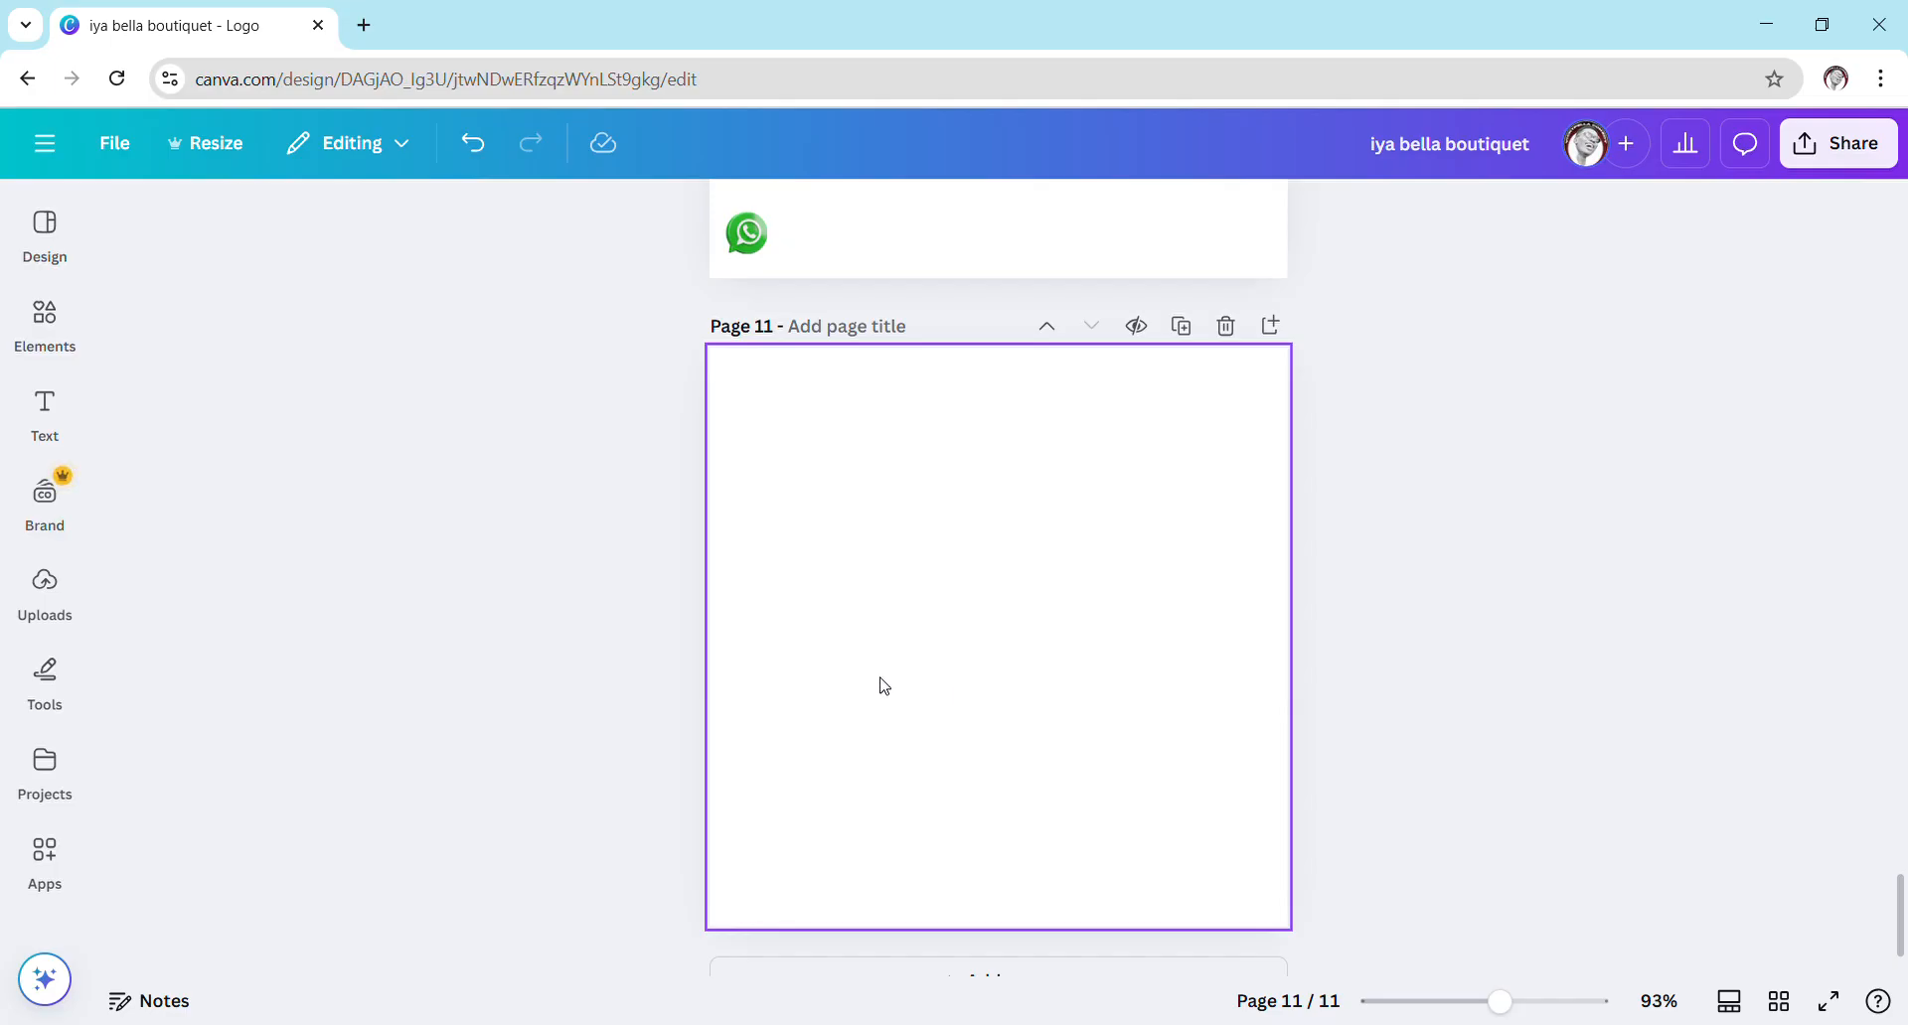
Add an inverted trapezoid from the basic shapes to the upper middle of blank page 11.
{"action": "left_click", "coordinate": [47, 320]}
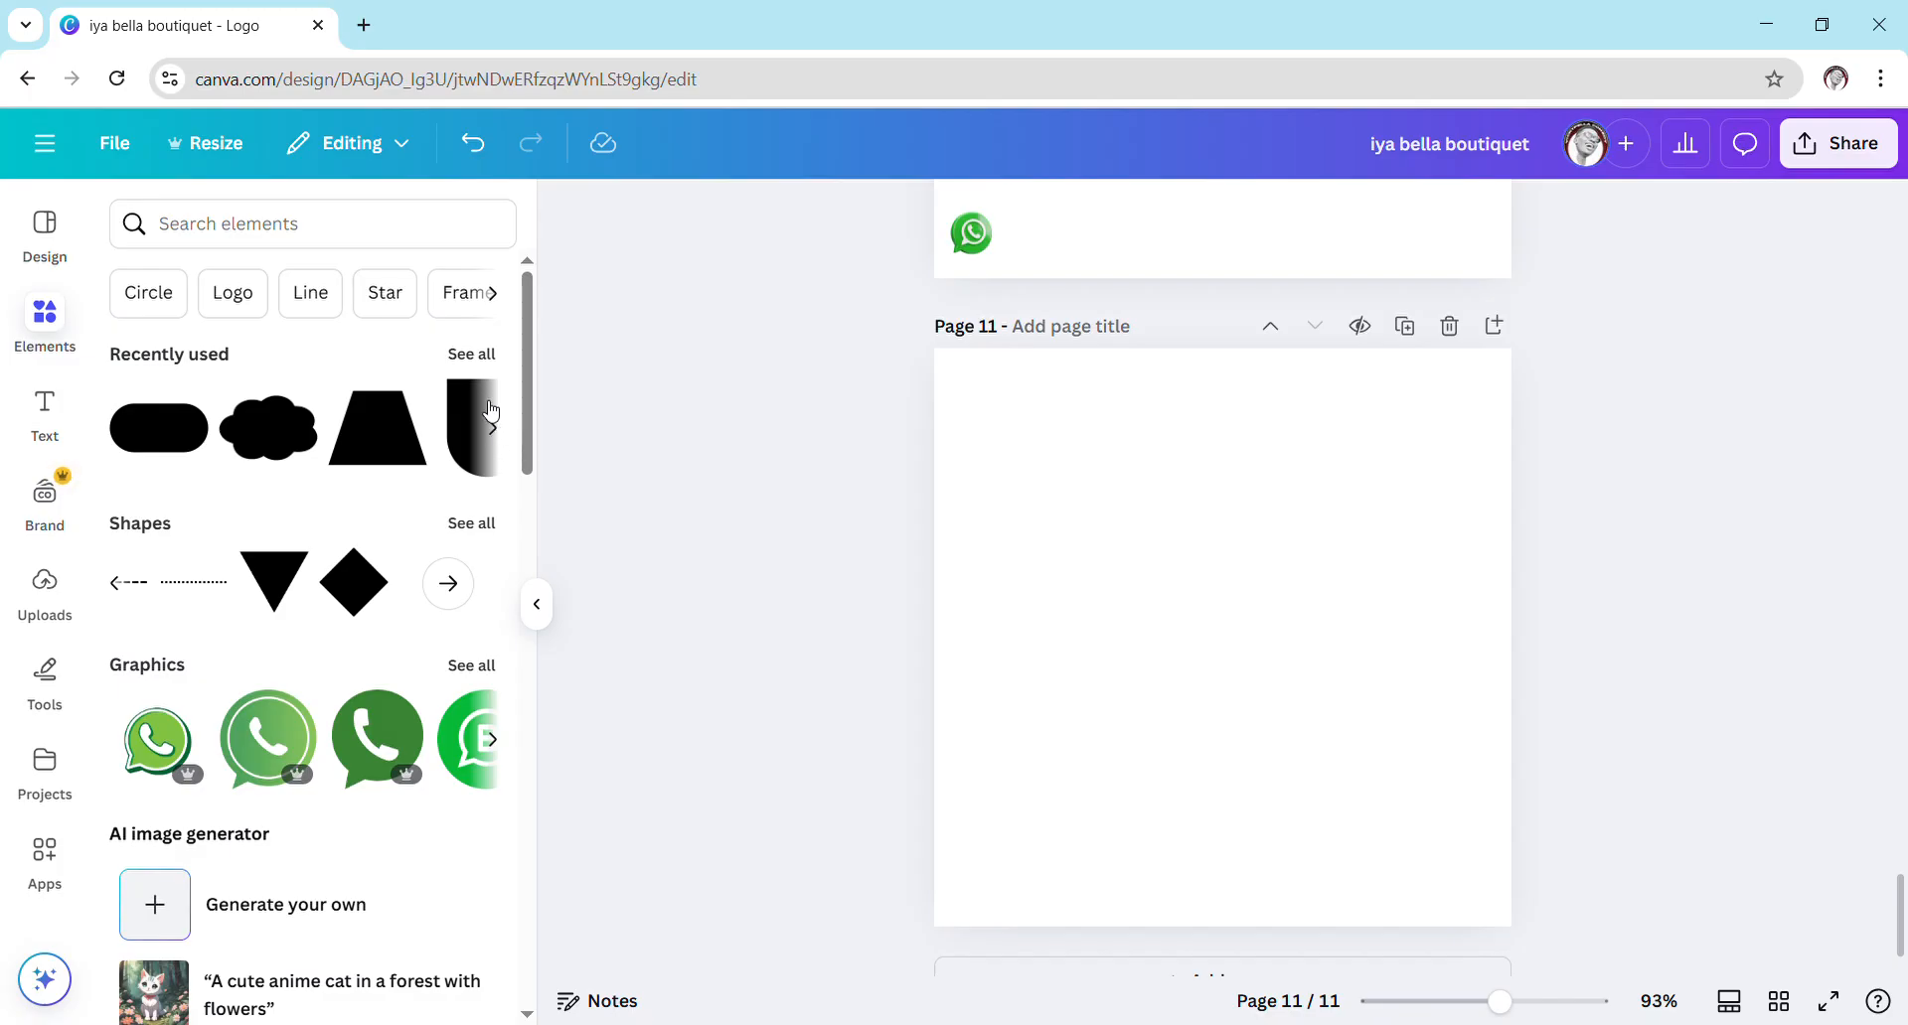
{"action": "left_click", "coordinate": [483, 369]}
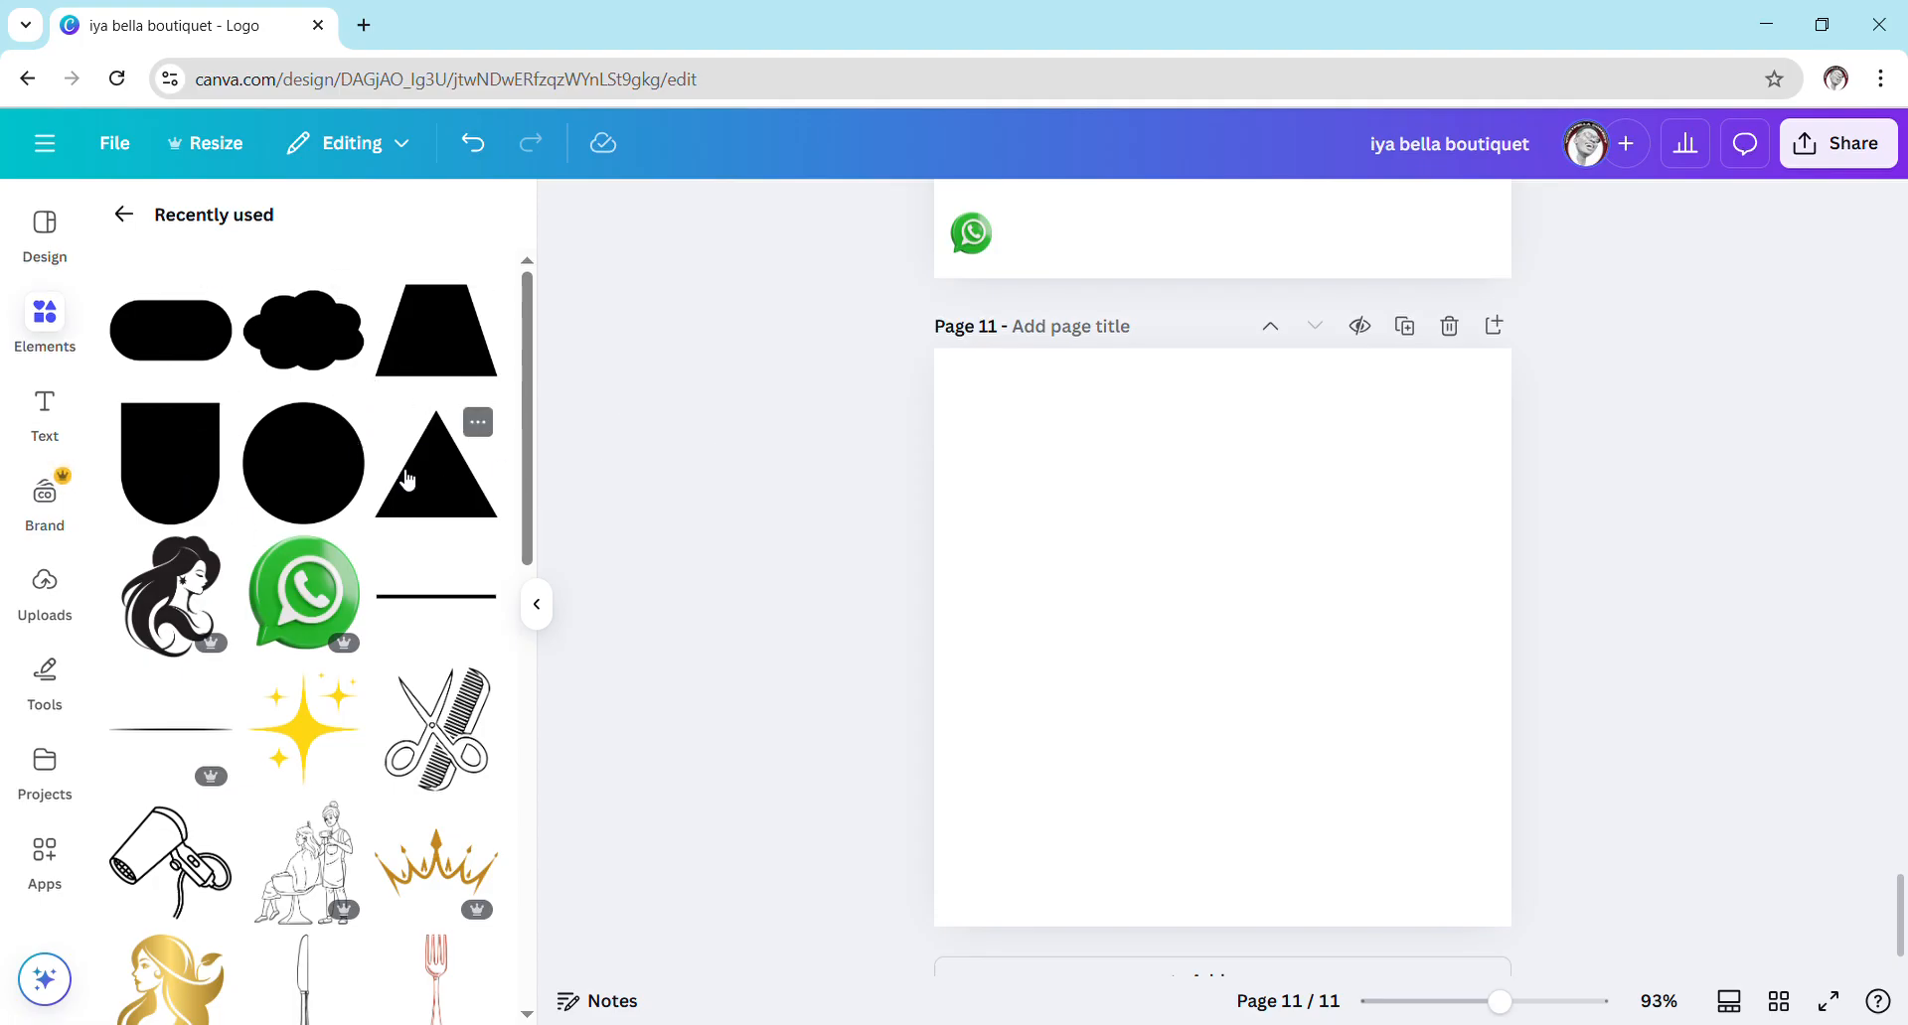
{"action": "left_click", "coordinate": [127, 219]}
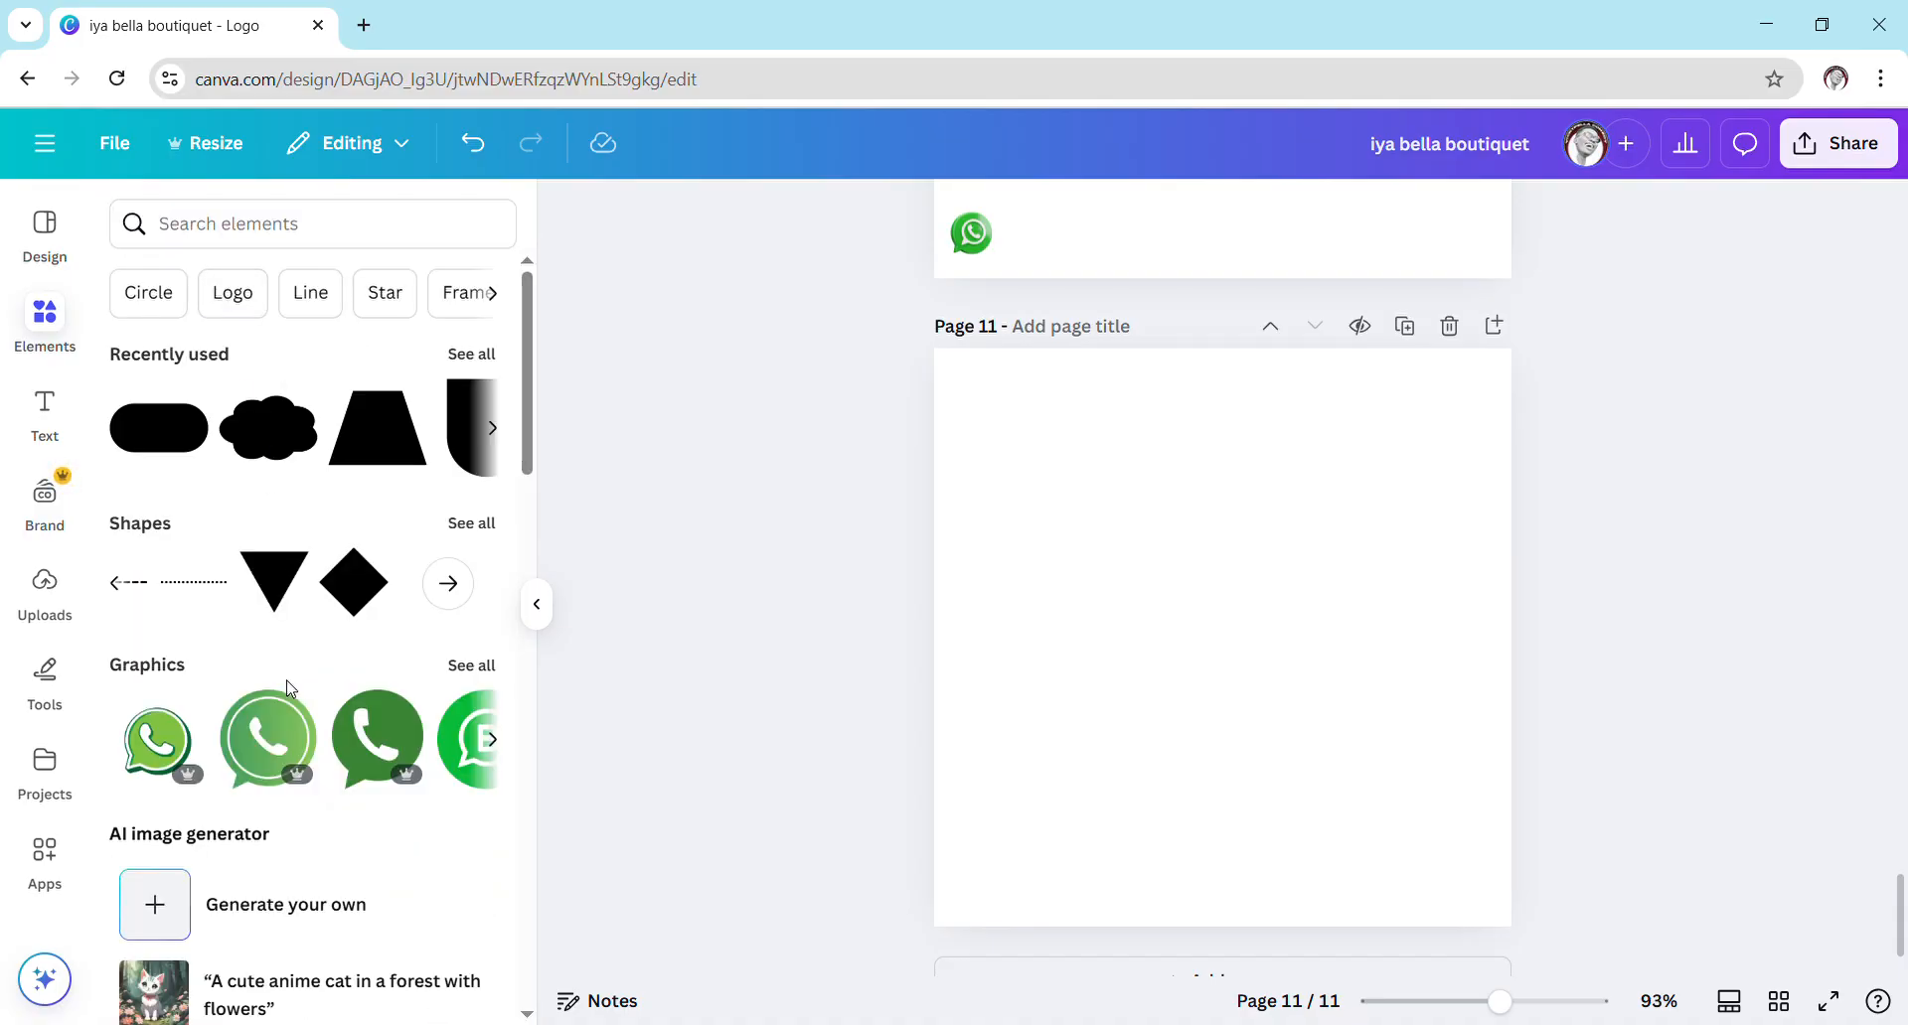
{"action": "left_click", "coordinate": [479, 538]}
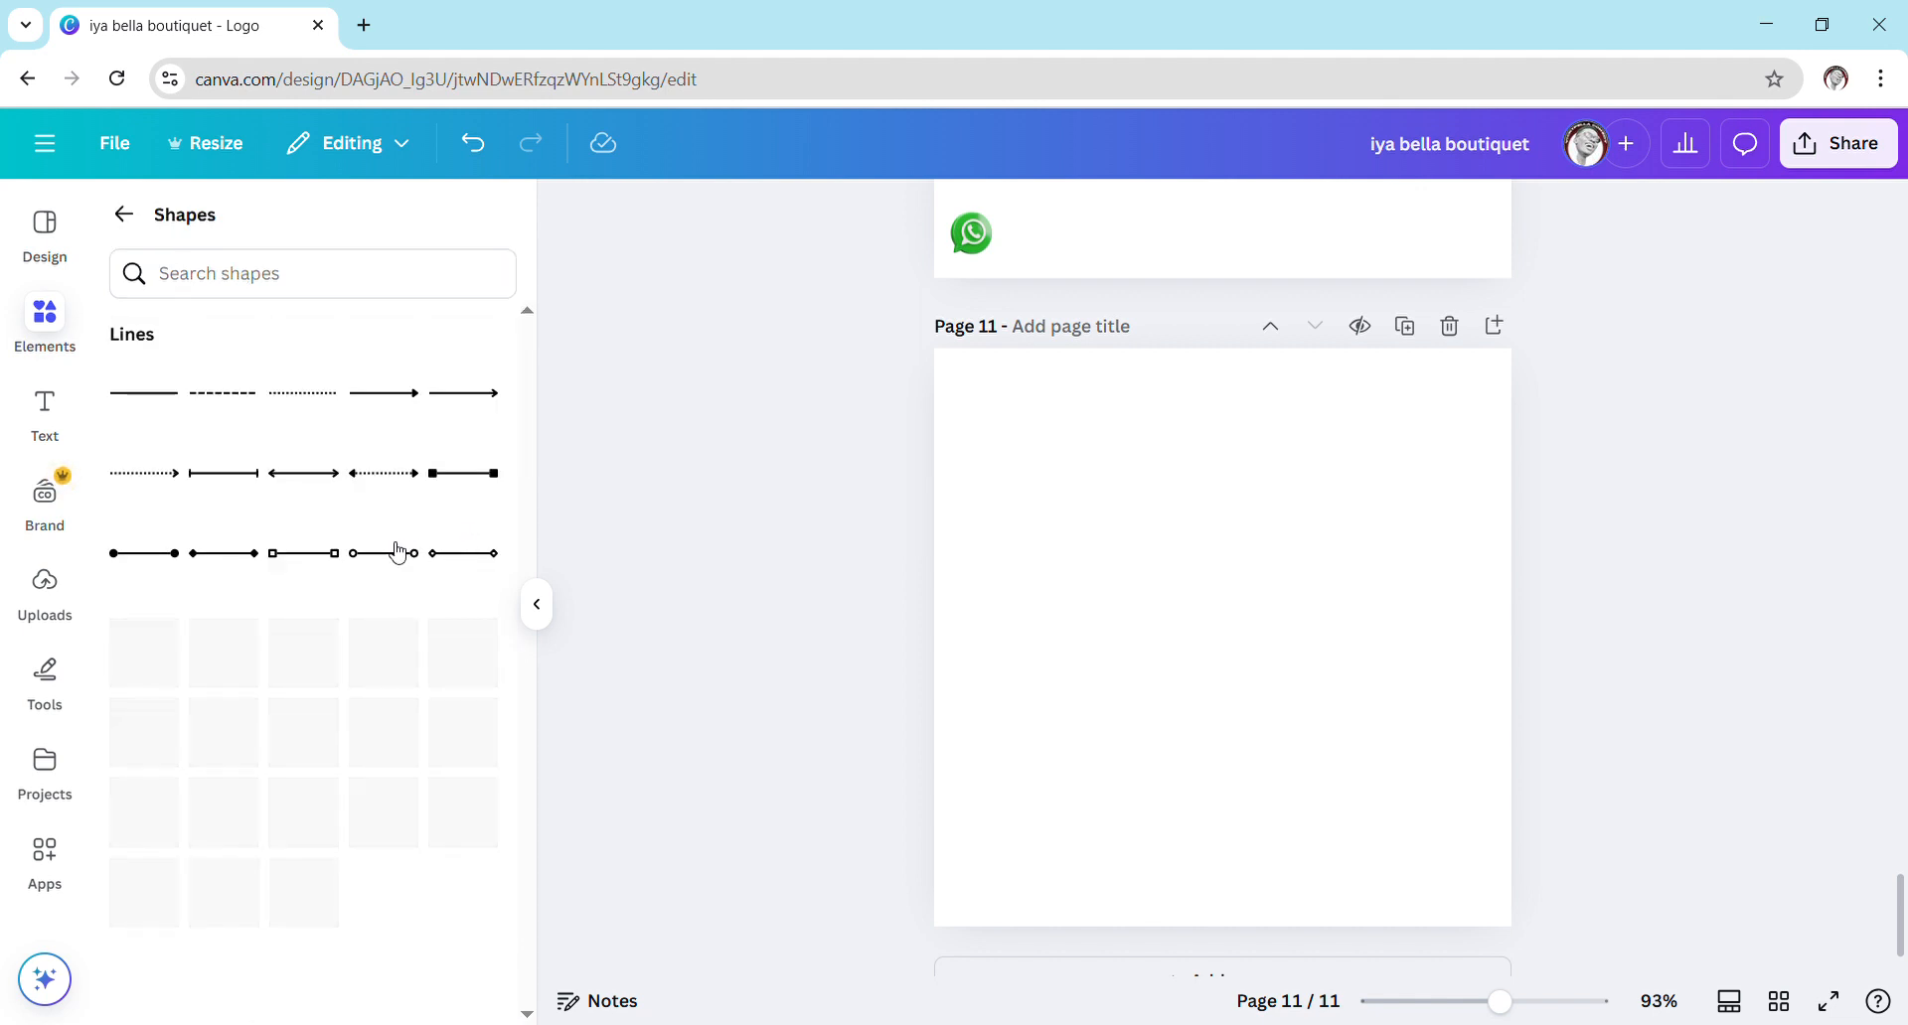
{"action": "scroll", "coordinate": [370, 557], "scroll_direction": "down", "scroll_amount": 5}
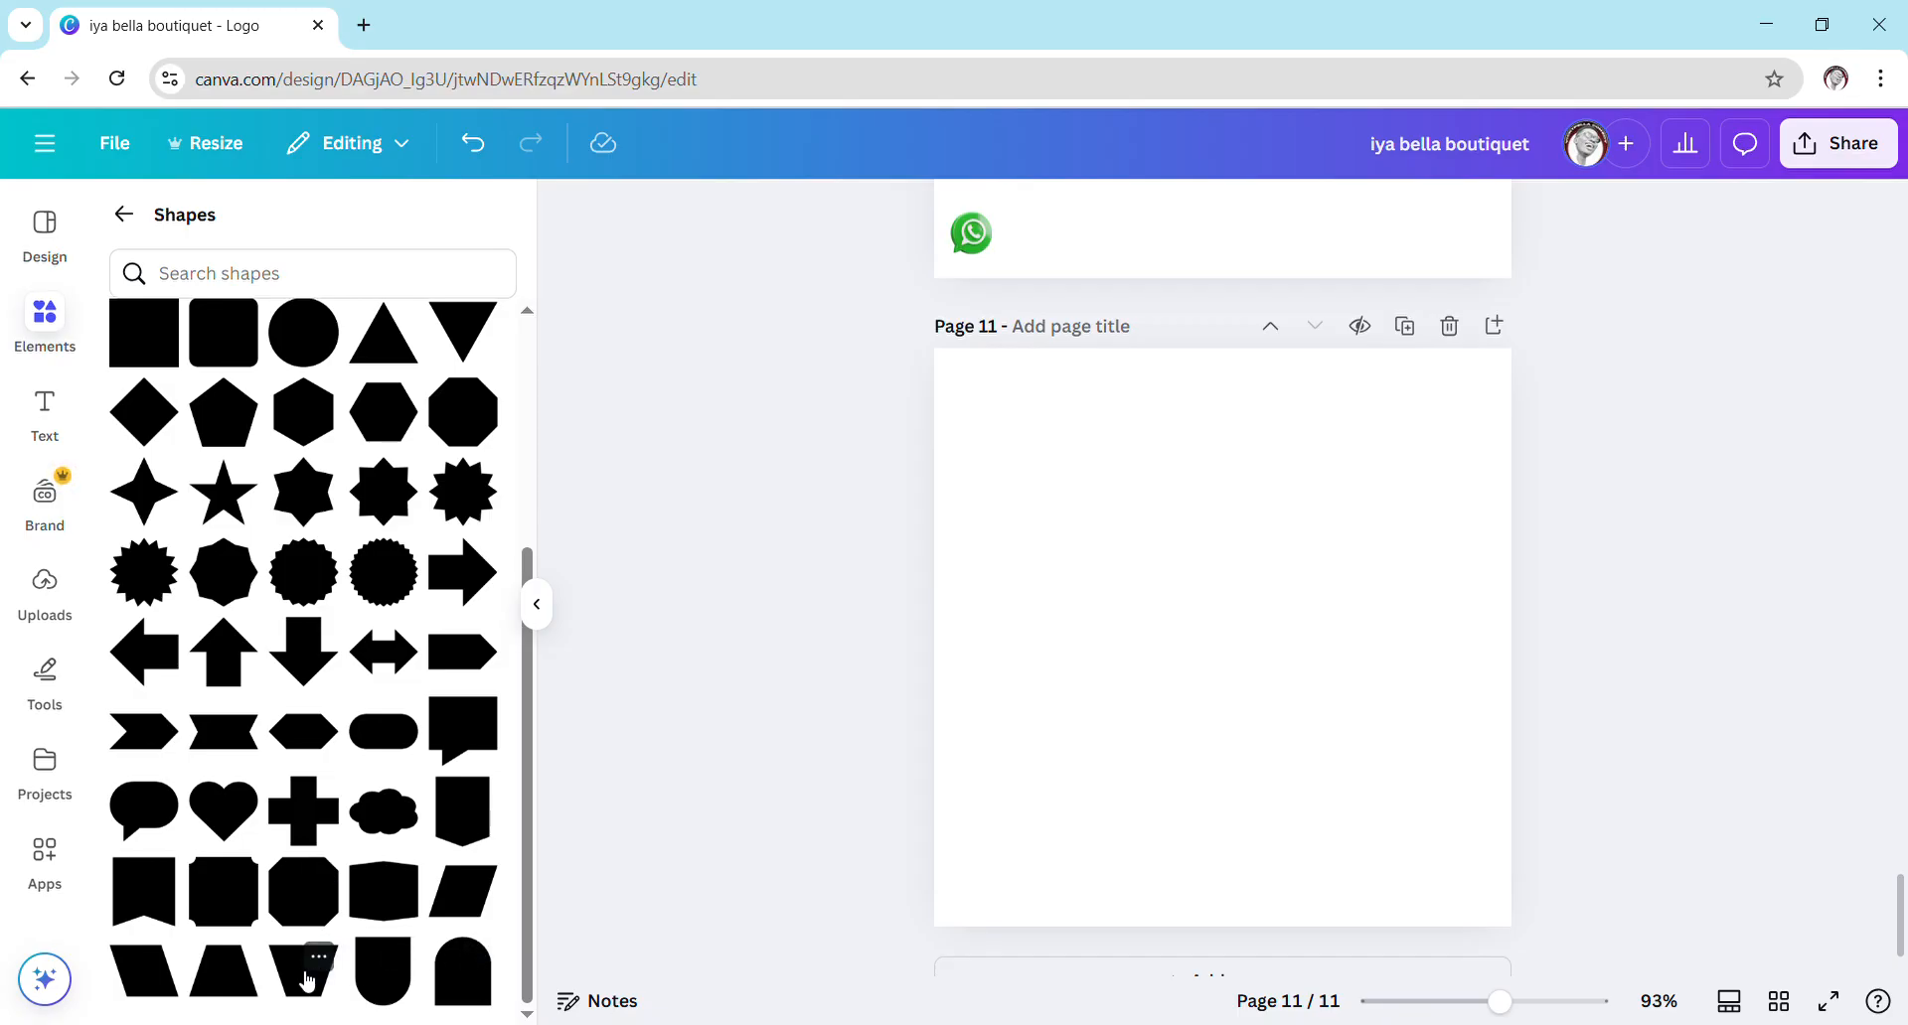
{"action": "left_click_drag", "start_coordinate": [304, 969], "coordinate": [1162, 534]}
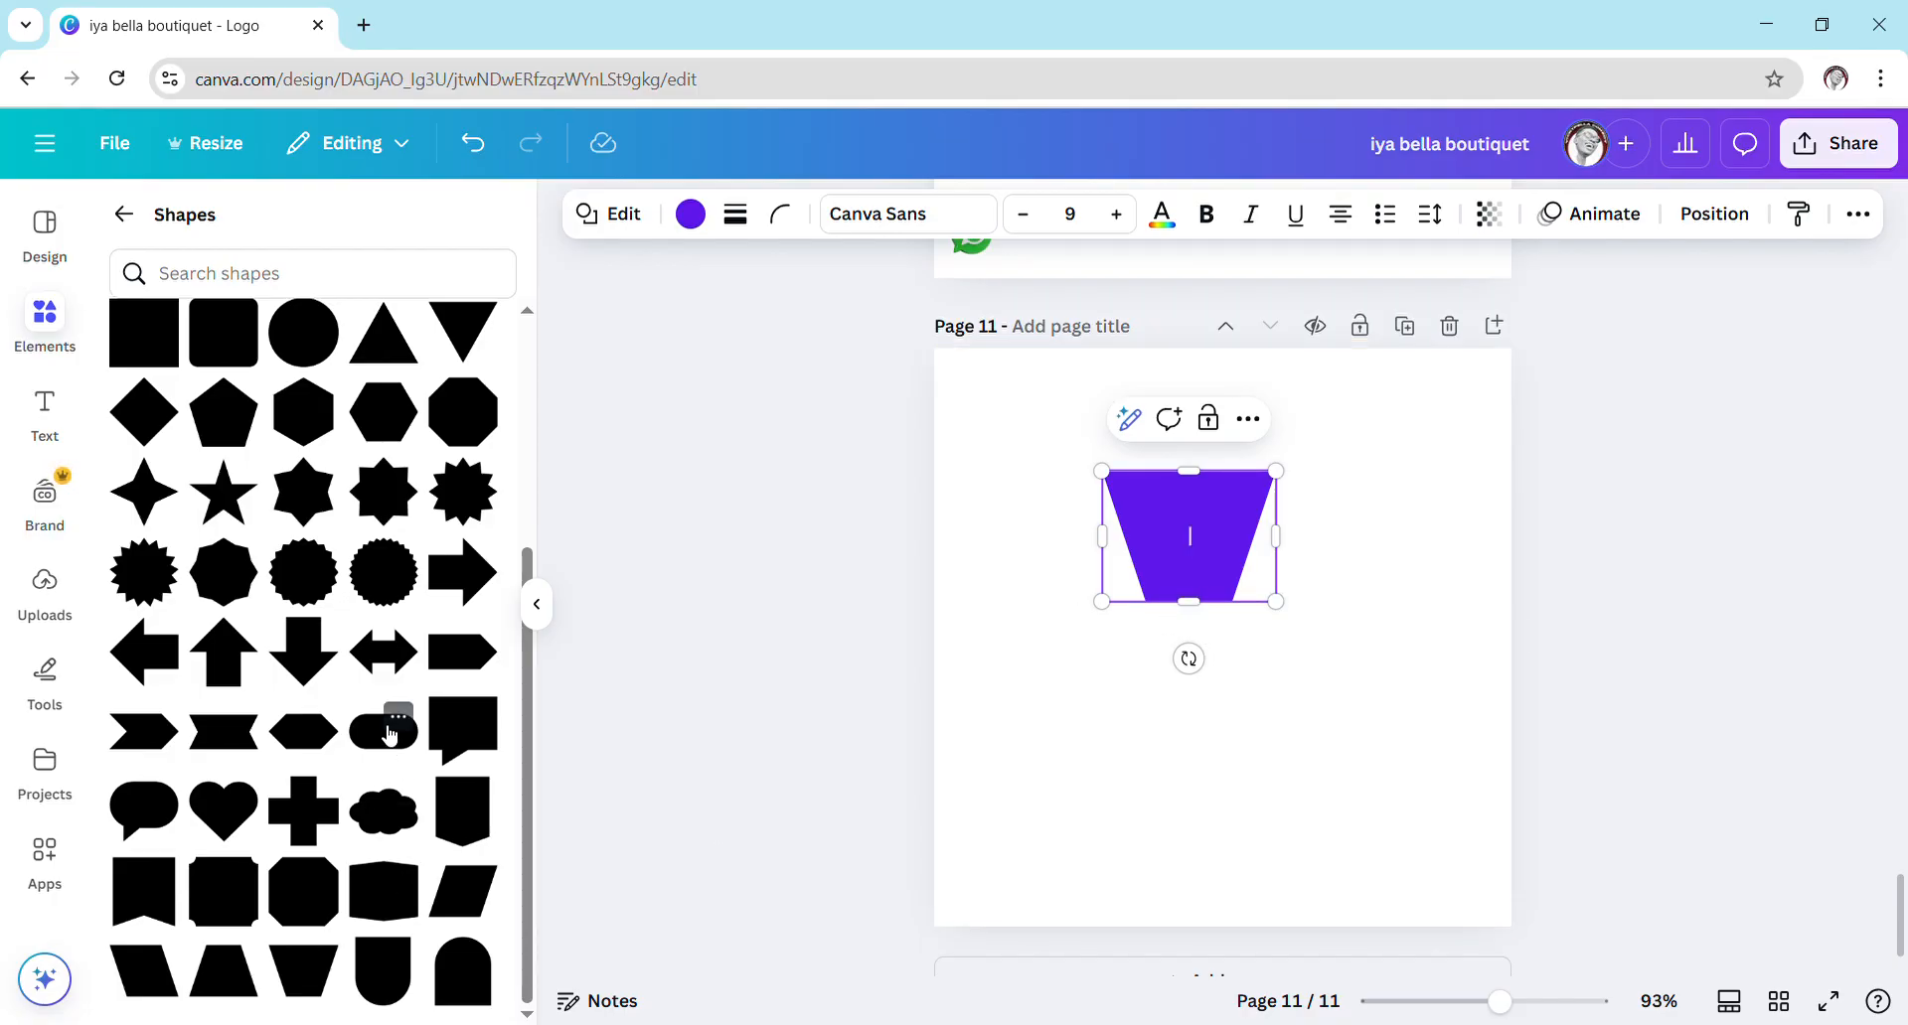
Add a pill shape directly beneath the trapezoid and flatten it into a thin base.
{"action": "left_click_drag", "start_coordinate": [389, 735], "coordinate": [1142, 668]}
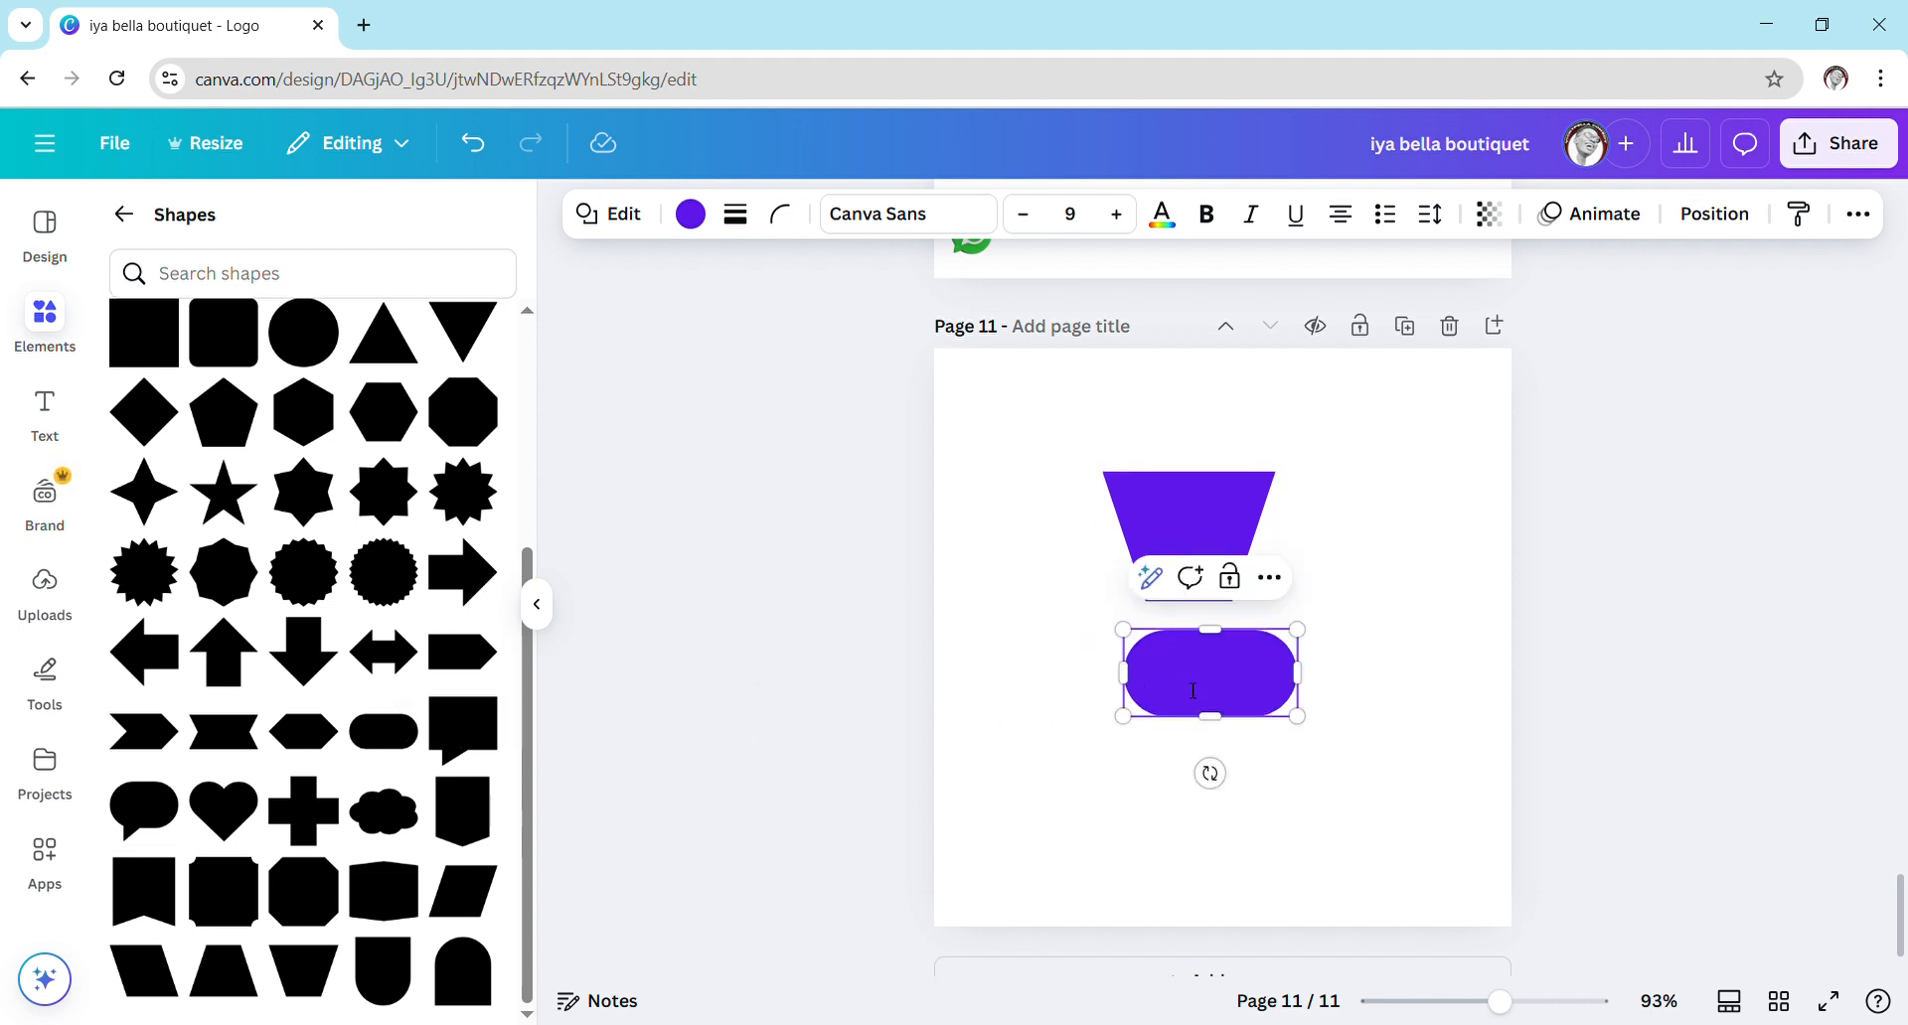
{"action": "left_click", "coordinate": [1191, 737]}
{"action": "left_click_drag", "start_coordinate": [1175, 668], "coordinate": [1154, 626]}
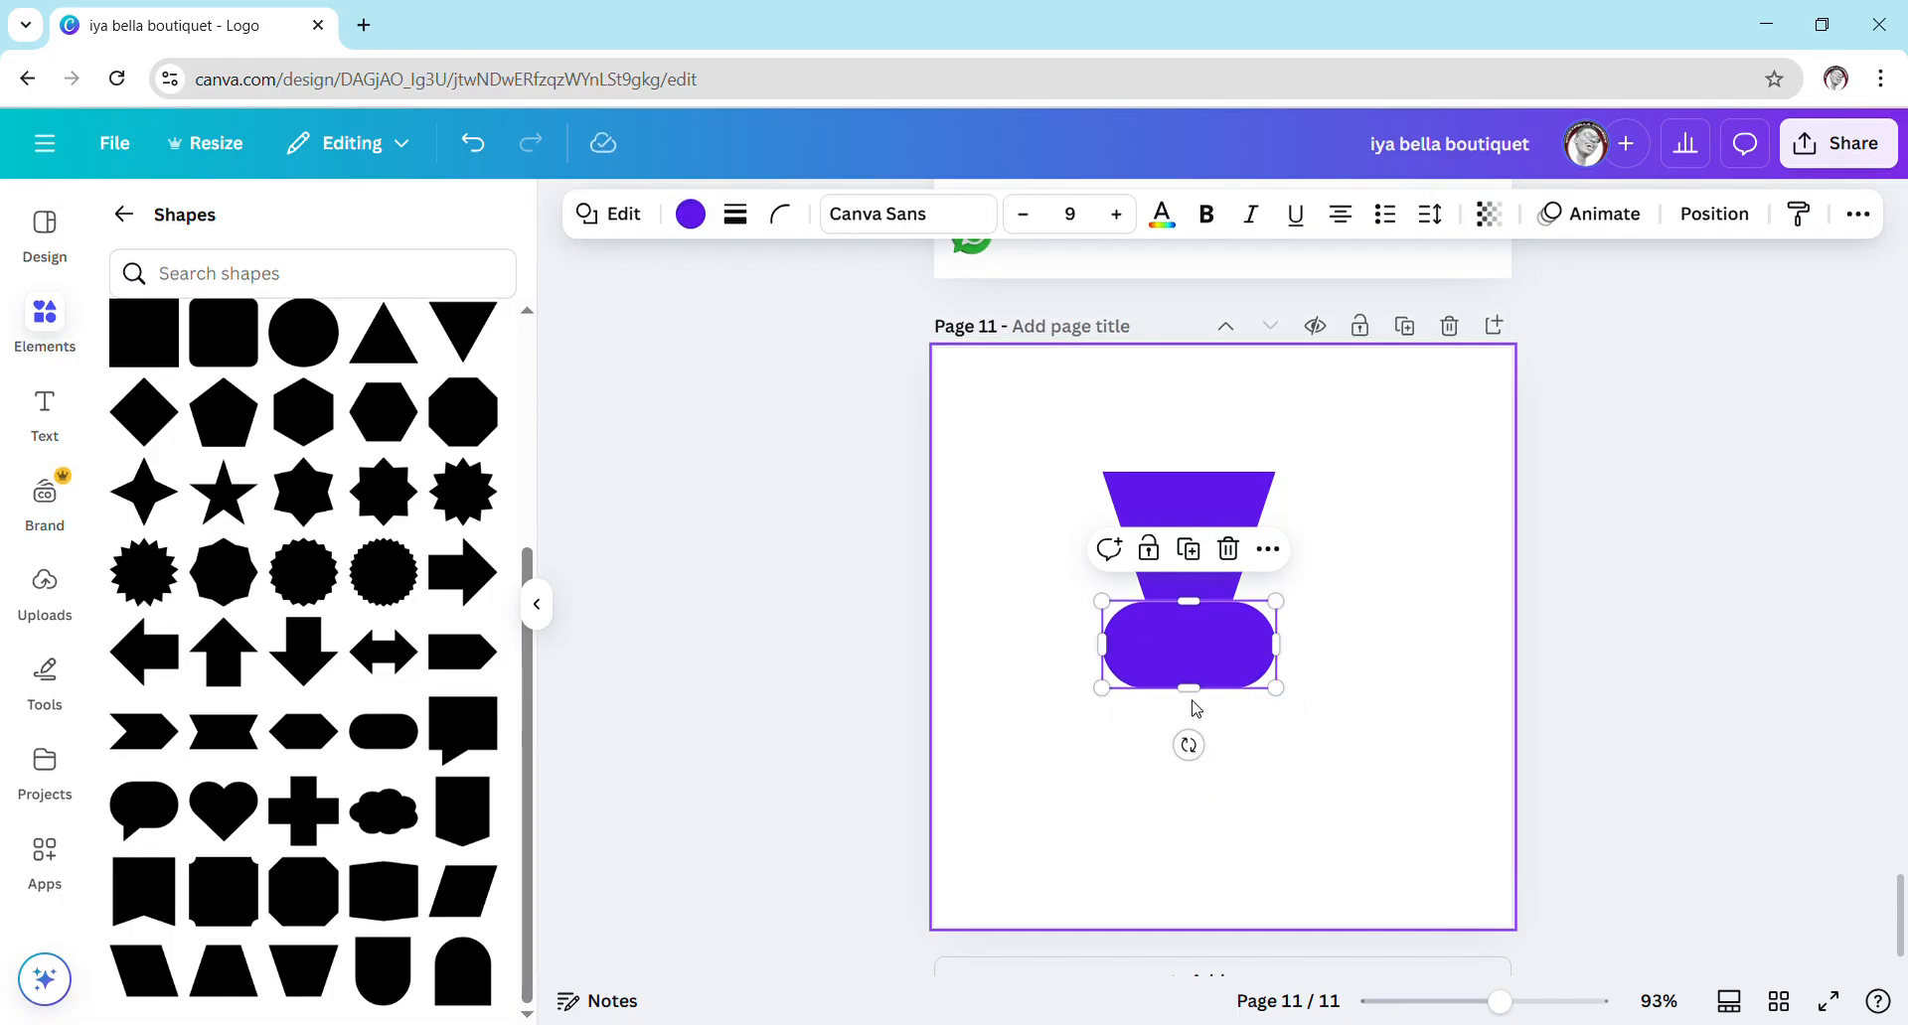
{"action": "left_click_drag", "start_coordinate": [1192, 693], "coordinate": [1198, 671]}
{"action": "left_click_drag", "start_coordinate": [1106, 631], "coordinate": [1212, 659]}
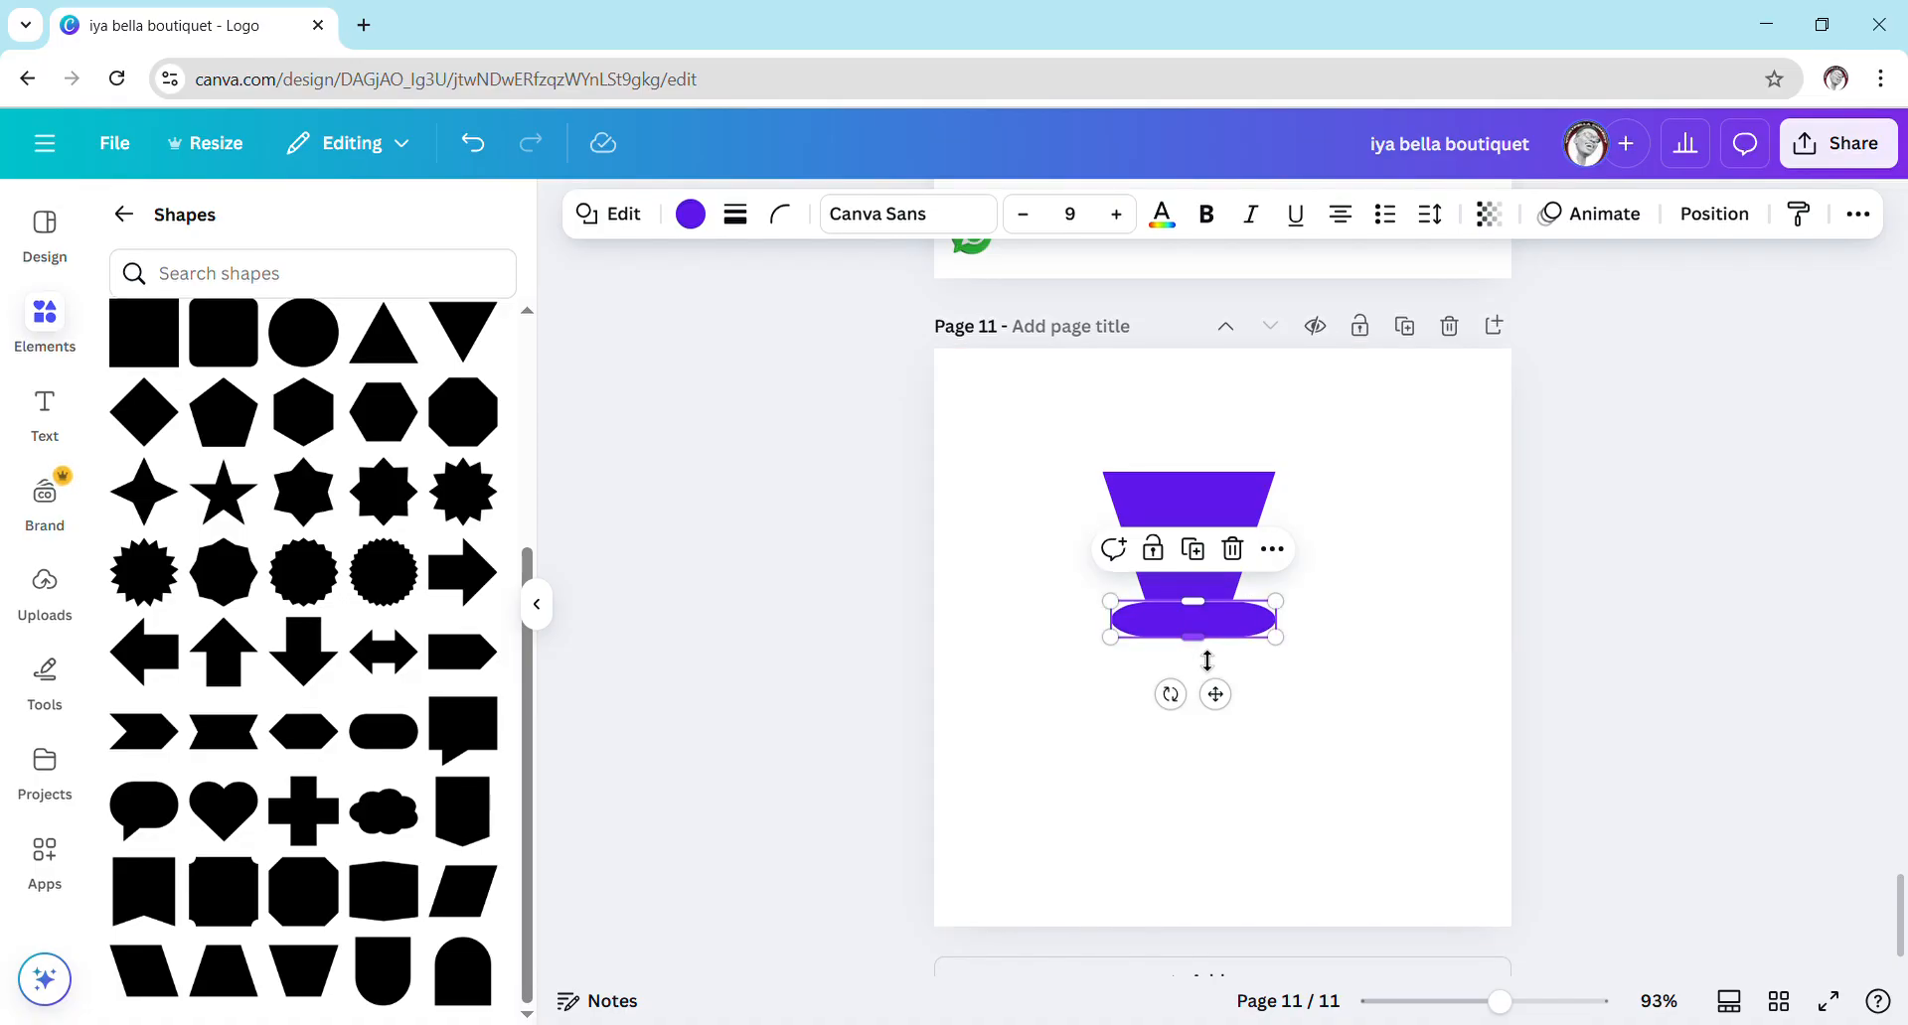
Narrow the flattened base so it is centred under the trapezoid and move it up to overlap the trapezoid's lower edge.
{"action": "left_click", "coordinate": [1124, 712]}
{"action": "left_click", "coordinate": [1255, 623]}
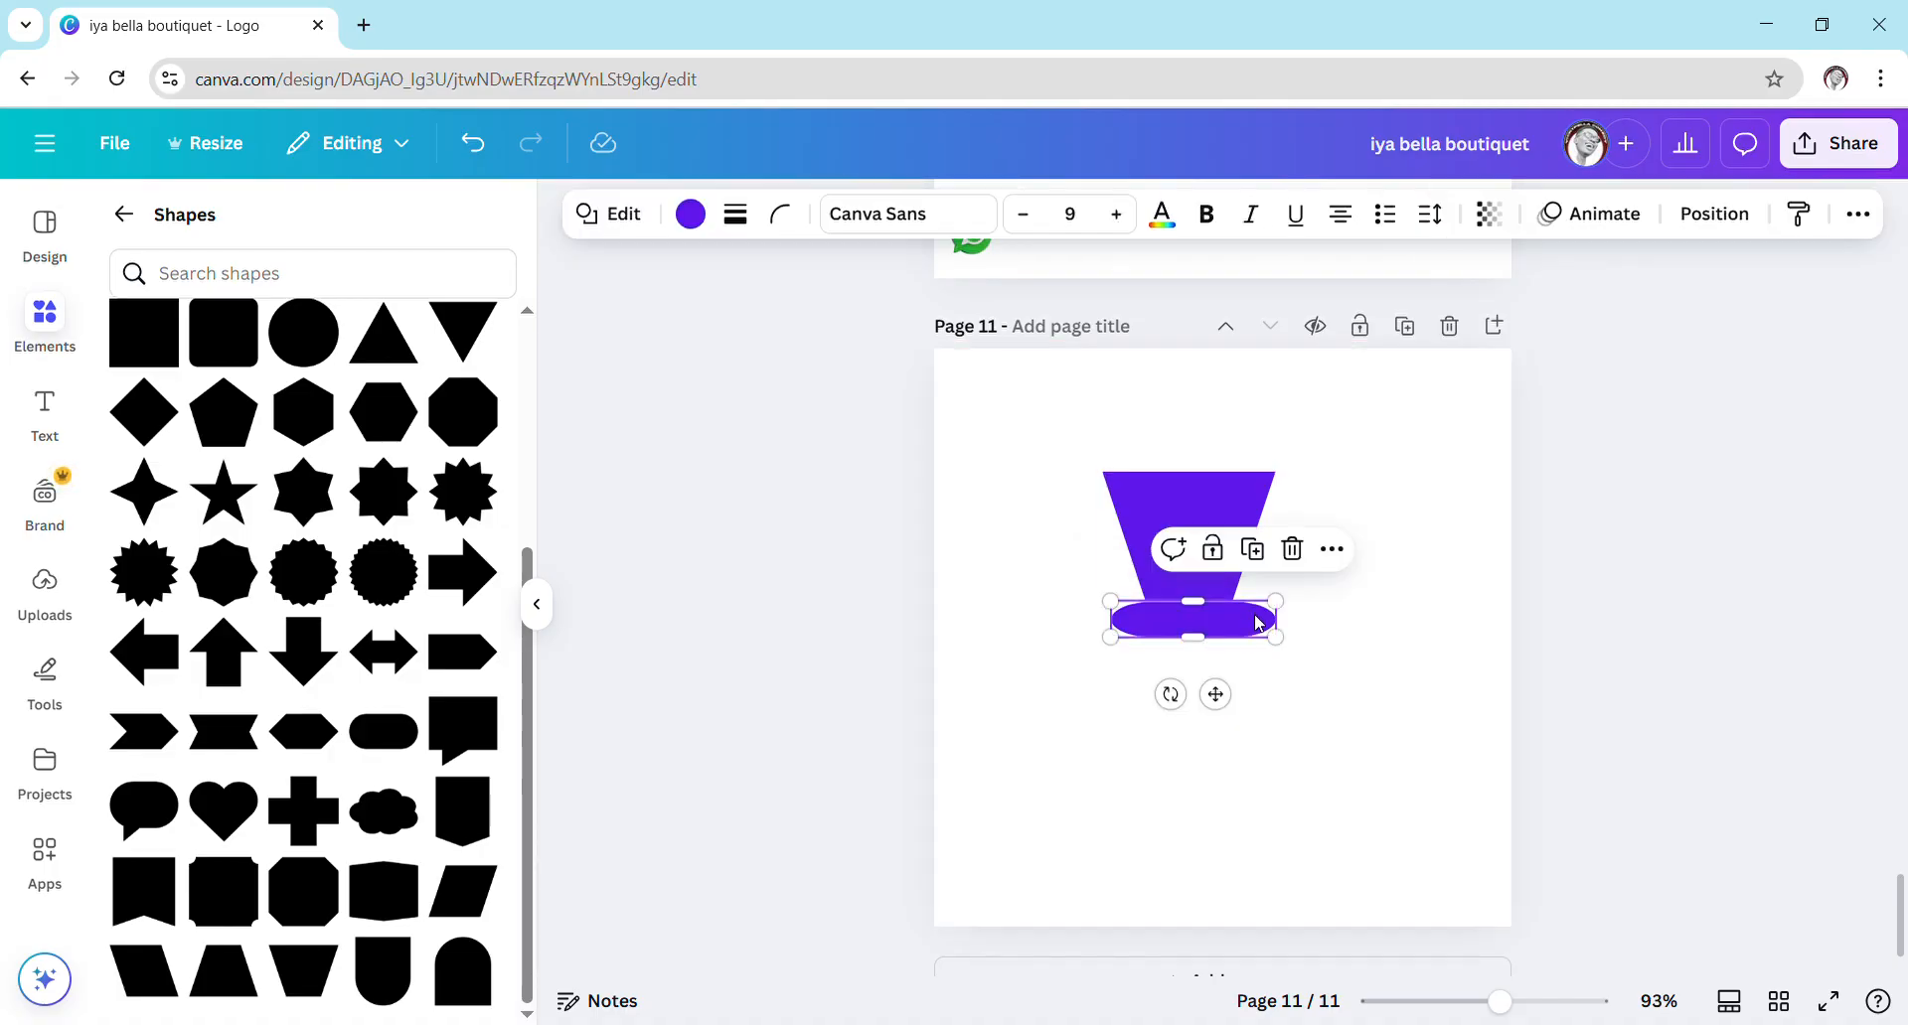
{"action": "left_click_drag", "start_coordinate": [1286, 630], "coordinate": [1283, 635]}
{"action": "left_click", "coordinate": [1107, 821]}
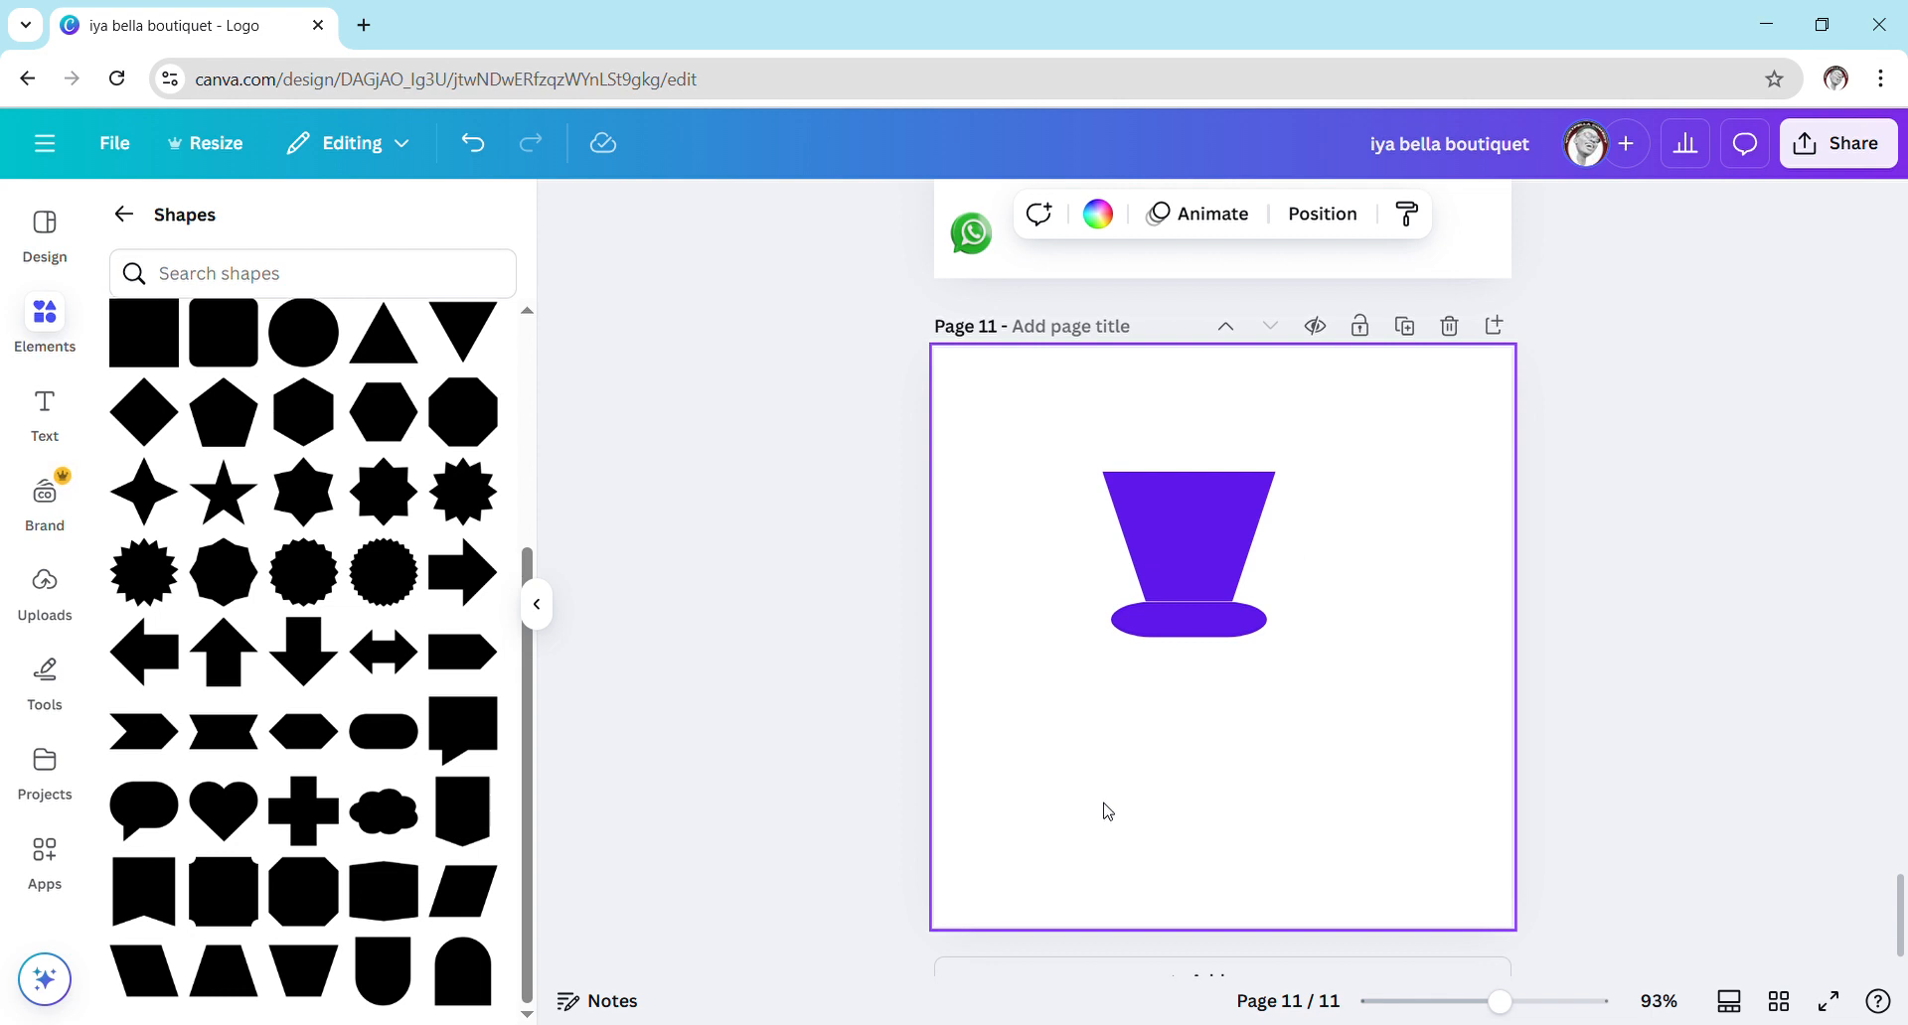
{"action": "left_click", "coordinate": [1174, 618]}
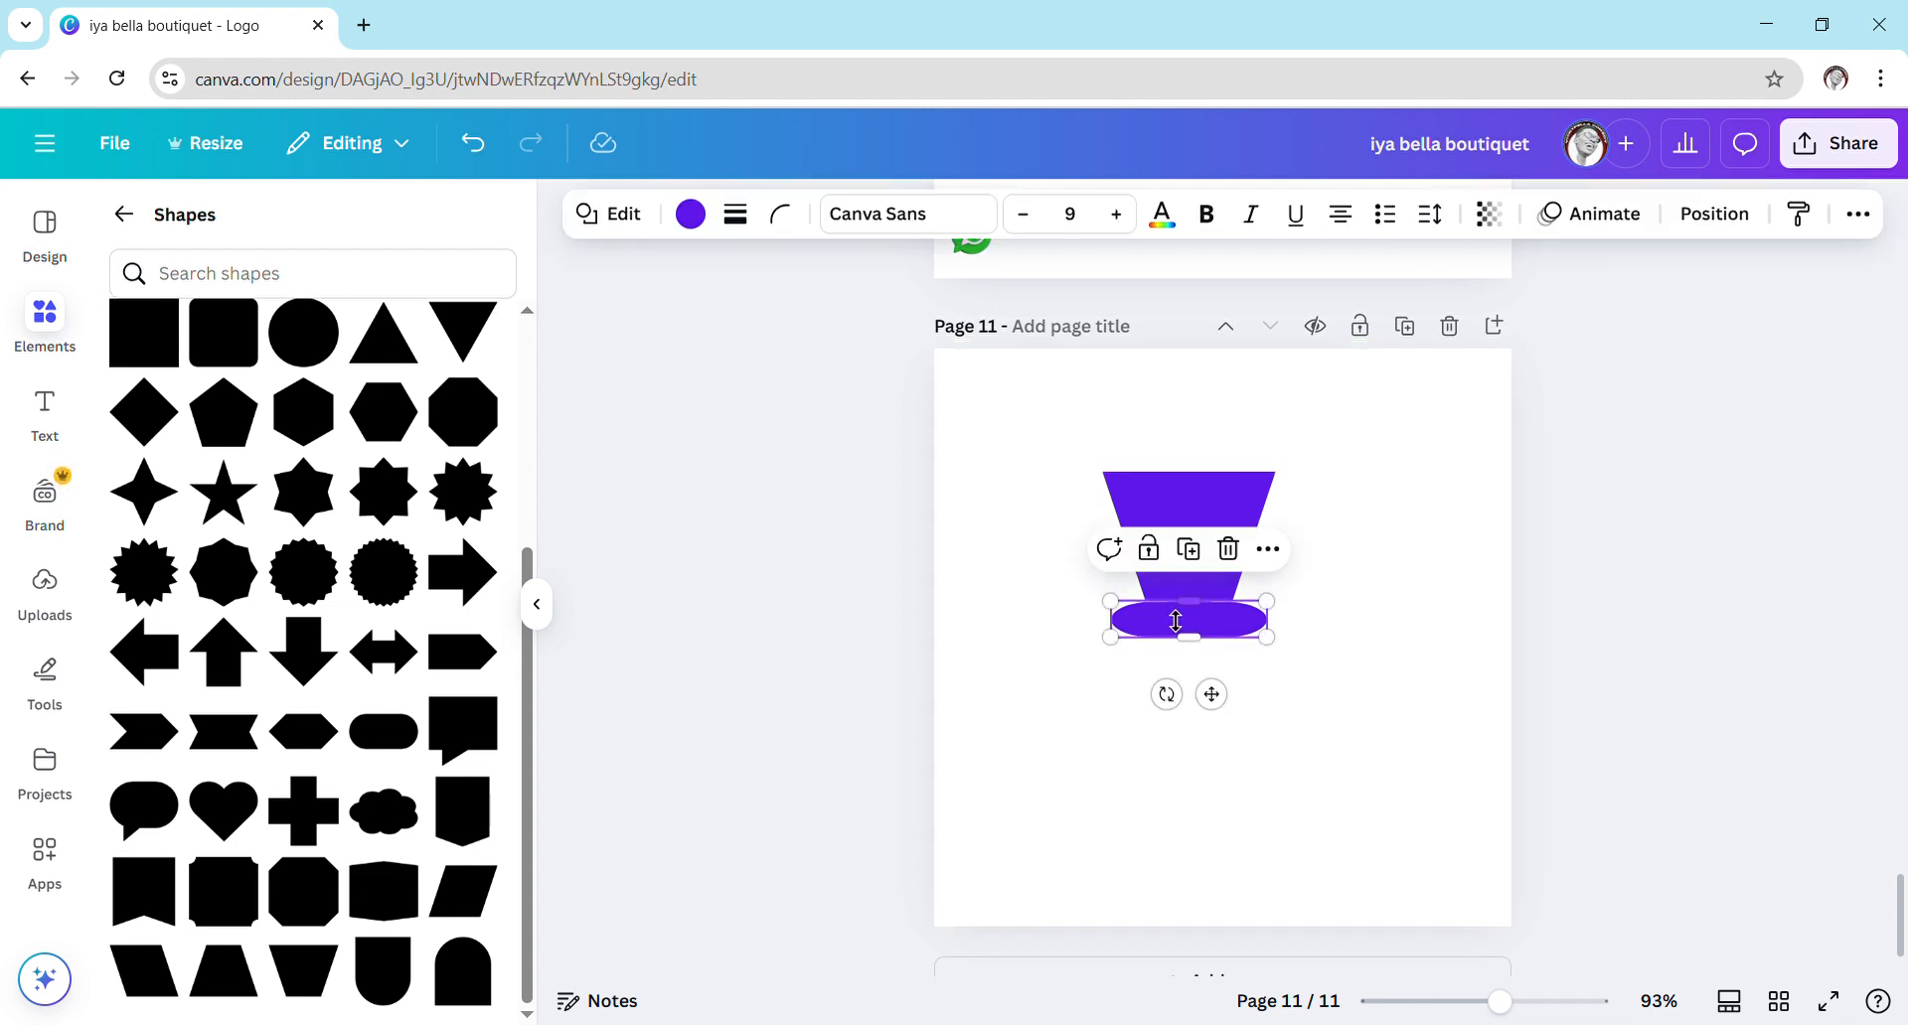
{"action": "mouse_move", "coordinate": [1176, 618]}
{"action": "left_mouse_down"}
{"action": "mouse_move", "coordinate": [1172, 601]}
{"action": "mouse_move", "coordinate": [1176, 616]}
{"action": "left_mouse_up"}
{"action": "left_click", "coordinate": [1105, 694]}
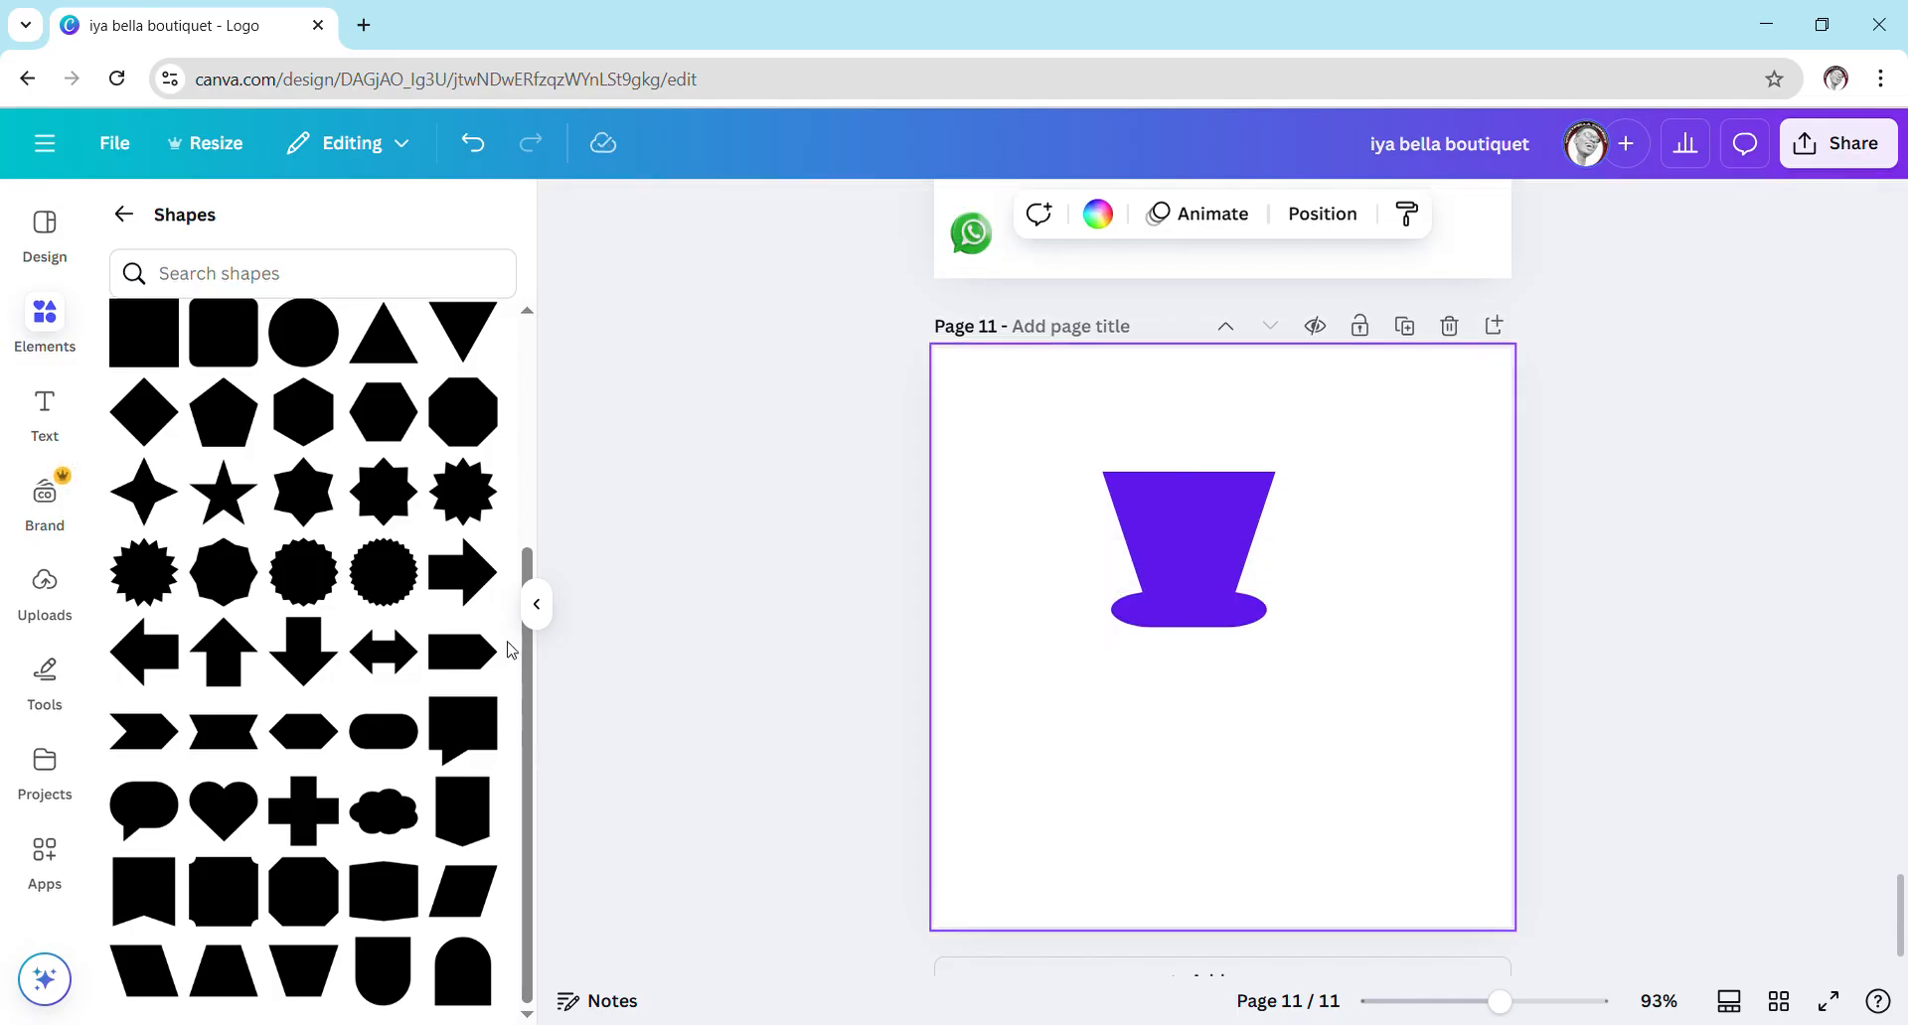
Add a second pill shape below the figure, flatten it into a thin bar and rotate it to slope down to the right.
{"action": "left_click", "coordinate": [373, 747]}
{"action": "left_click_drag", "start_coordinate": [1254, 661], "coordinate": [1138, 759]}
{"action": "left_click", "coordinate": [1182, 748]}
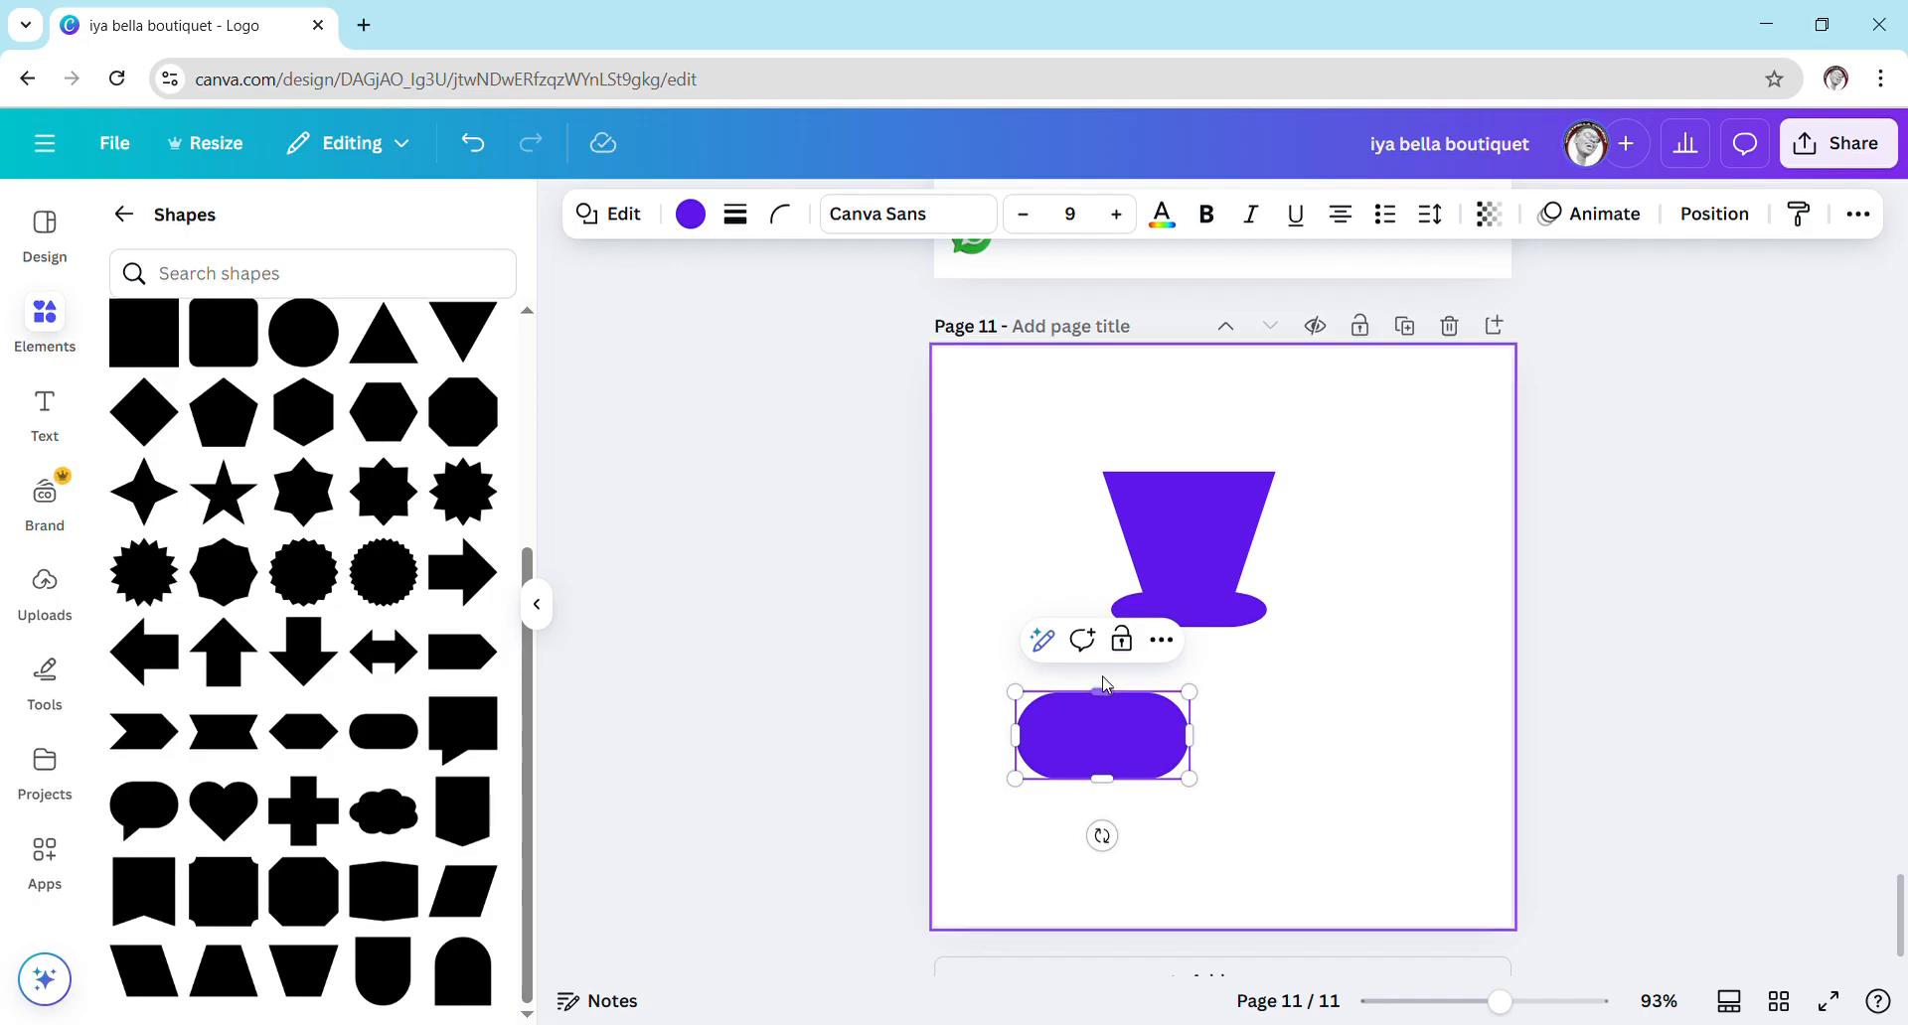
{"action": "left_click_drag", "start_coordinate": [1119, 727], "coordinate": [1123, 748]}
{"action": "left_click_drag", "start_coordinate": [1140, 846], "coordinate": [1088, 823]}
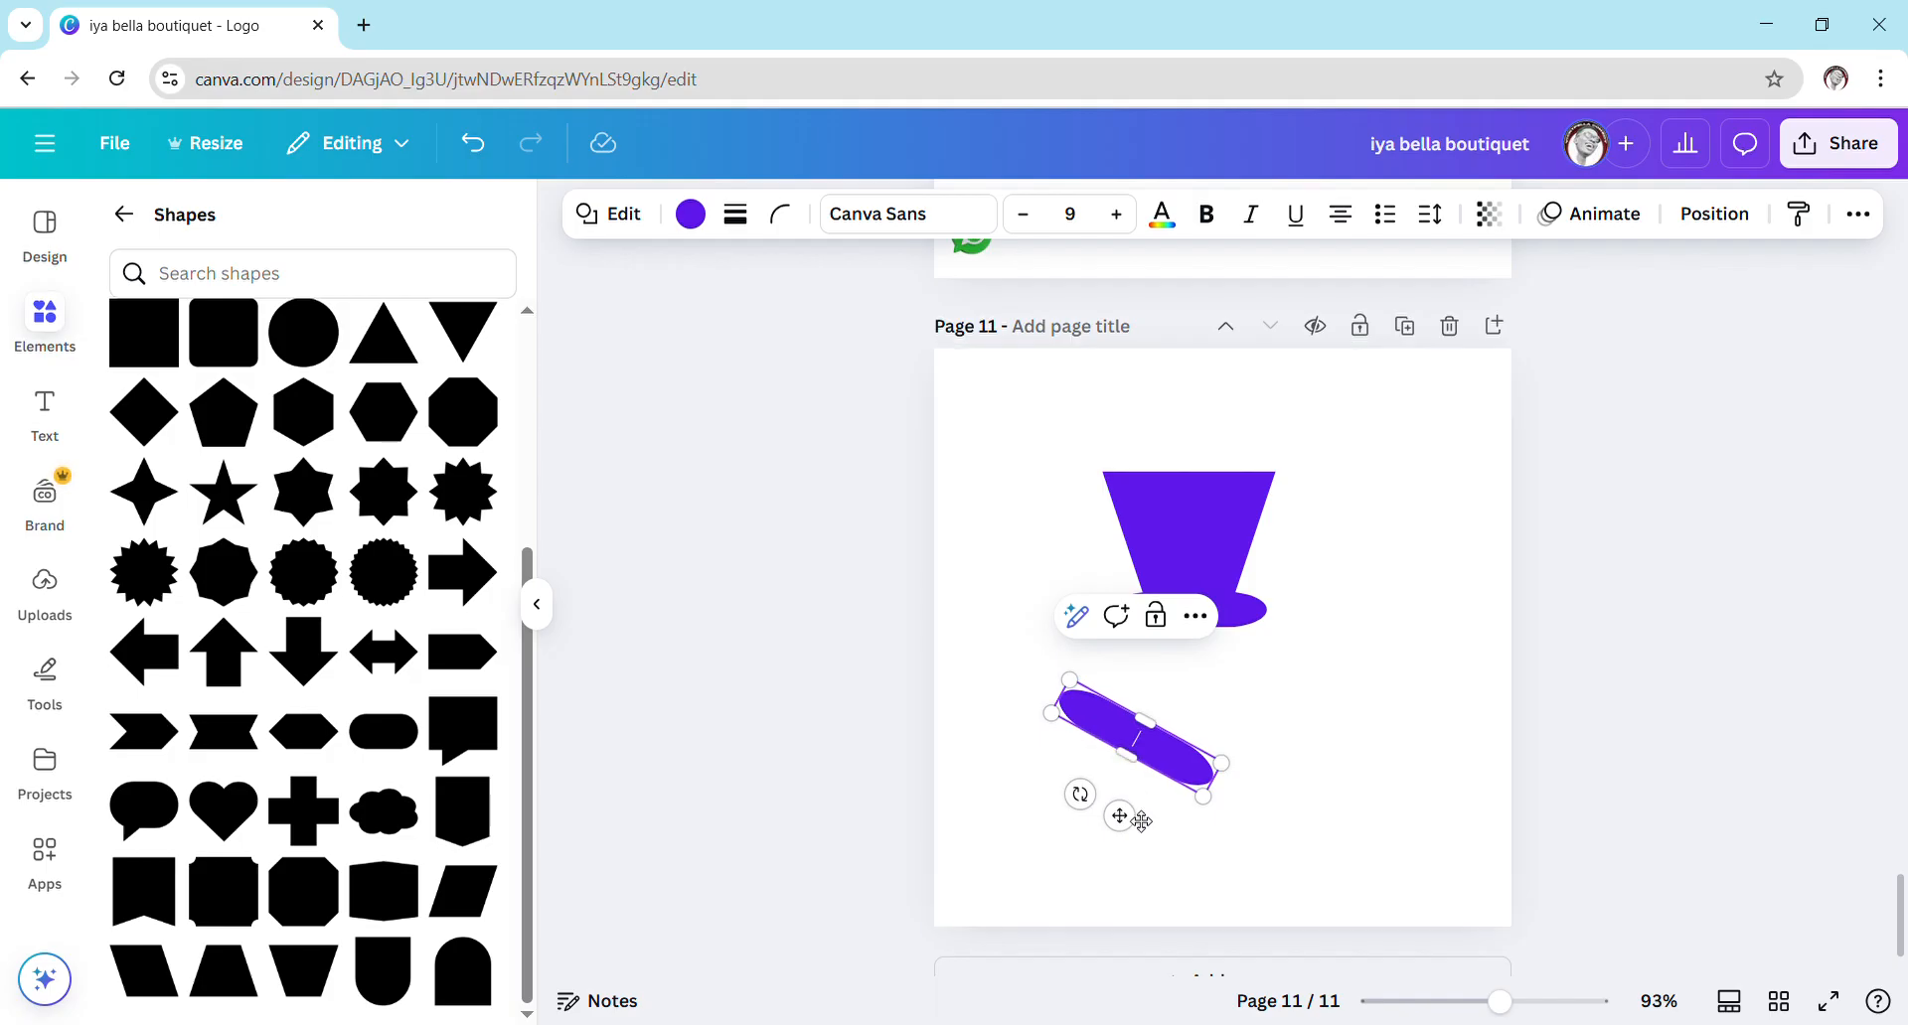
Move the tilted bar onto the trapezoid's upper left rim so it sticks out like a pestle.
{"action": "left_click_drag", "start_coordinate": [1118, 813], "coordinate": [1121, 537]}
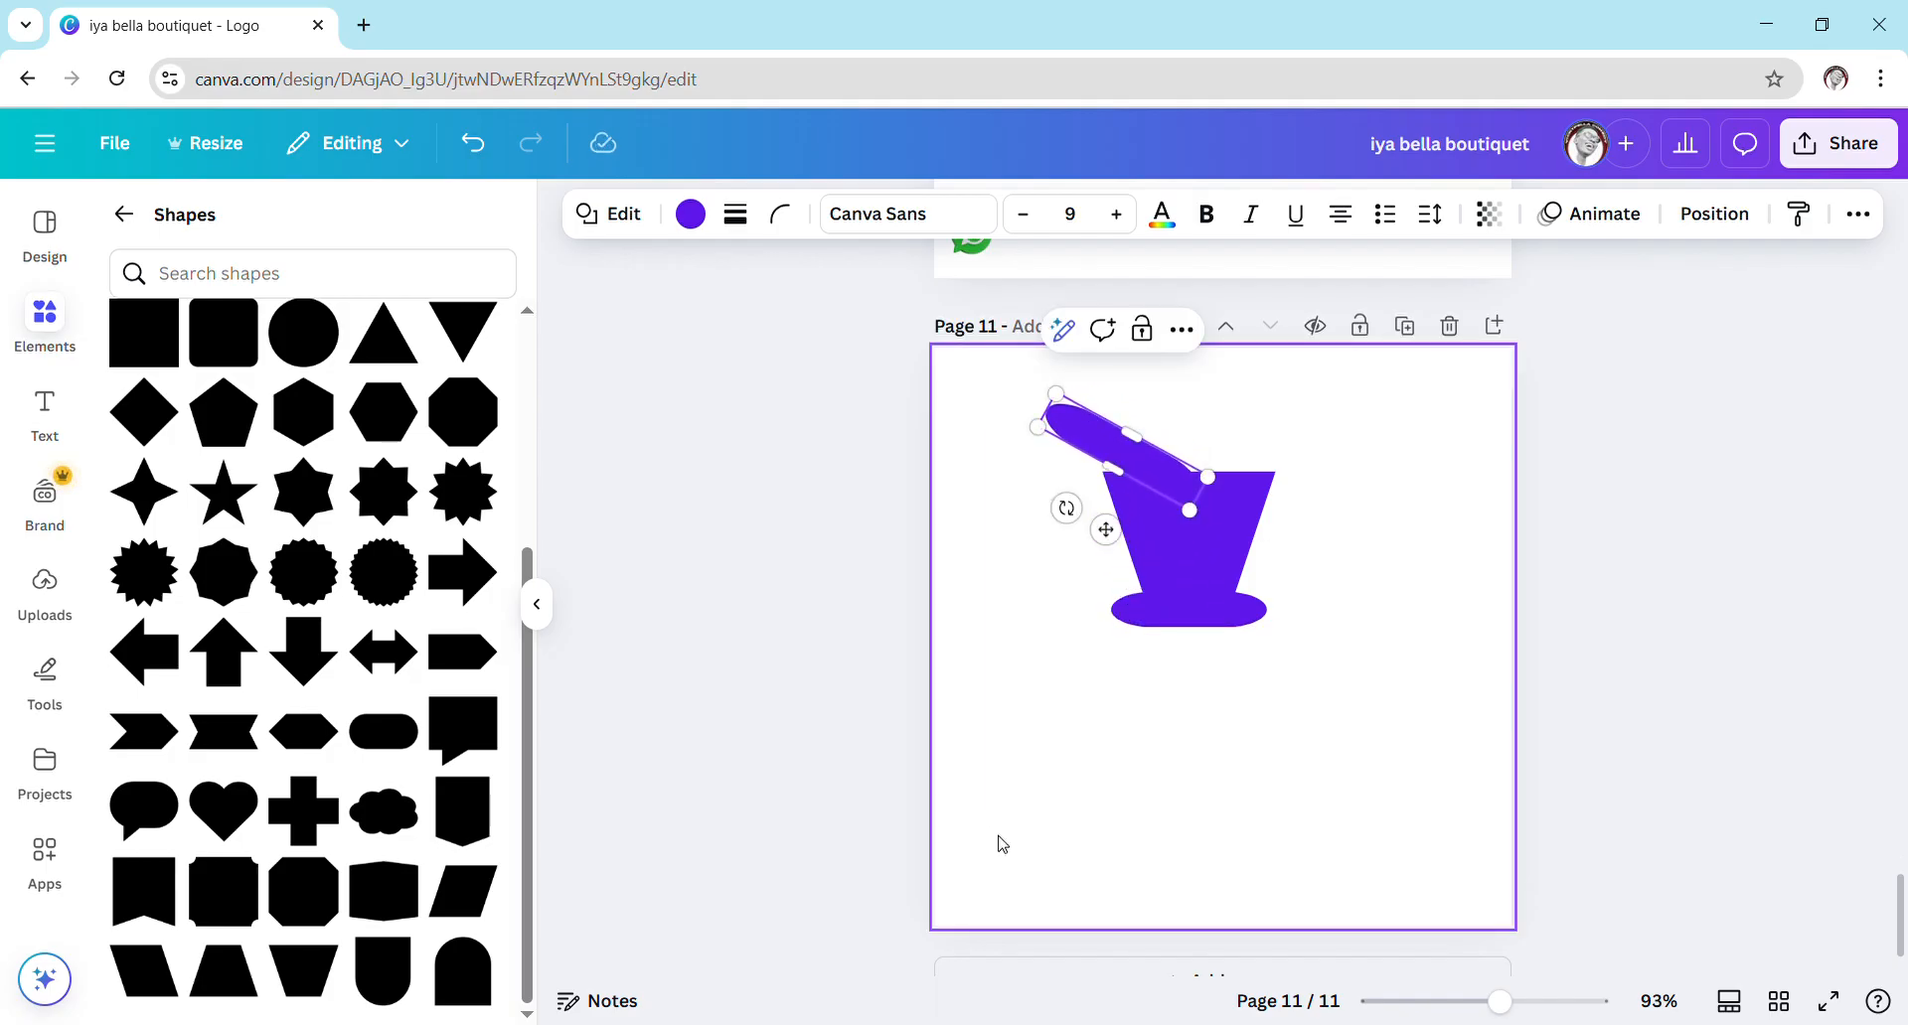
{"action": "left_click", "coordinate": [1129, 805]}
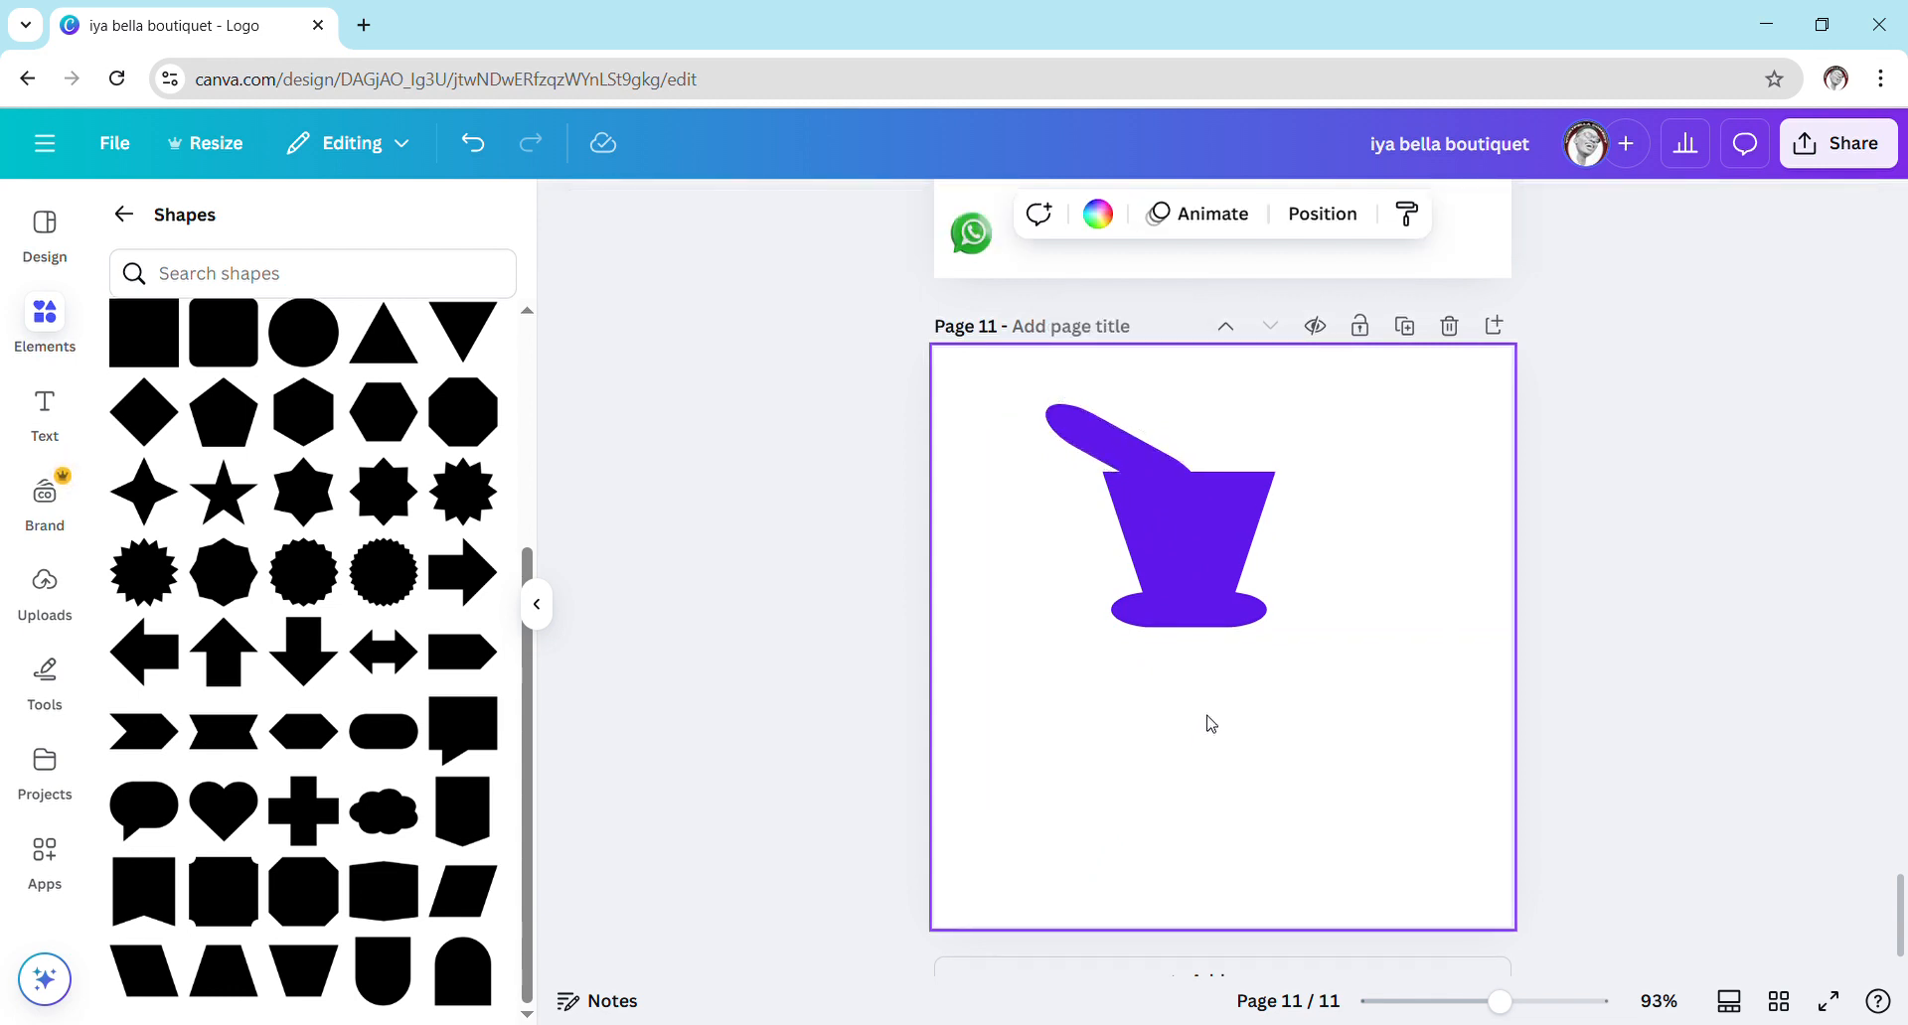
{"action": "left_click_drag", "start_coordinate": [1123, 446], "coordinate": [1120, 448]}
{"action": "left_click", "coordinate": [1018, 618]}
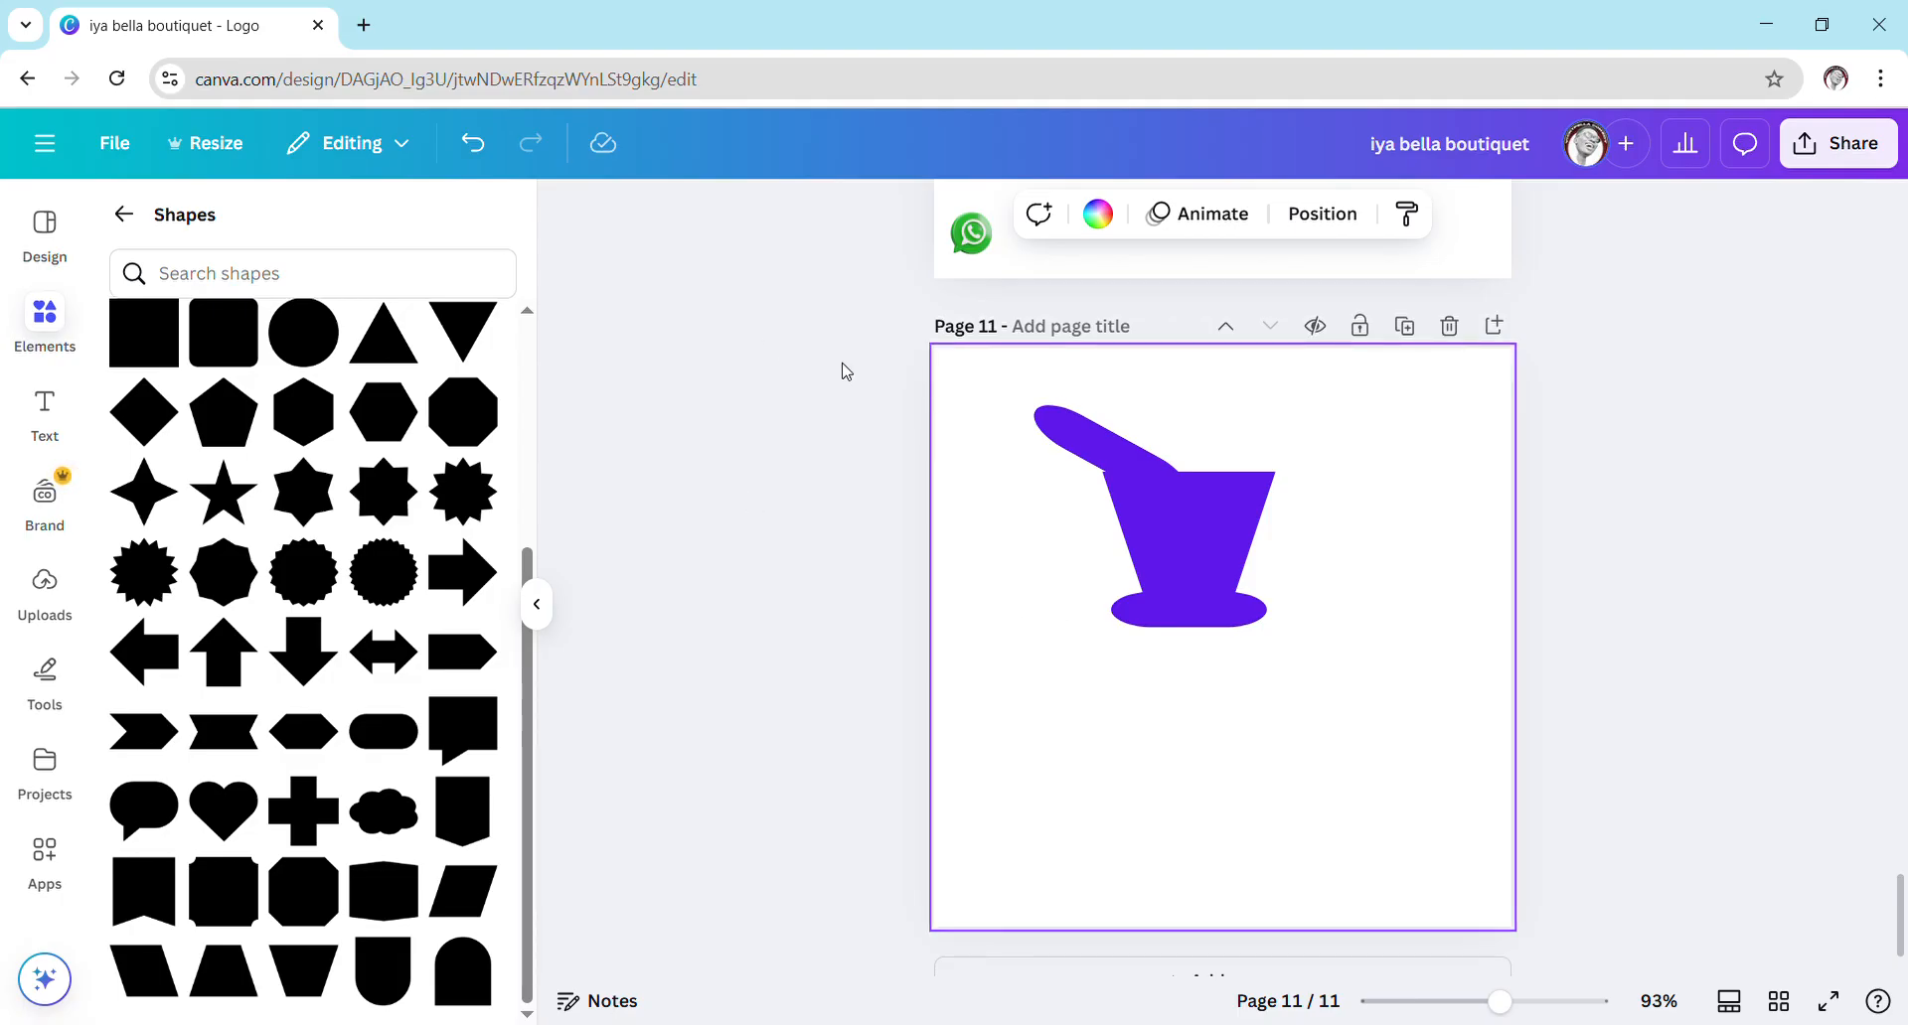
Recolor the tilted bar with the brown document color #b27409, after trying the photo color #b28b34.
{"action": "left_click", "coordinate": [1059, 435]}
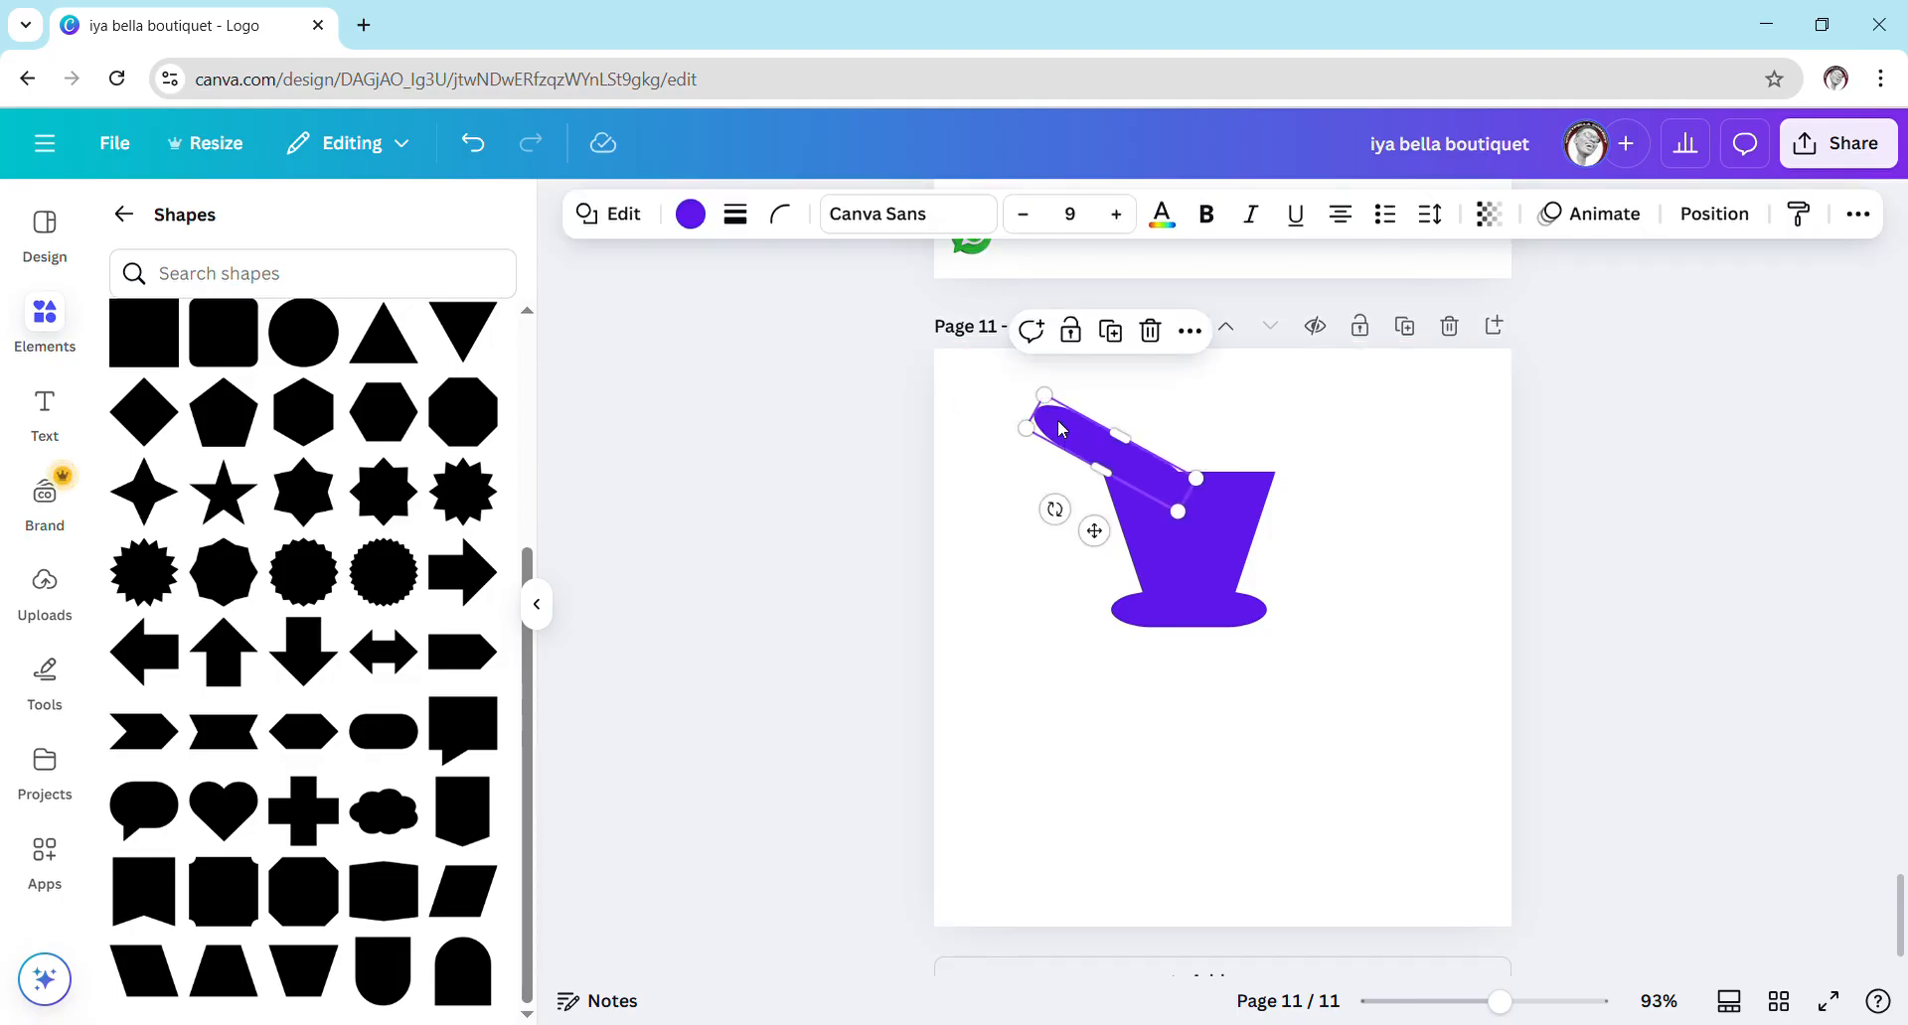
{"action": "left_click", "coordinate": [690, 214]}
{"action": "left_click", "coordinate": [226, 484]}
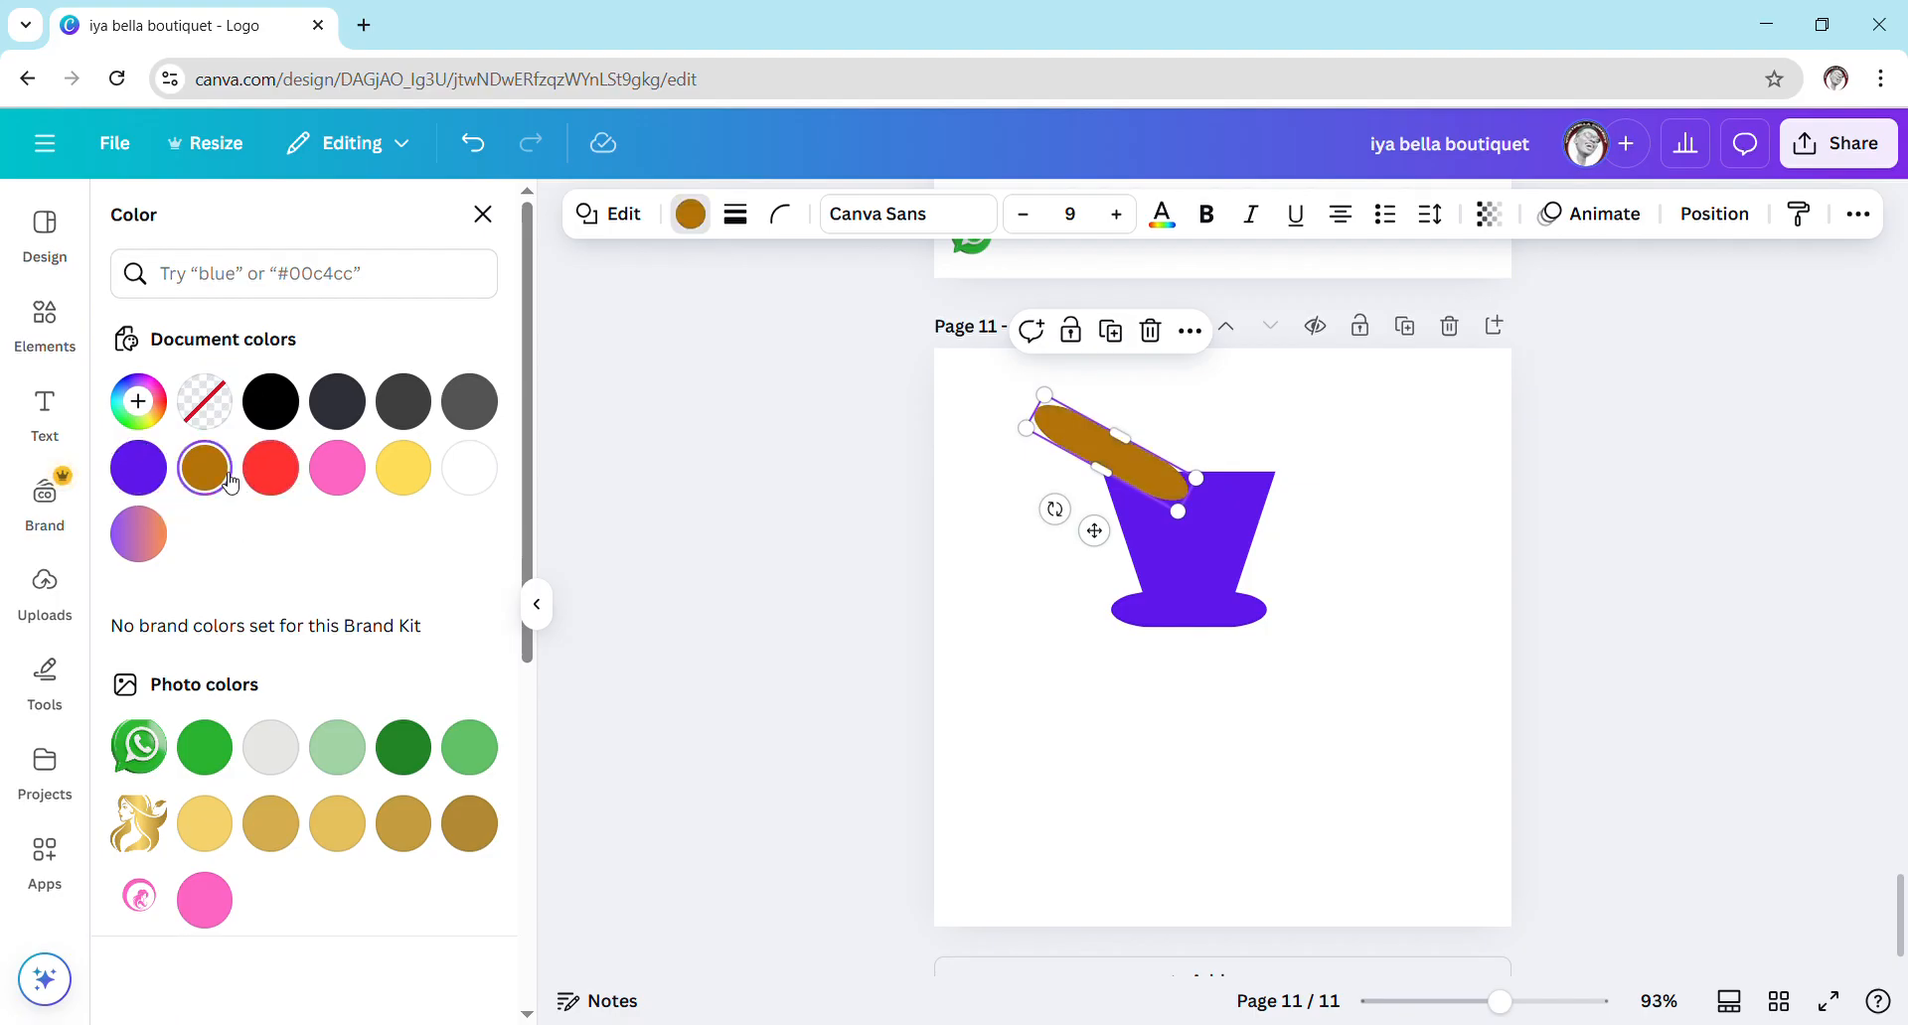
{"action": "left_click", "coordinate": [470, 835]}
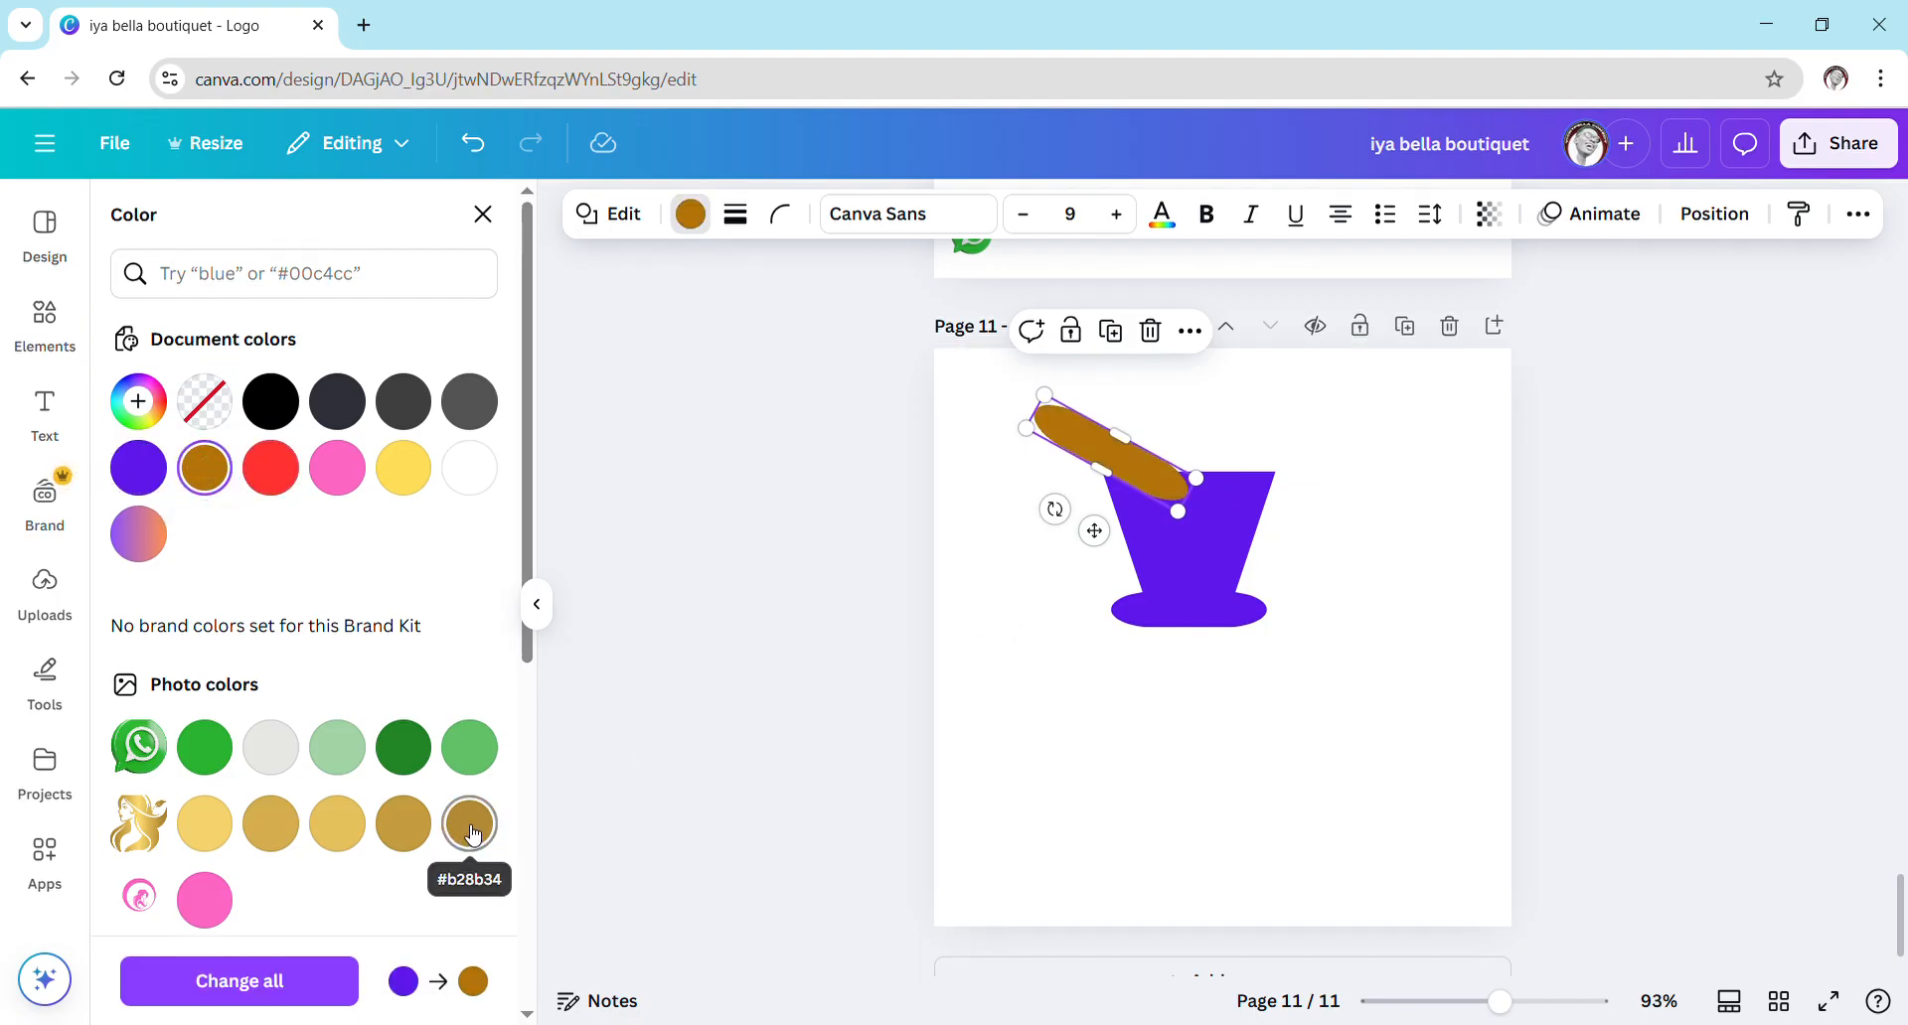
{"action": "left_click", "coordinate": [204, 467]}
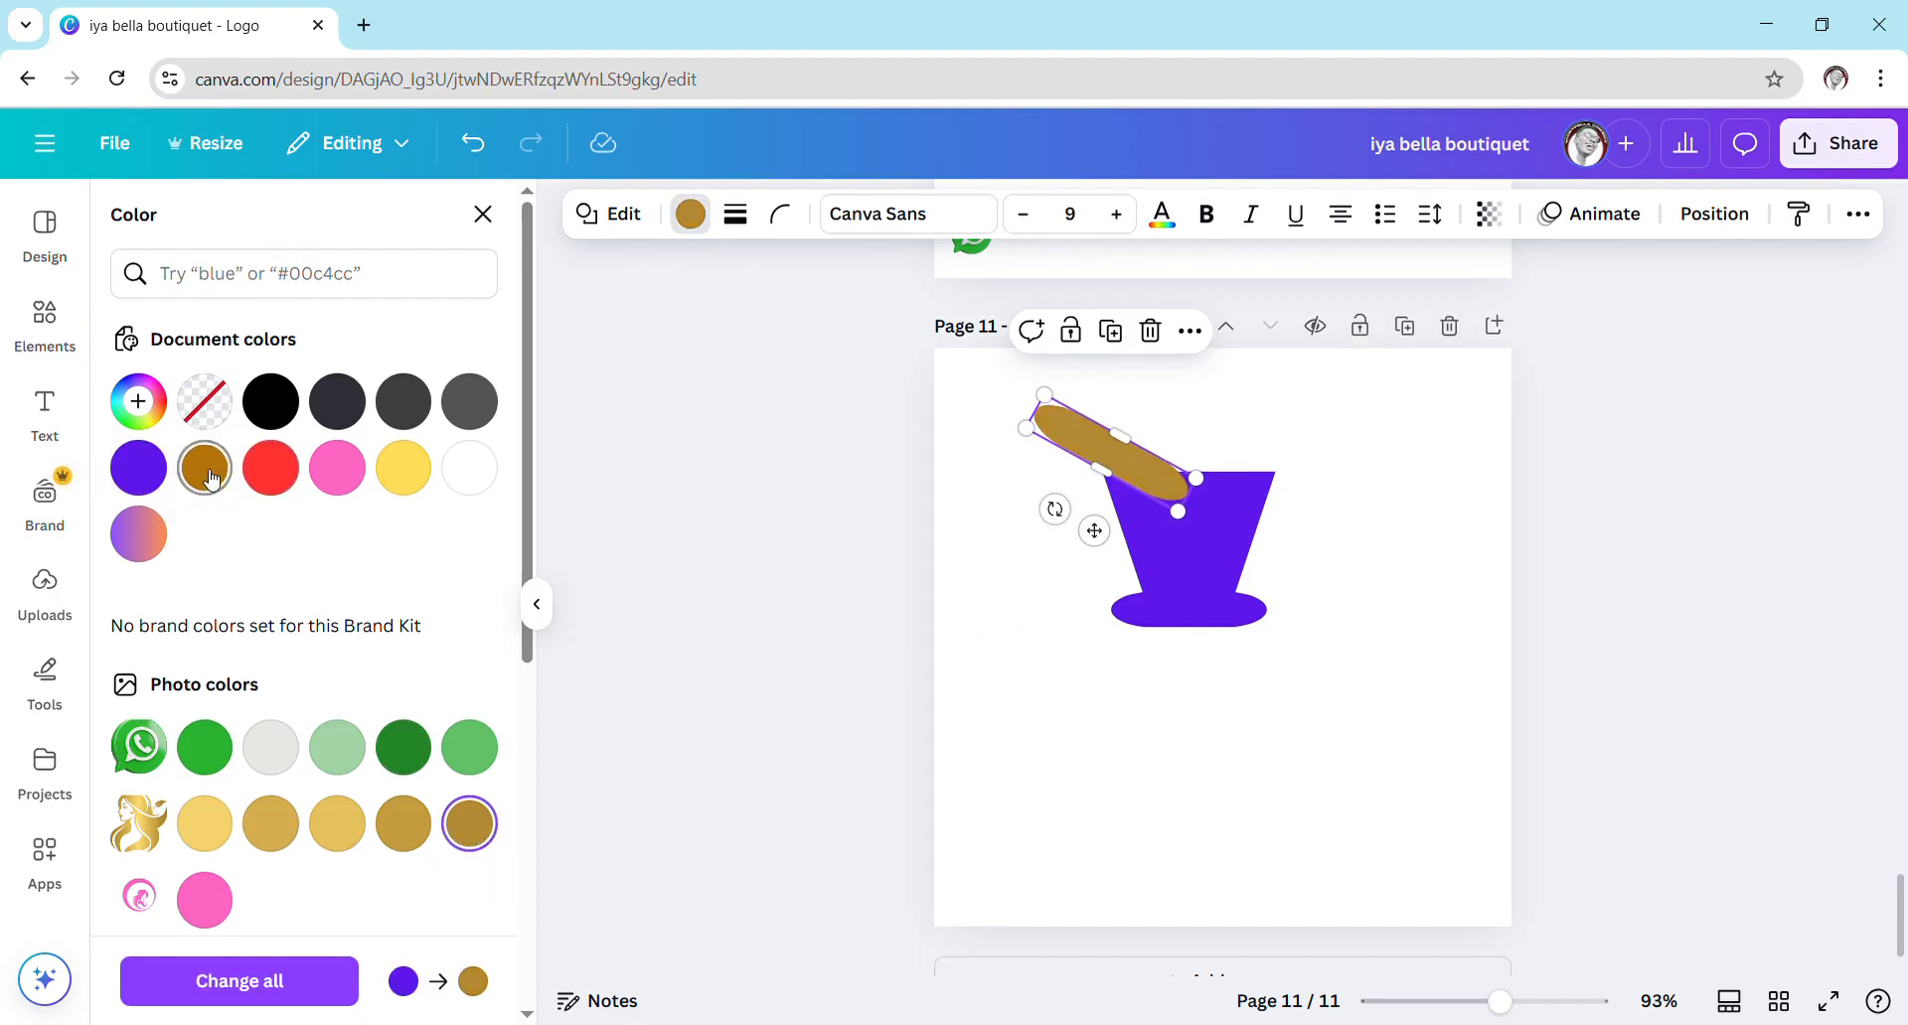
Recolor the trapezoid and its base with the same brown #b27409 and close the color options.
{"action": "left_click", "coordinate": [1165, 536]}
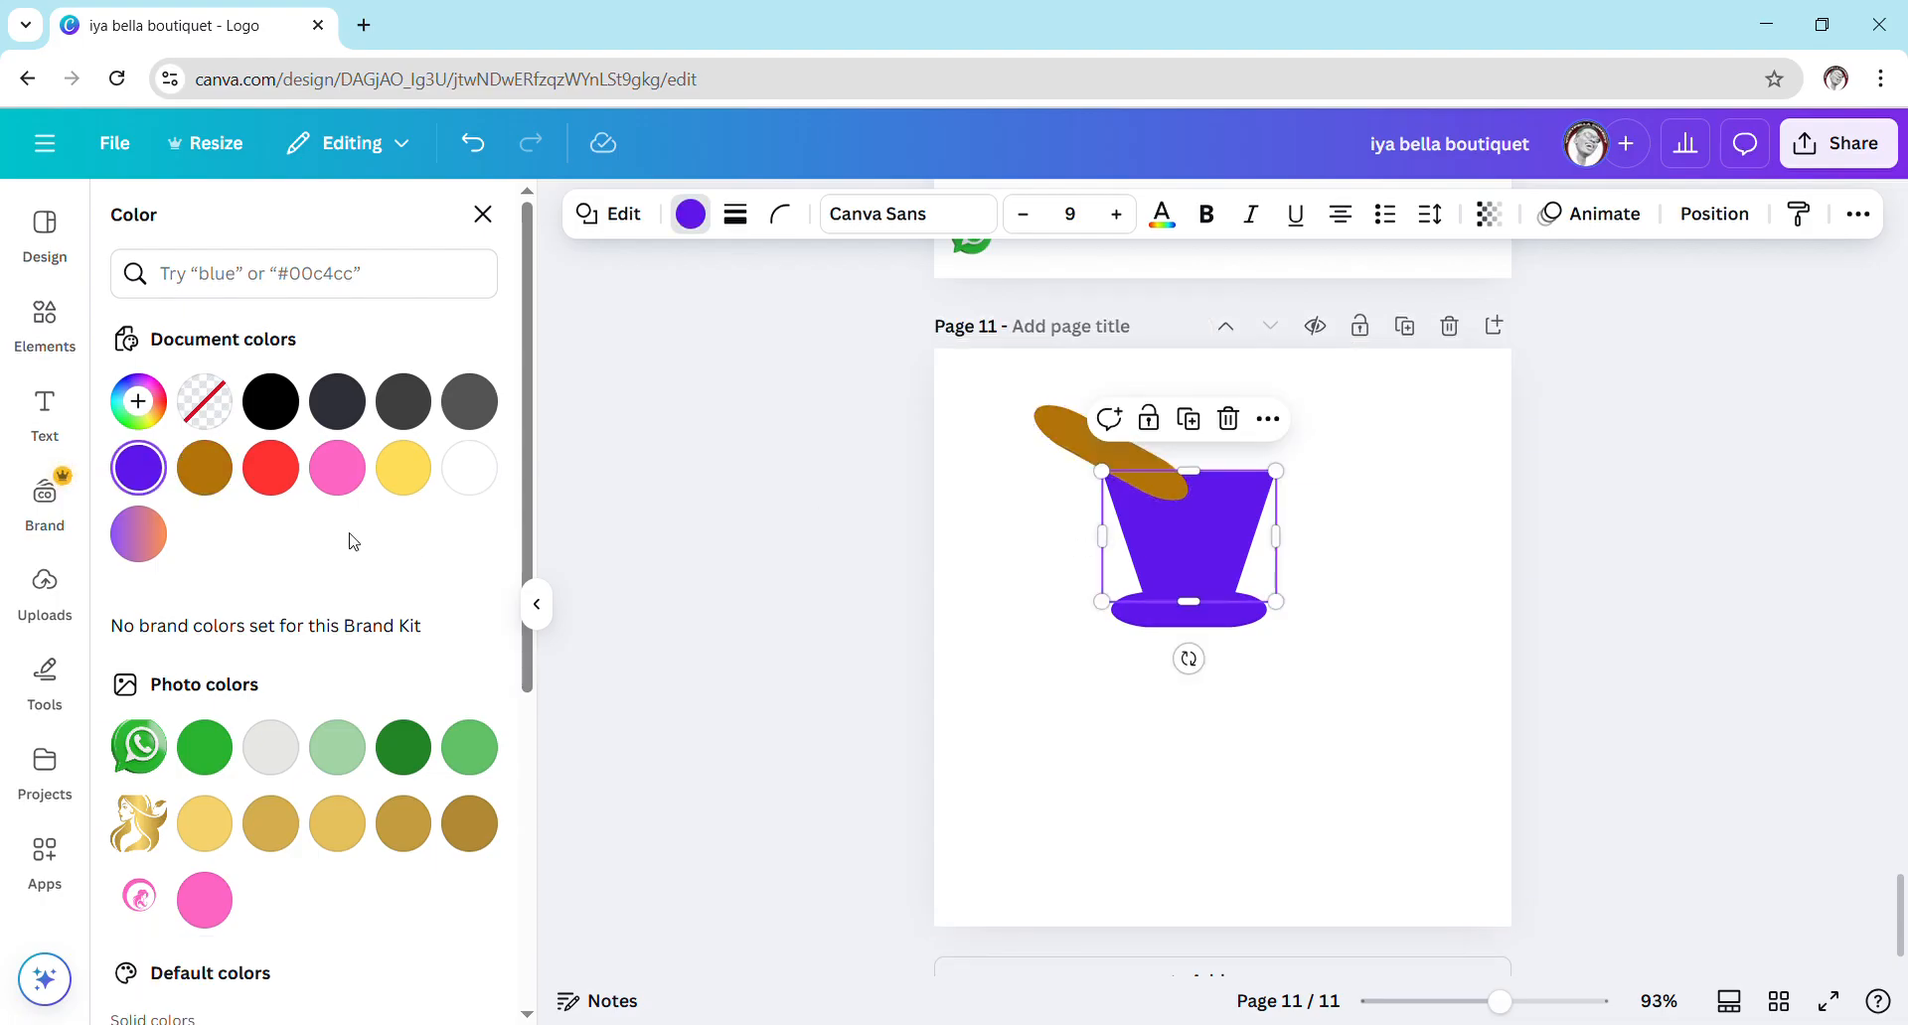
{"action": "left_click", "coordinate": [205, 467]}
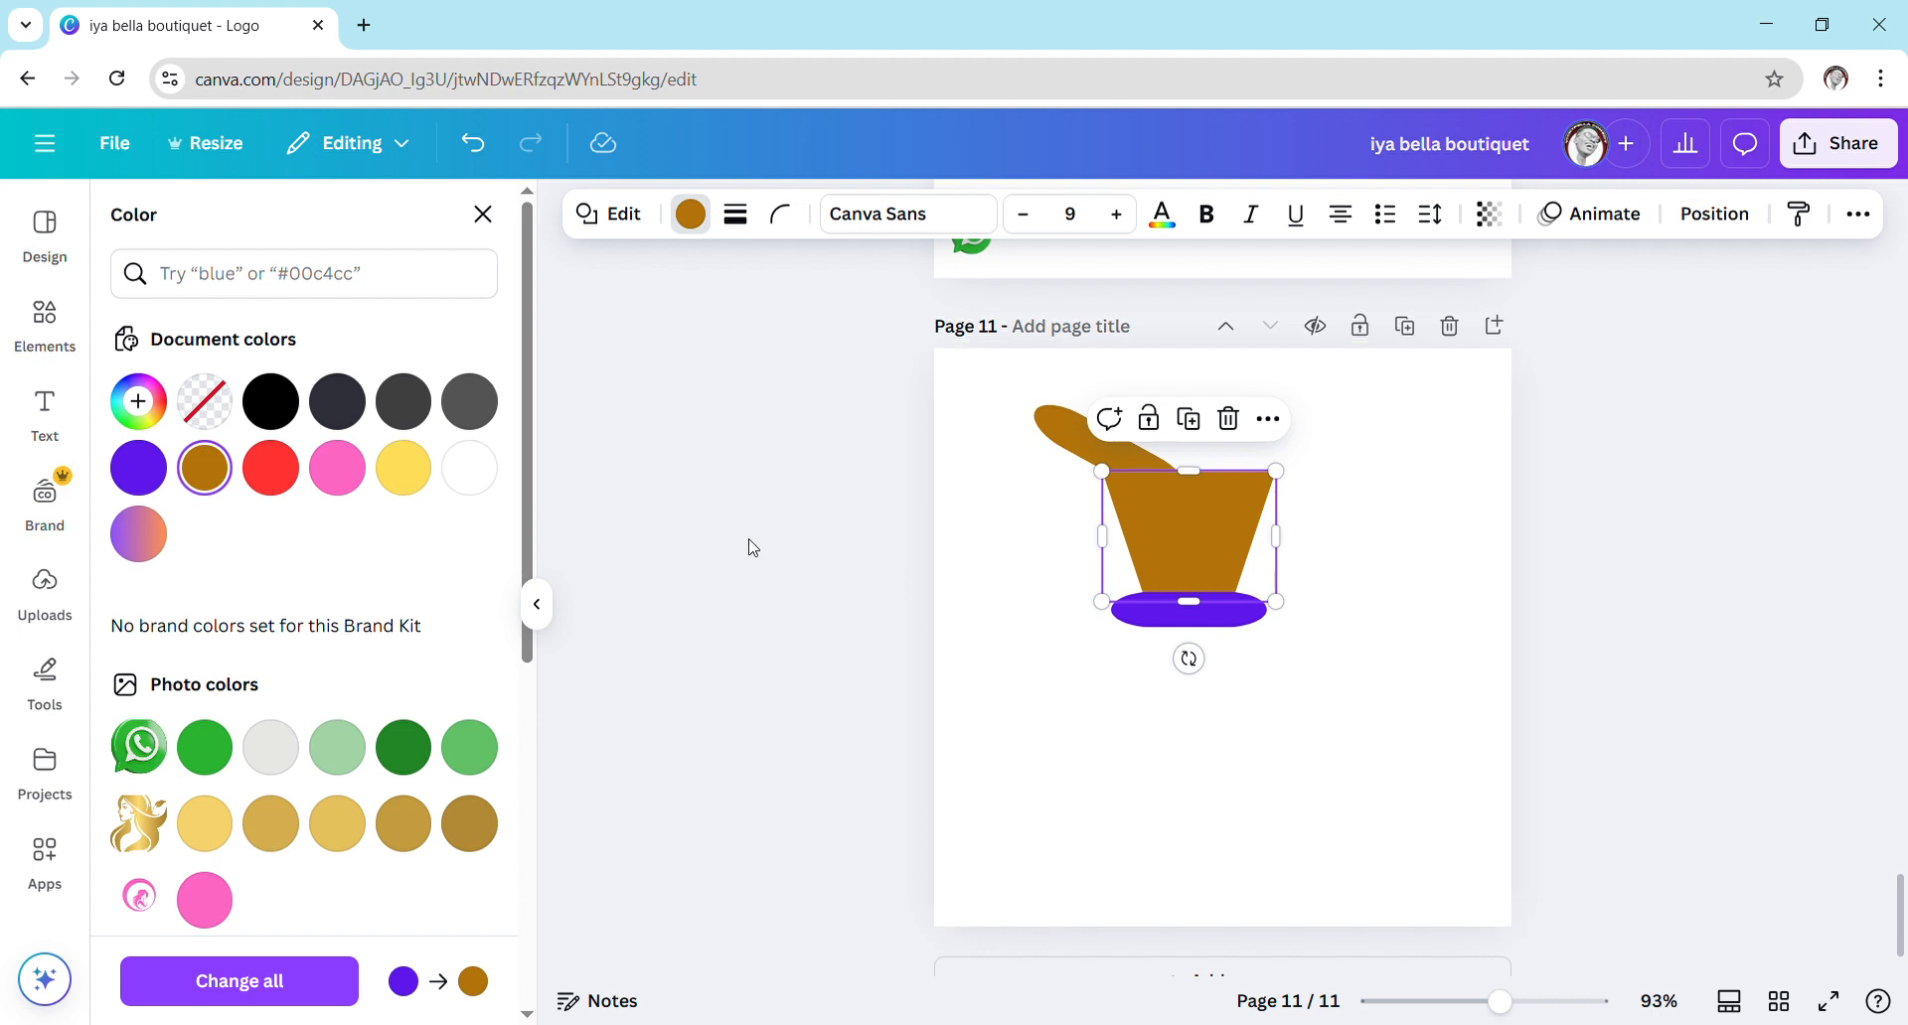
{"action": "left_click", "coordinate": [202, 463]}
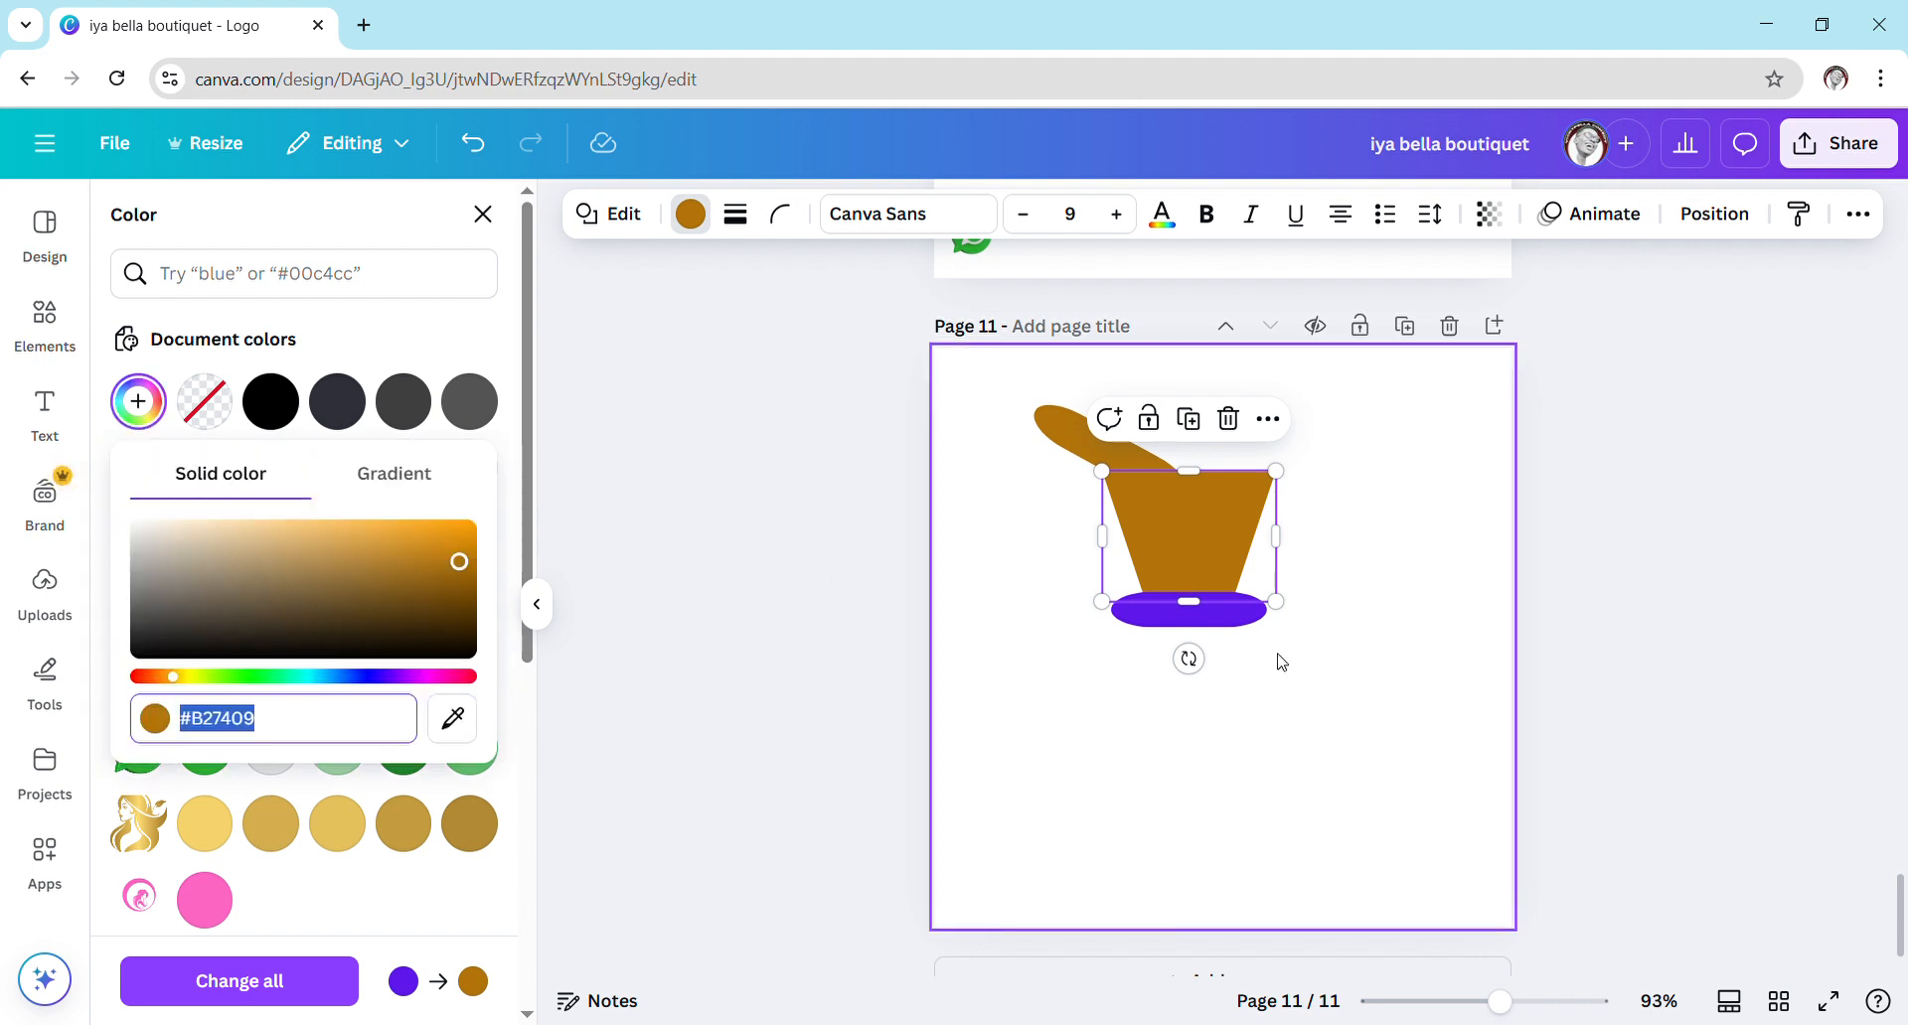
{"action": "left_click", "coordinate": [1248, 616]}
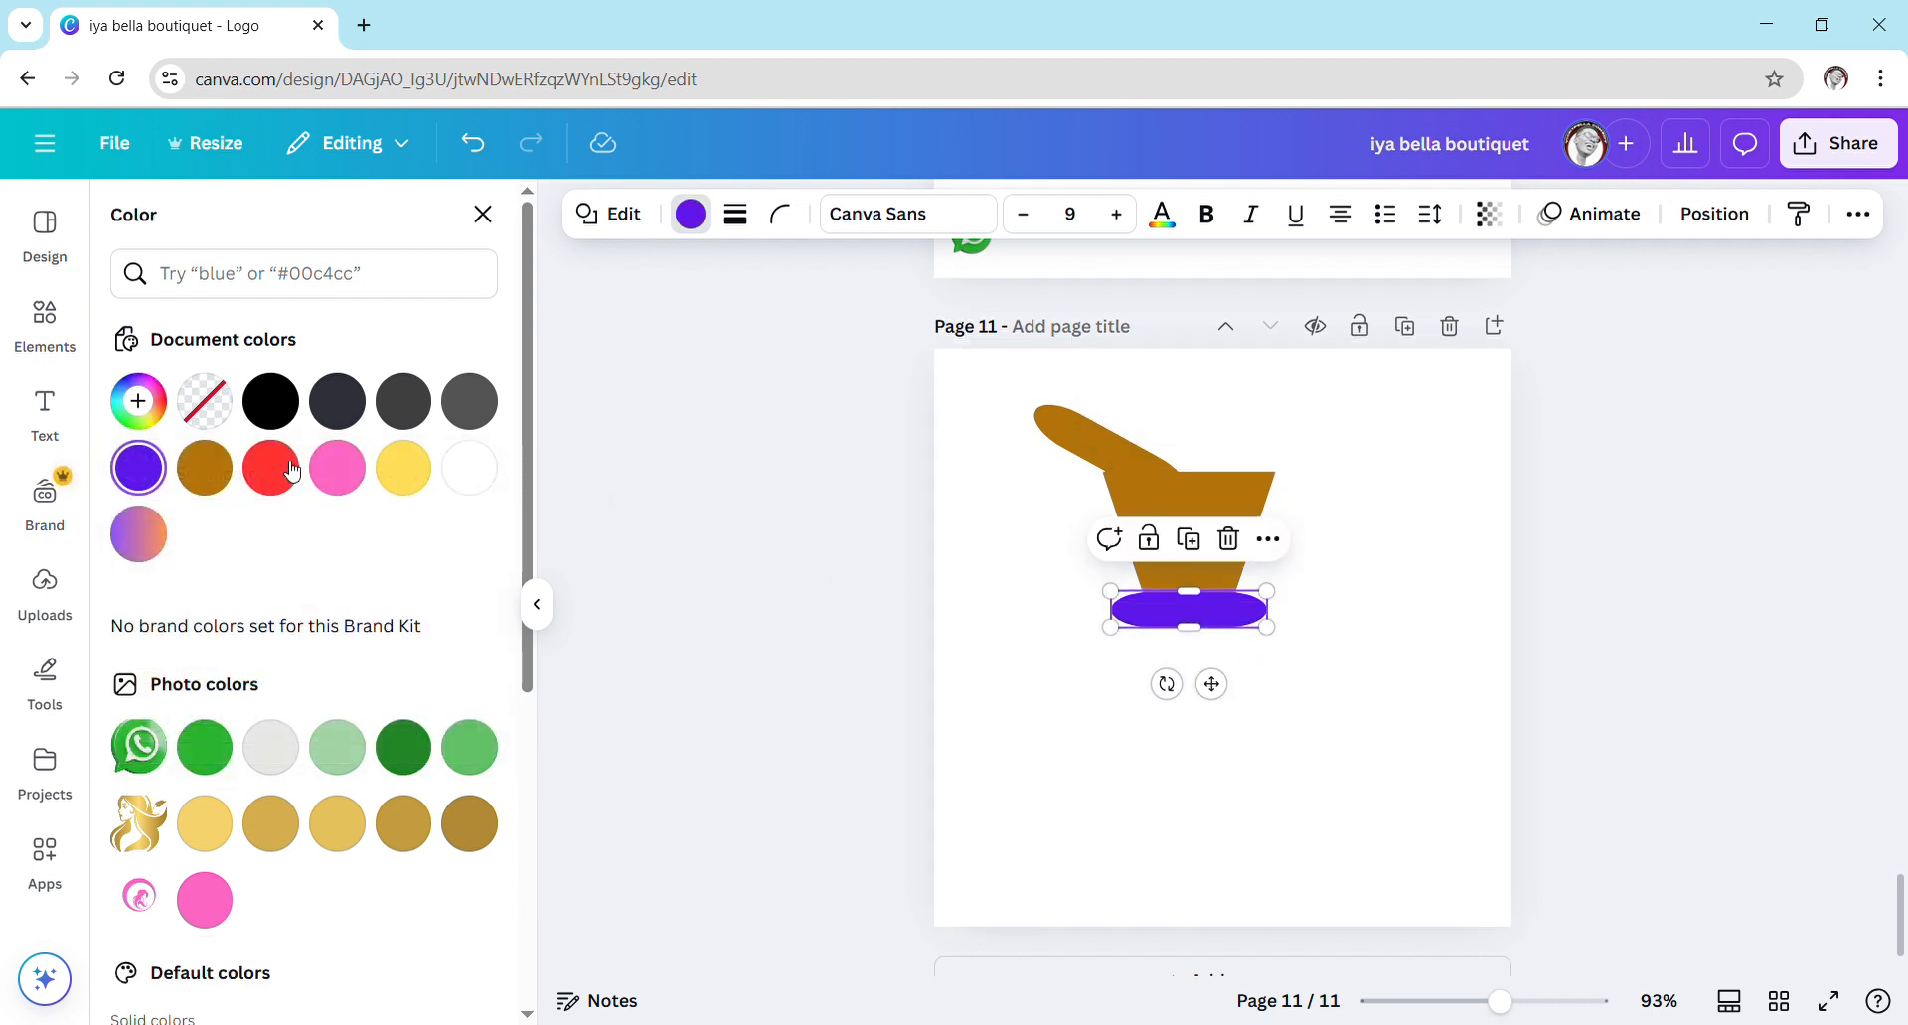
{"action": "left_click", "coordinate": [236, 463]}
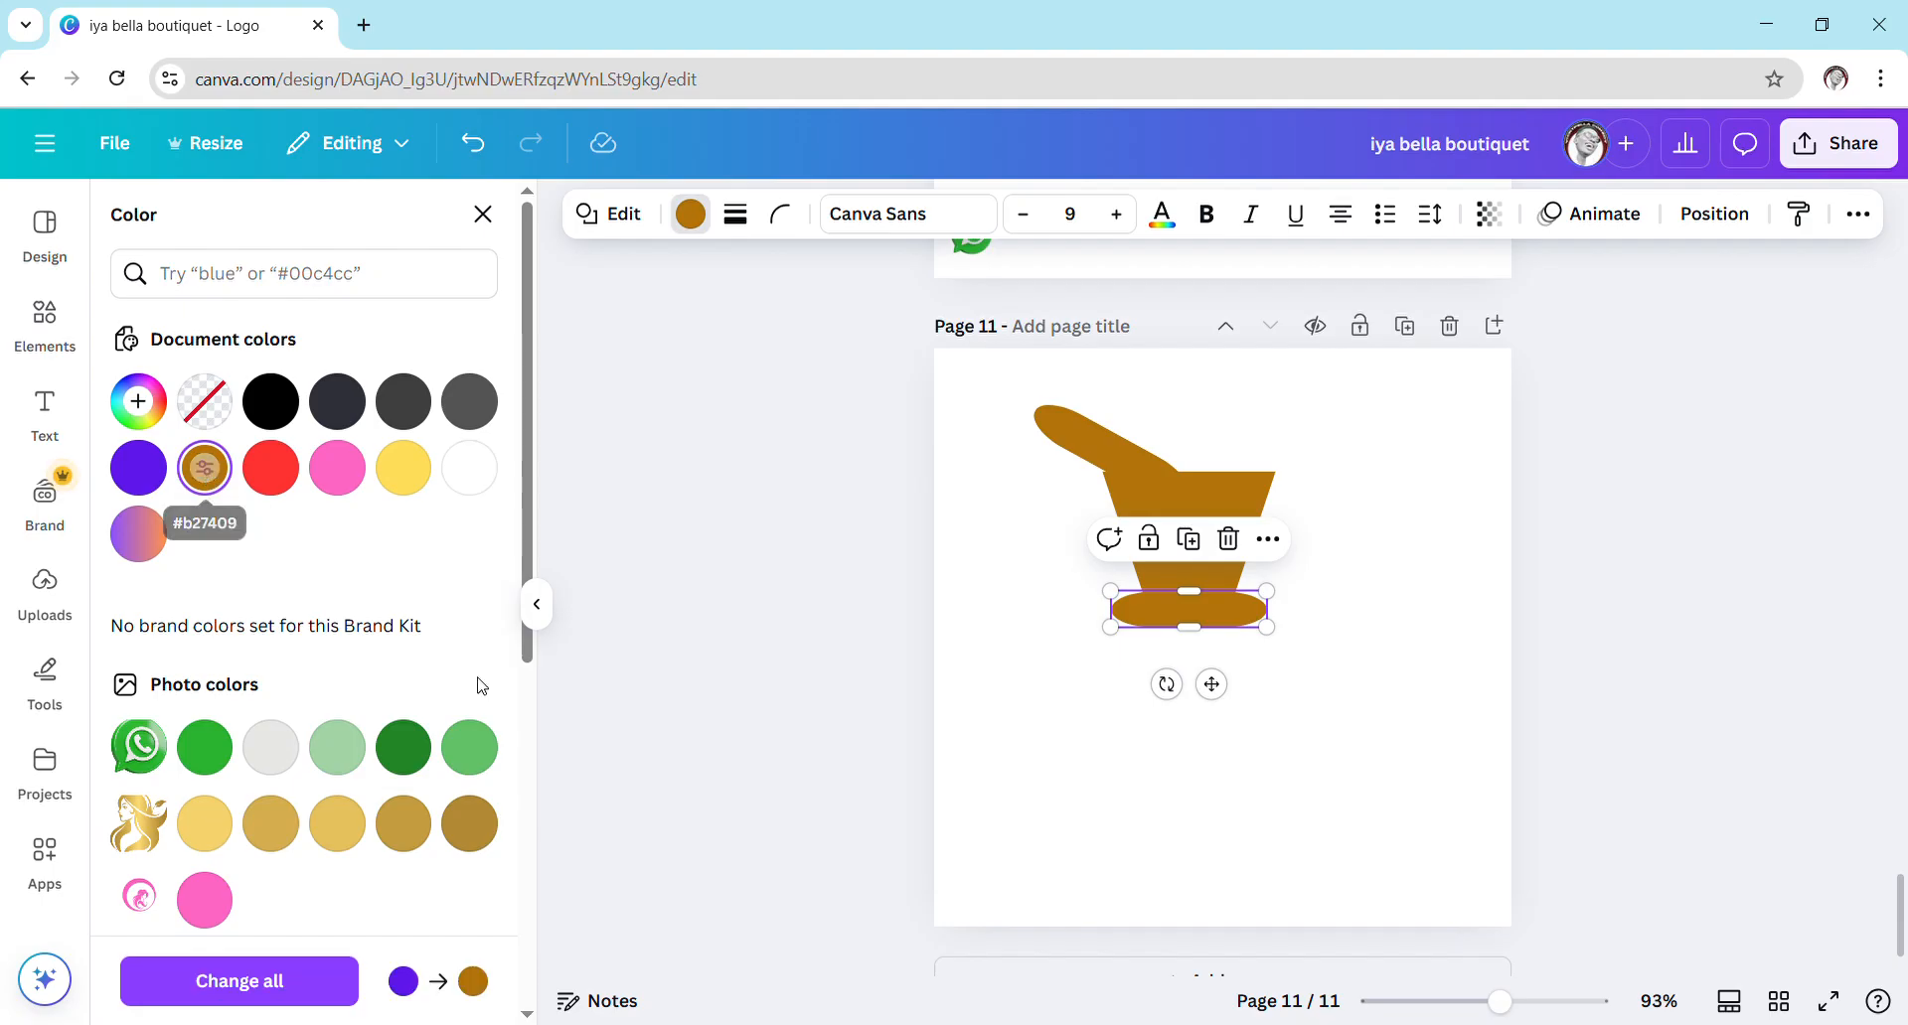
{"action": "left_click", "coordinate": [1310, 803]}
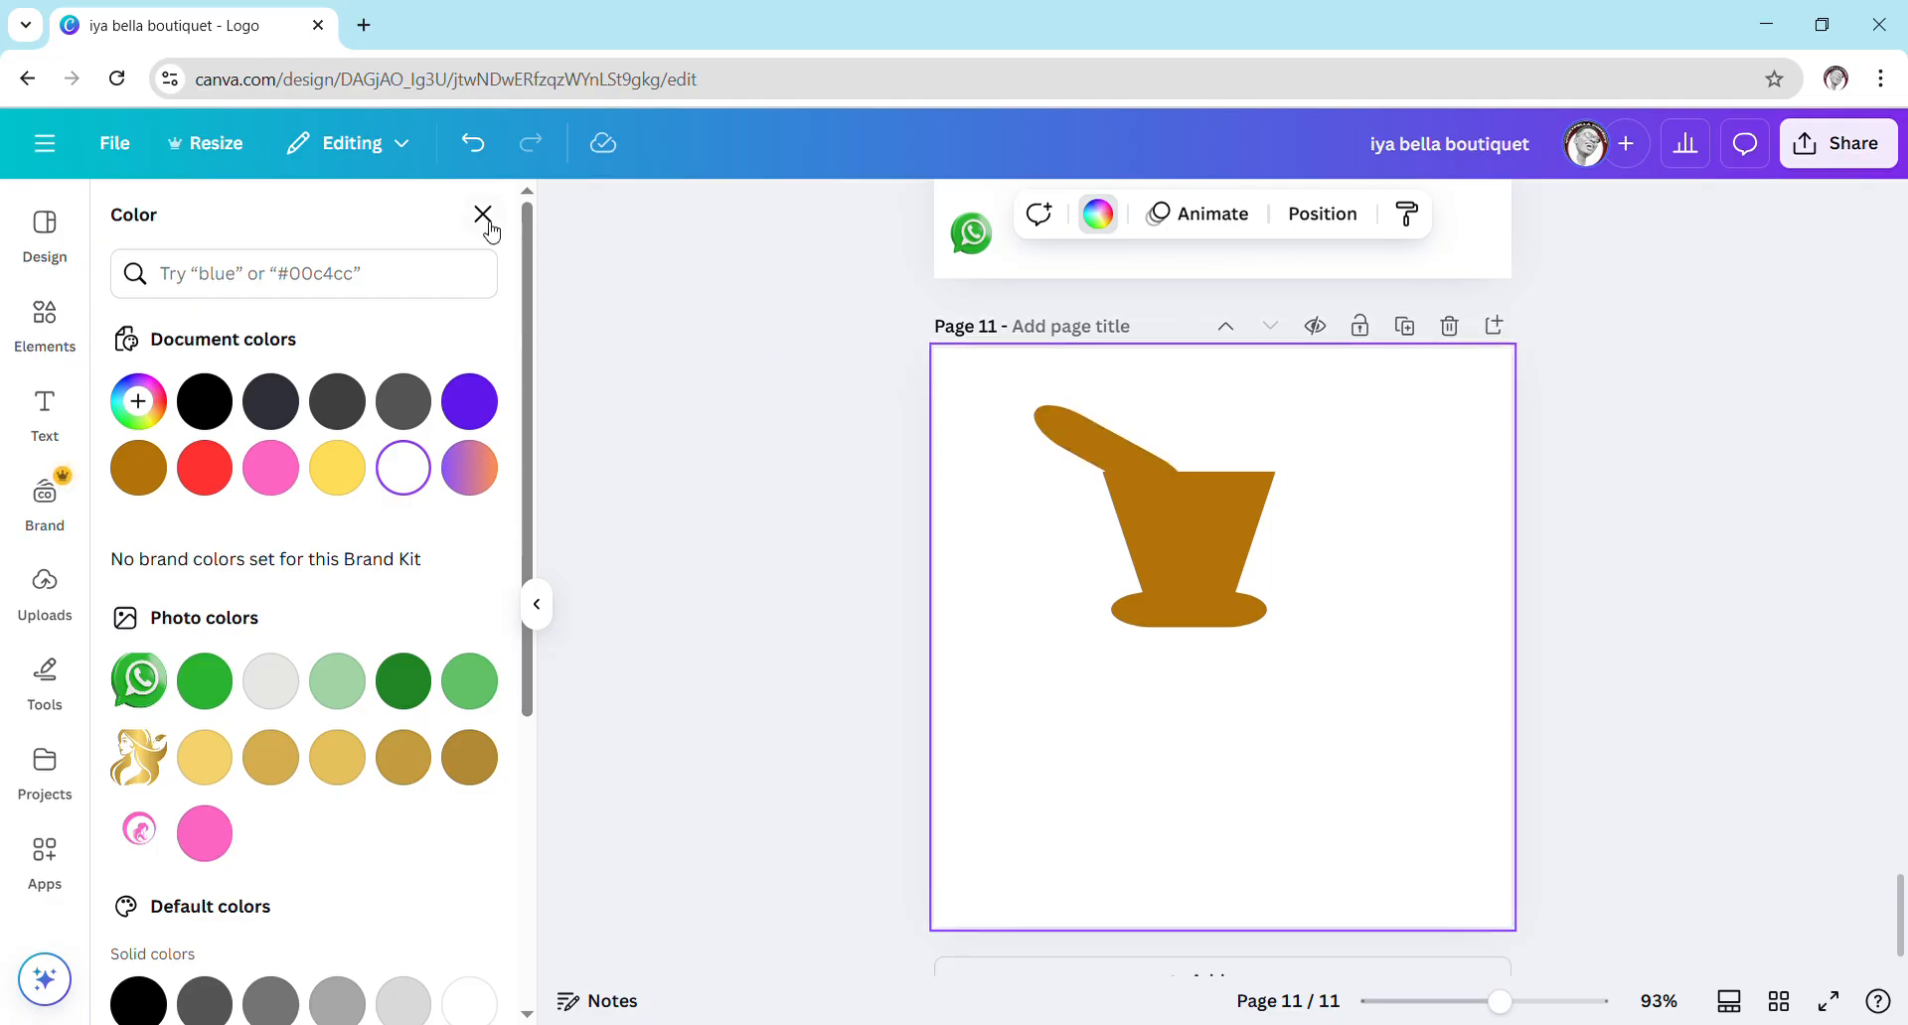
{"action": "left_click", "coordinate": [487, 223]}
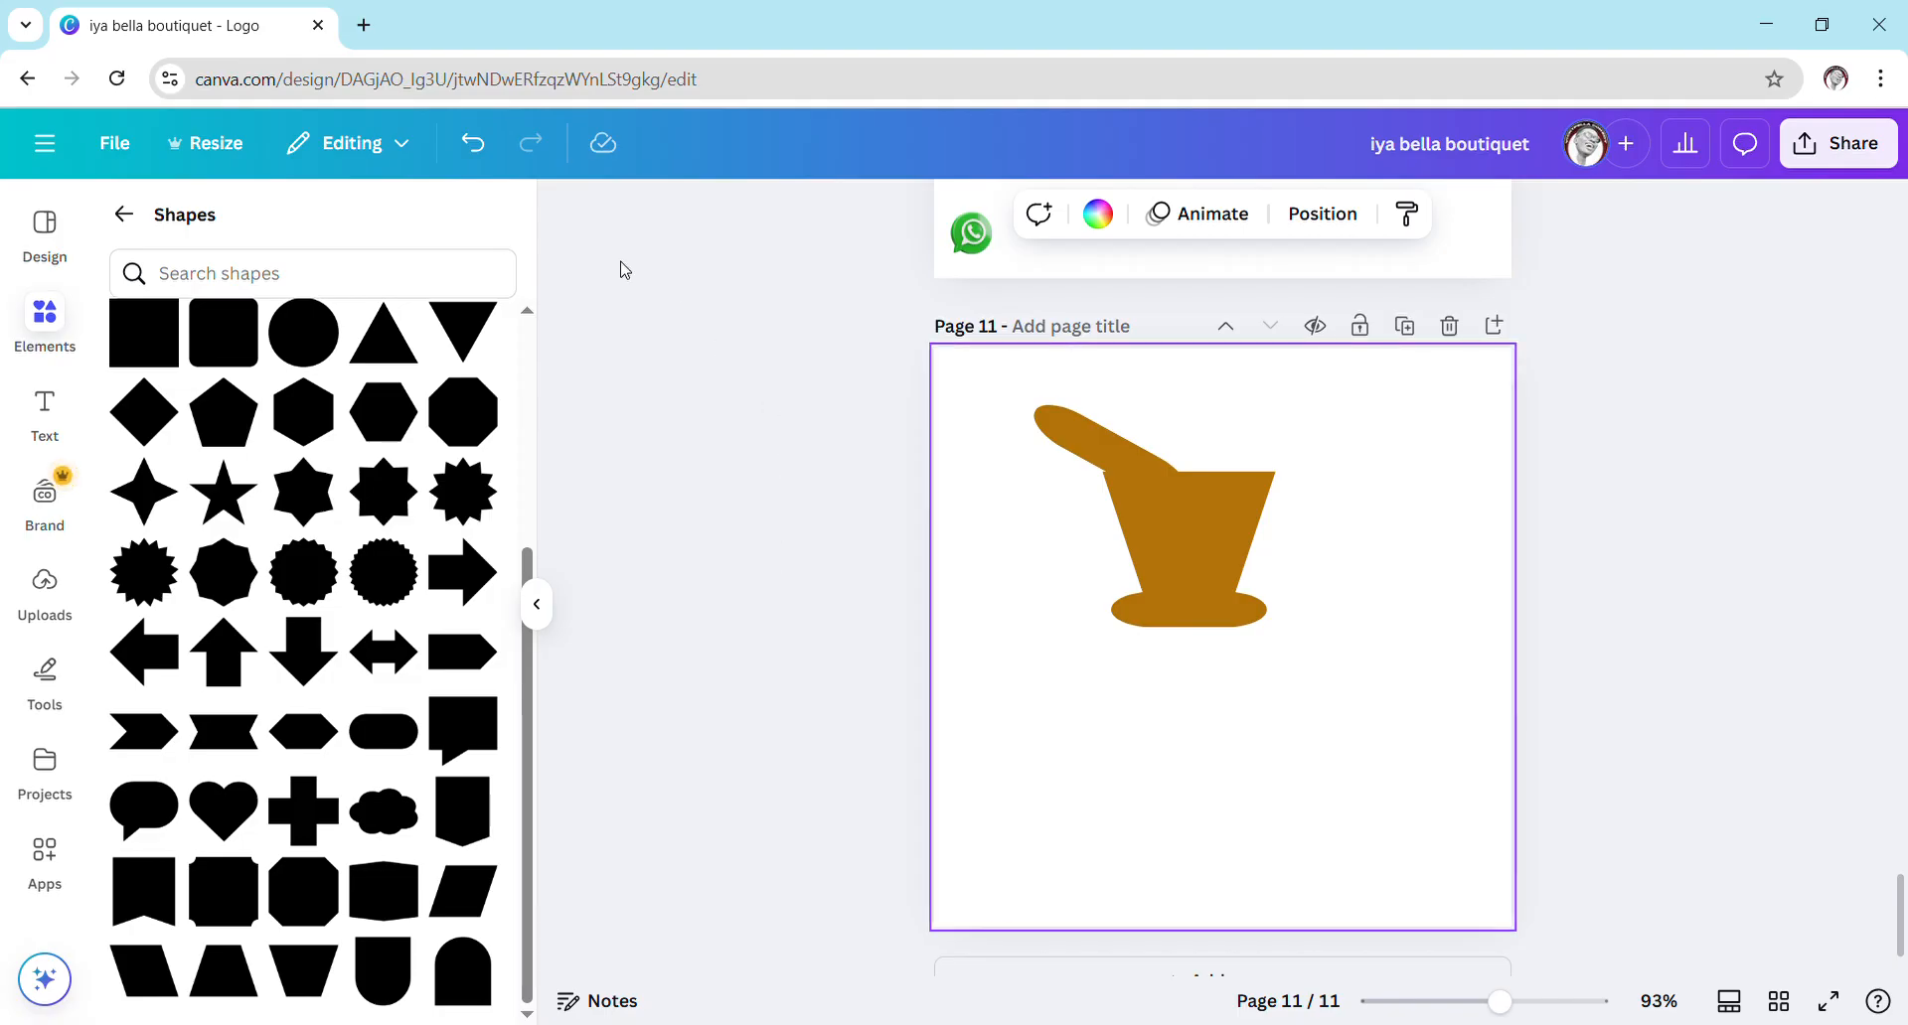
Switch to Photopea in a new browser tab and open its template gallery.
{"action": "left_click", "coordinate": [364, 26]}
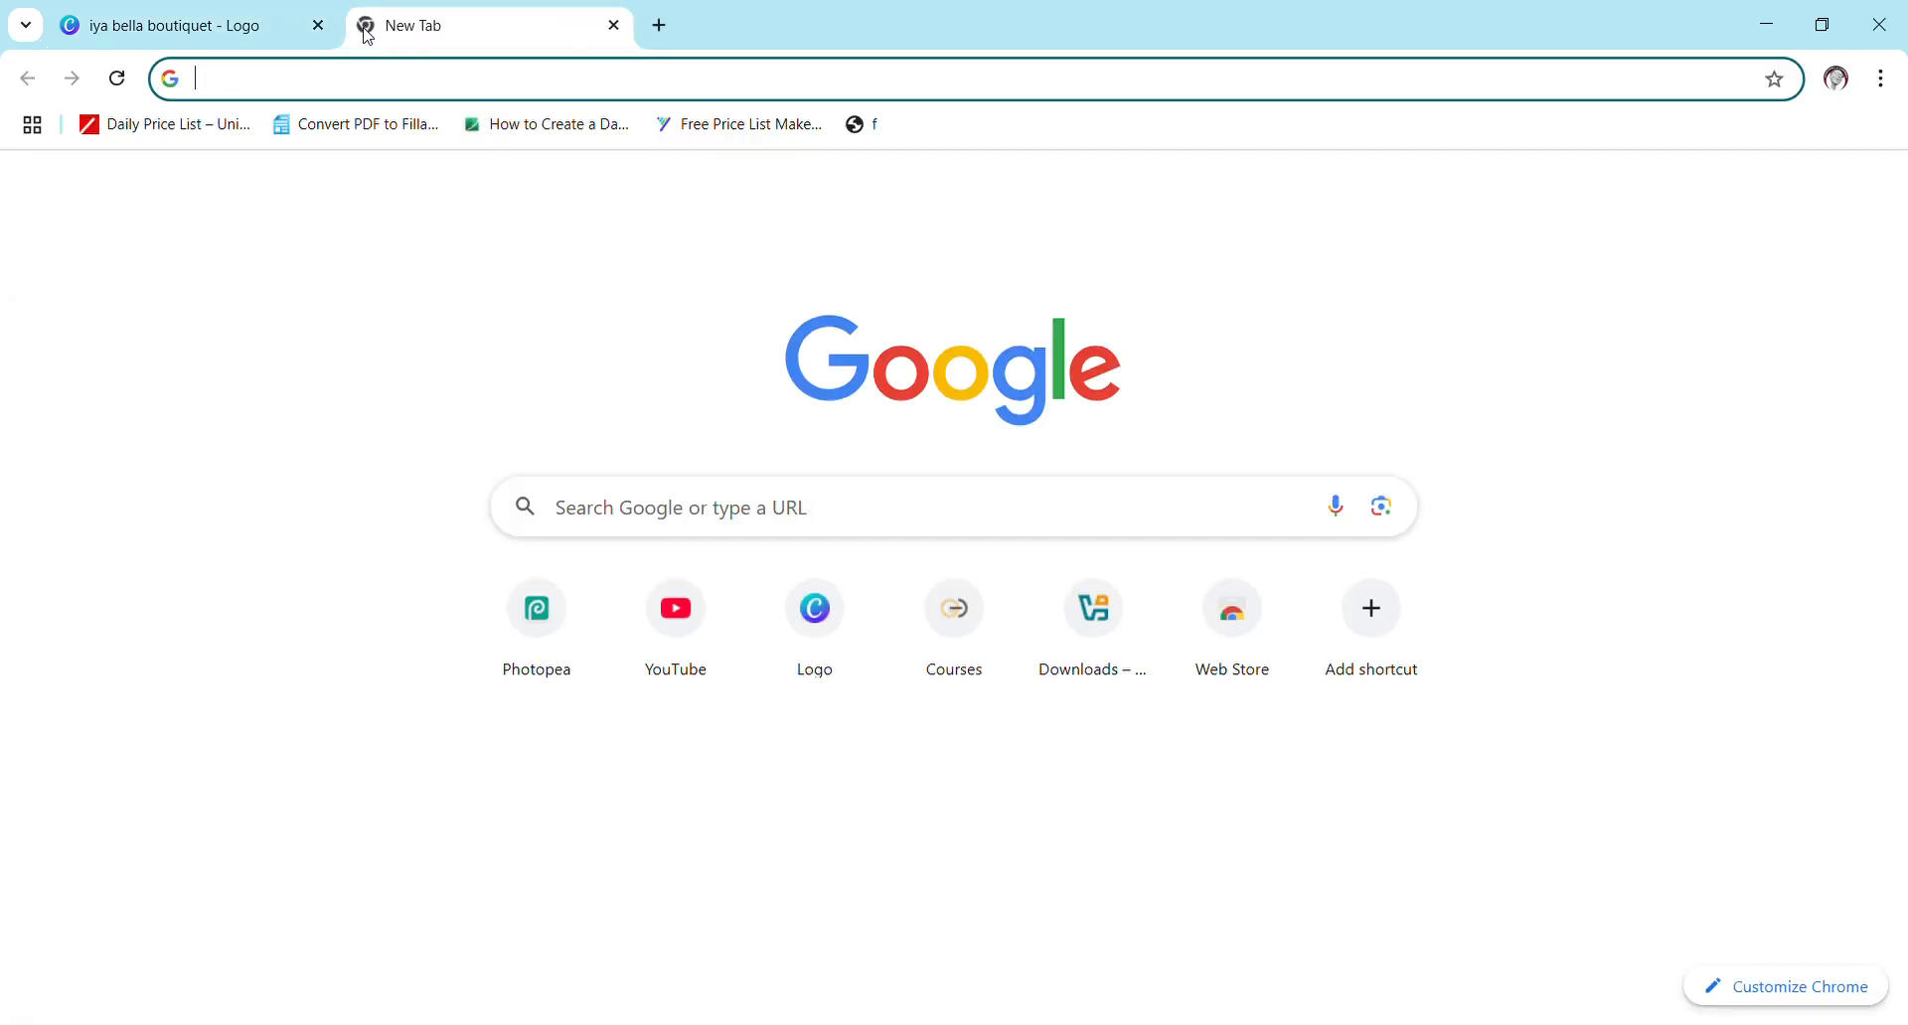
{"action": "left_click", "coordinate": [537, 651]}
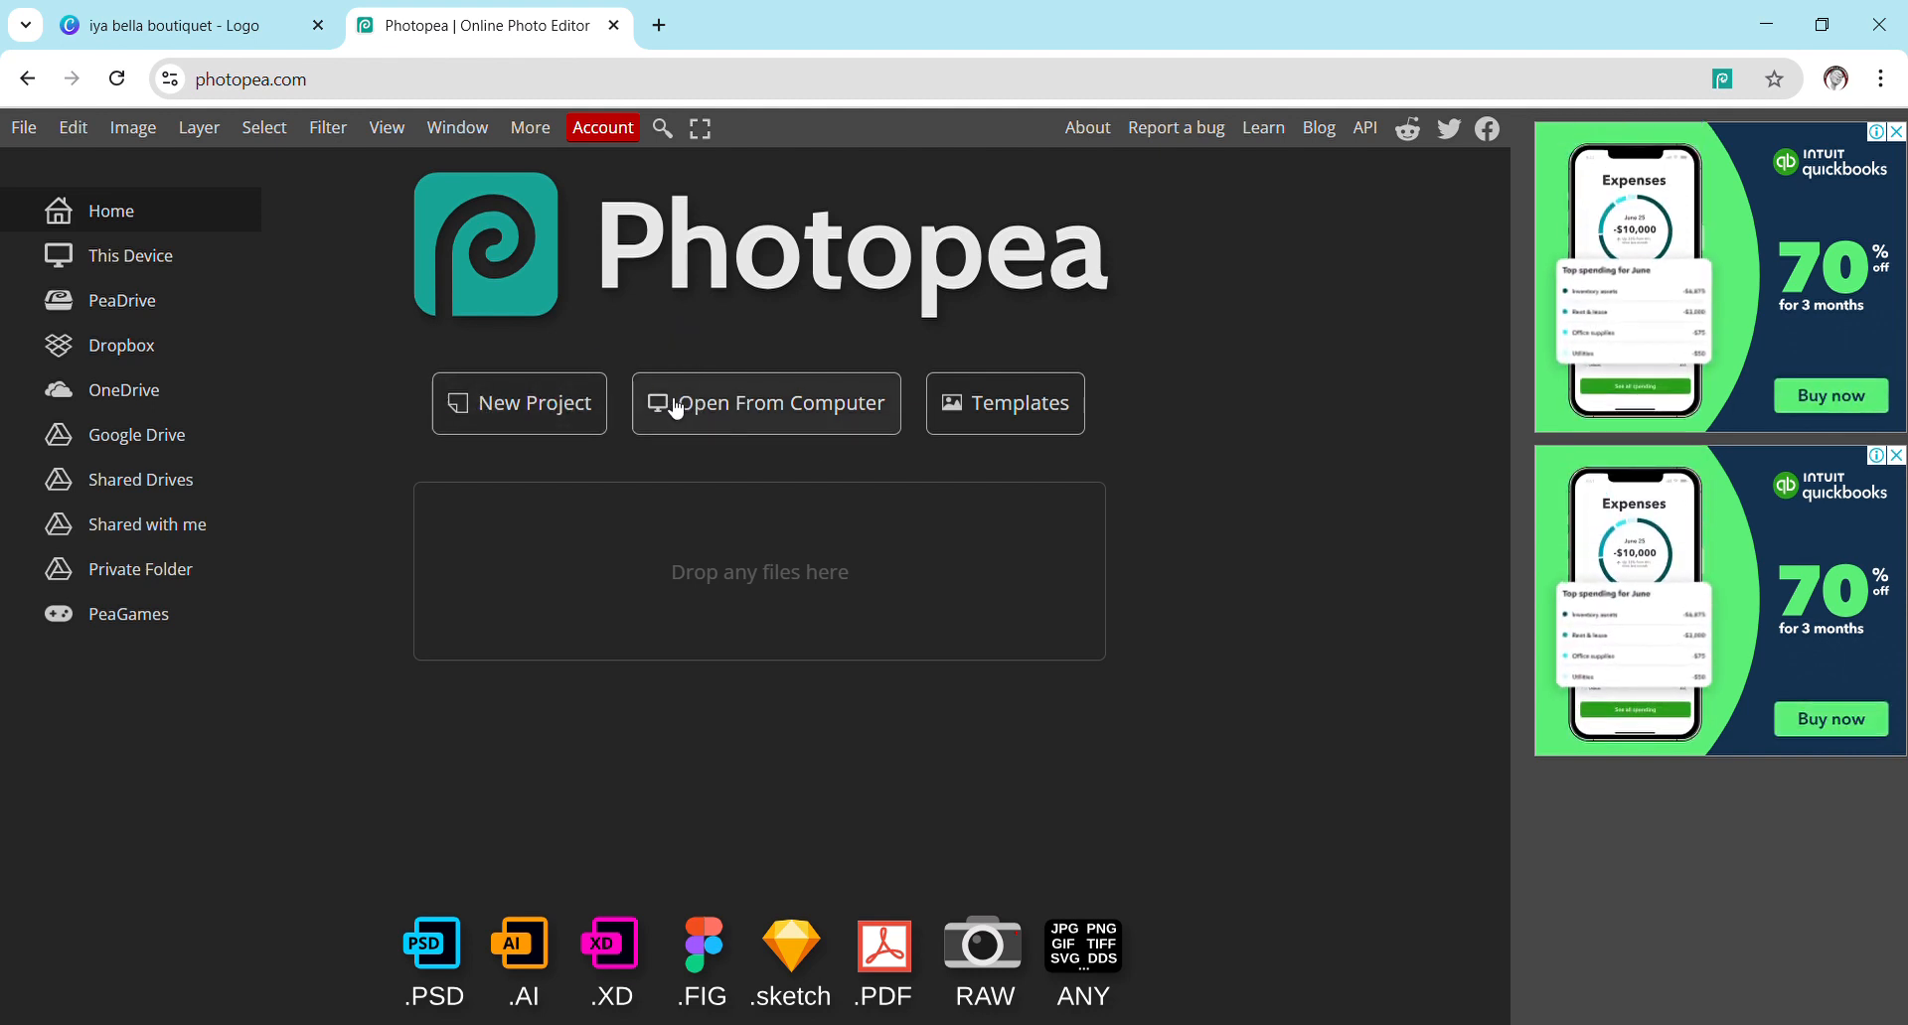
{"action": "left_click", "coordinate": [1017, 422]}
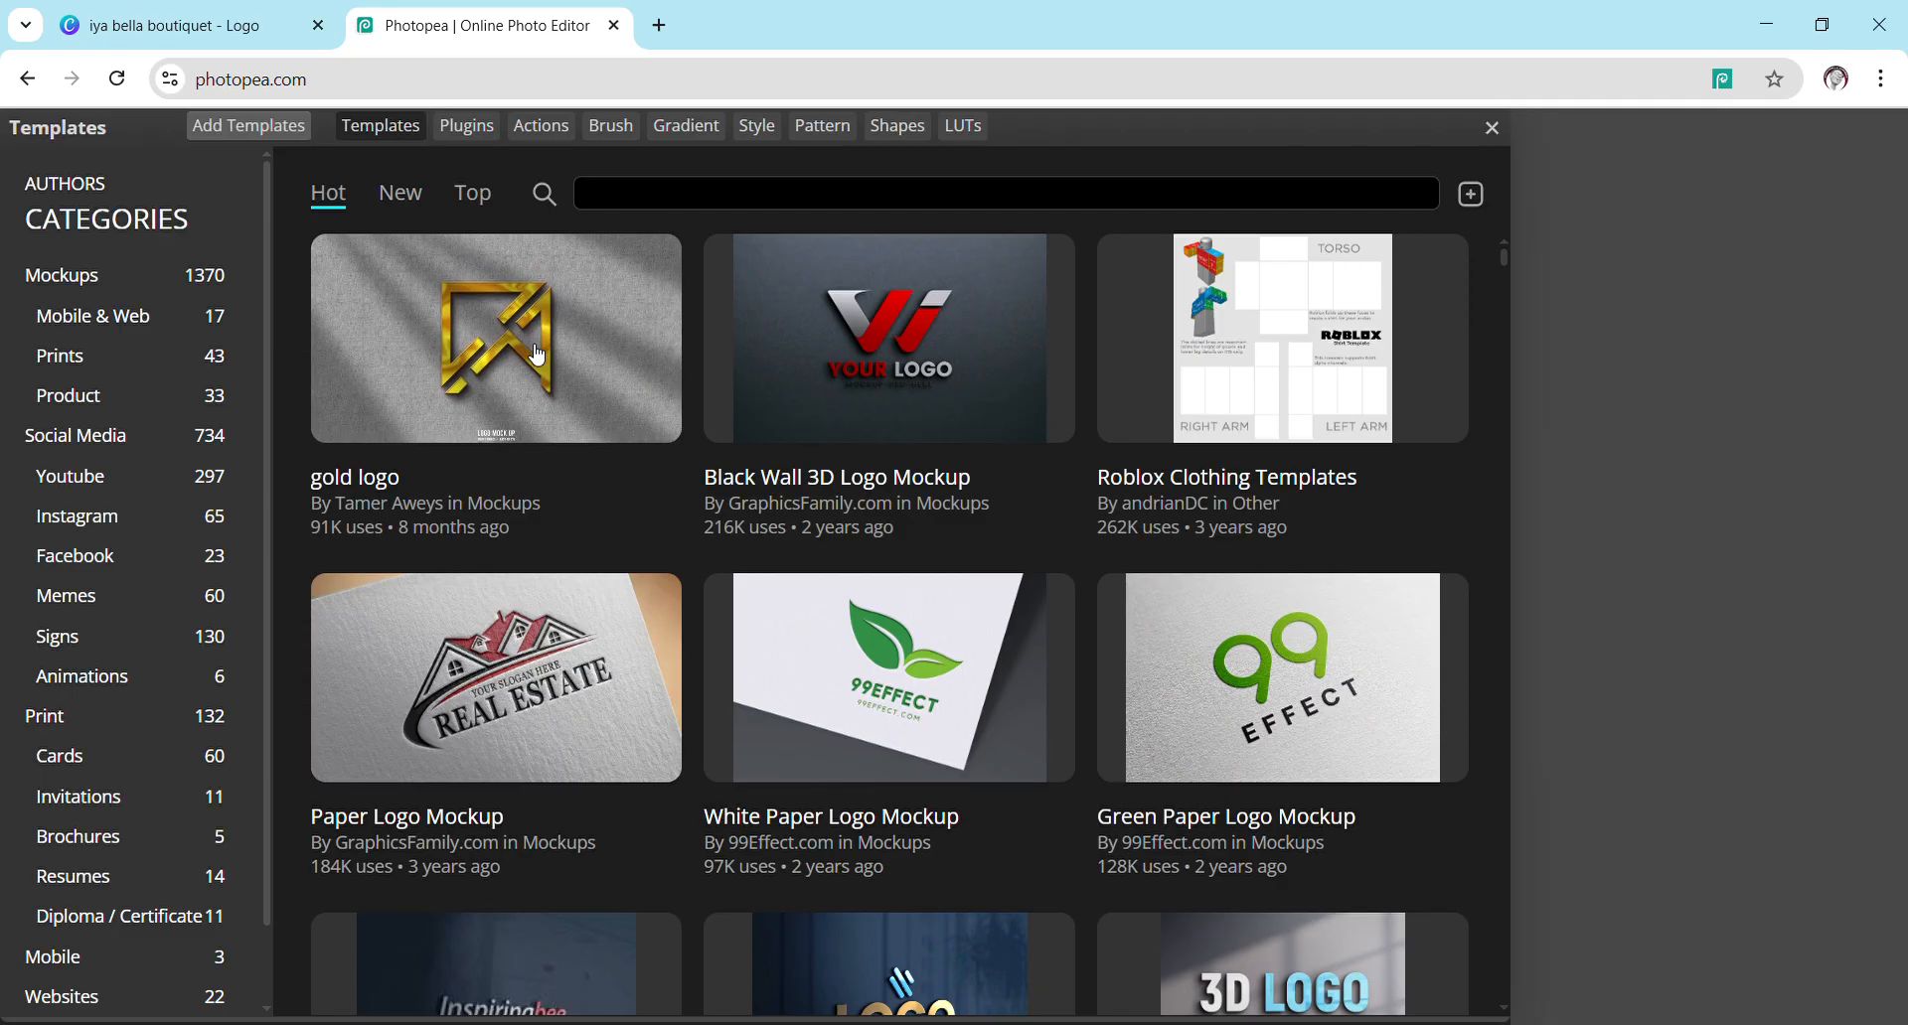
Browse the hot templates in the gallery for a logo mockup that suits the mortar-and-pestle graphic.
{"action": "scroll", "coordinate": [542, 358], "scroll_direction": "down", "scroll_amount": 10}
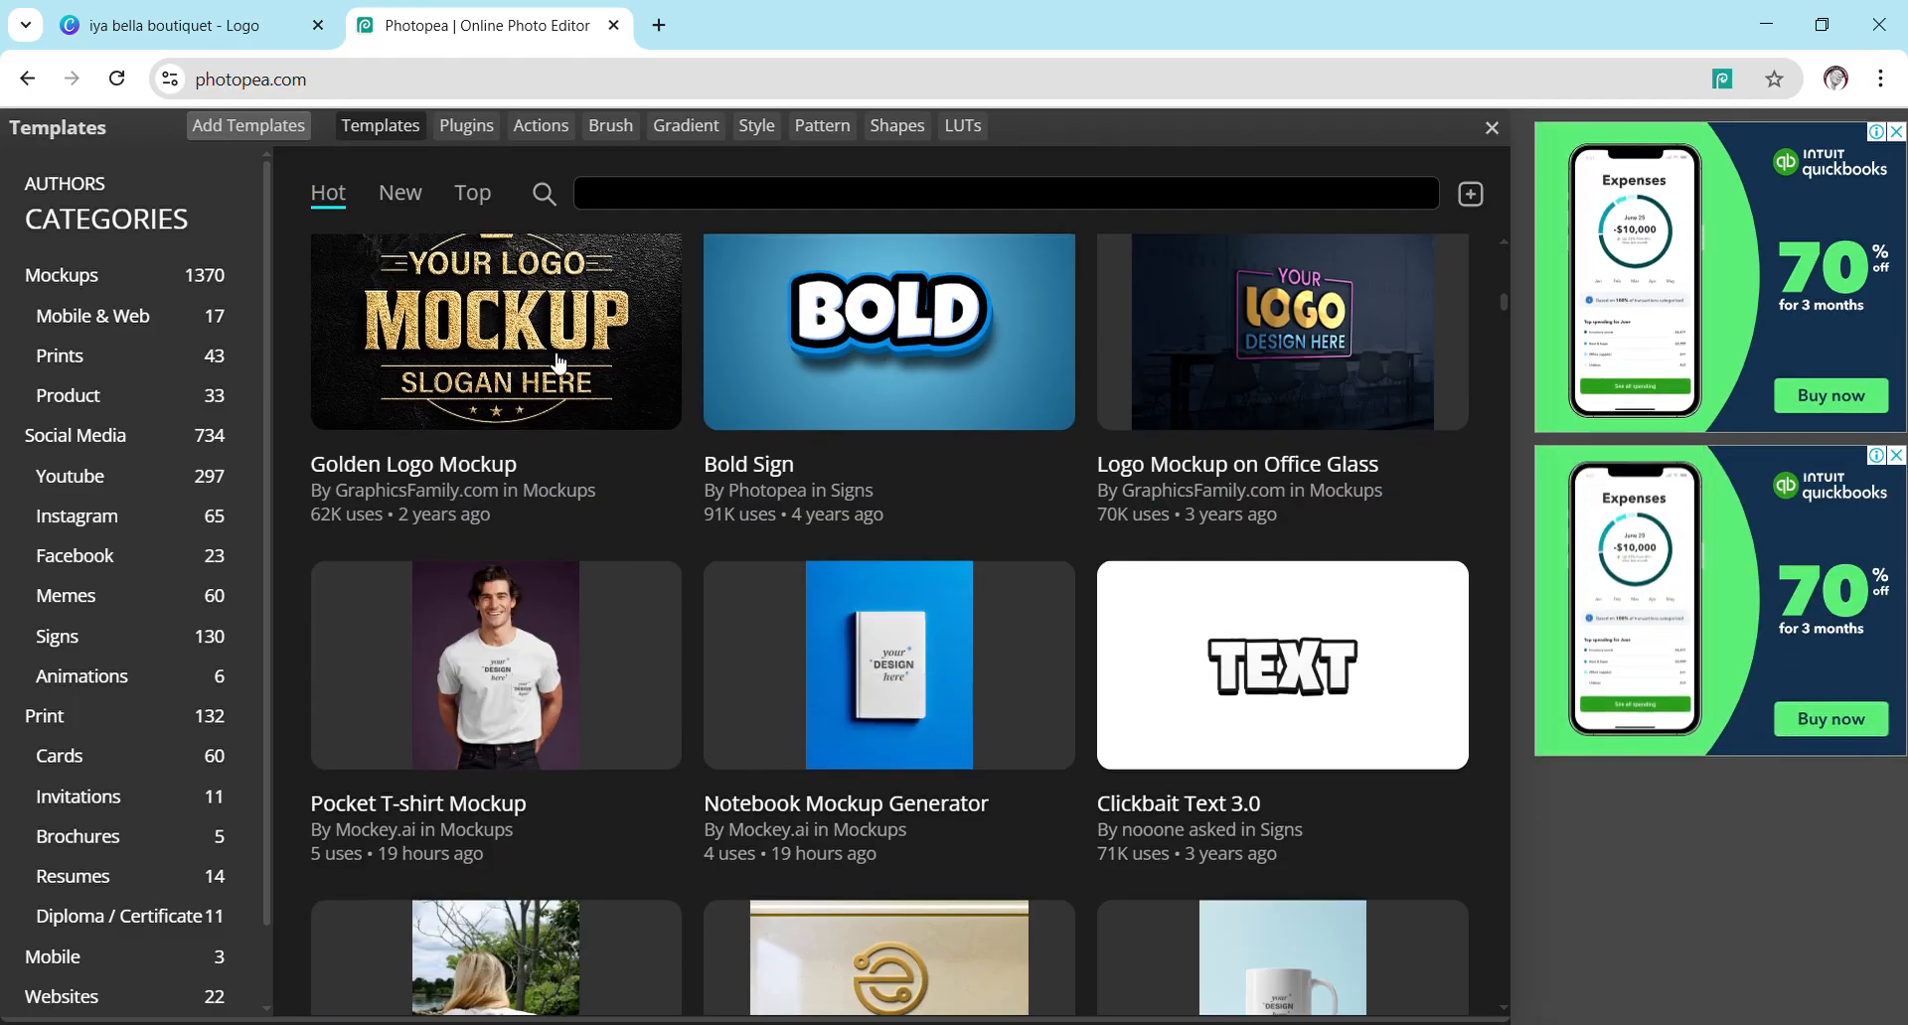
{"action": "scroll", "coordinate": [695, 398], "scroll_direction": "down", "scroll_amount": 6}
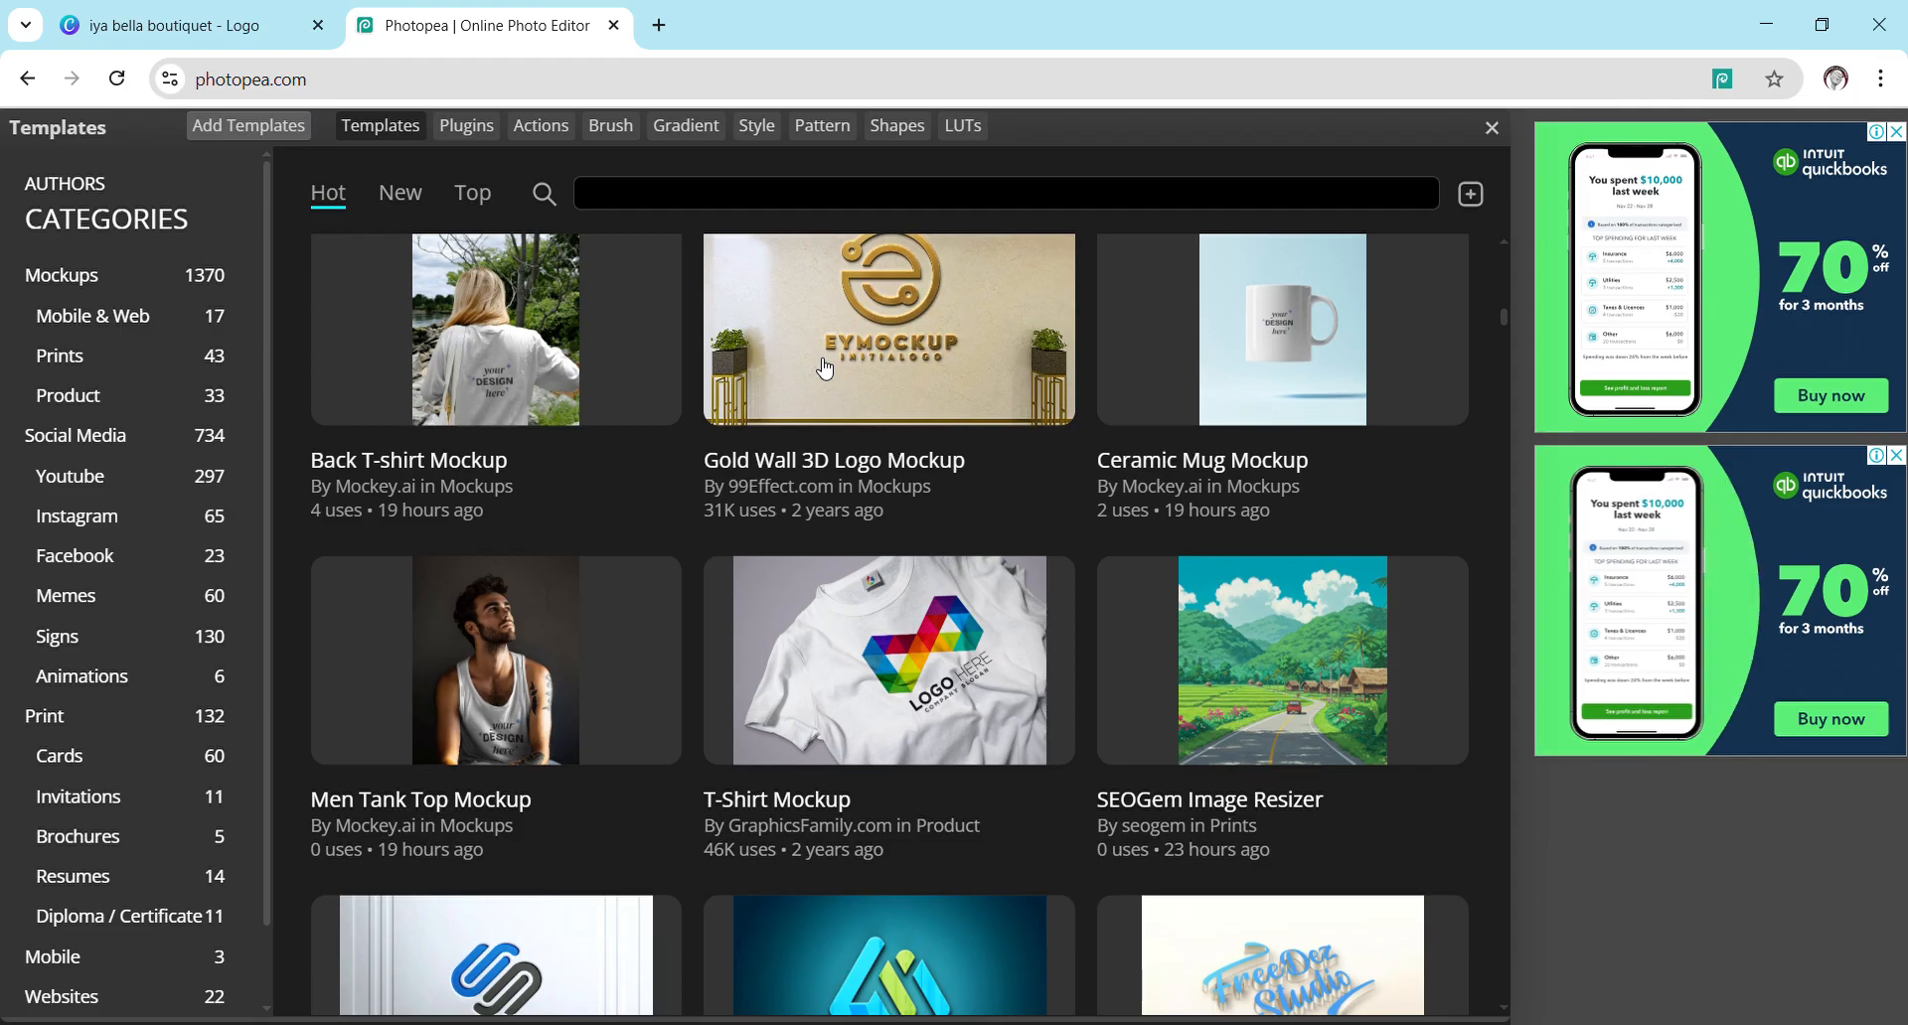
{"action": "scroll", "coordinate": [825, 370], "scroll_direction": "down", "scroll_amount": 5}
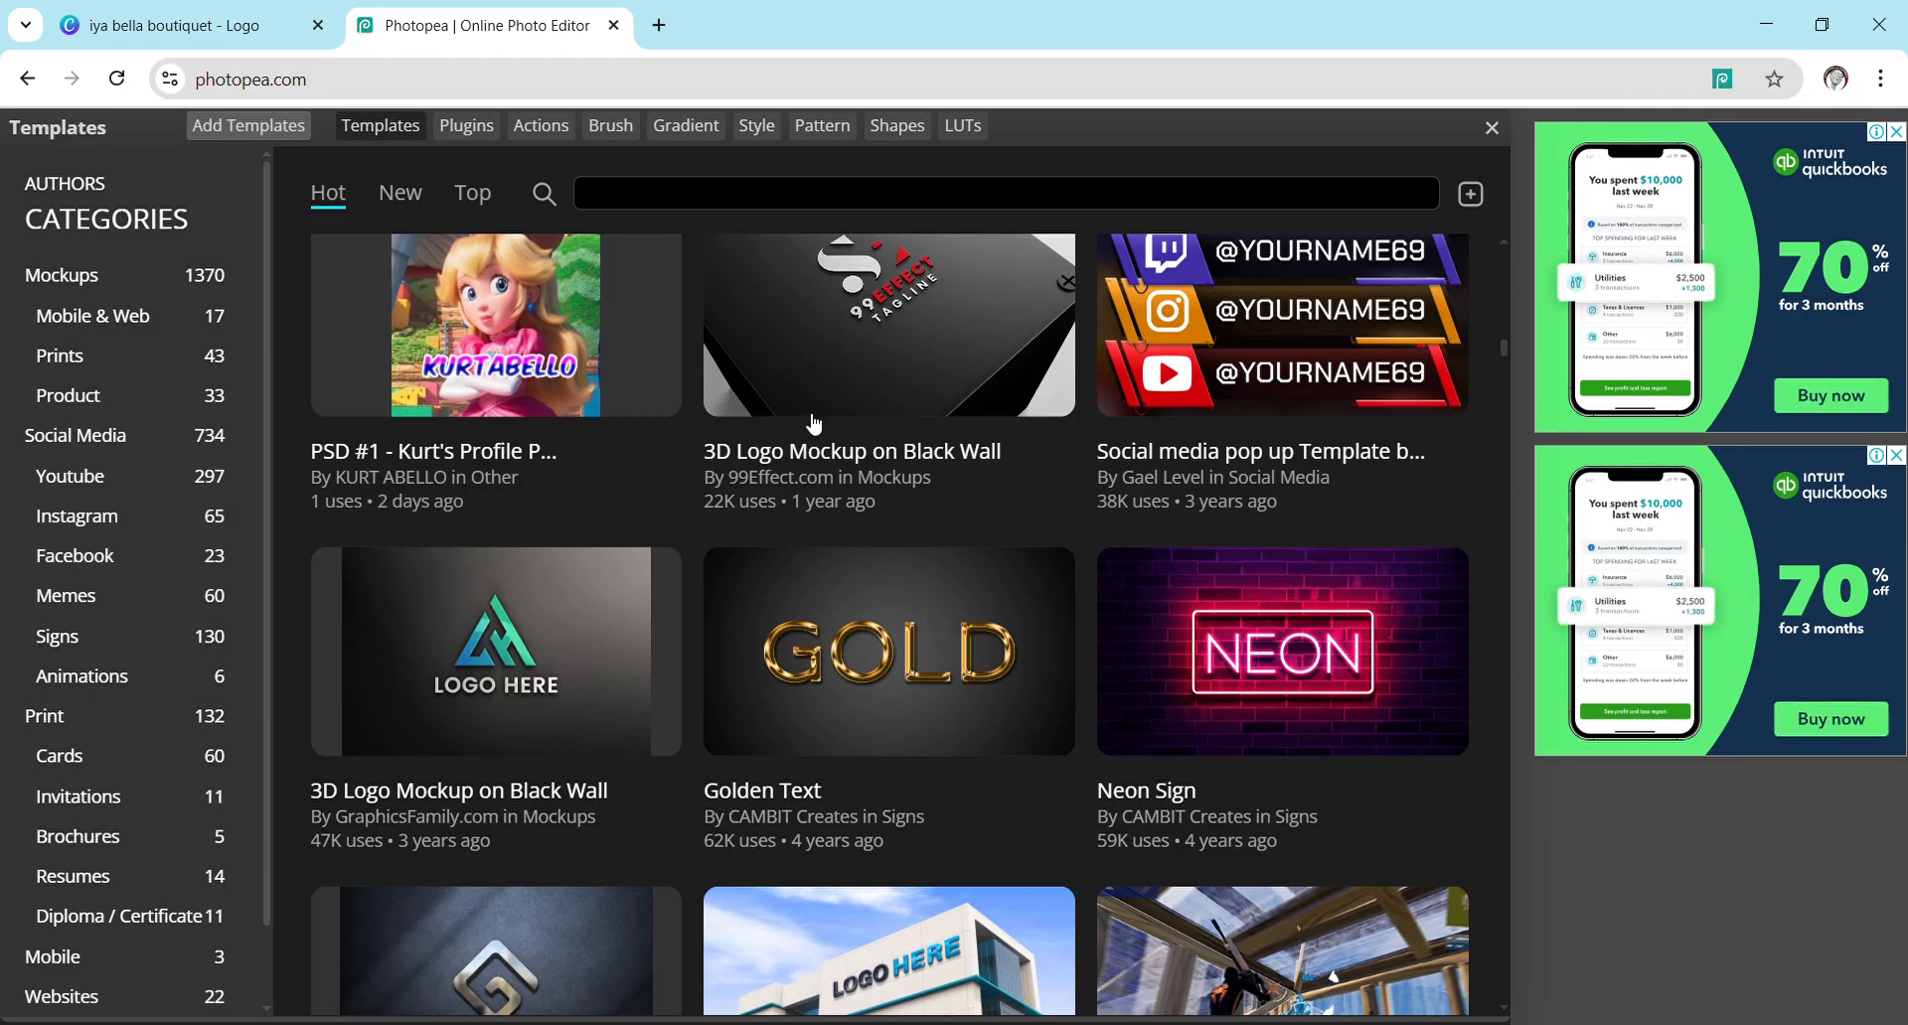
{"action": "scroll", "coordinate": [807, 427], "scroll_direction": "down", "scroll_amount": 5}
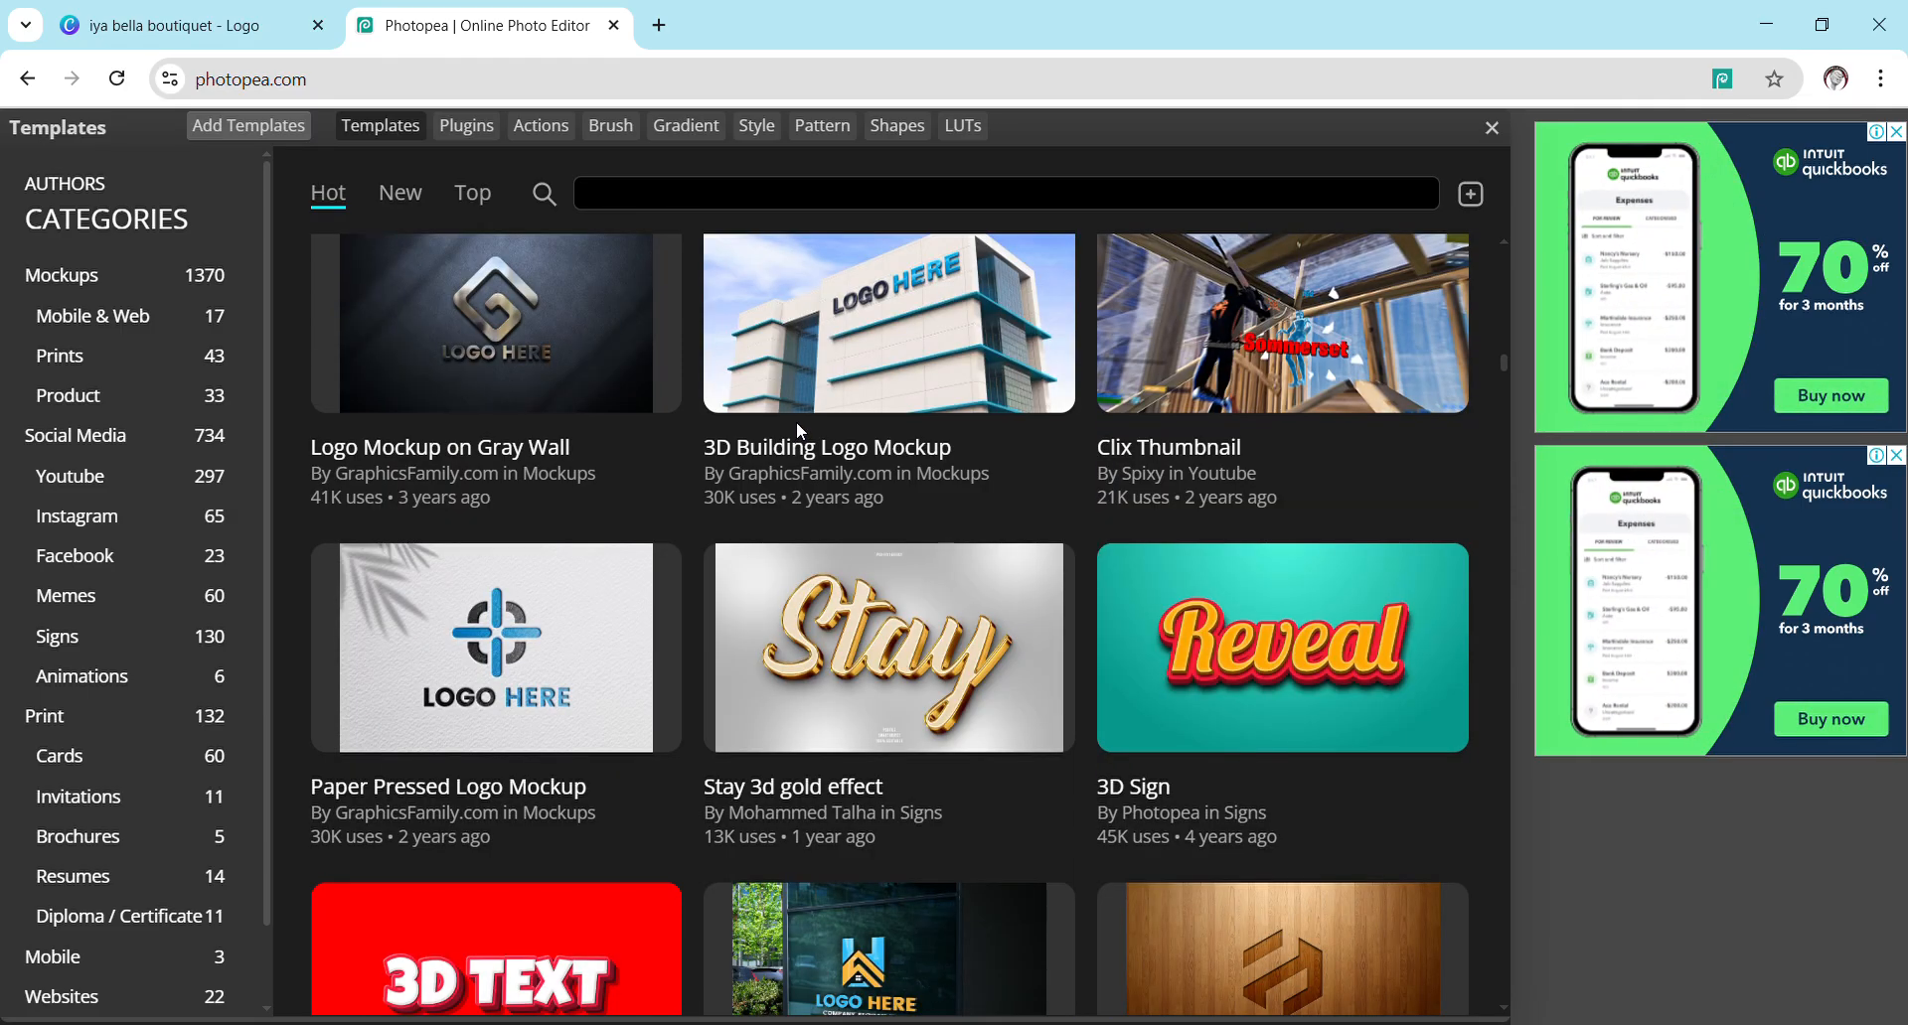
{"action": "scroll", "coordinate": [801, 430], "scroll_direction": "down", "scroll_amount": 5}
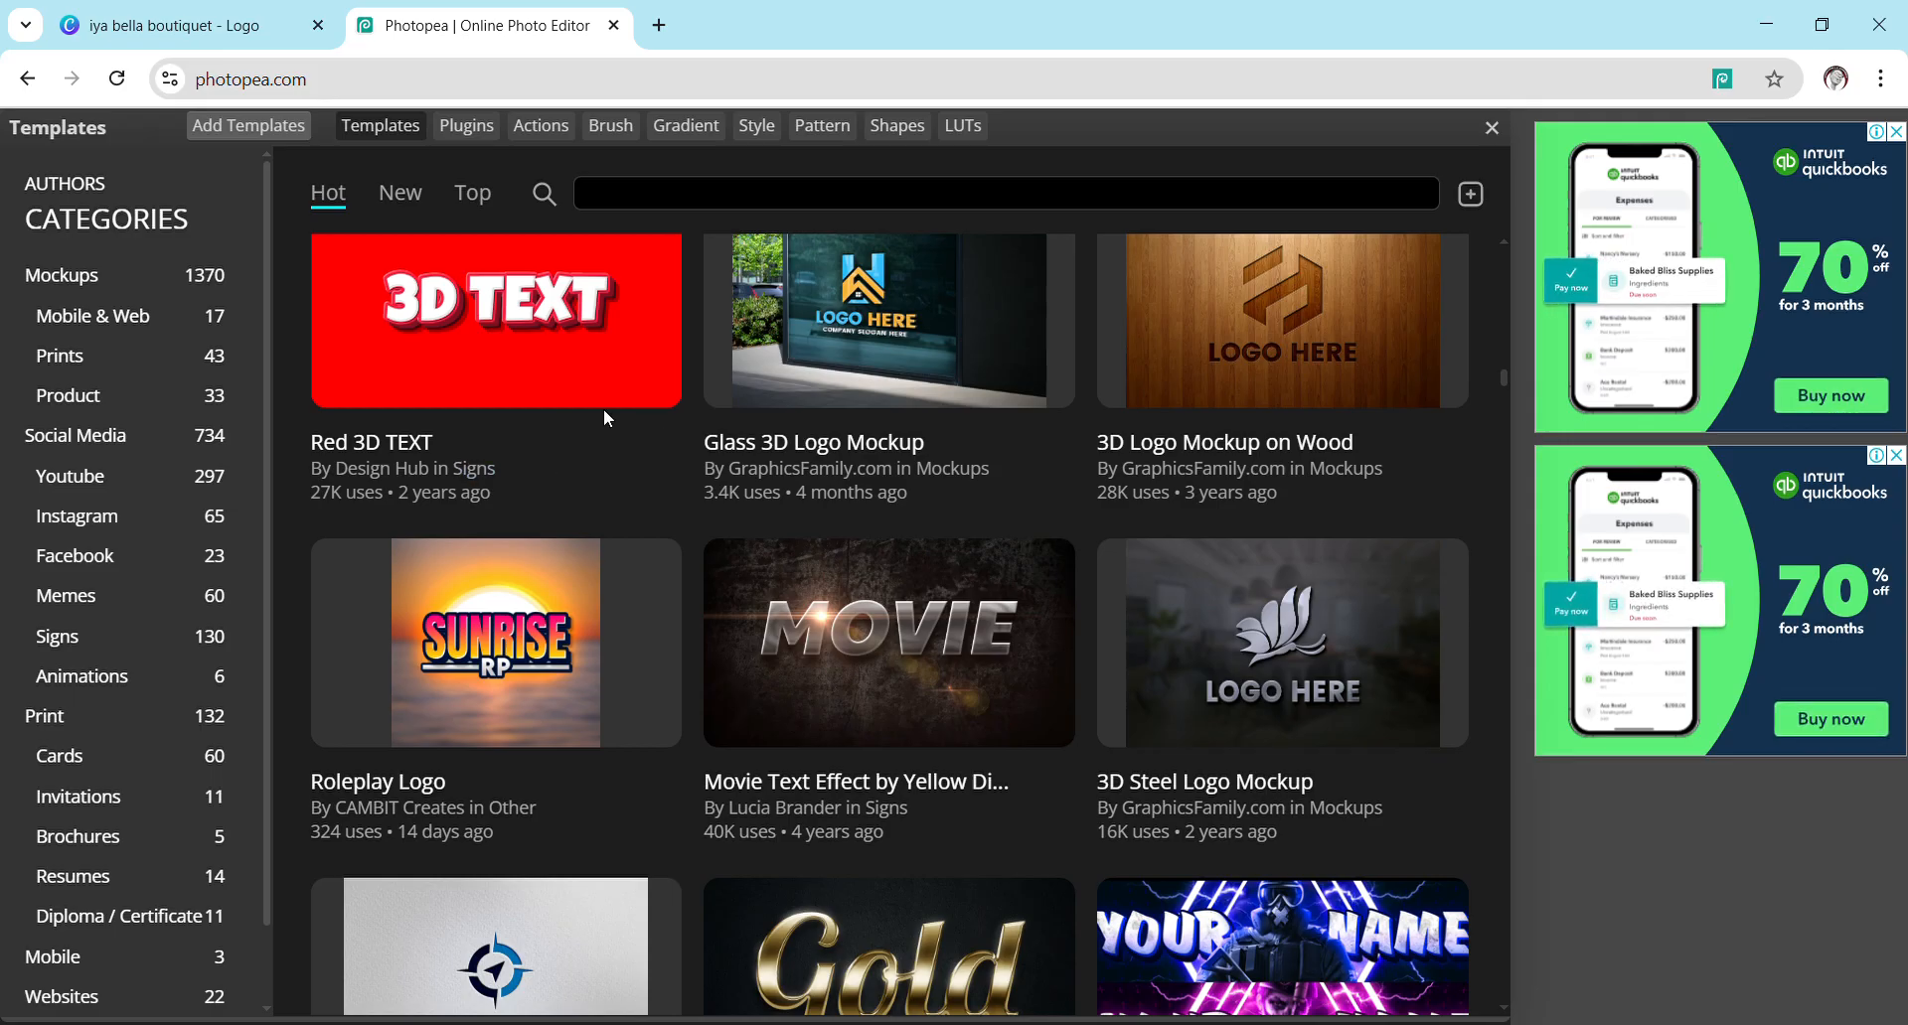
{"action": "scroll", "coordinate": [746, 393], "scroll_direction": "down", "scroll_amount": 5}
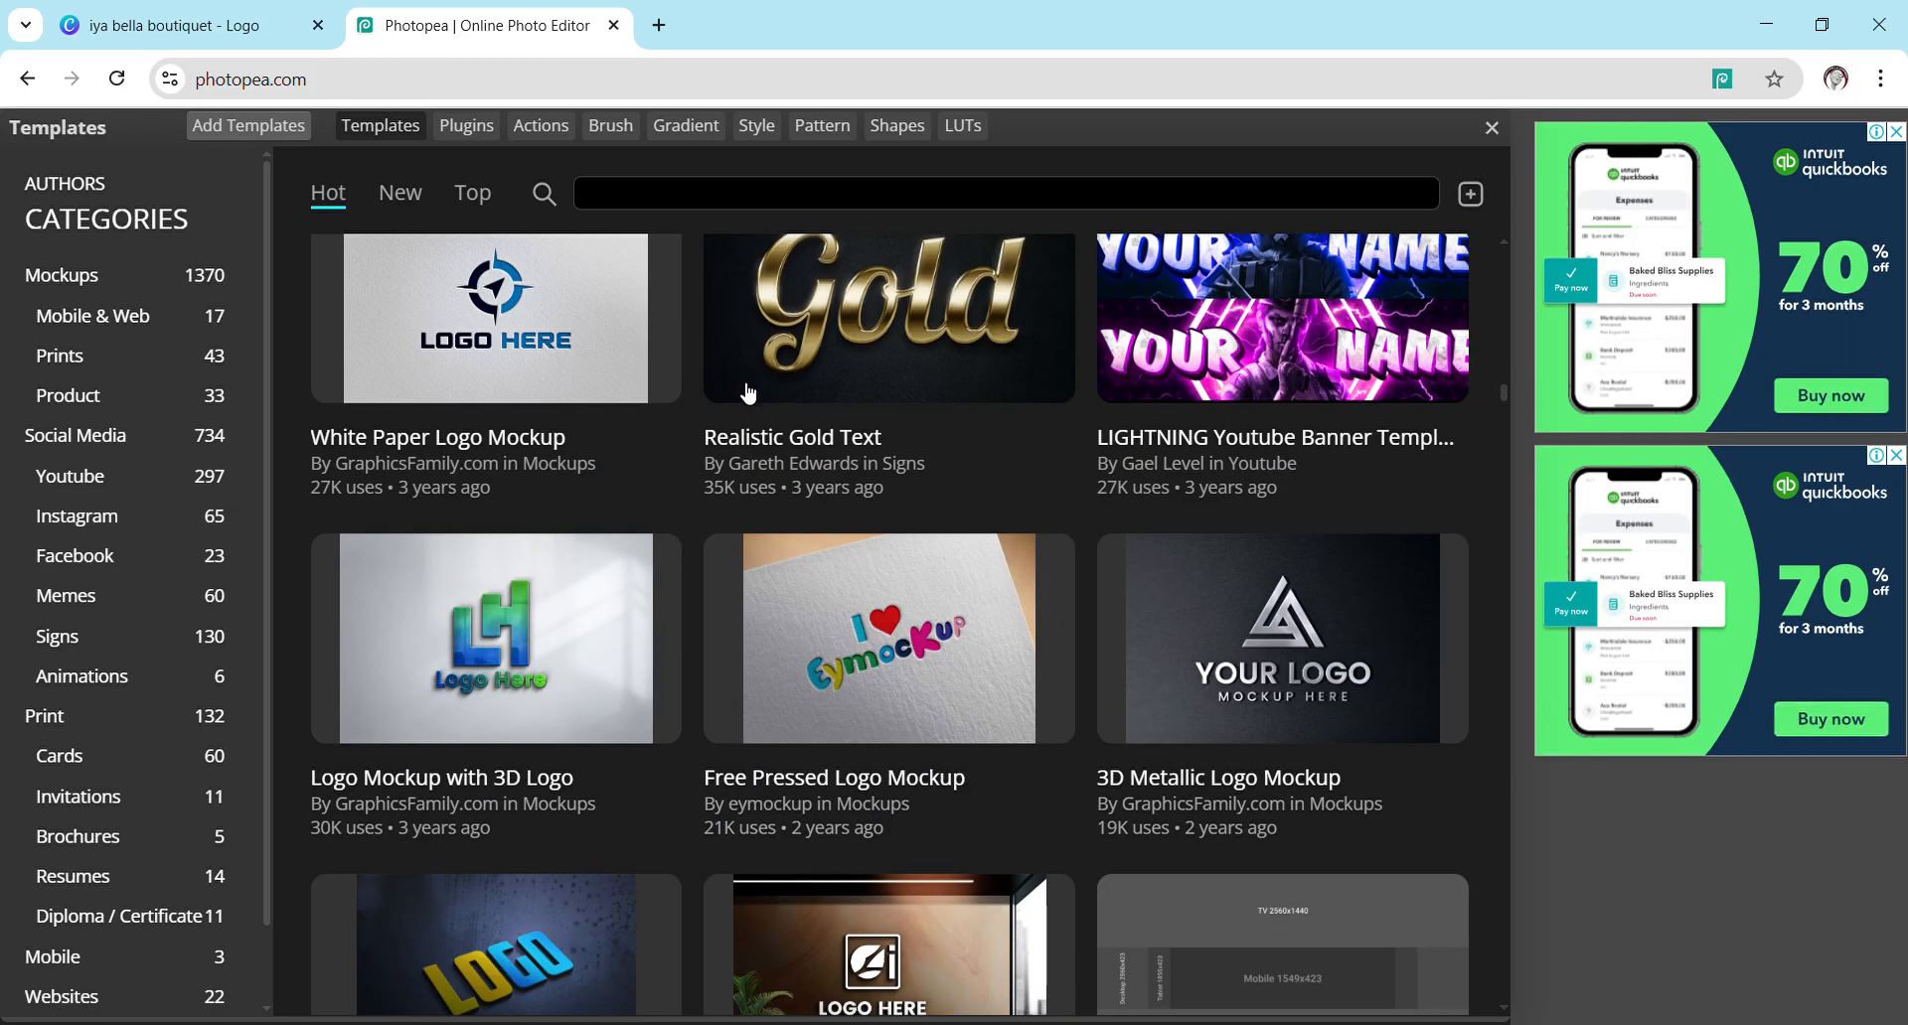
{"action": "scroll", "coordinate": [800, 475], "scroll_direction": "down", "scroll_amount": 5}
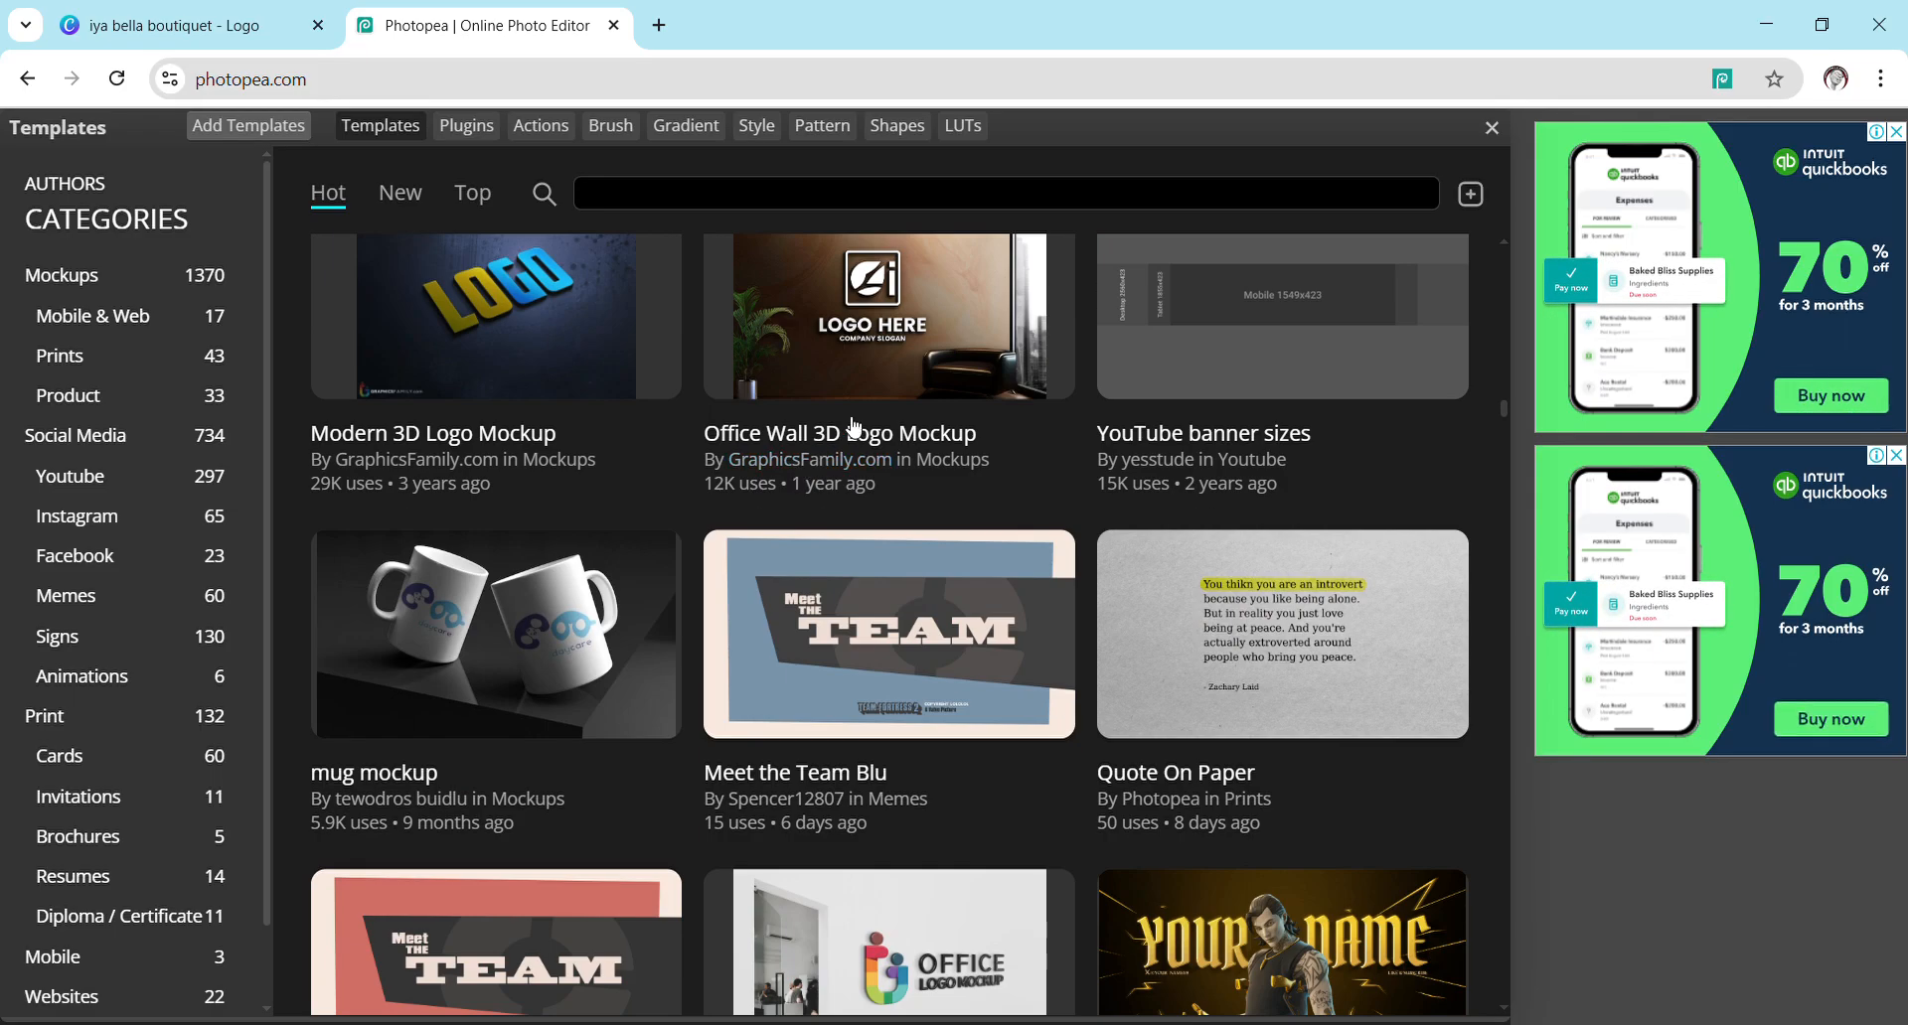
{"action": "scroll", "coordinate": [803, 477], "scroll_direction": "down", "scroll_amount": 8}
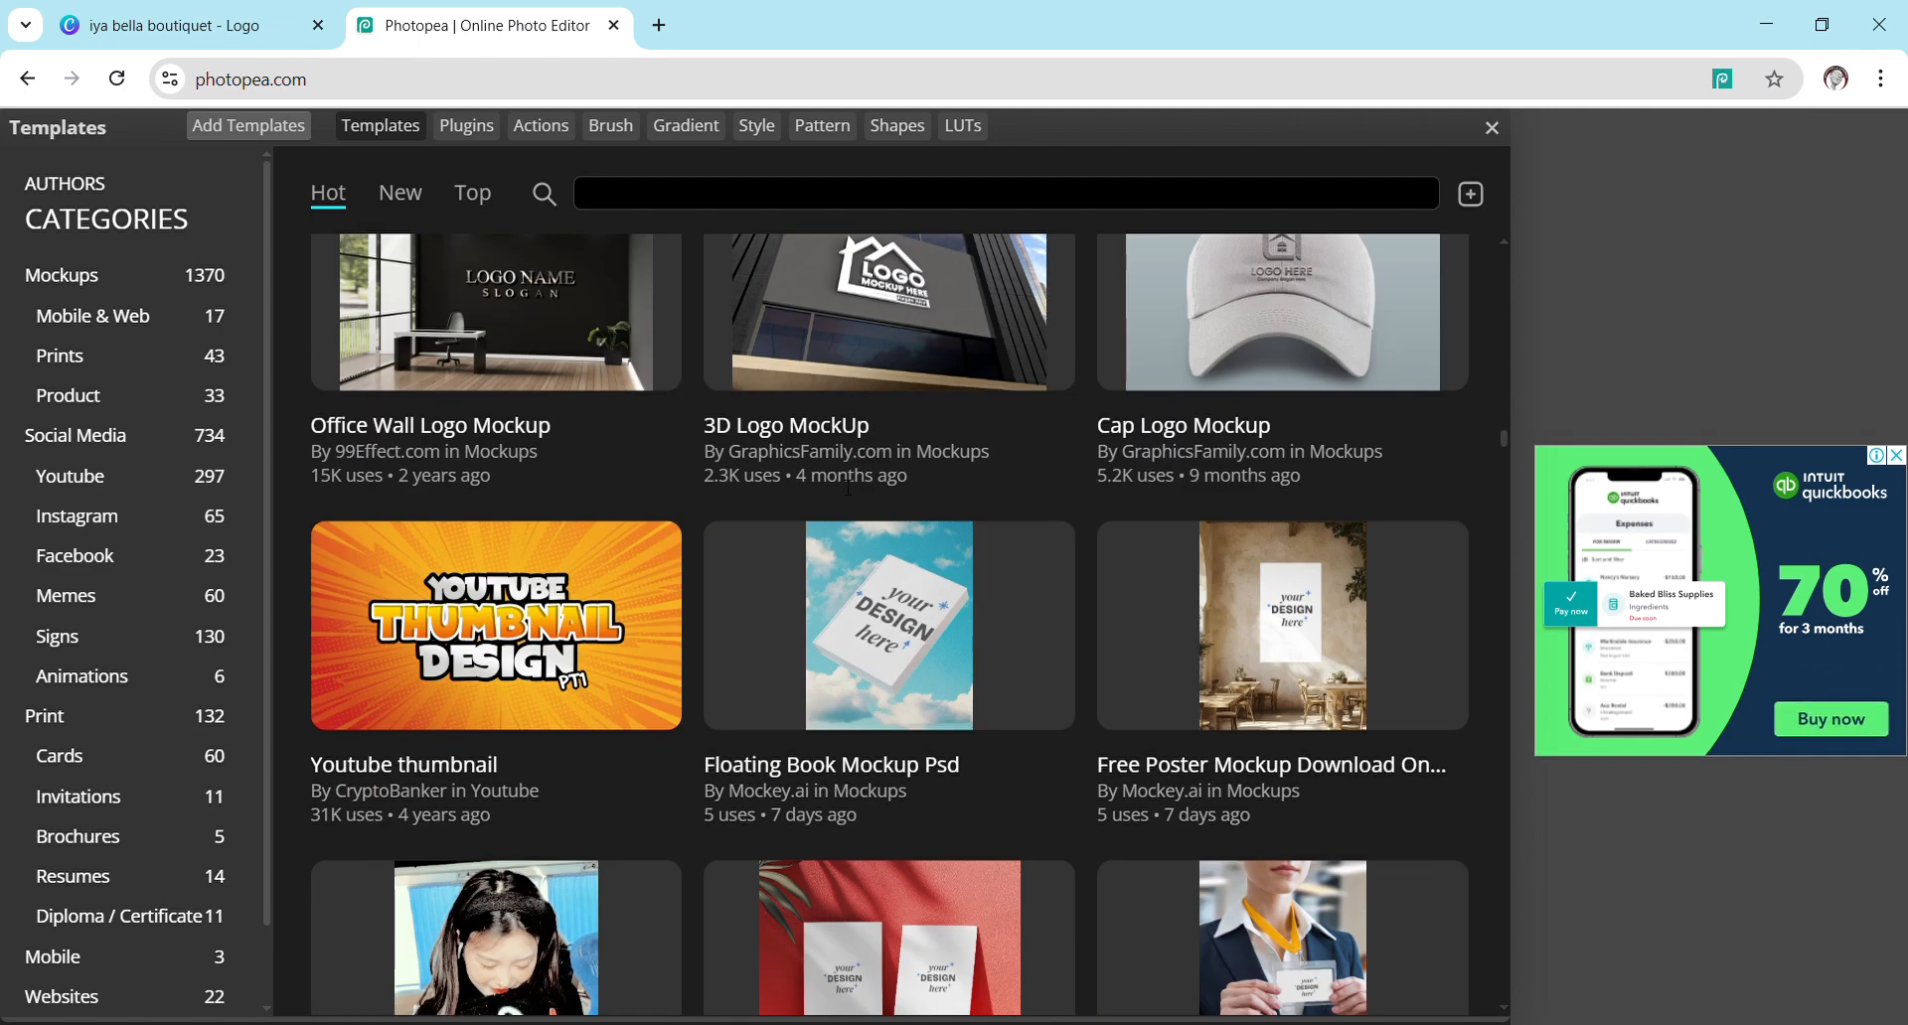
{"action": "scroll", "coordinate": [847, 487], "scroll_direction": "down", "scroll_amount": 8}
{"action": "scroll", "coordinate": [853, 481], "scroll_direction": "down", "scroll_amount": 5}
{"action": "scroll", "coordinate": [855, 487], "scroll_direction": "down", "scroll_amount": 5}
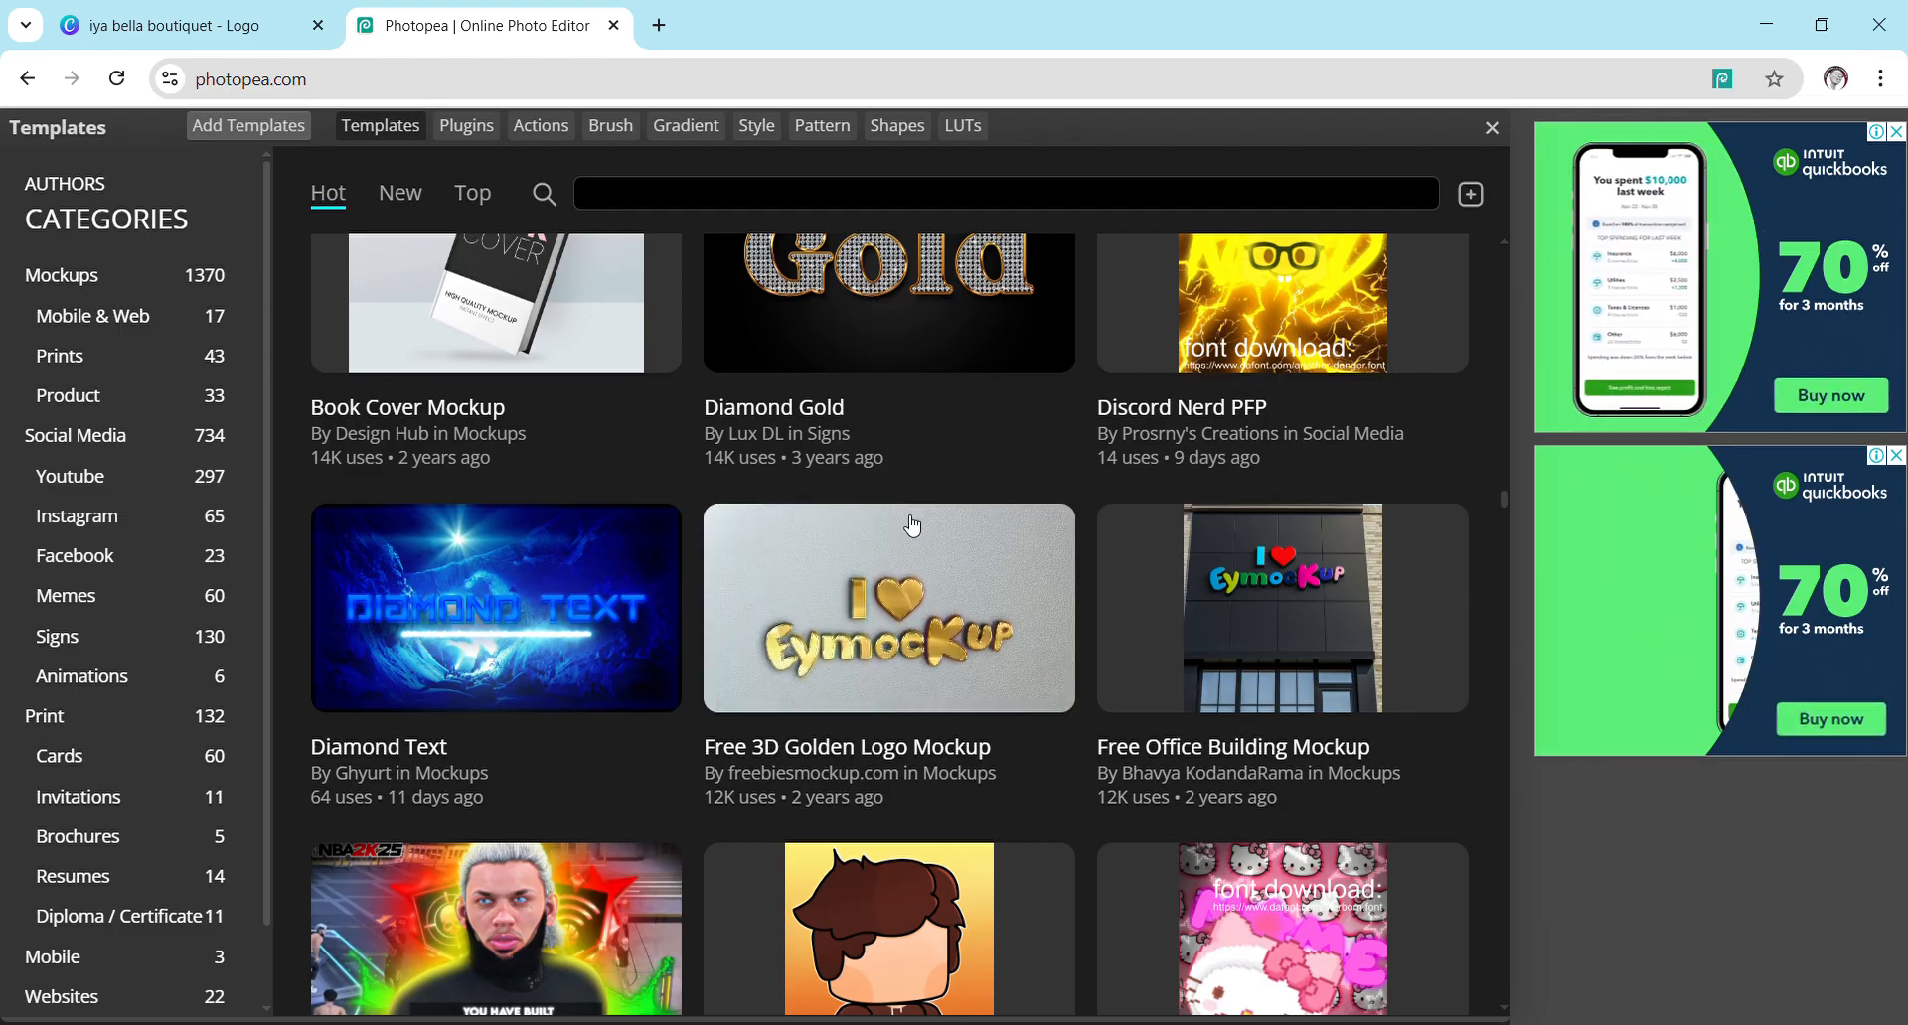
{"action": "scroll", "coordinate": [854, 509], "scroll_direction": "down", "scroll_amount": 8}
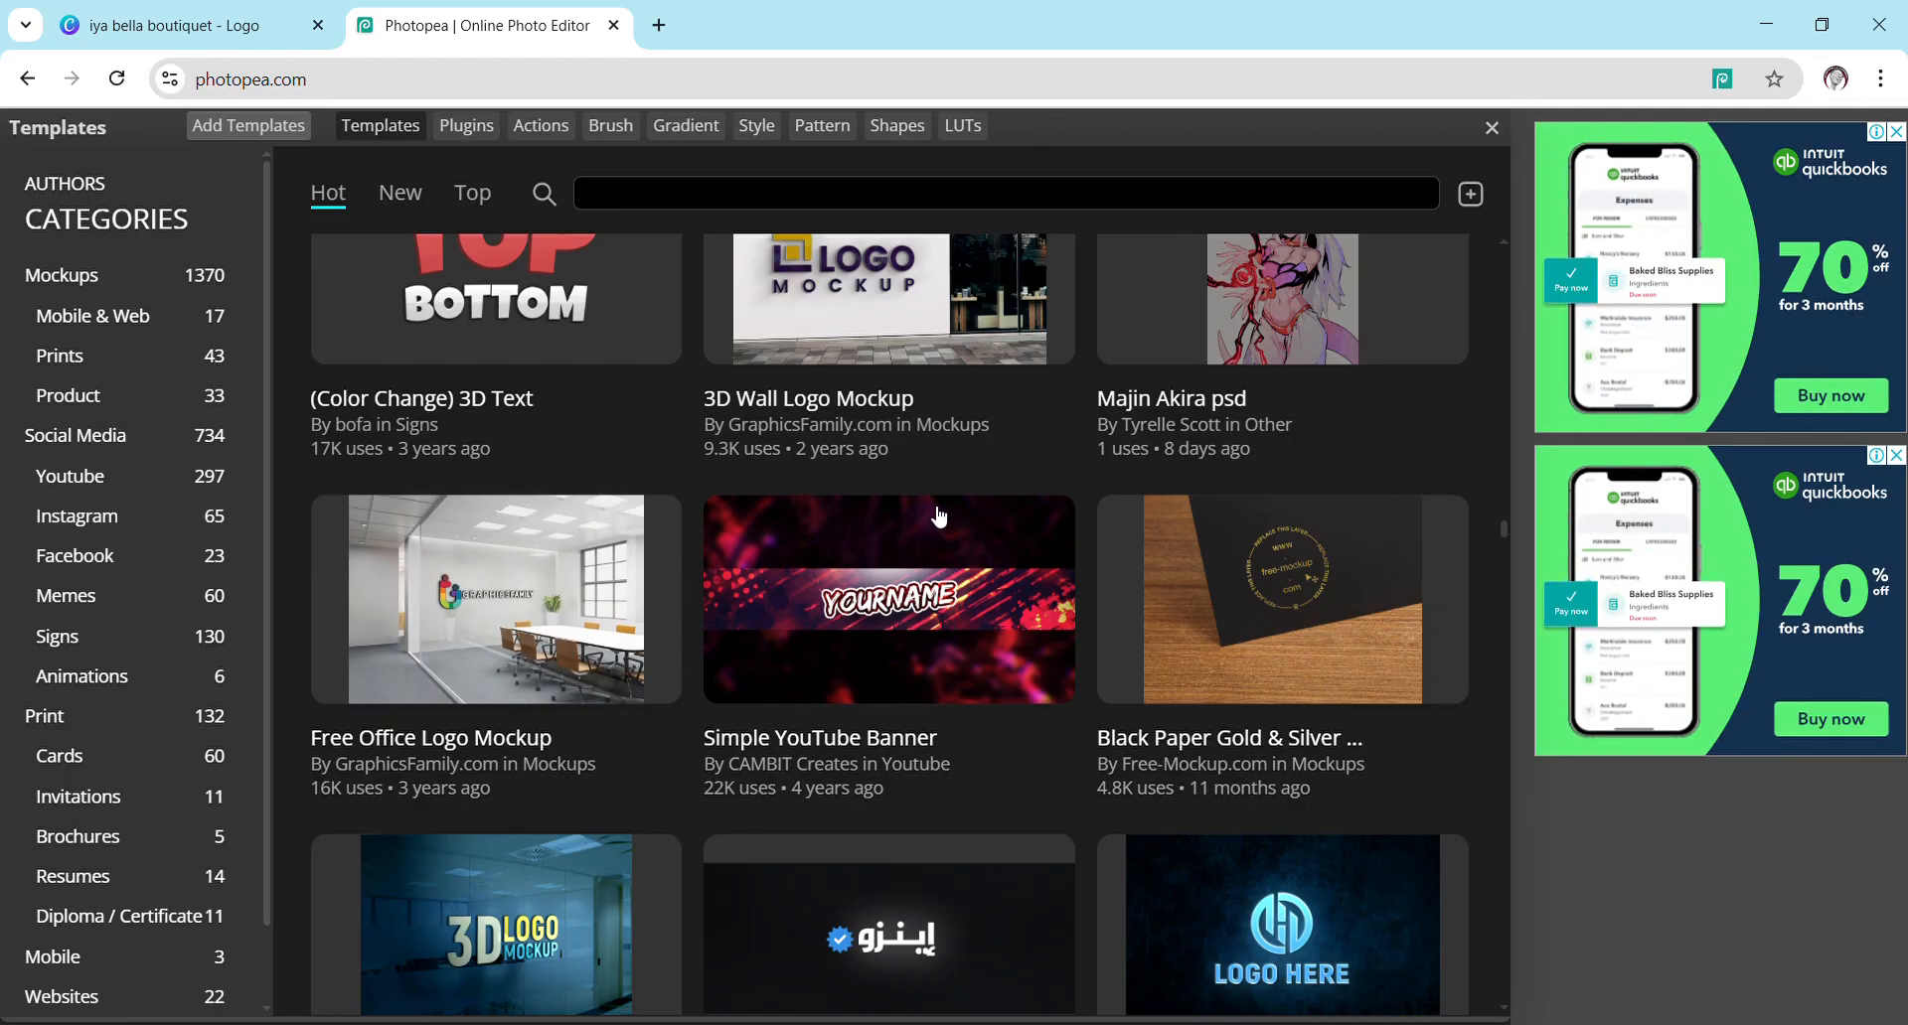
{"action": "scroll", "coordinate": [919, 498], "scroll_direction": "up", "scroll_amount": 5}
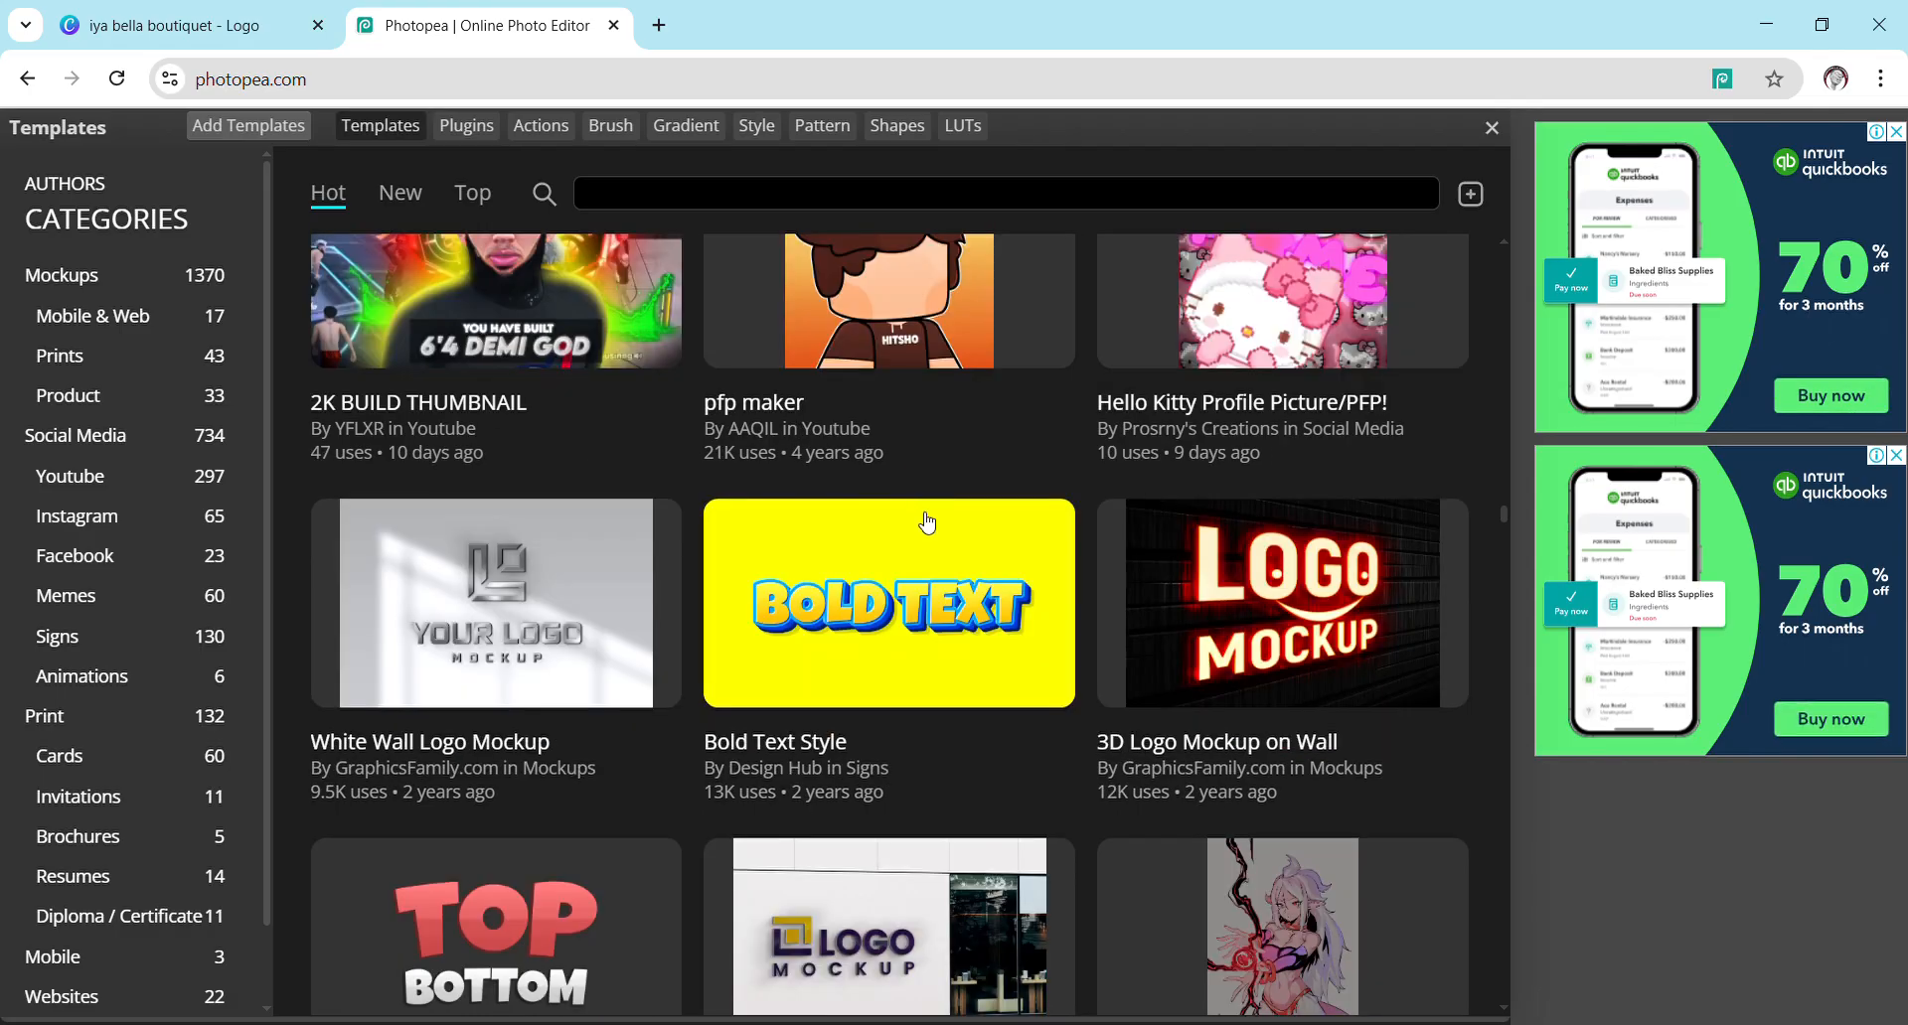
{"action": "scroll", "coordinate": [825, 747], "scroll_direction": "down", "scroll_amount": 5}
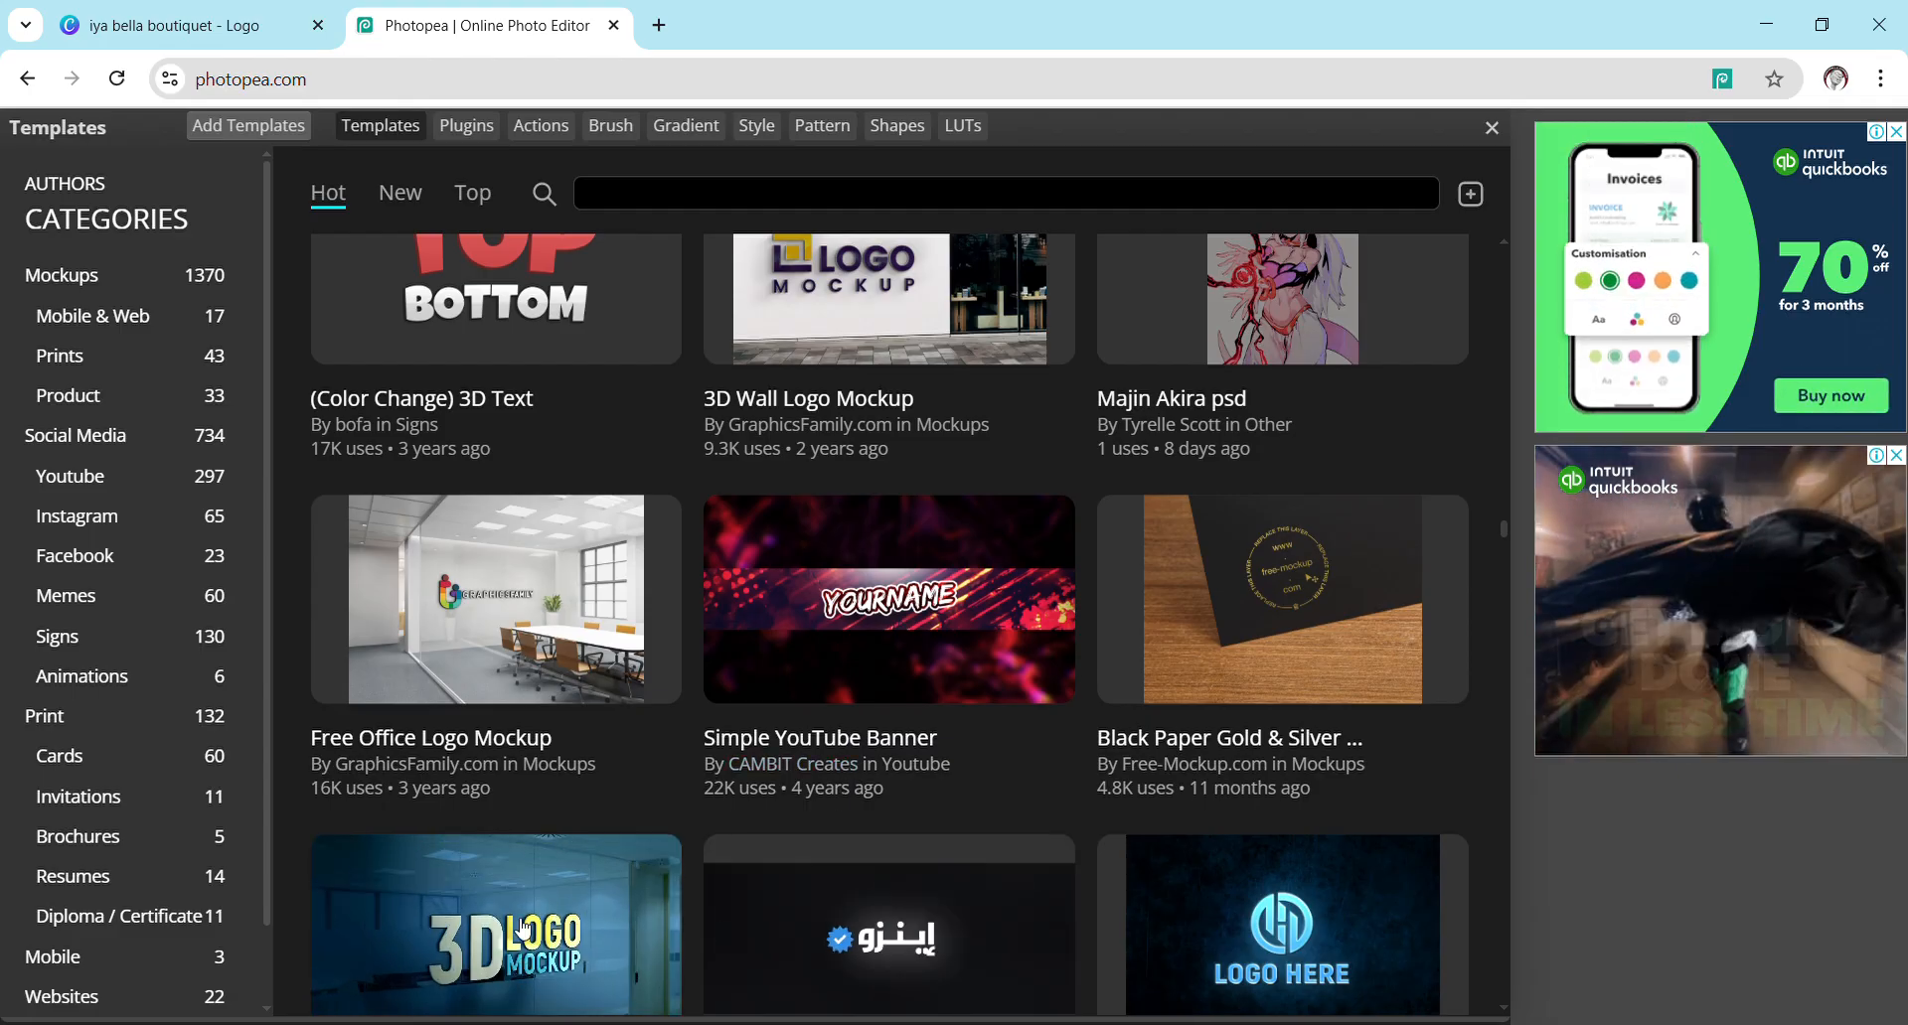
{"action": "scroll", "coordinate": [500, 443], "scroll_direction": "down", "scroll_amount": 5}
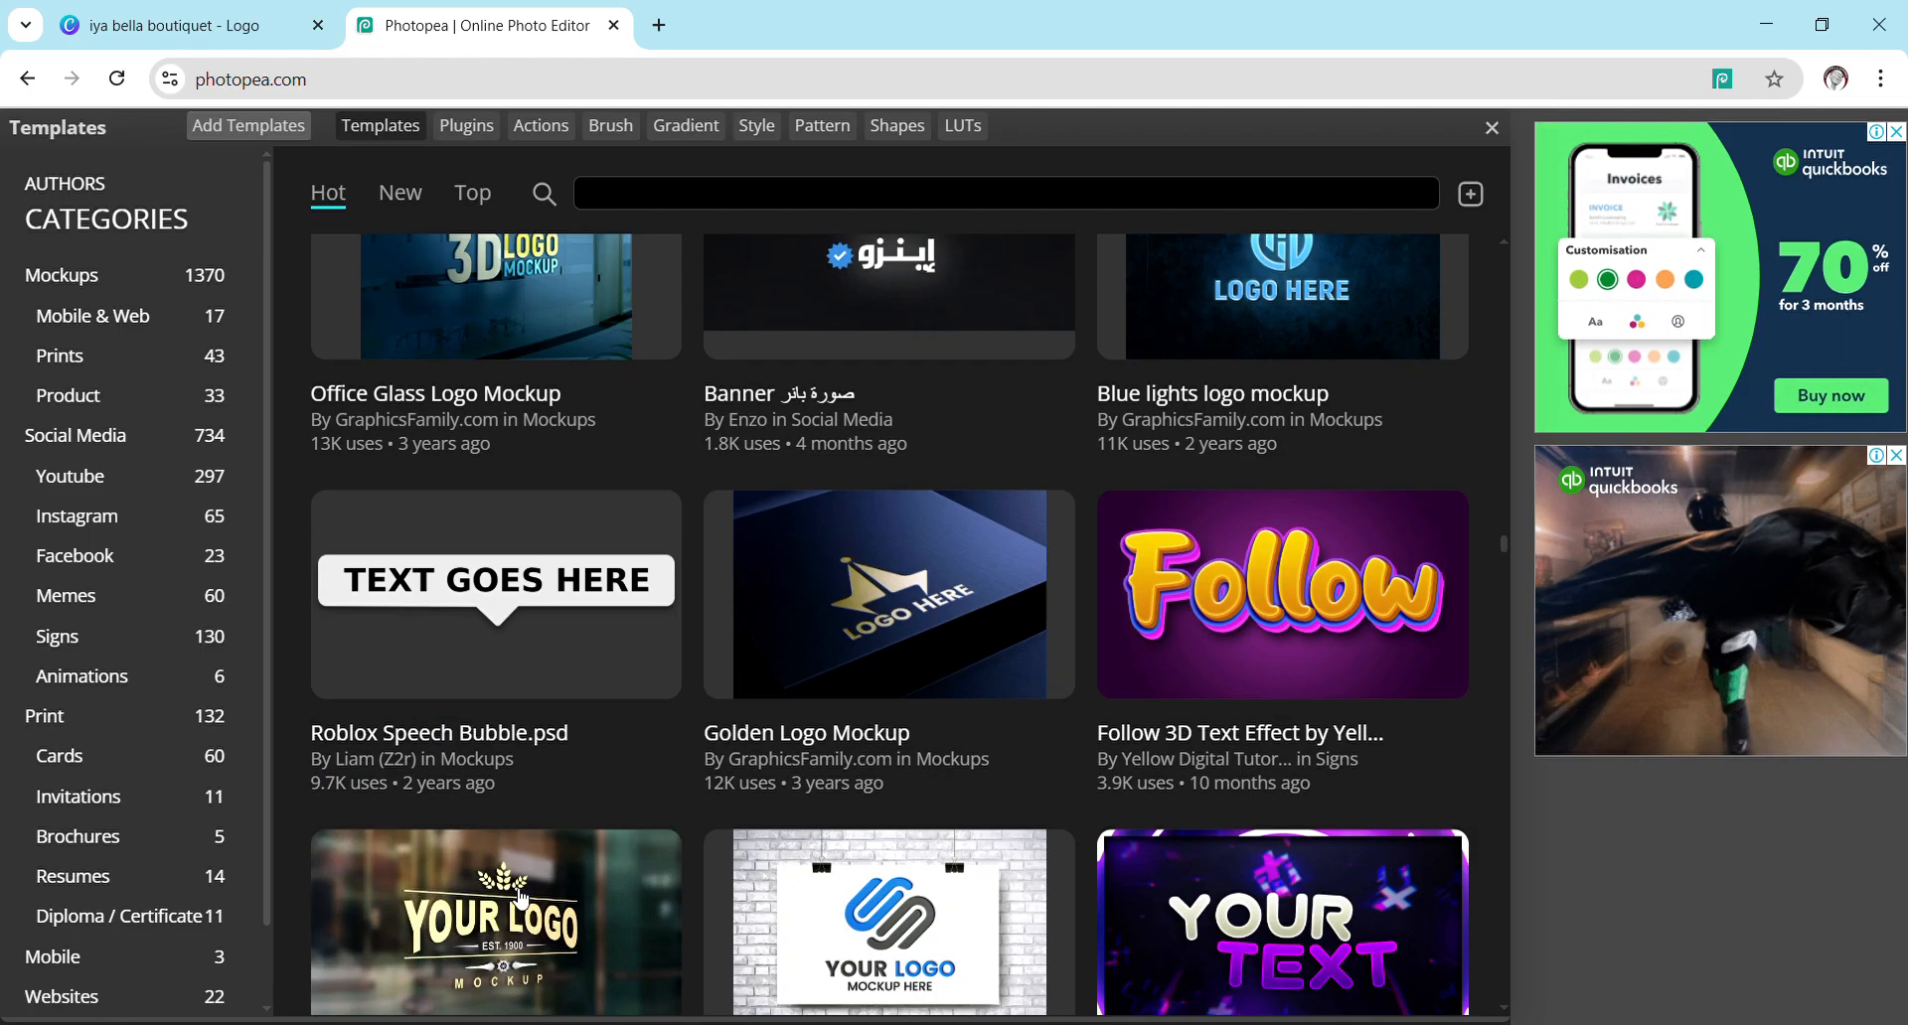
Open the Roblox Speech Bubble.psd template and close the Photopea browser tab.
{"action": "left_click", "coordinate": [512, 340]}
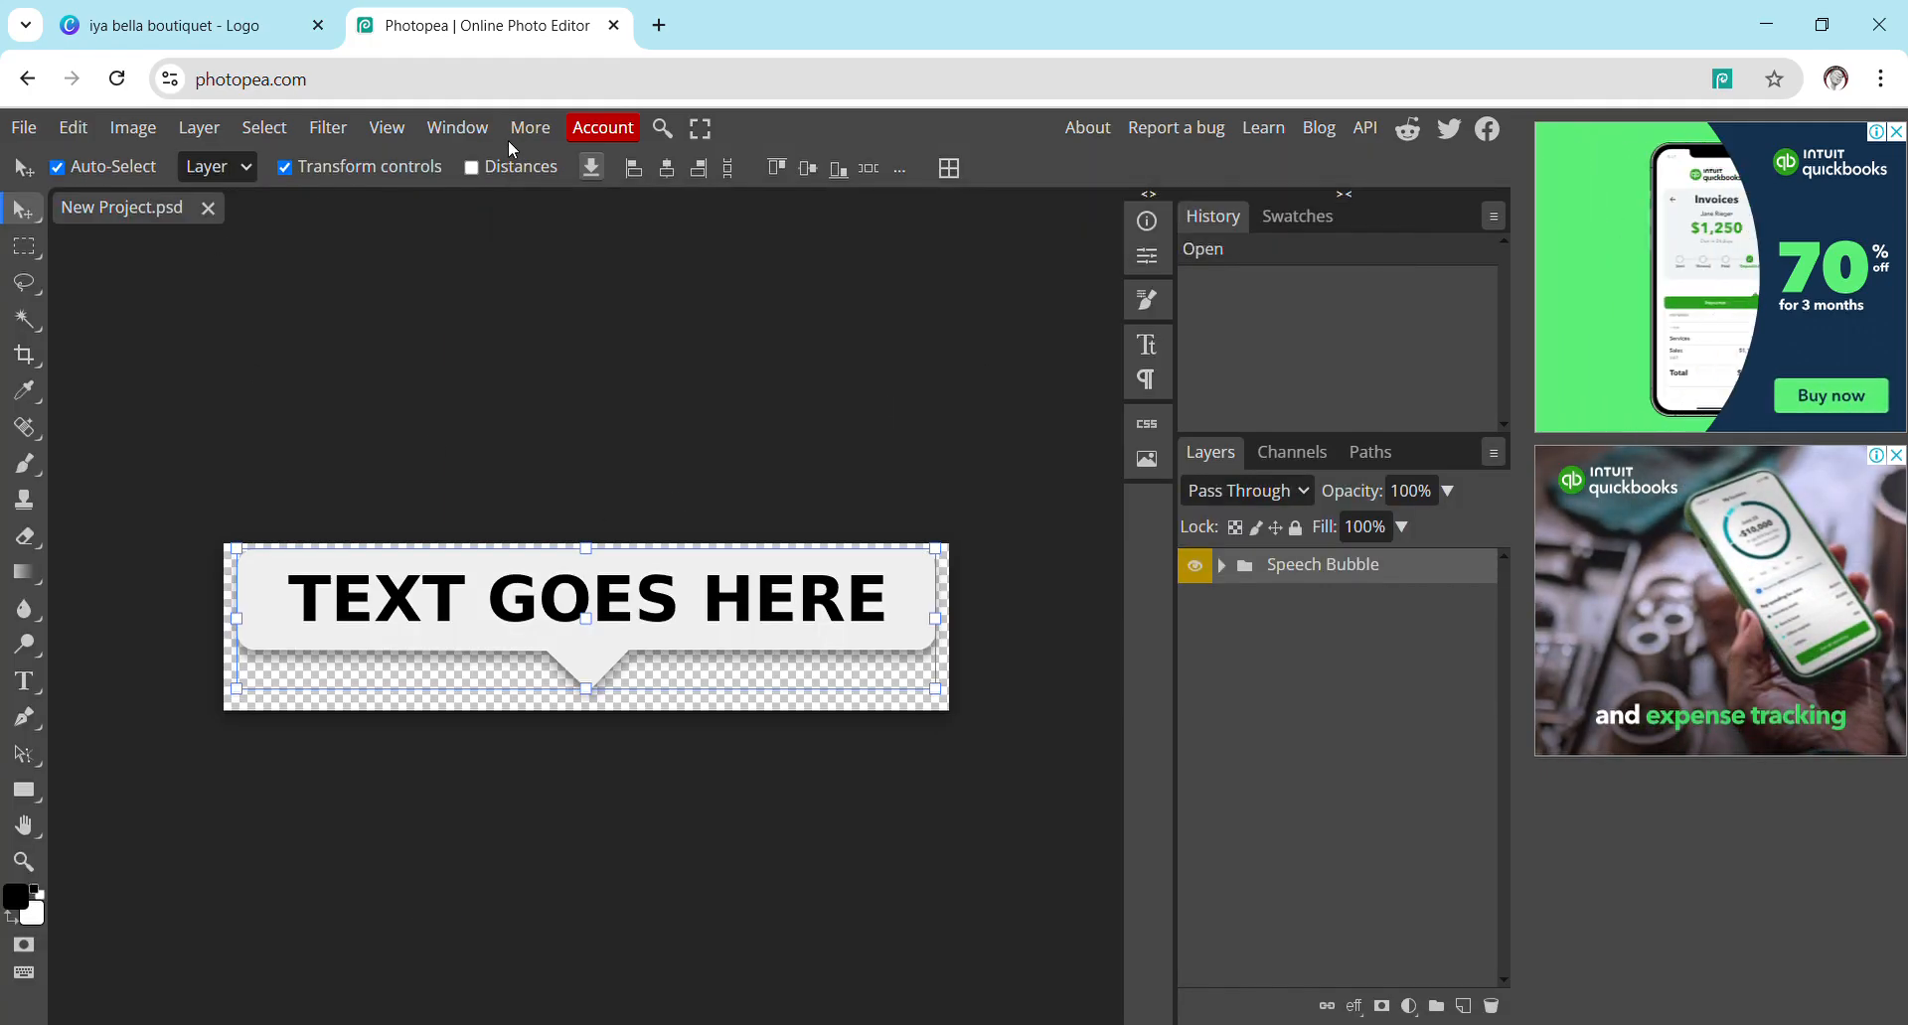
{"action": "left_click", "coordinate": [615, 26]}
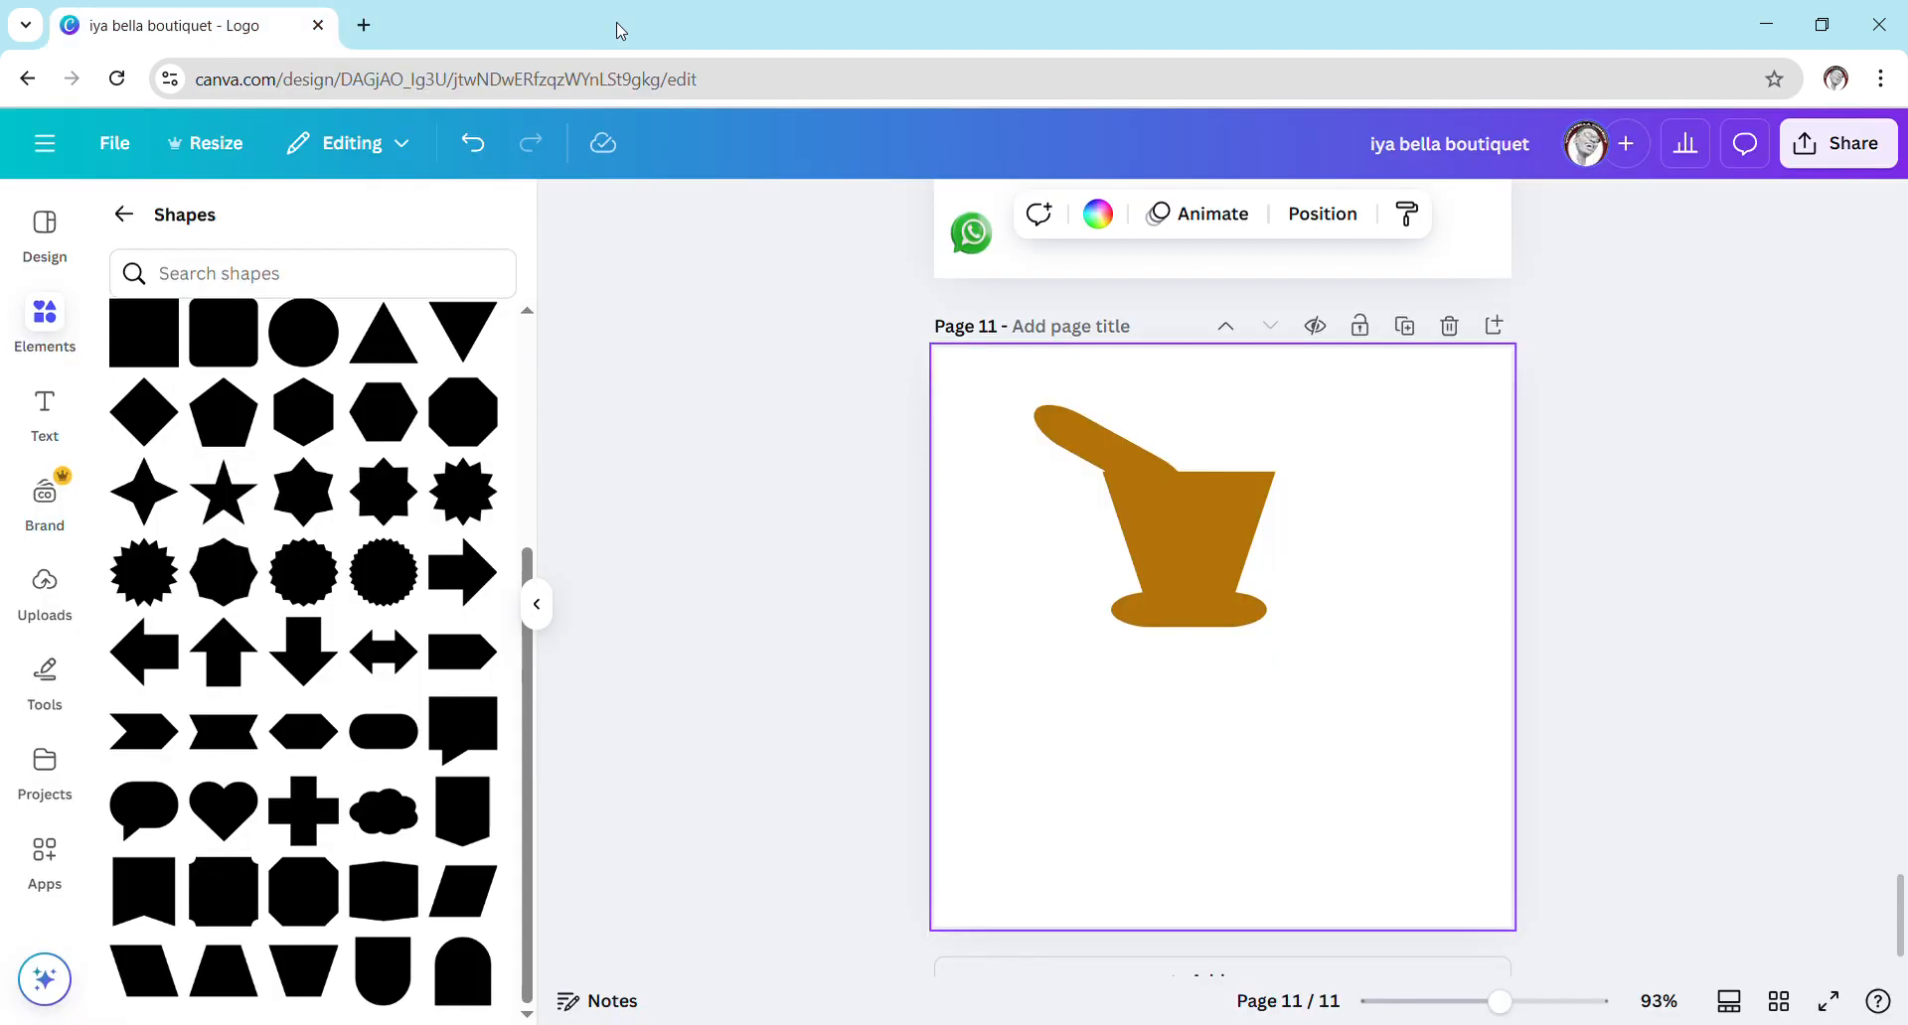
Reopen Photopea in a new browser tab and return to its template gallery.
{"action": "left_click", "coordinate": [364, 25]}
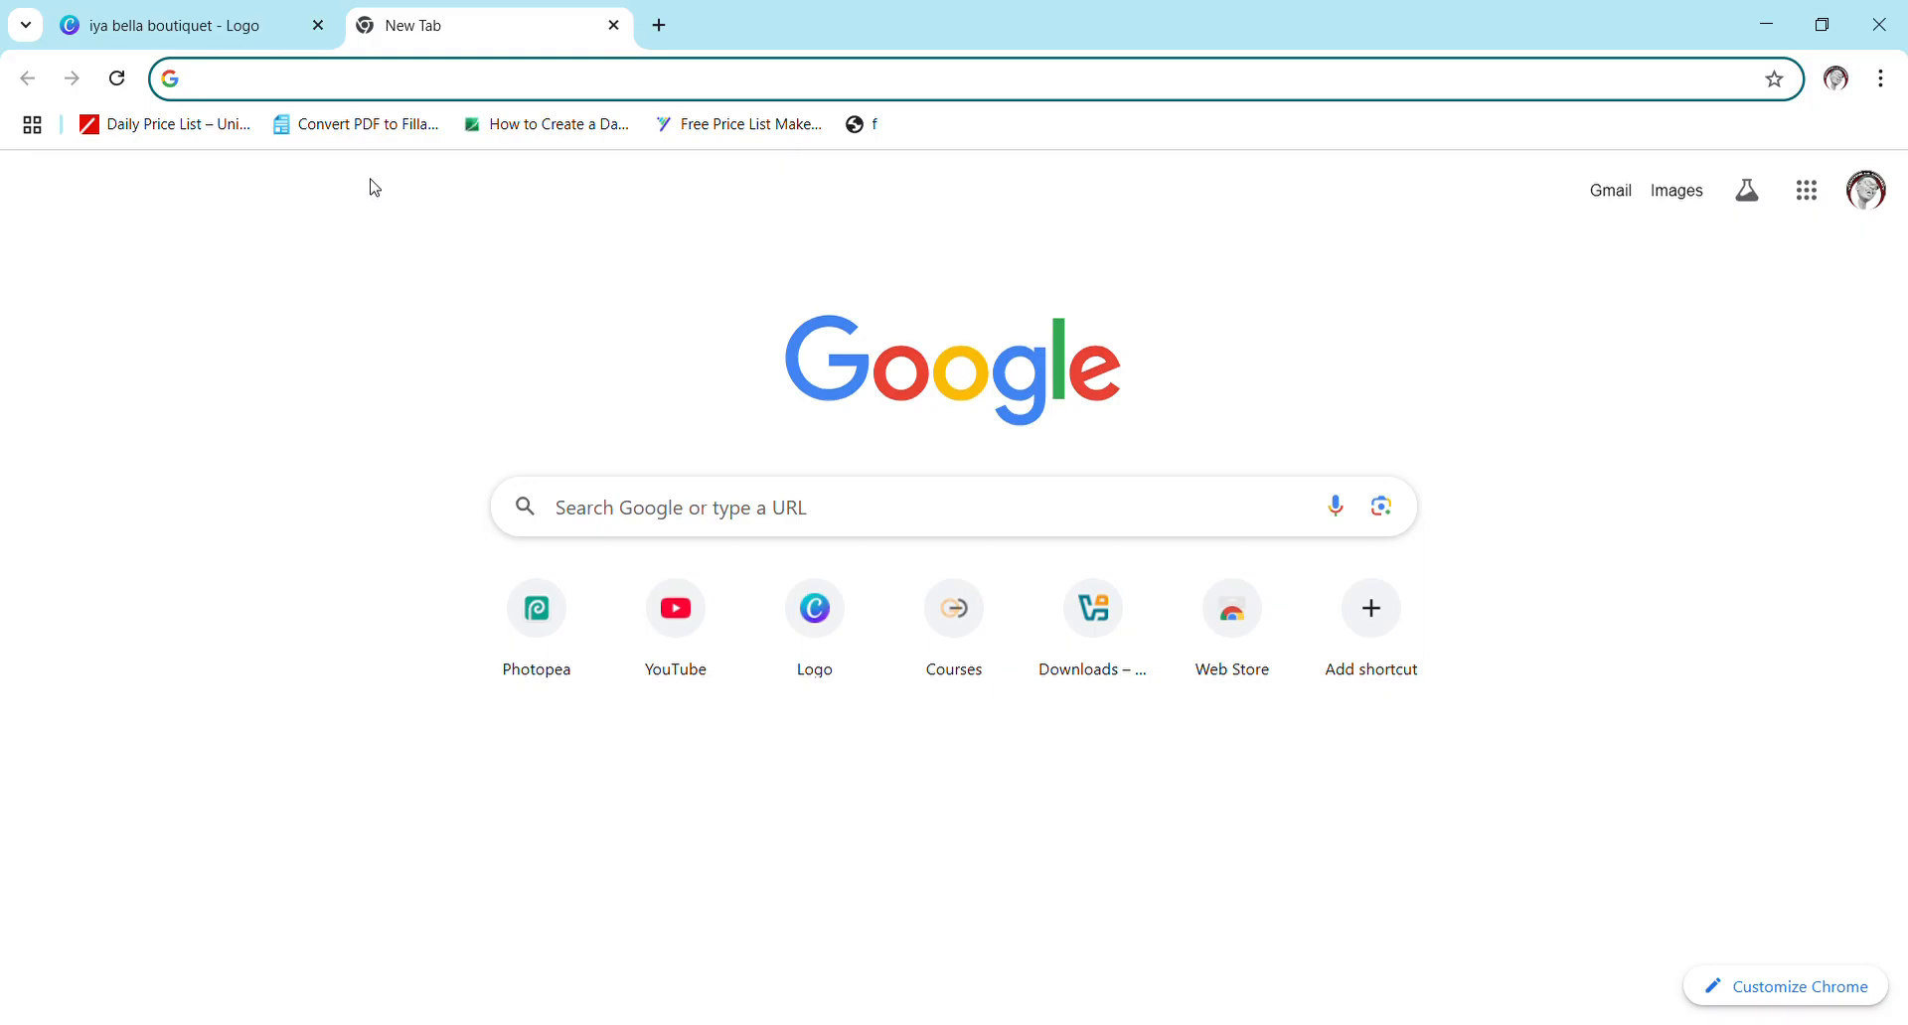
{"action": "left_click", "coordinate": [533, 603]}
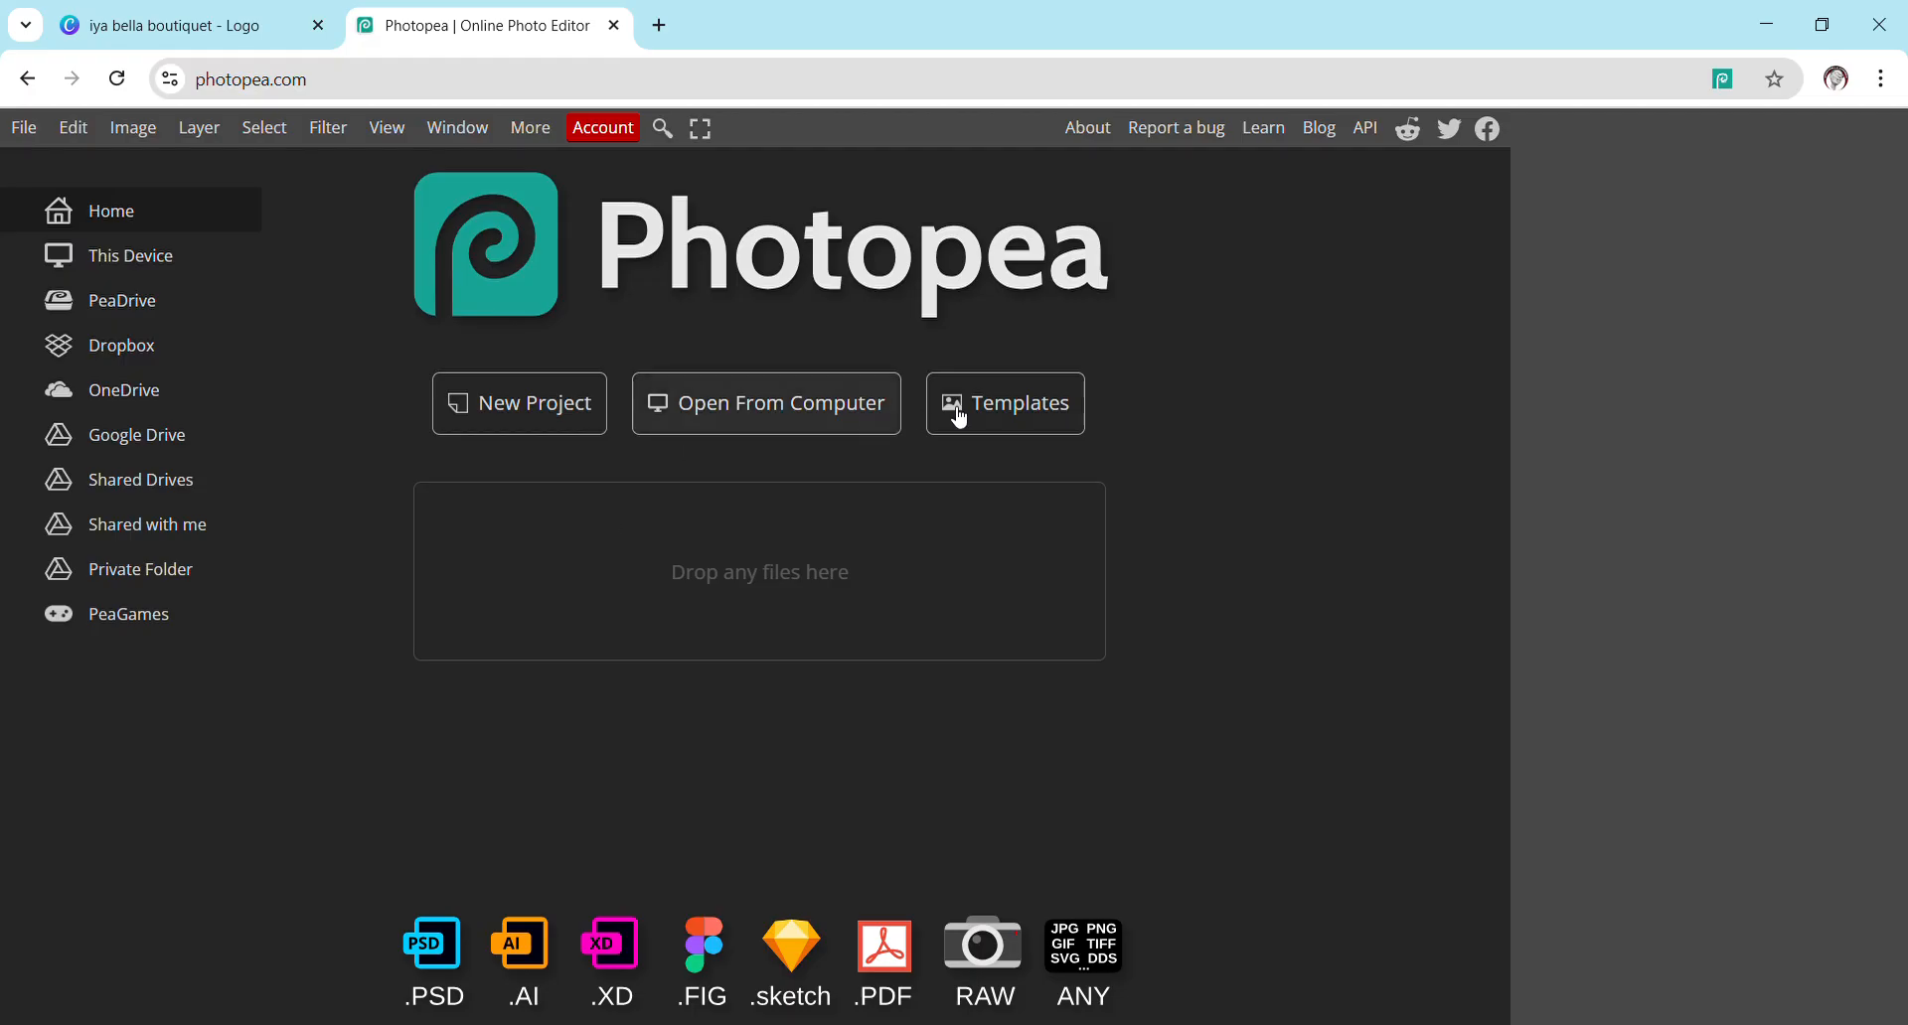
{"action": "left_click", "coordinate": [956, 409]}
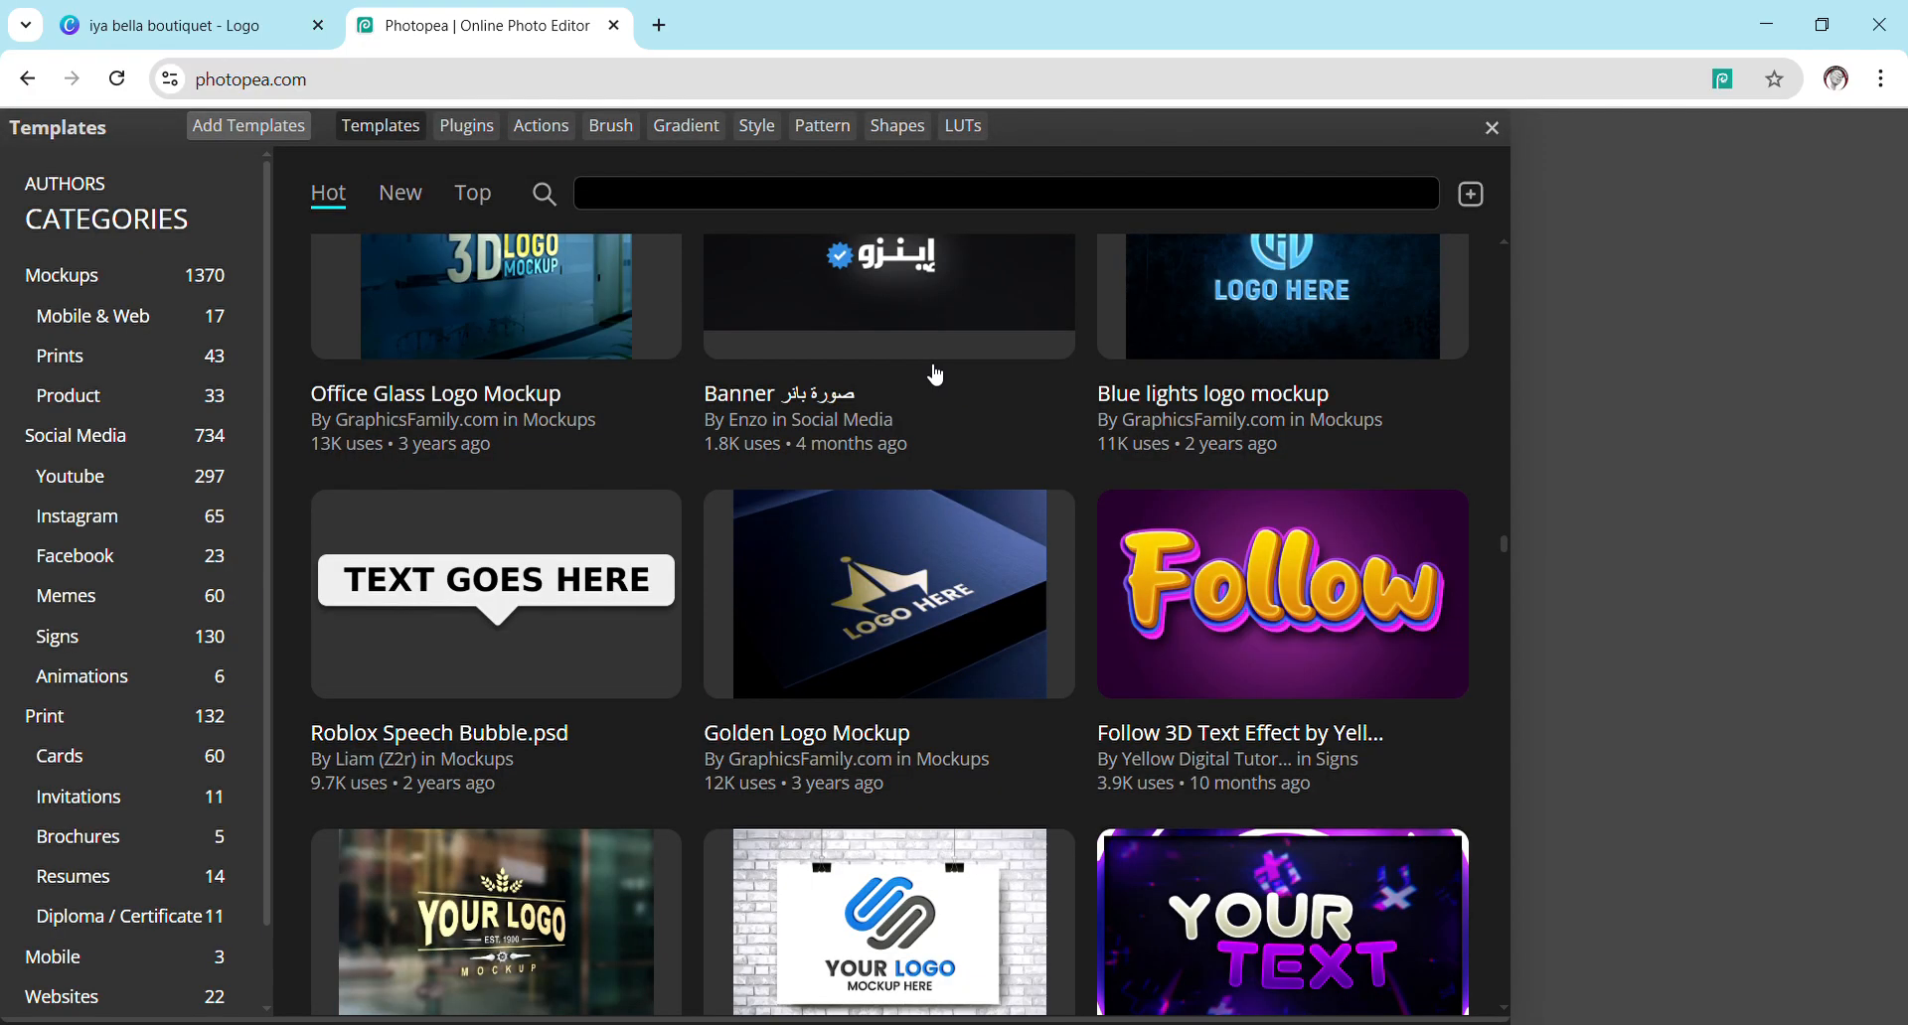
Browse further down the hot templates for a logo mockup that suits the mortar-and-pestle graphic.
{"action": "scroll", "coordinate": [932, 431], "scroll_direction": "down", "scroll_amount": 3}
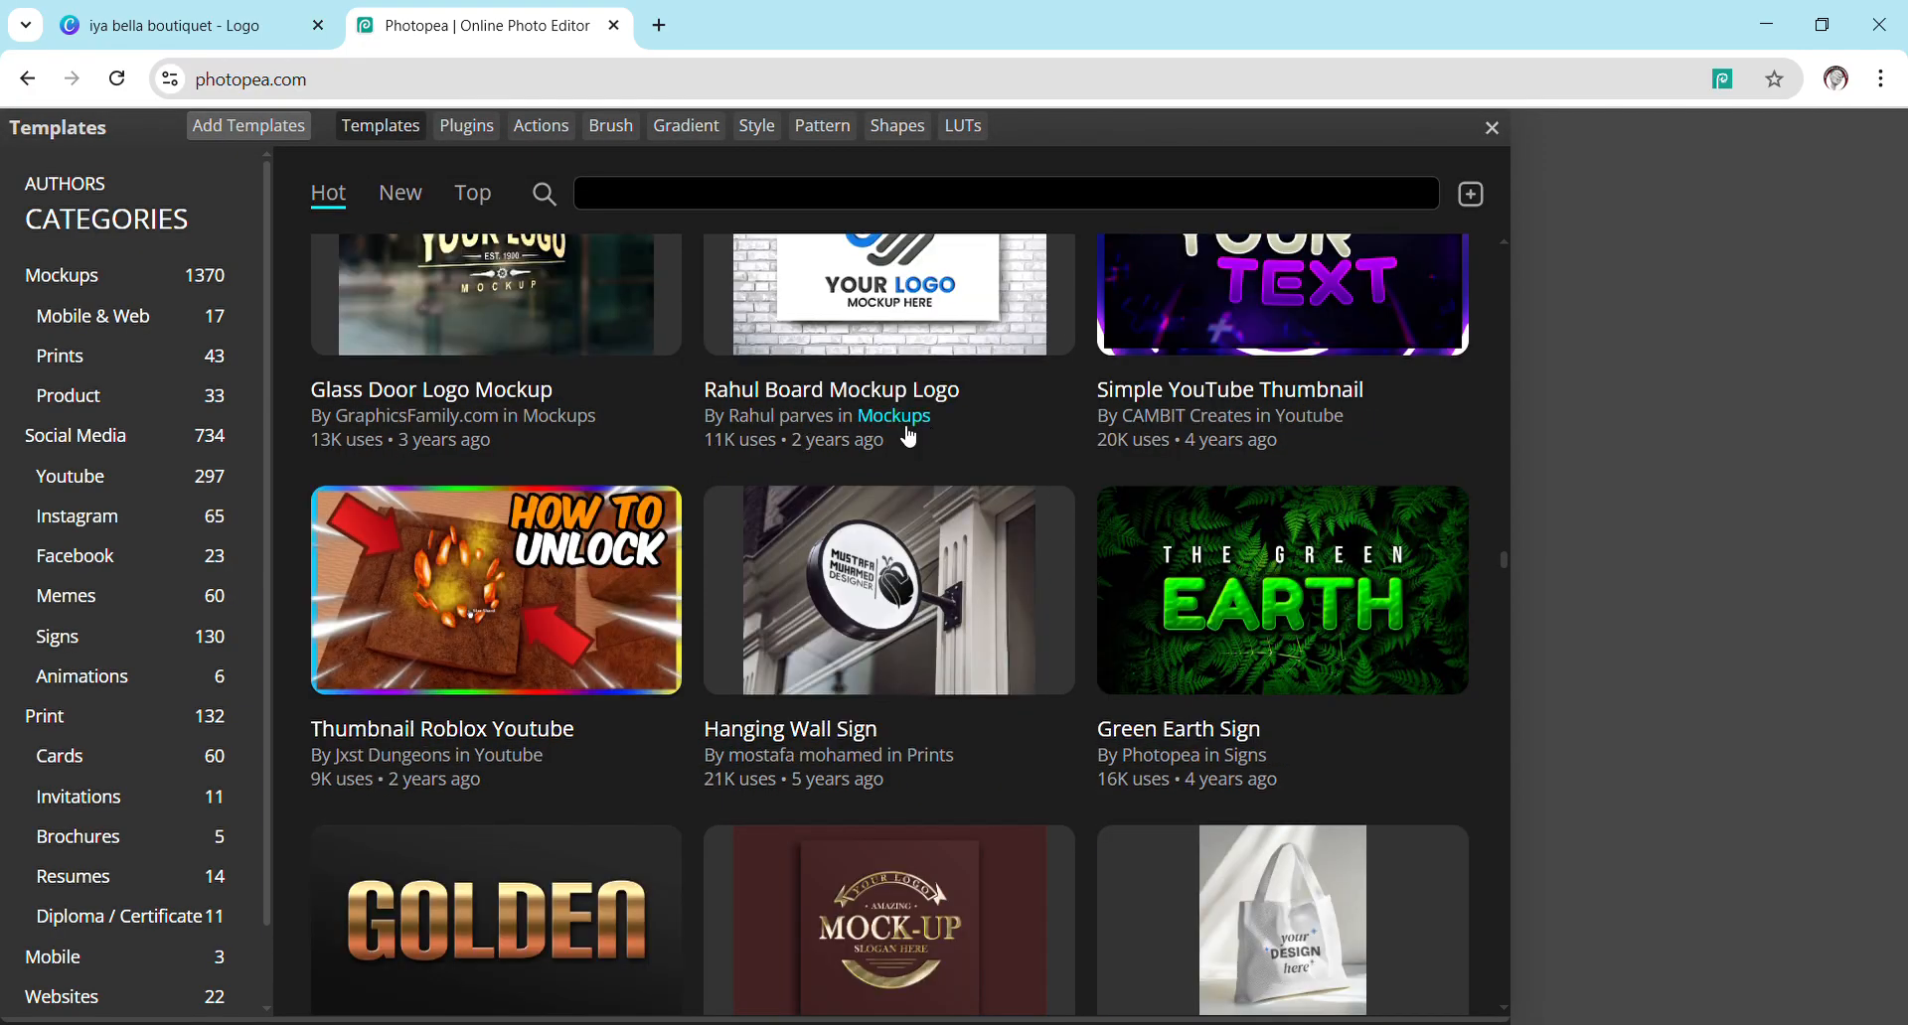
{"action": "scroll", "coordinate": [903, 434], "scroll_direction": "down", "scroll_amount": 5}
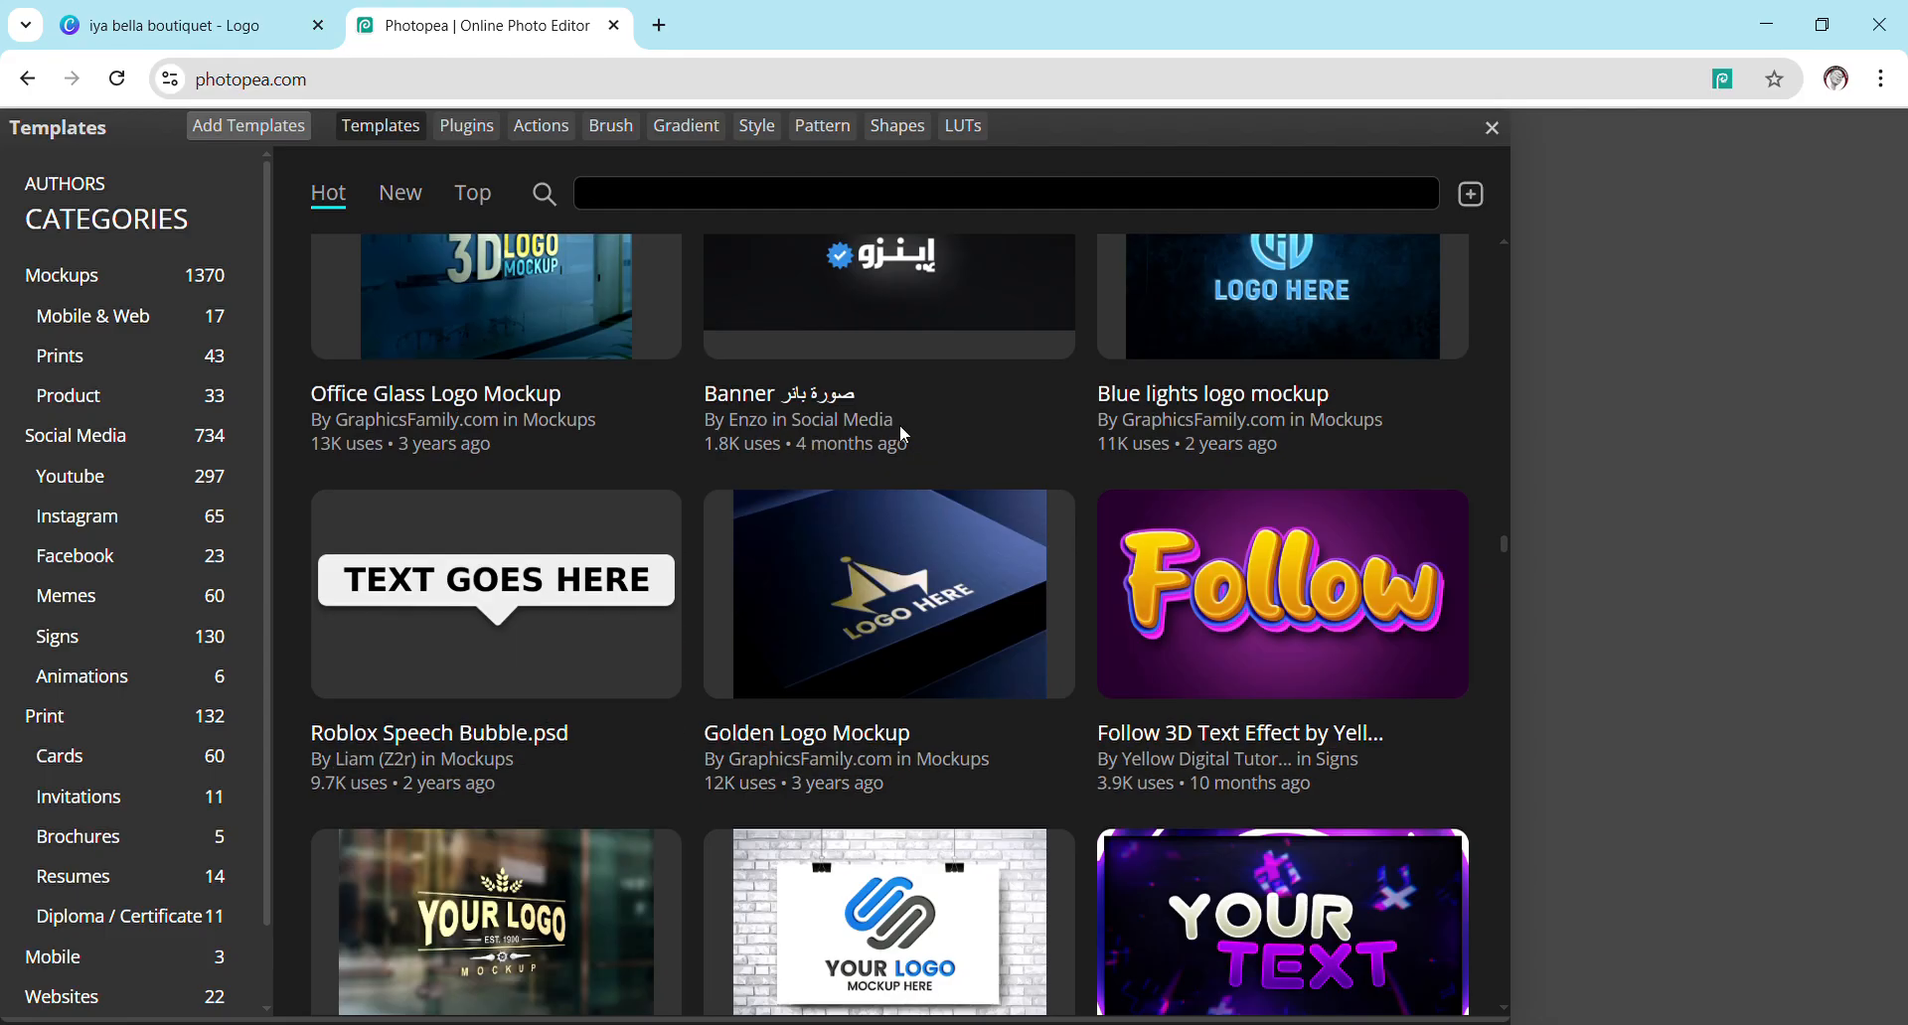
{"action": "scroll", "coordinate": [902, 435], "scroll_direction": "down", "scroll_amount": 3}
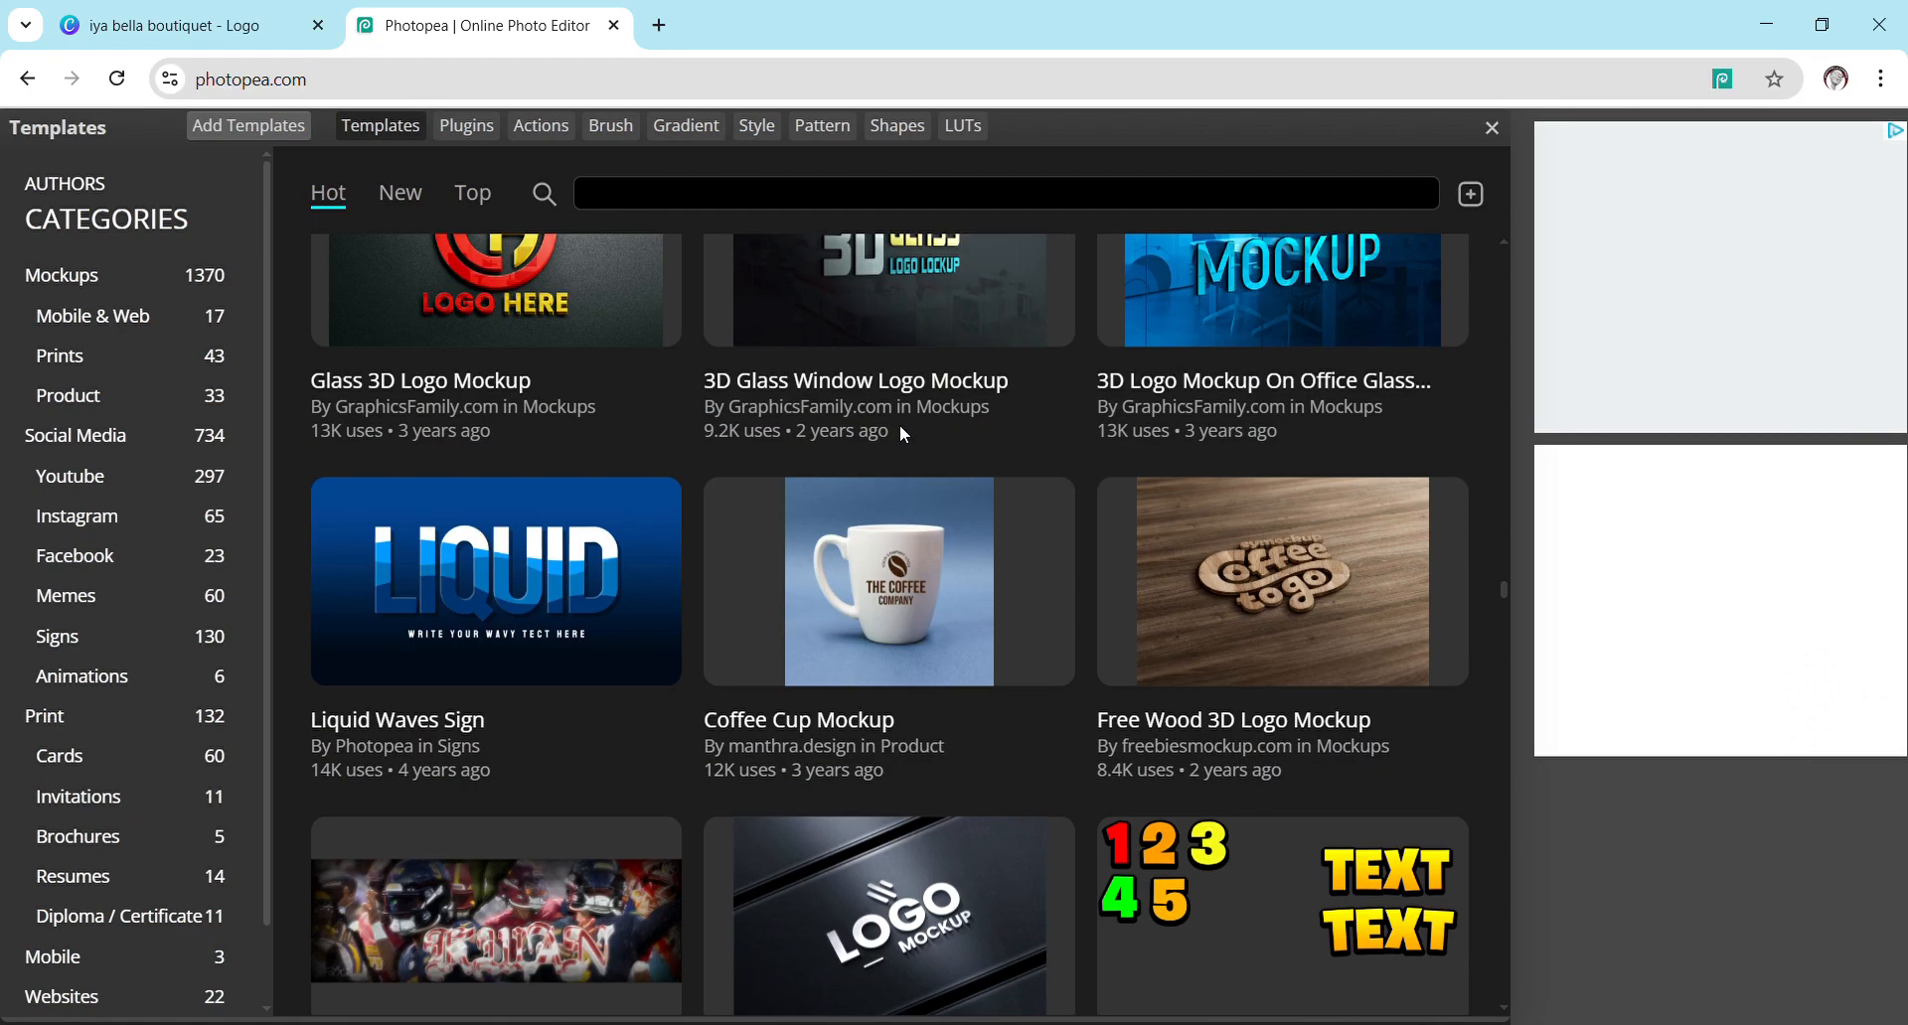
{"action": "scroll", "coordinate": [943, 492], "scroll_direction": "down", "scroll_amount": 5}
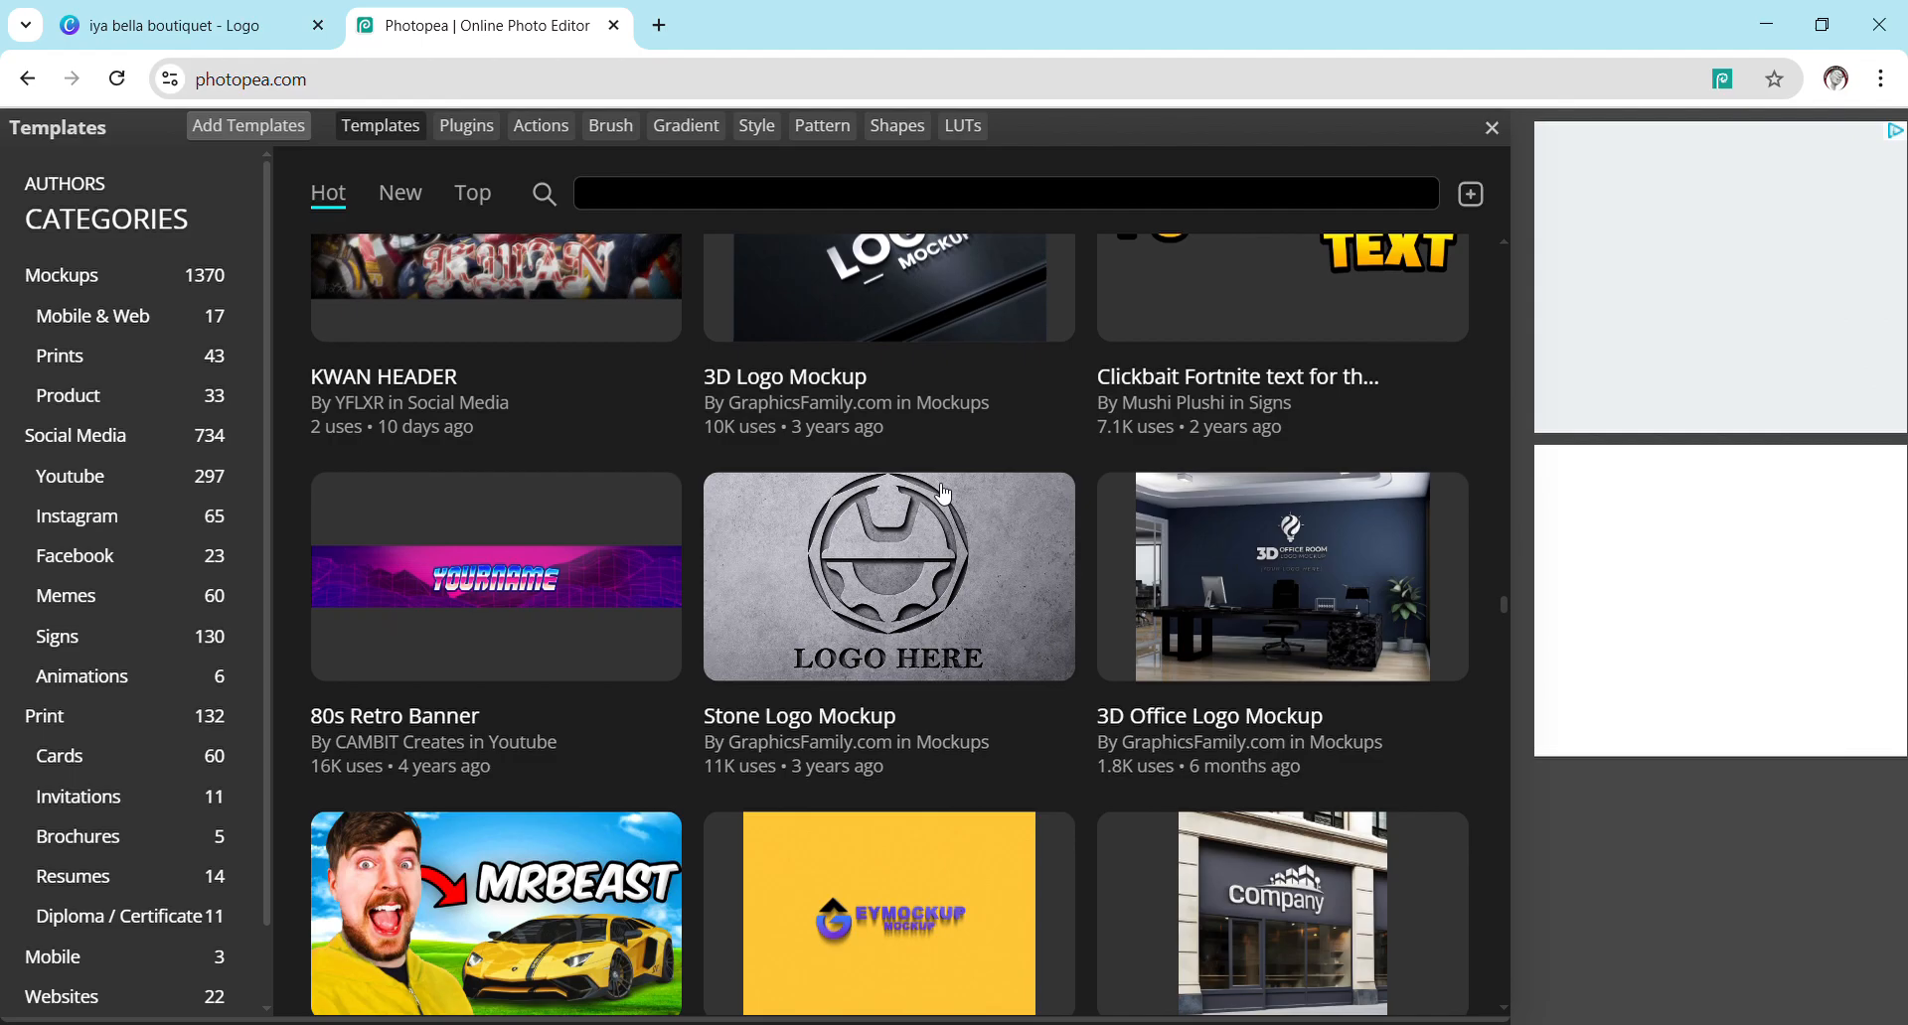
{"action": "scroll", "coordinate": [943, 489], "scroll_direction": "down", "scroll_amount": 5}
{"action": "scroll", "coordinate": [943, 491], "scroll_direction": "down", "scroll_amount": 5}
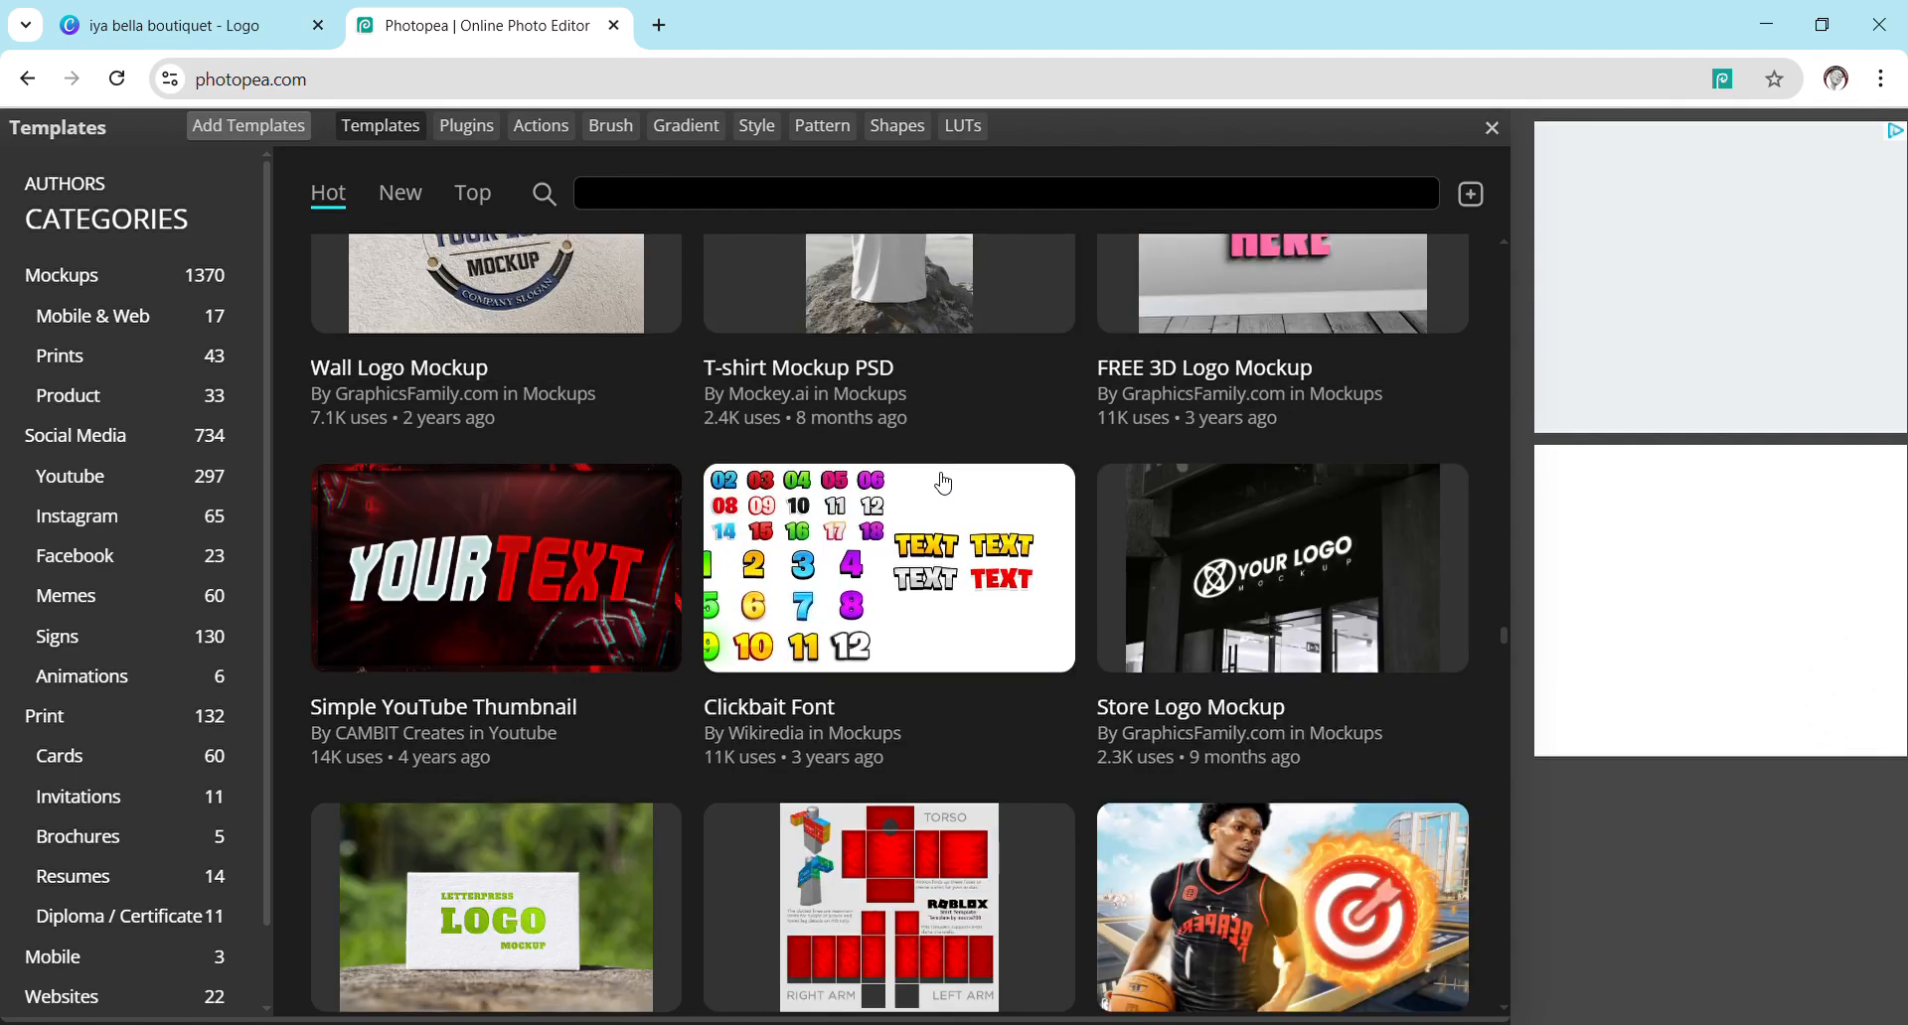
{"action": "scroll", "coordinate": [943, 483], "scroll_direction": "up", "scroll_amount": 5}
{"action": "scroll", "coordinate": [942, 482], "scroll_direction": "down", "scroll_amount": 10}
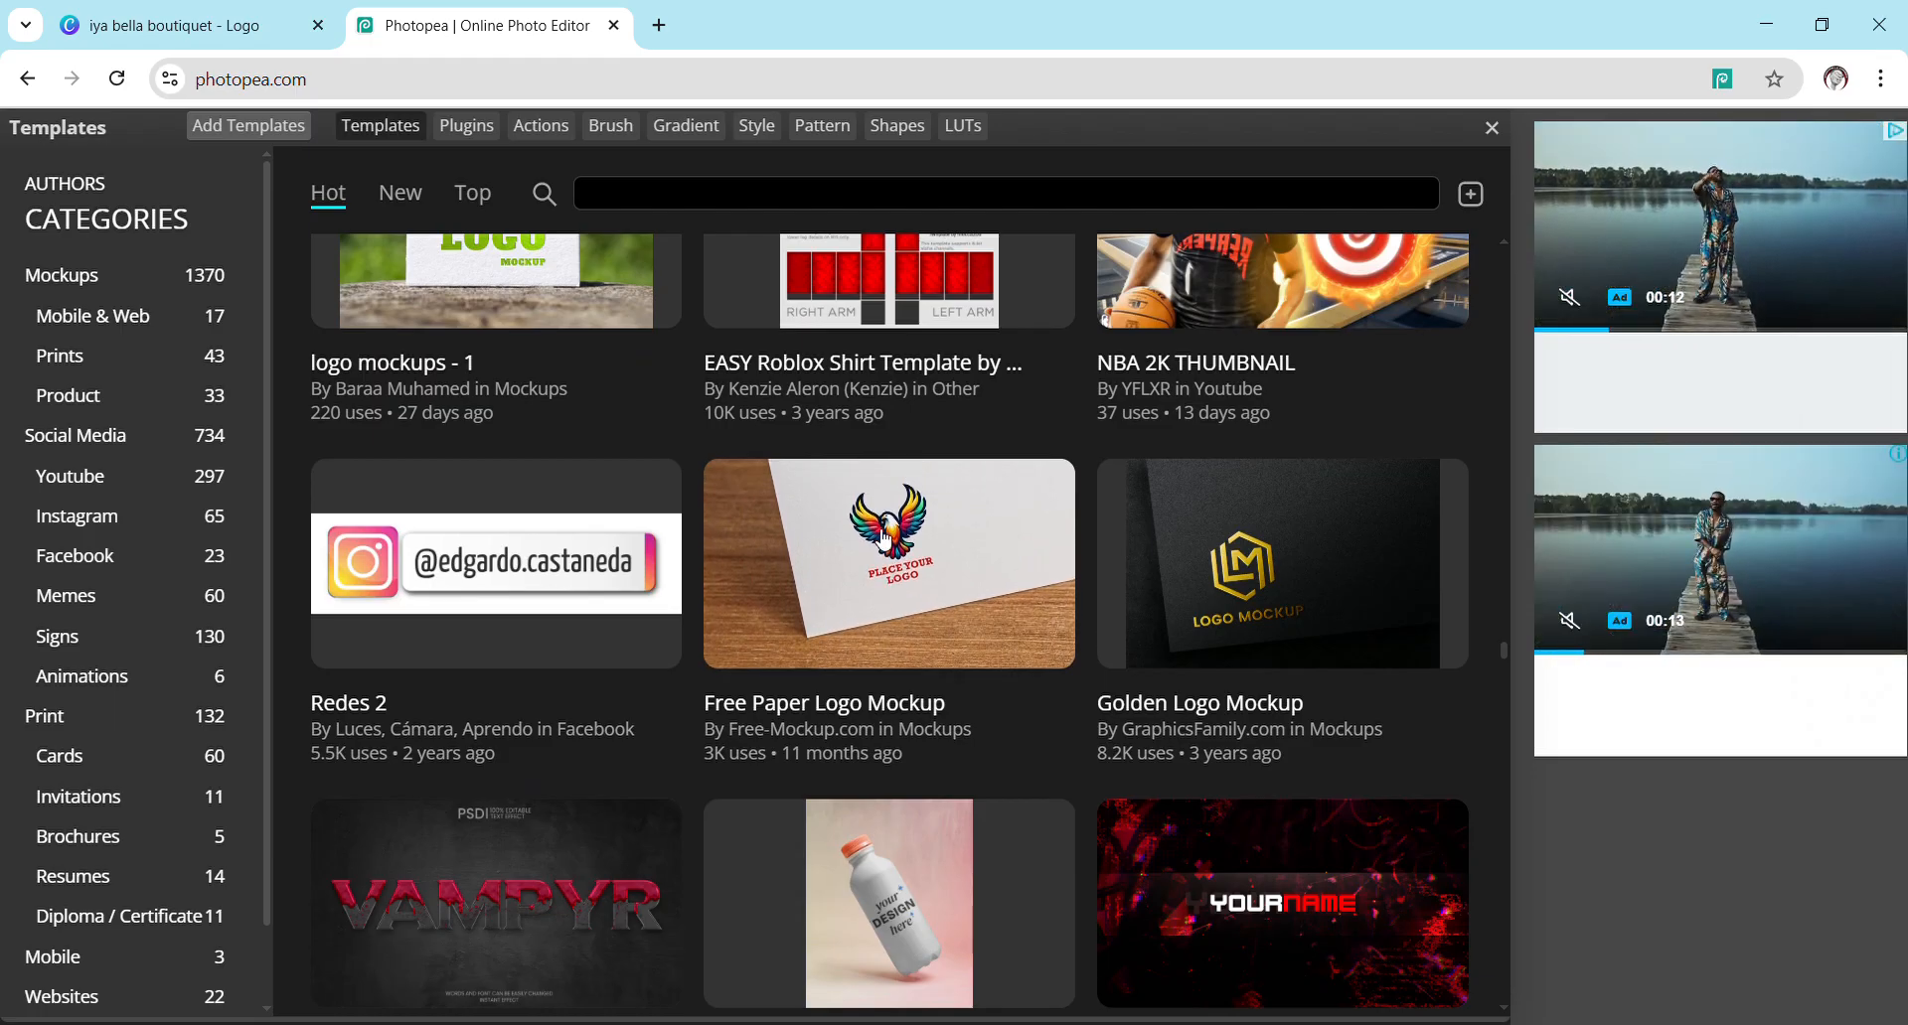
{"action": "scroll", "coordinate": [884, 537], "scroll_direction": "down", "scroll_amount": 3}
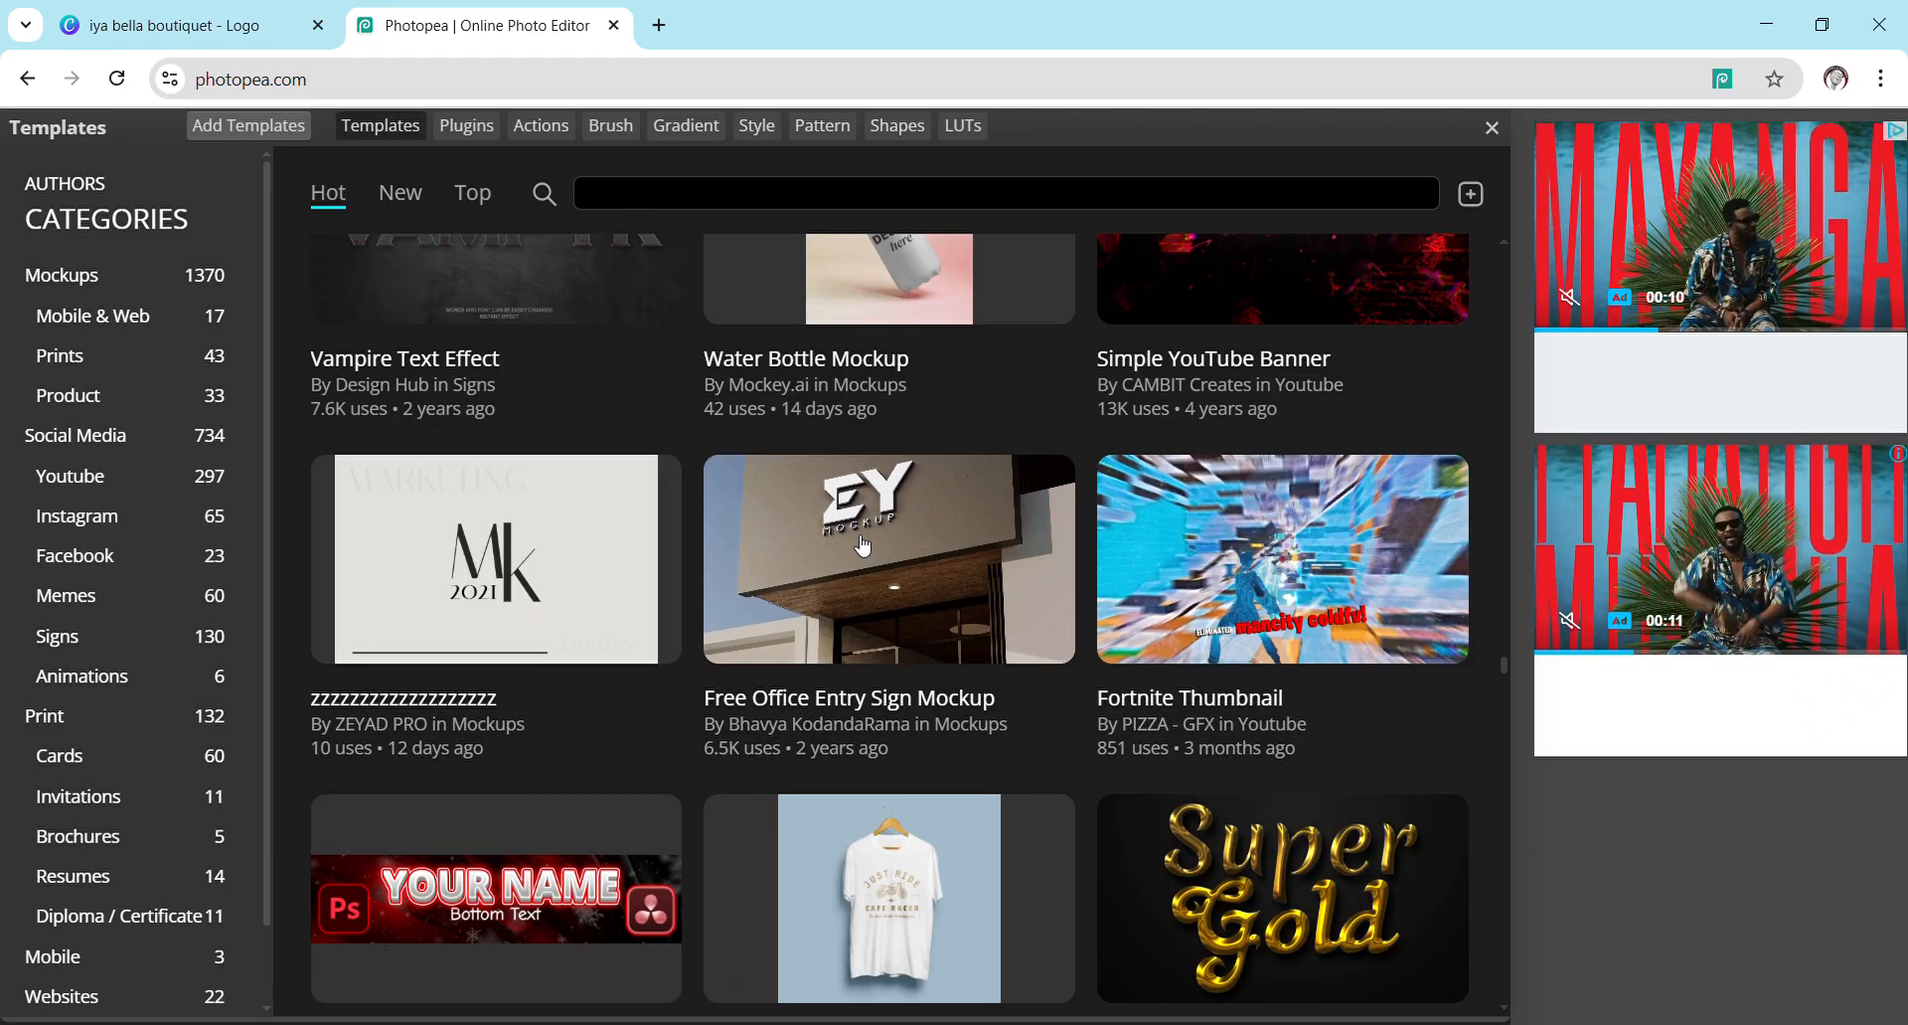
{"action": "scroll", "coordinate": [862, 547], "scroll_direction": "down", "scroll_amount": 3}
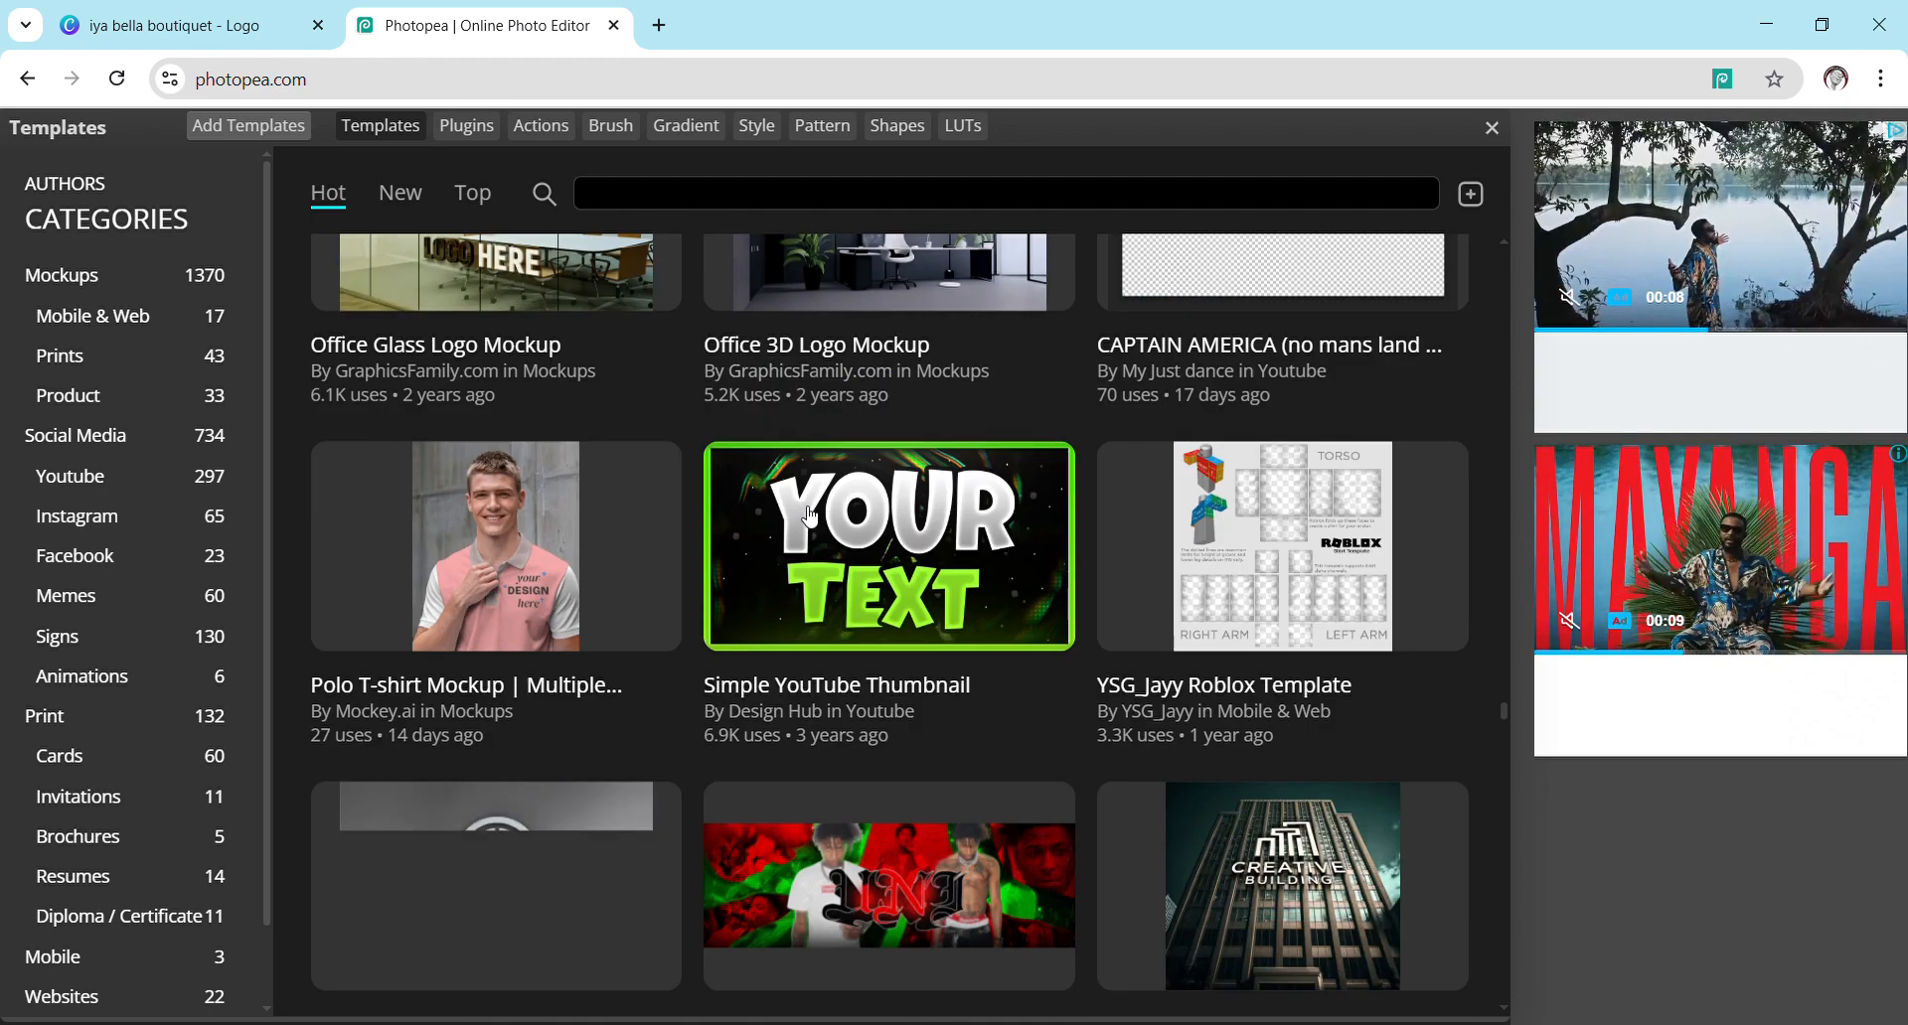
{"action": "scroll", "coordinate": [834, 477], "scroll_direction": "down", "scroll_amount": 3}
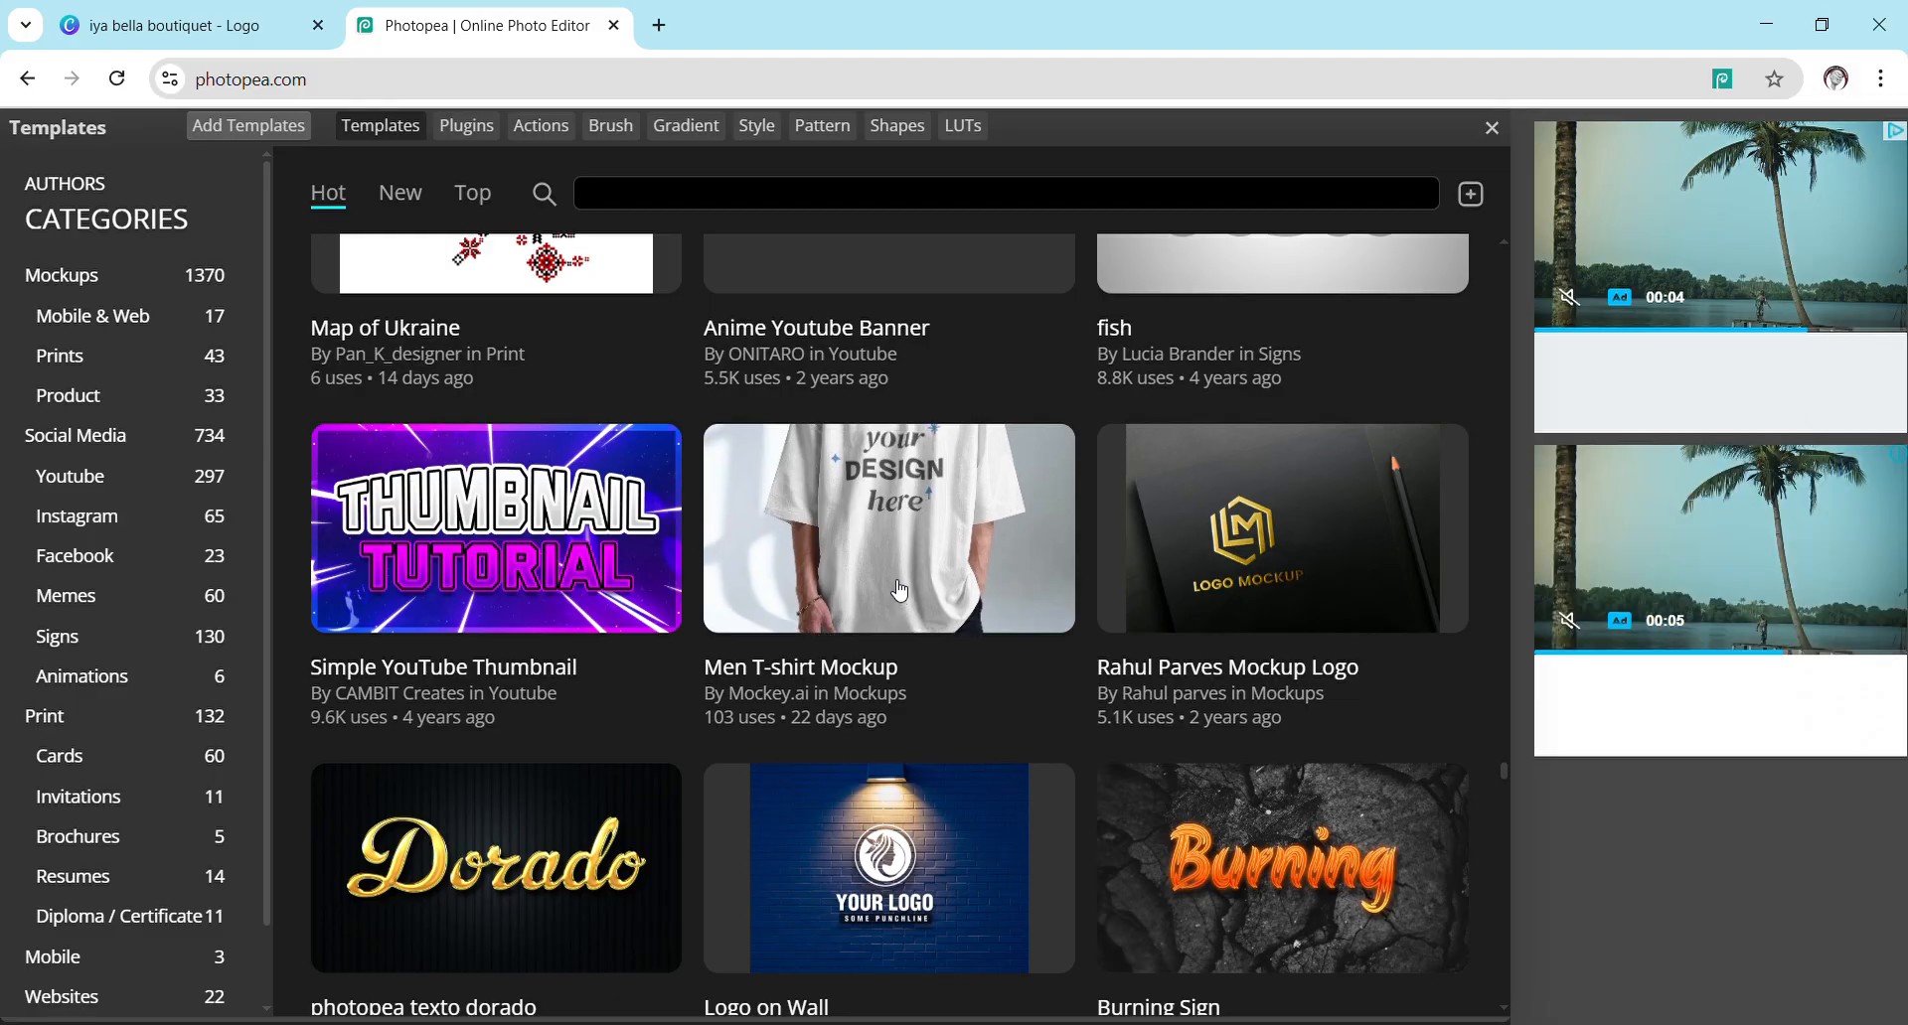
{"action": "scroll", "coordinate": [884, 522], "scroll_direction": "down", "scroll_amount": 3}
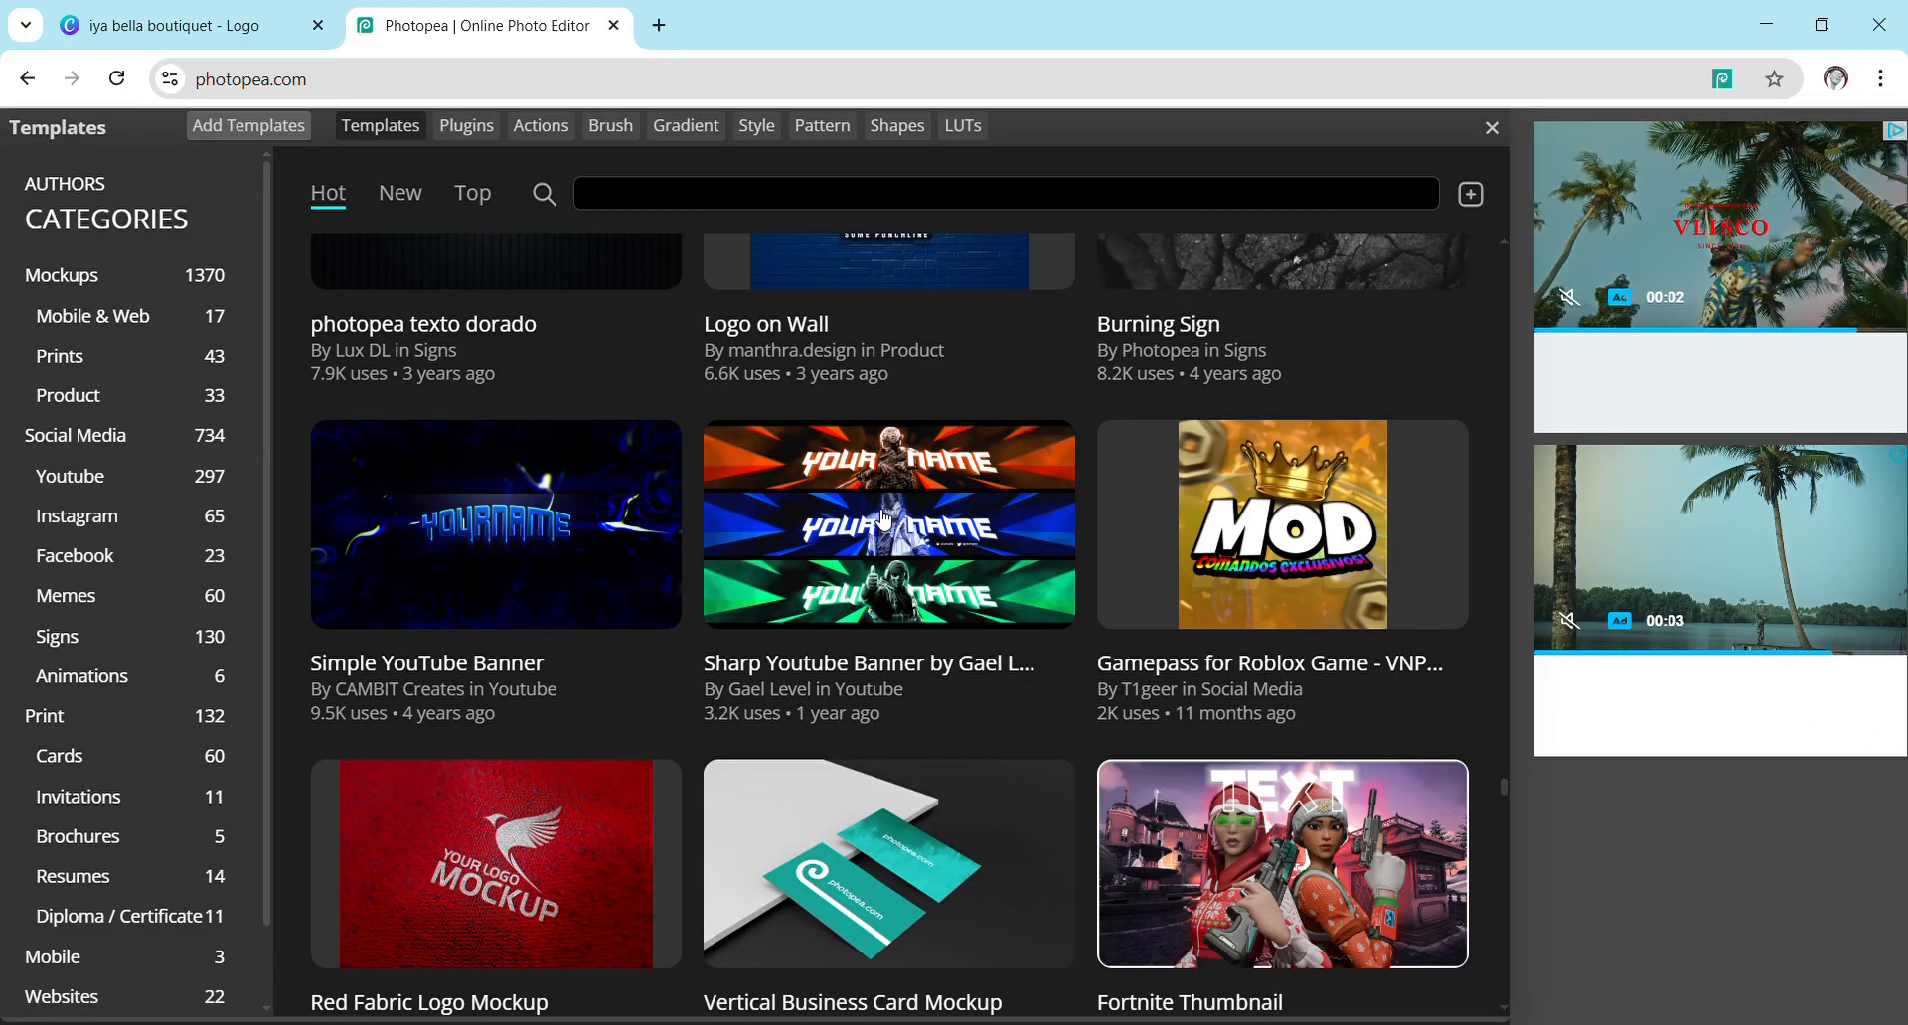
{"action": "scroll", "coordinate": [886, 520], "scroll_direction": "down", "scroll_amount": 3}
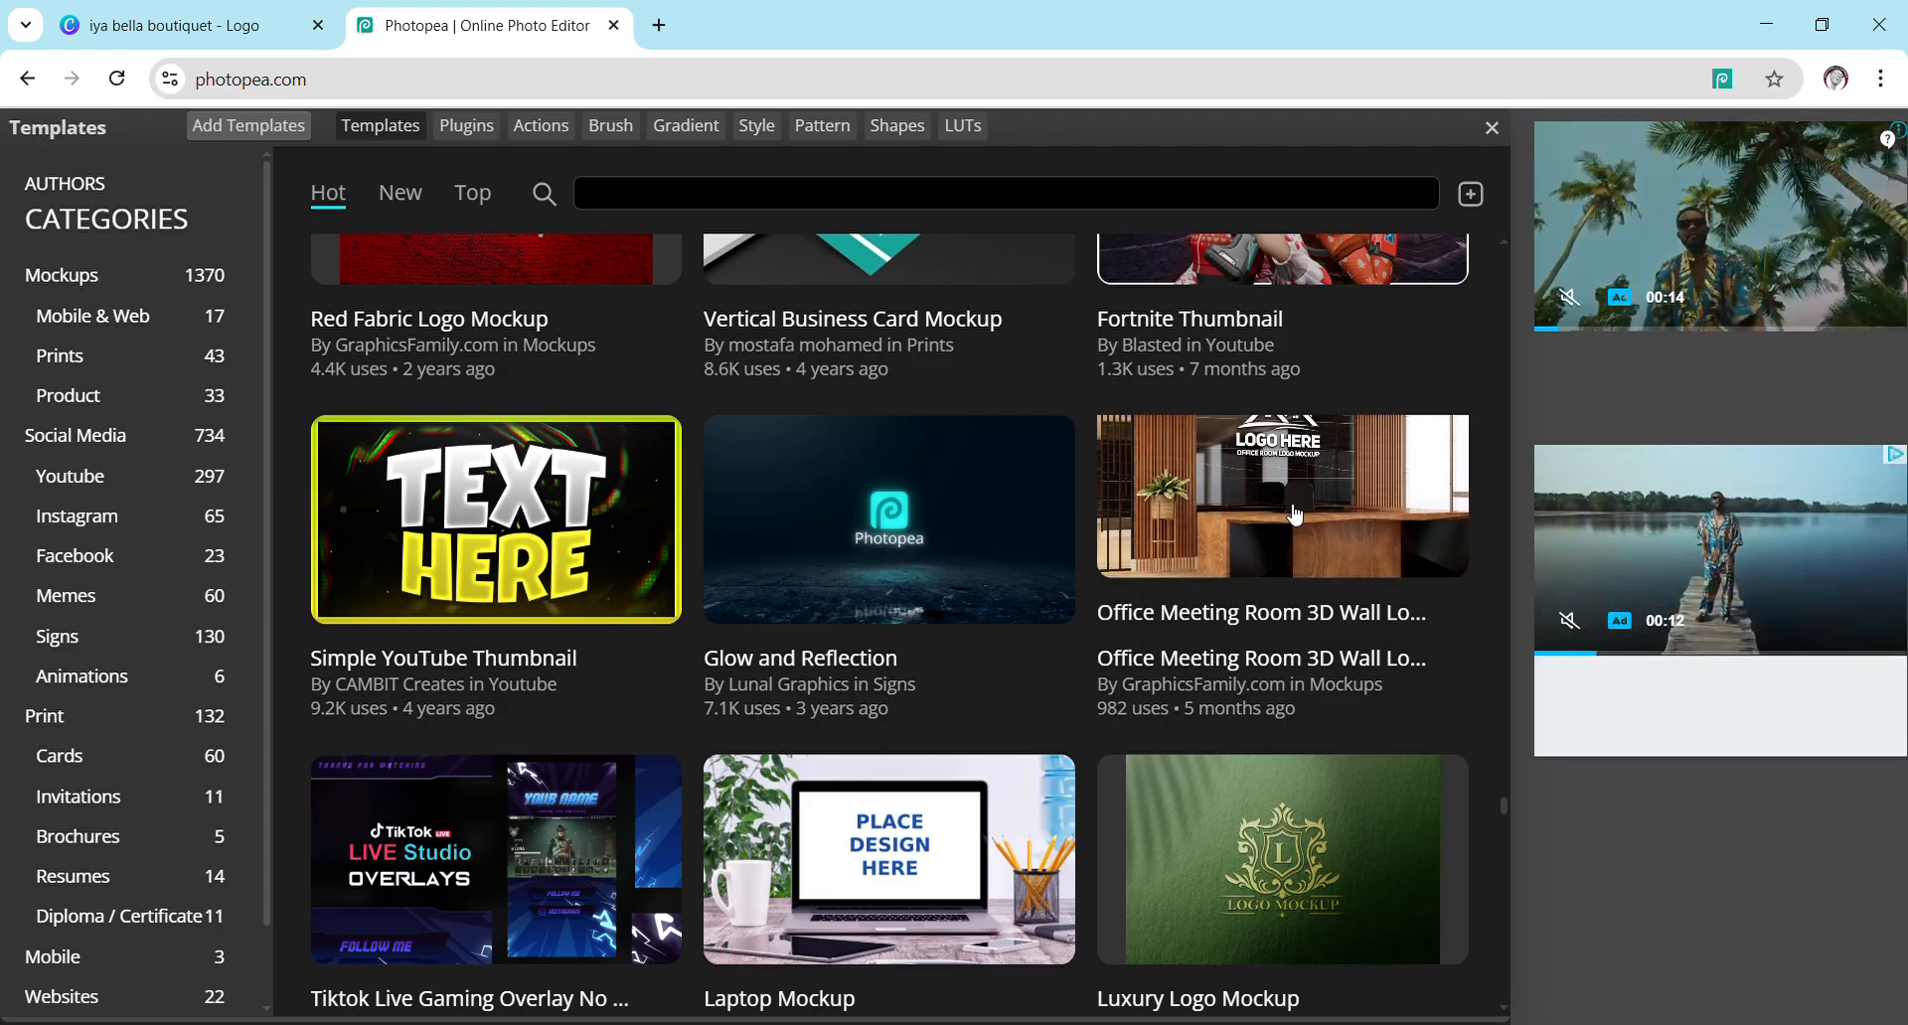
{"action": "scroll", "coordinate": [1076, 519], "scroll_direction": "down", "scroll_amount": 3}
{"action": "scroll", "coordinate": [1076, 519], "scroll_direction": "down", "scroll_amount": 3}
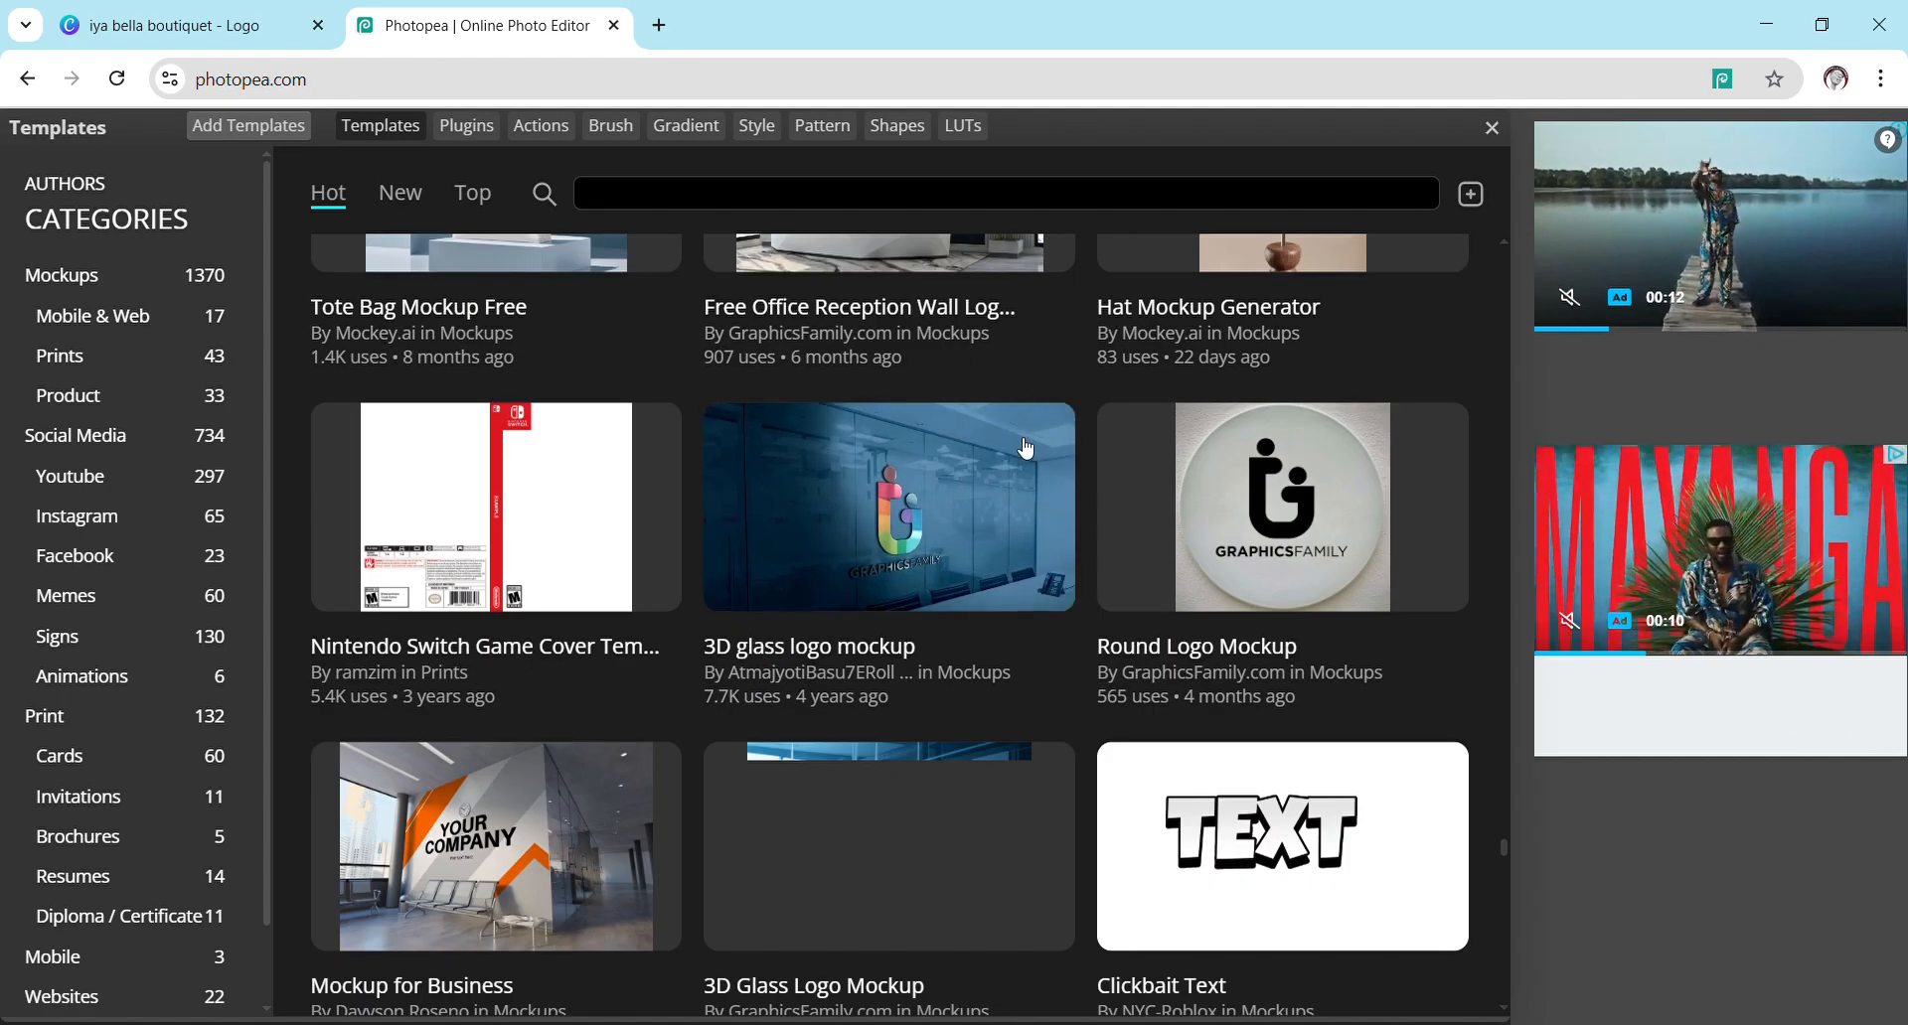
{"action": "scroll", "coordinate": [1007, 459], "scroll_direction": "down", "scroll_amount": 3}
{"action": "scroll", "coordinate": [1007, 459], "scroll_direction": "down", "scroll_amount": 5}
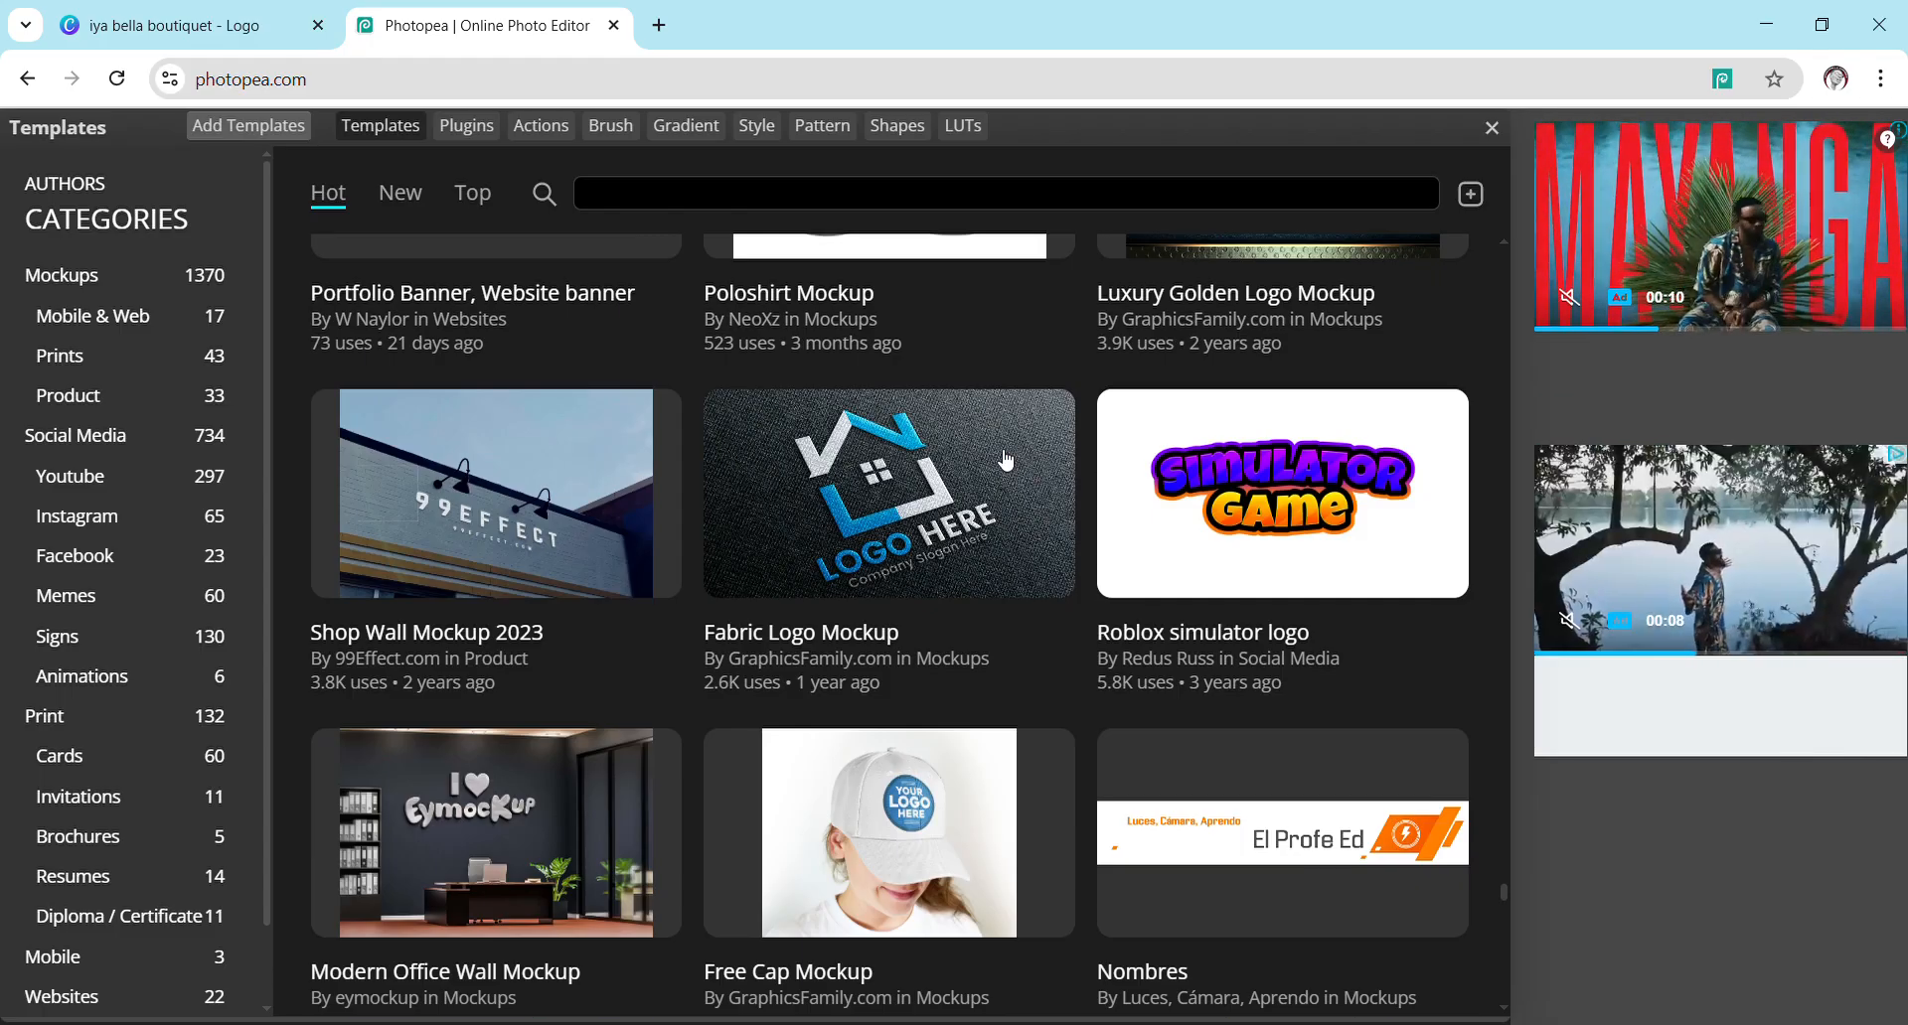
{"action": "scroll", "coordinate": [1007, 459], "scroll_direction": "down", "scroll_amount": 3}
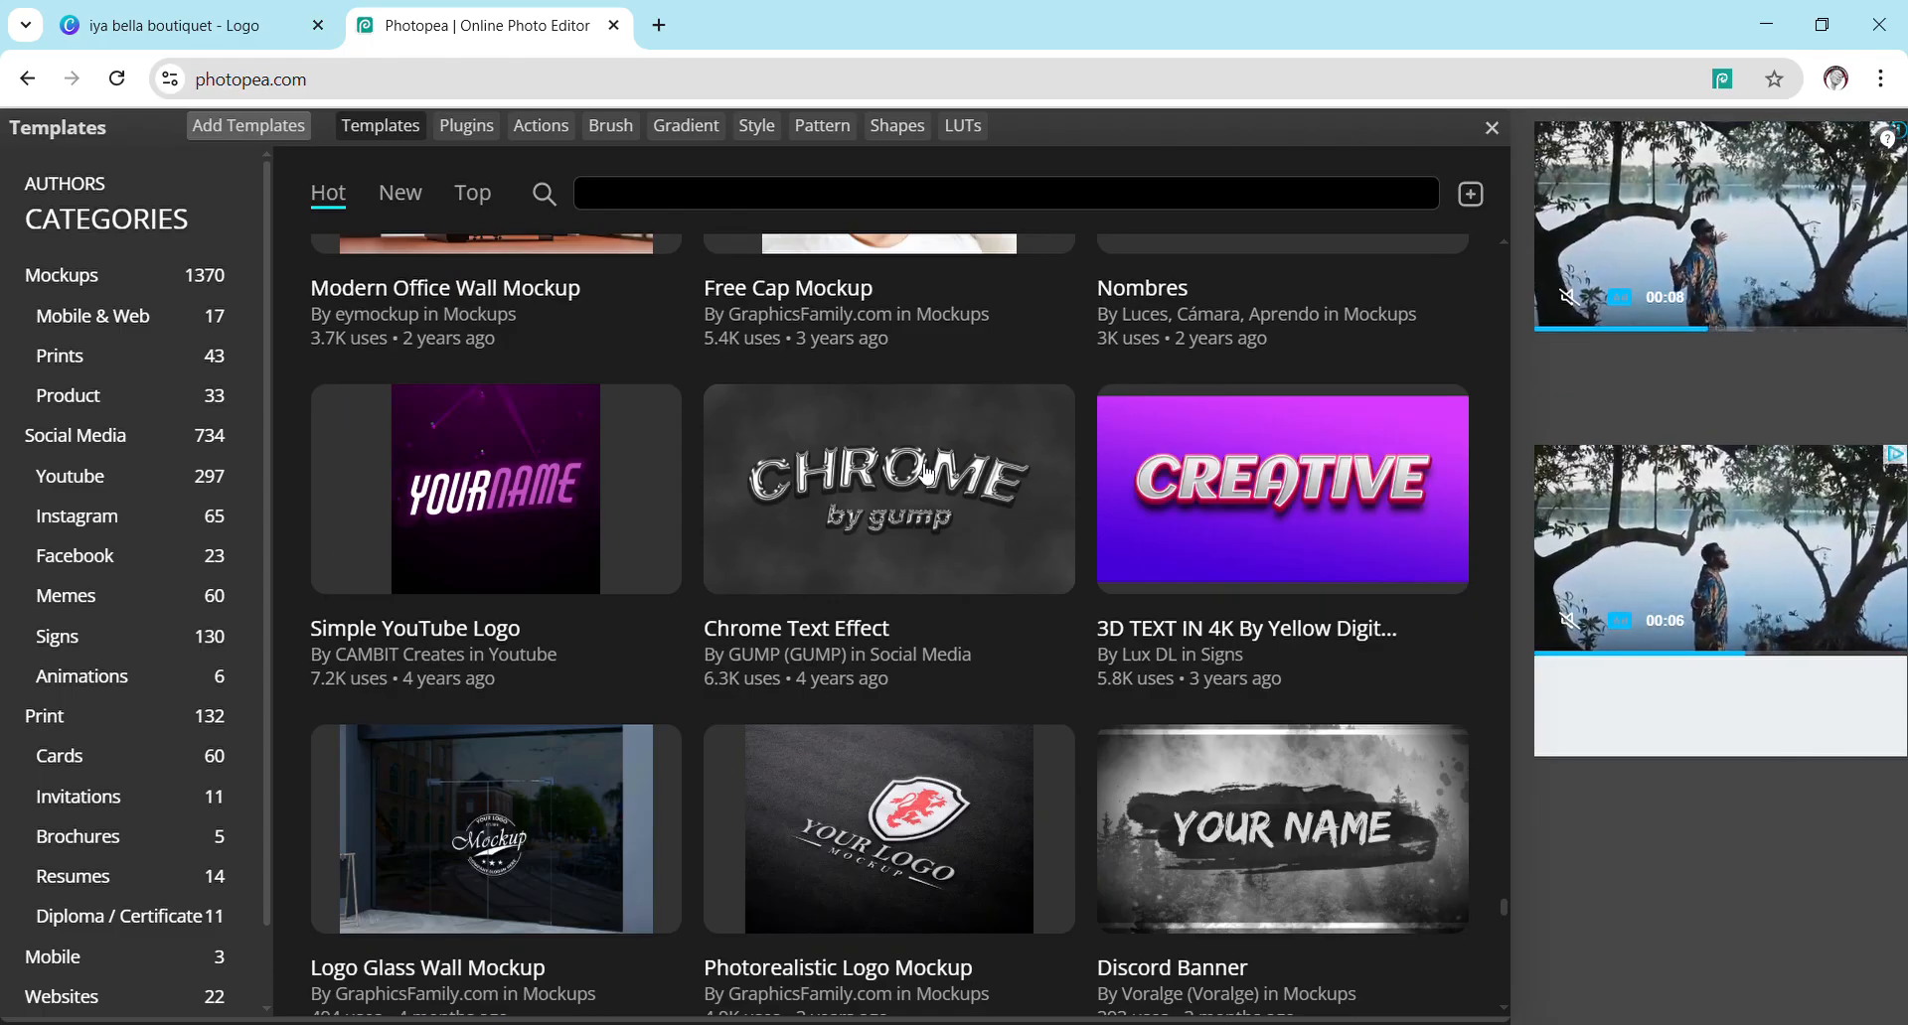
{"action": "scroll", "coordinate": [926, 474], "scroll_direction": "down", "scroll_amount": 6}
{"action": "scroll", "coordinate": [929, 473], "scroll_direction": "down", "scroll_amount": 6}
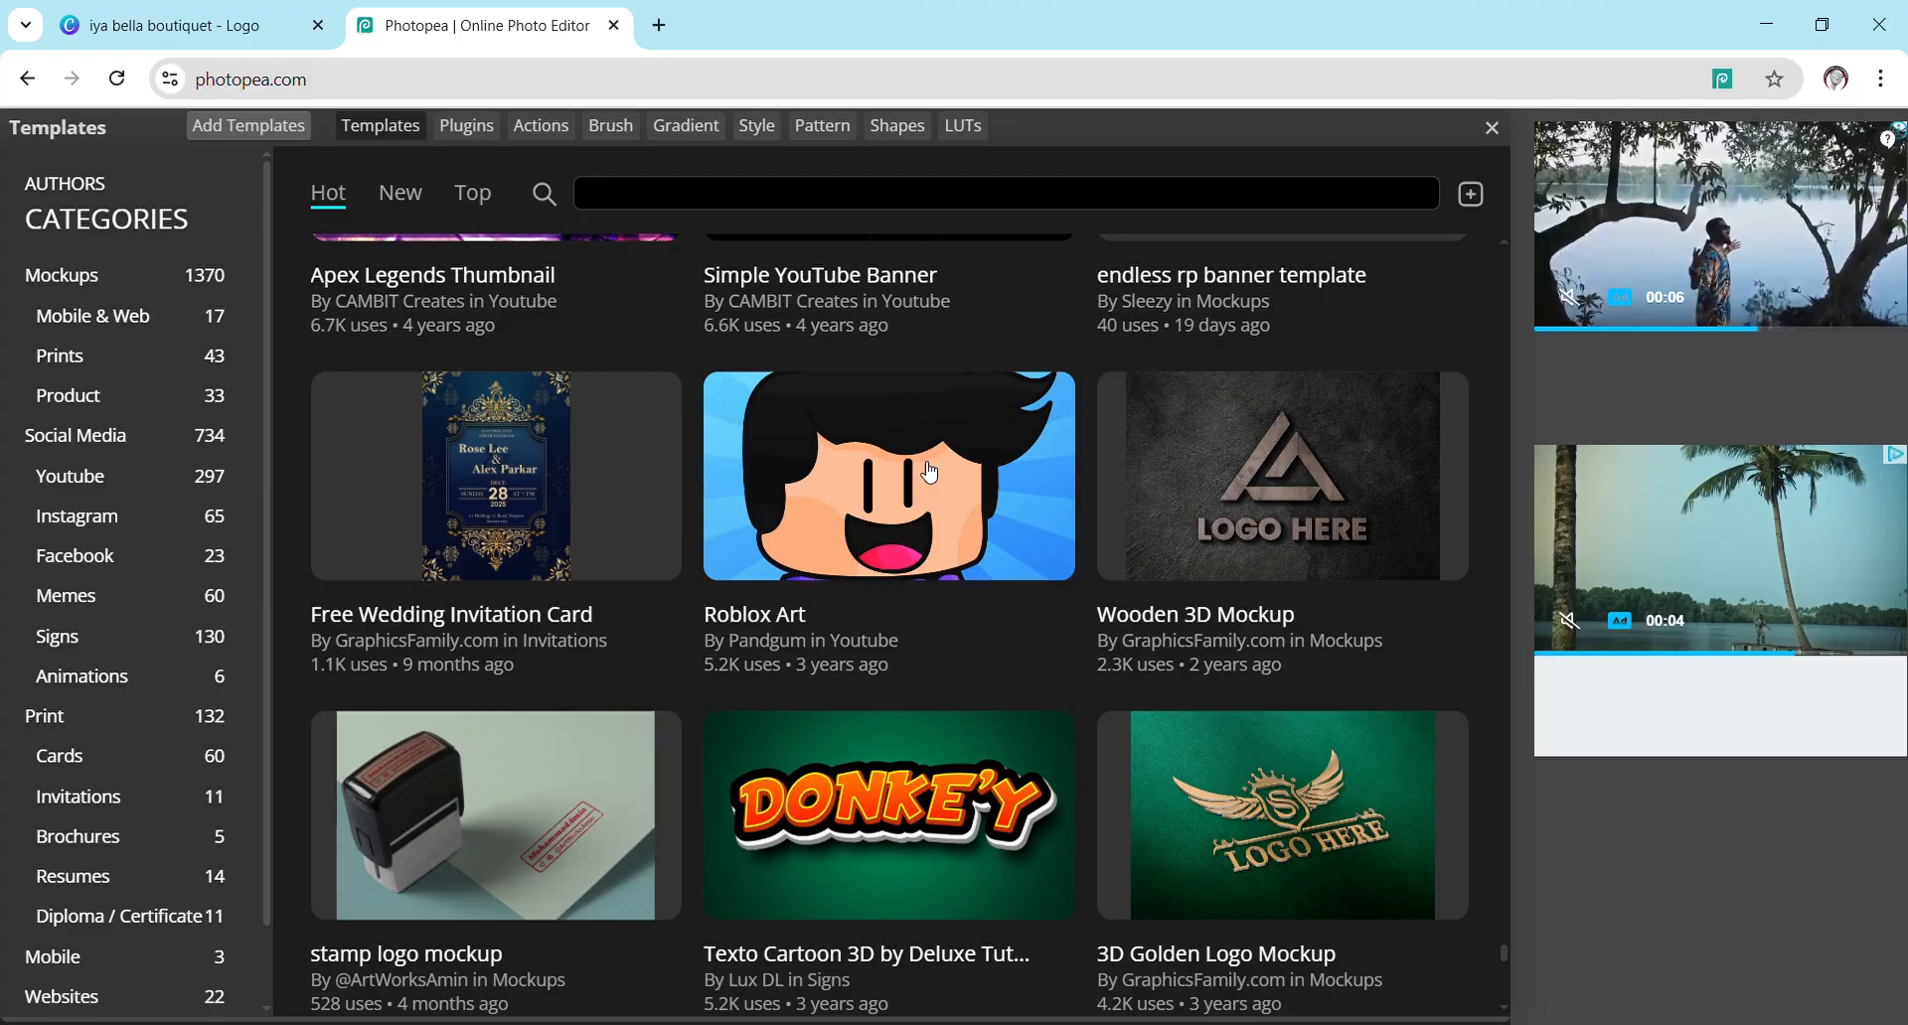
{"action": "scroll", "coordinate": [929, 473], "scroll_direction": "down", "scroll_amount": 6}
{"action": "scroll", "coordinate": [931, 467], "scroll_direction": "down", "scroll_amount": 6}
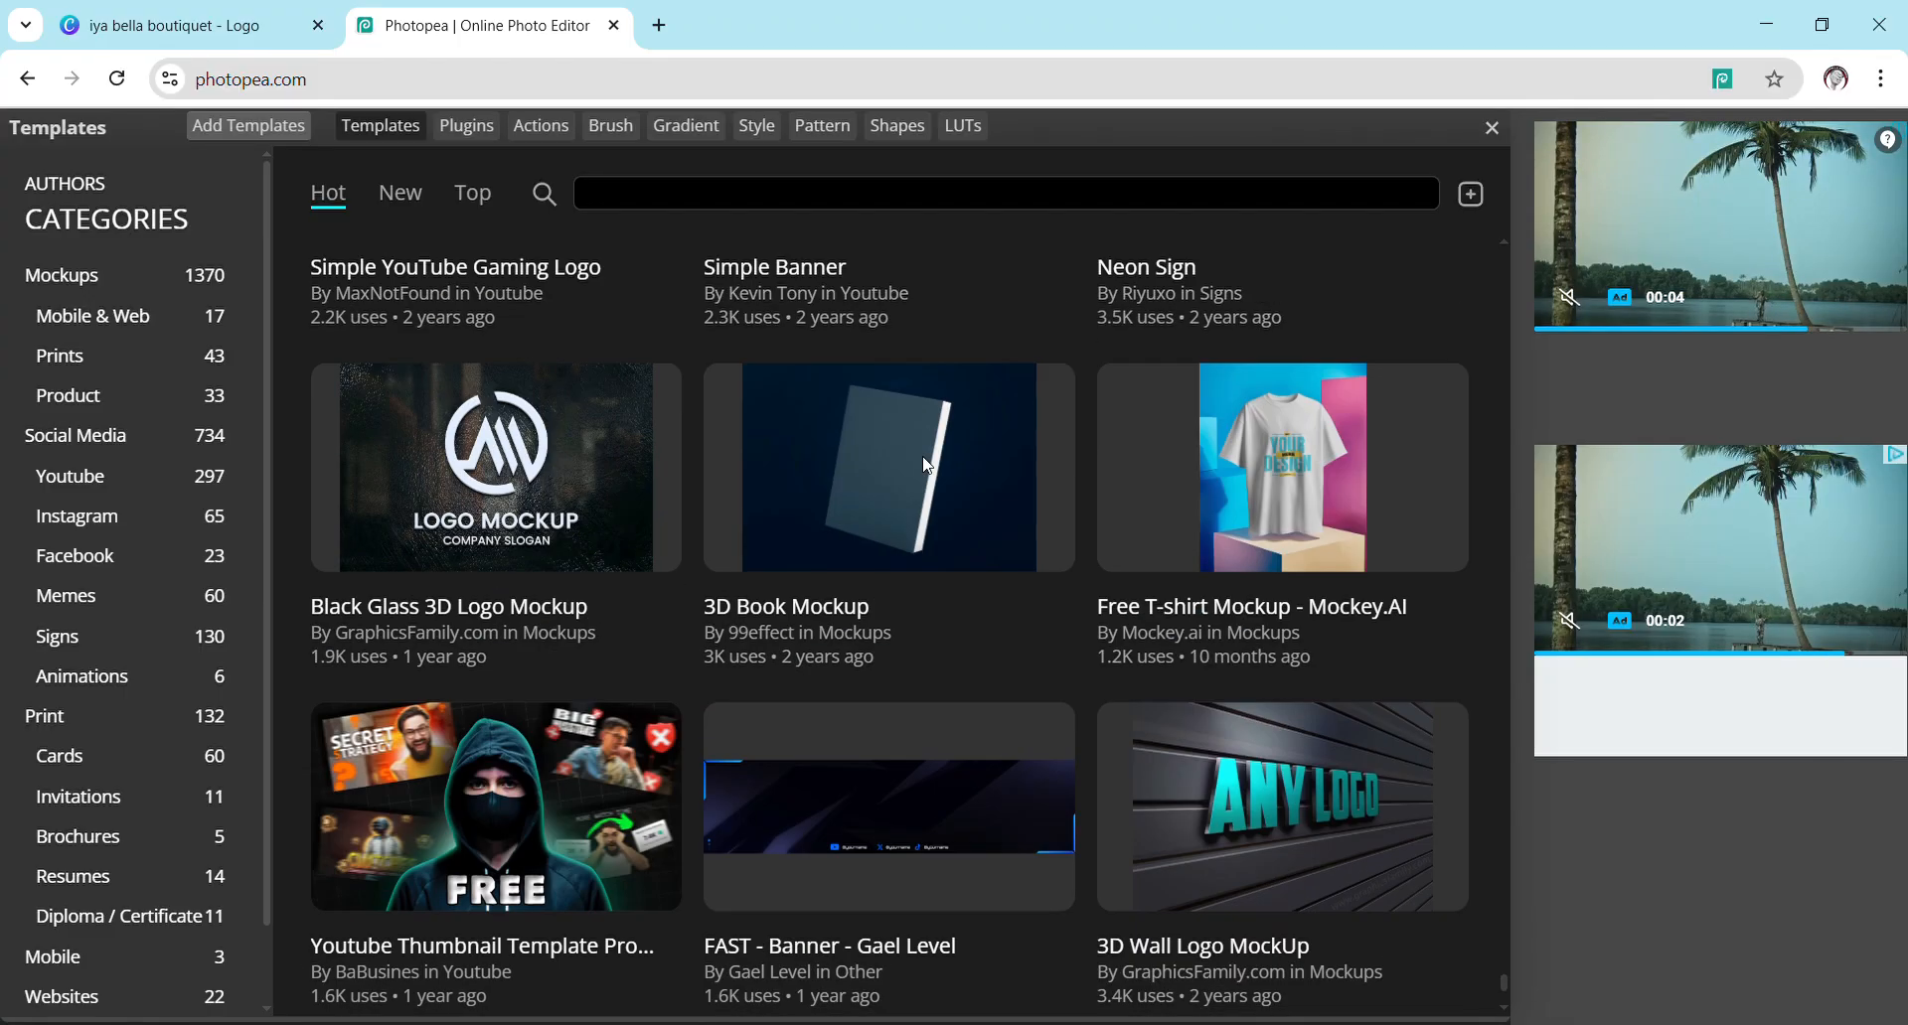
{"action": "scroll", "coordinate": [934, 468], "scroll_direction": "up", "scroll_amount": 6}
{"action": "scroll", "coordinate": [934, 467], "scroll_direction": "down", "scroll_amount": 6}
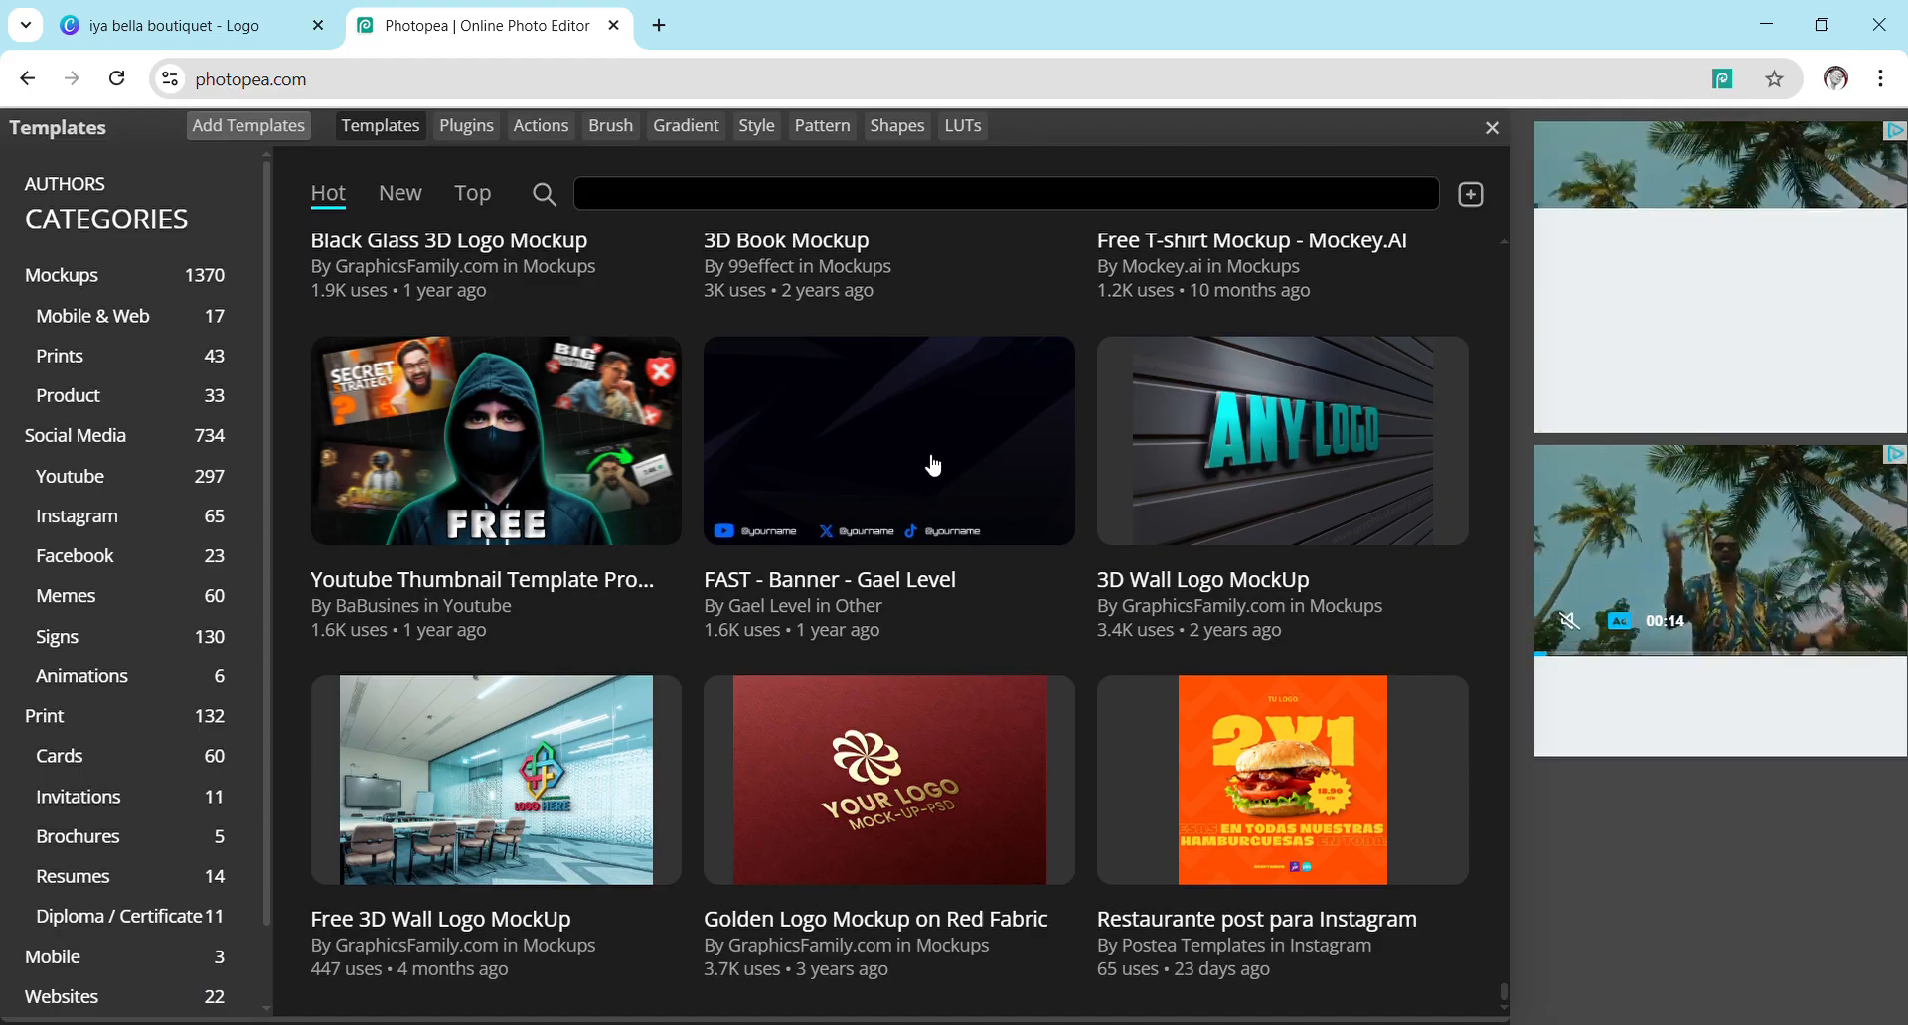
Browse back up through the hot templates for a logo mockup that suits the mortar-and-pestle graphic.
{"action": "scroll", "coordinate": [934, 466], "scroll_direction": "up", "scroll_amount": 15}
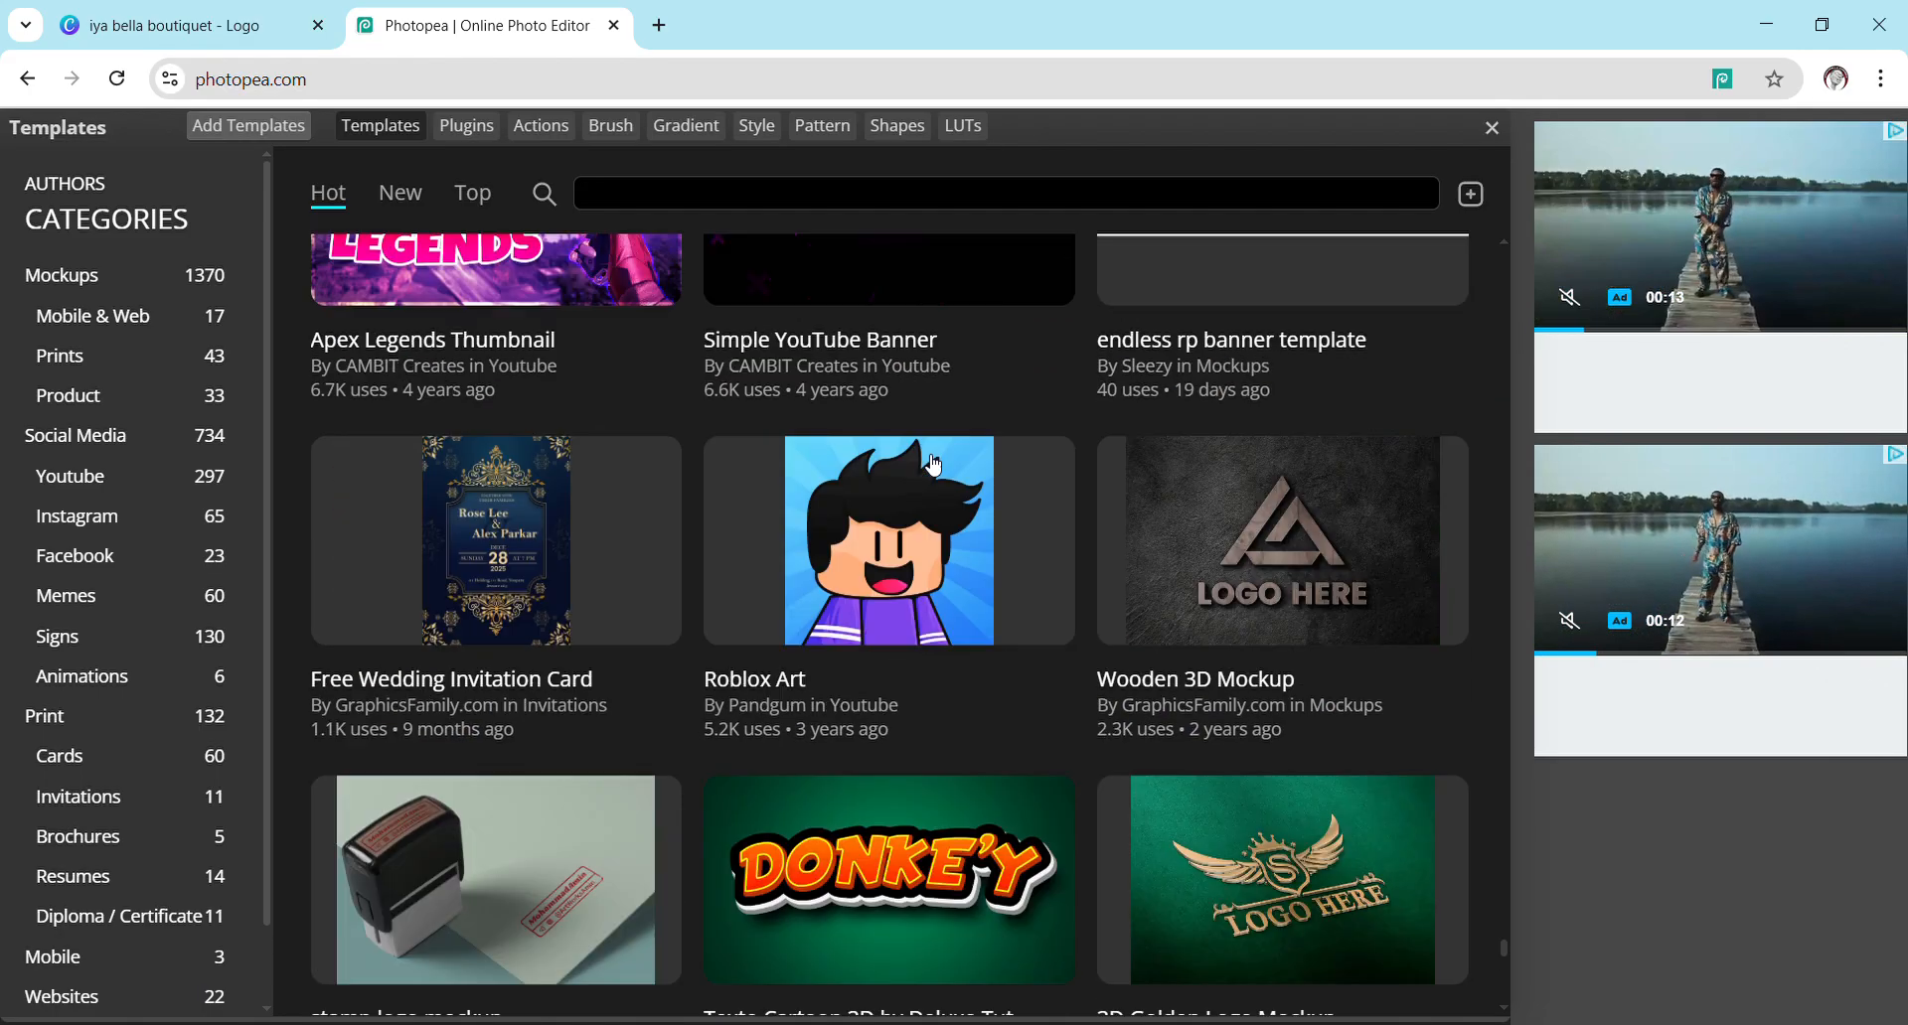
{"action": "scroll", "coordinate": [934, 465], "scroll_direction": "up", "scroll_amount": 5}
{"action": "scroll", "coordinate": [934, 464], "scroll_direction": "up", "scroll_amount": 12}
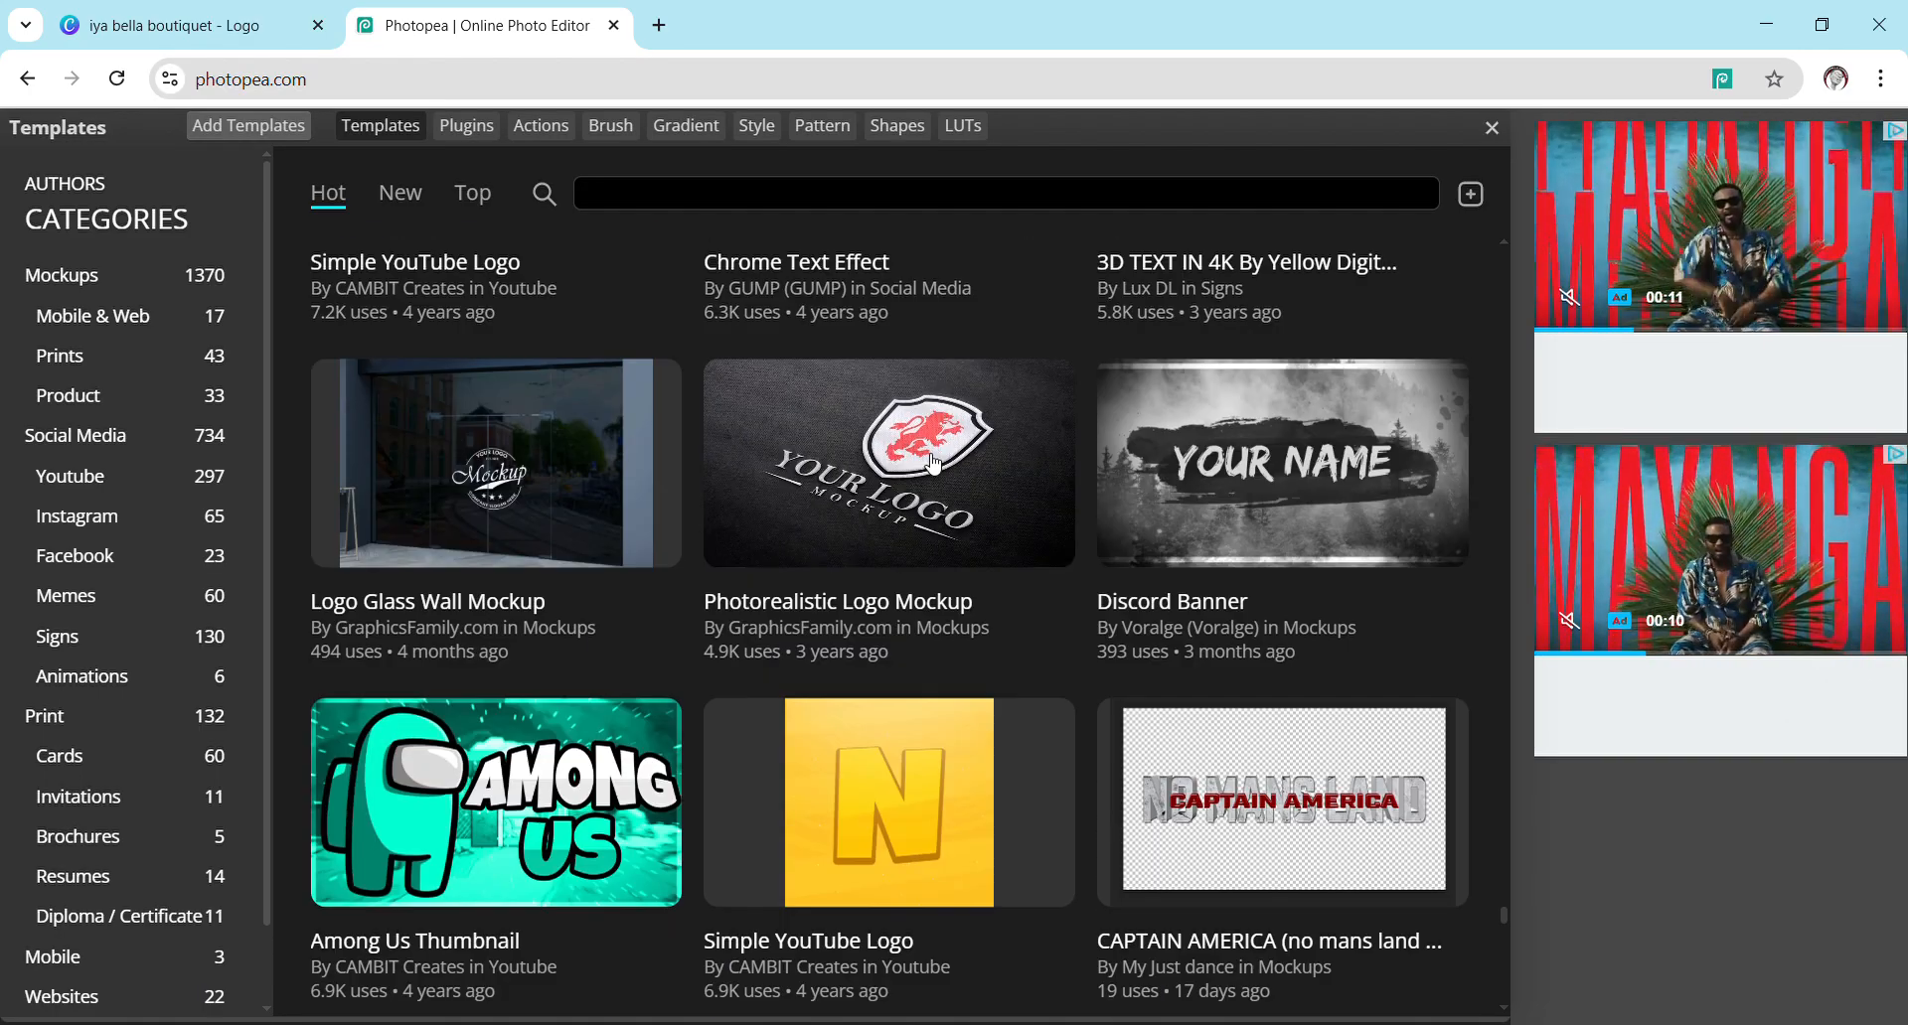
{"action": "scroll", "coordinate": [934, 465], "scroll_direction": "up", "scroll_amount": 11}
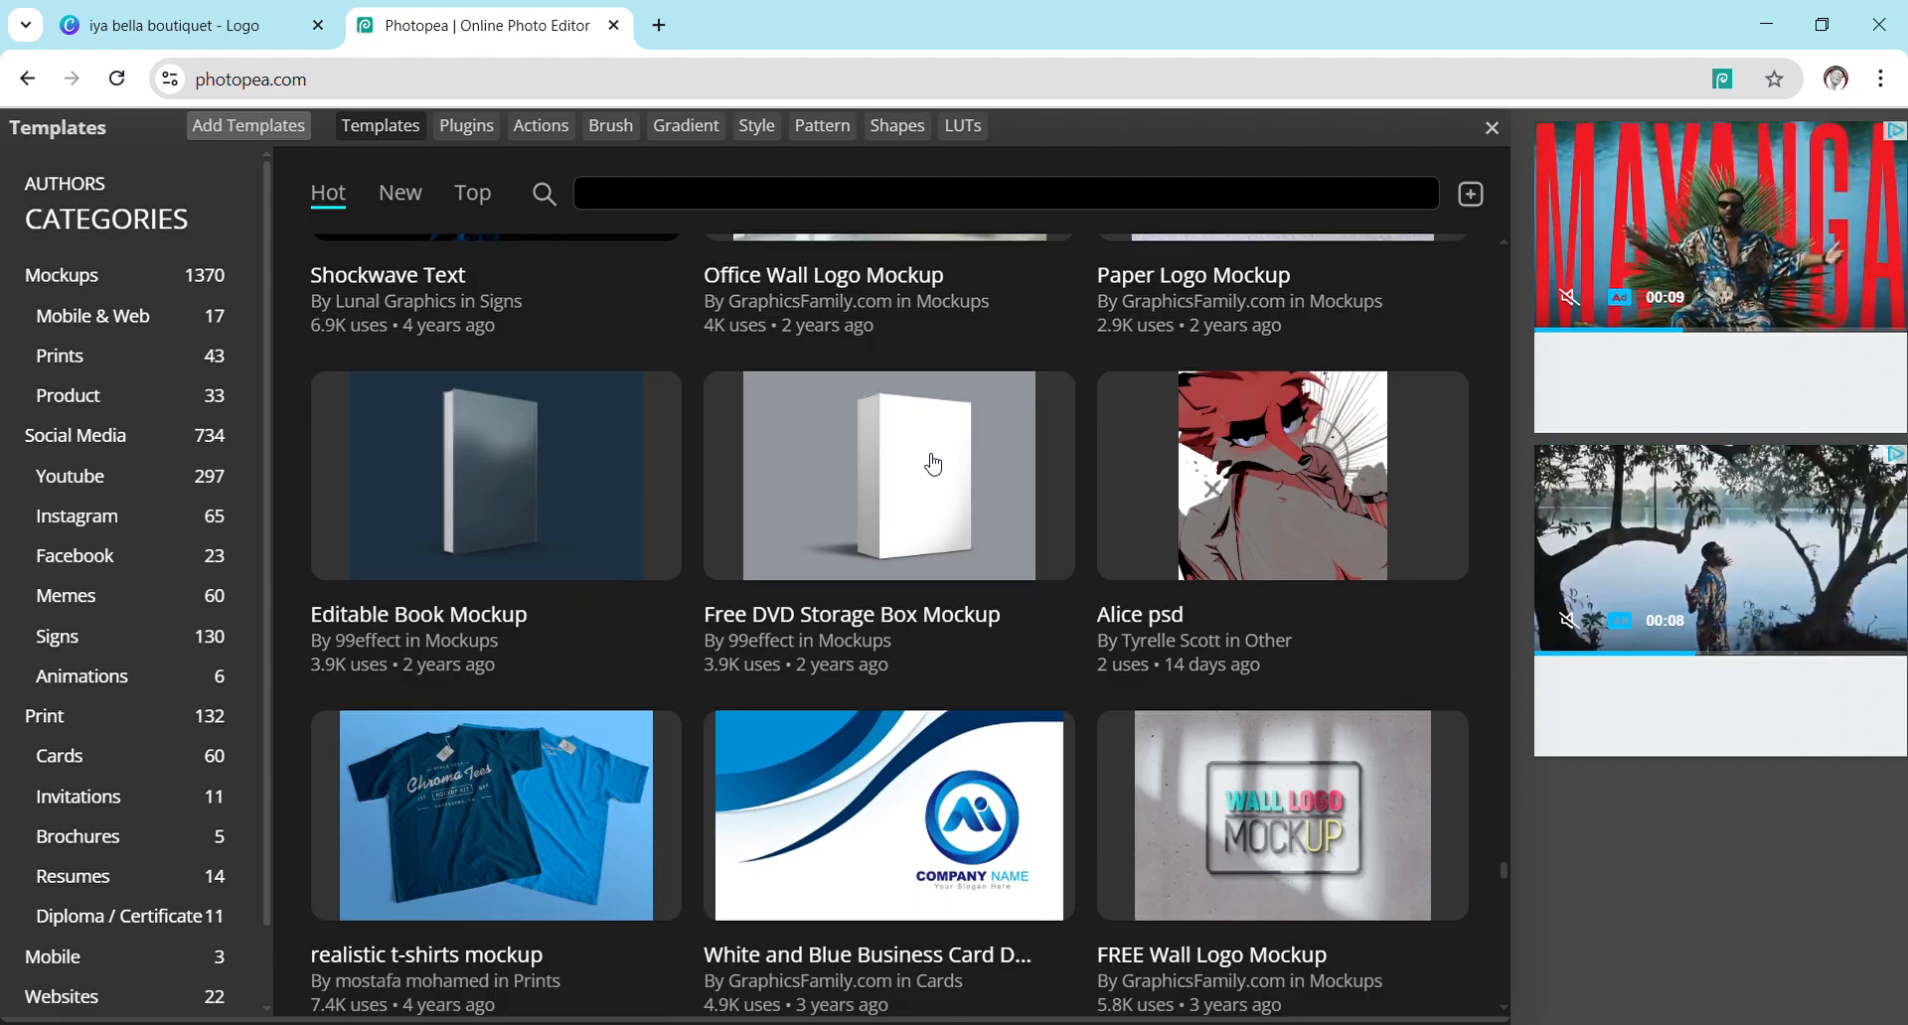
{"action": "scroll", "coordinate": [933, 460], "scroll_direction": "up", "scroll_amount": 8}
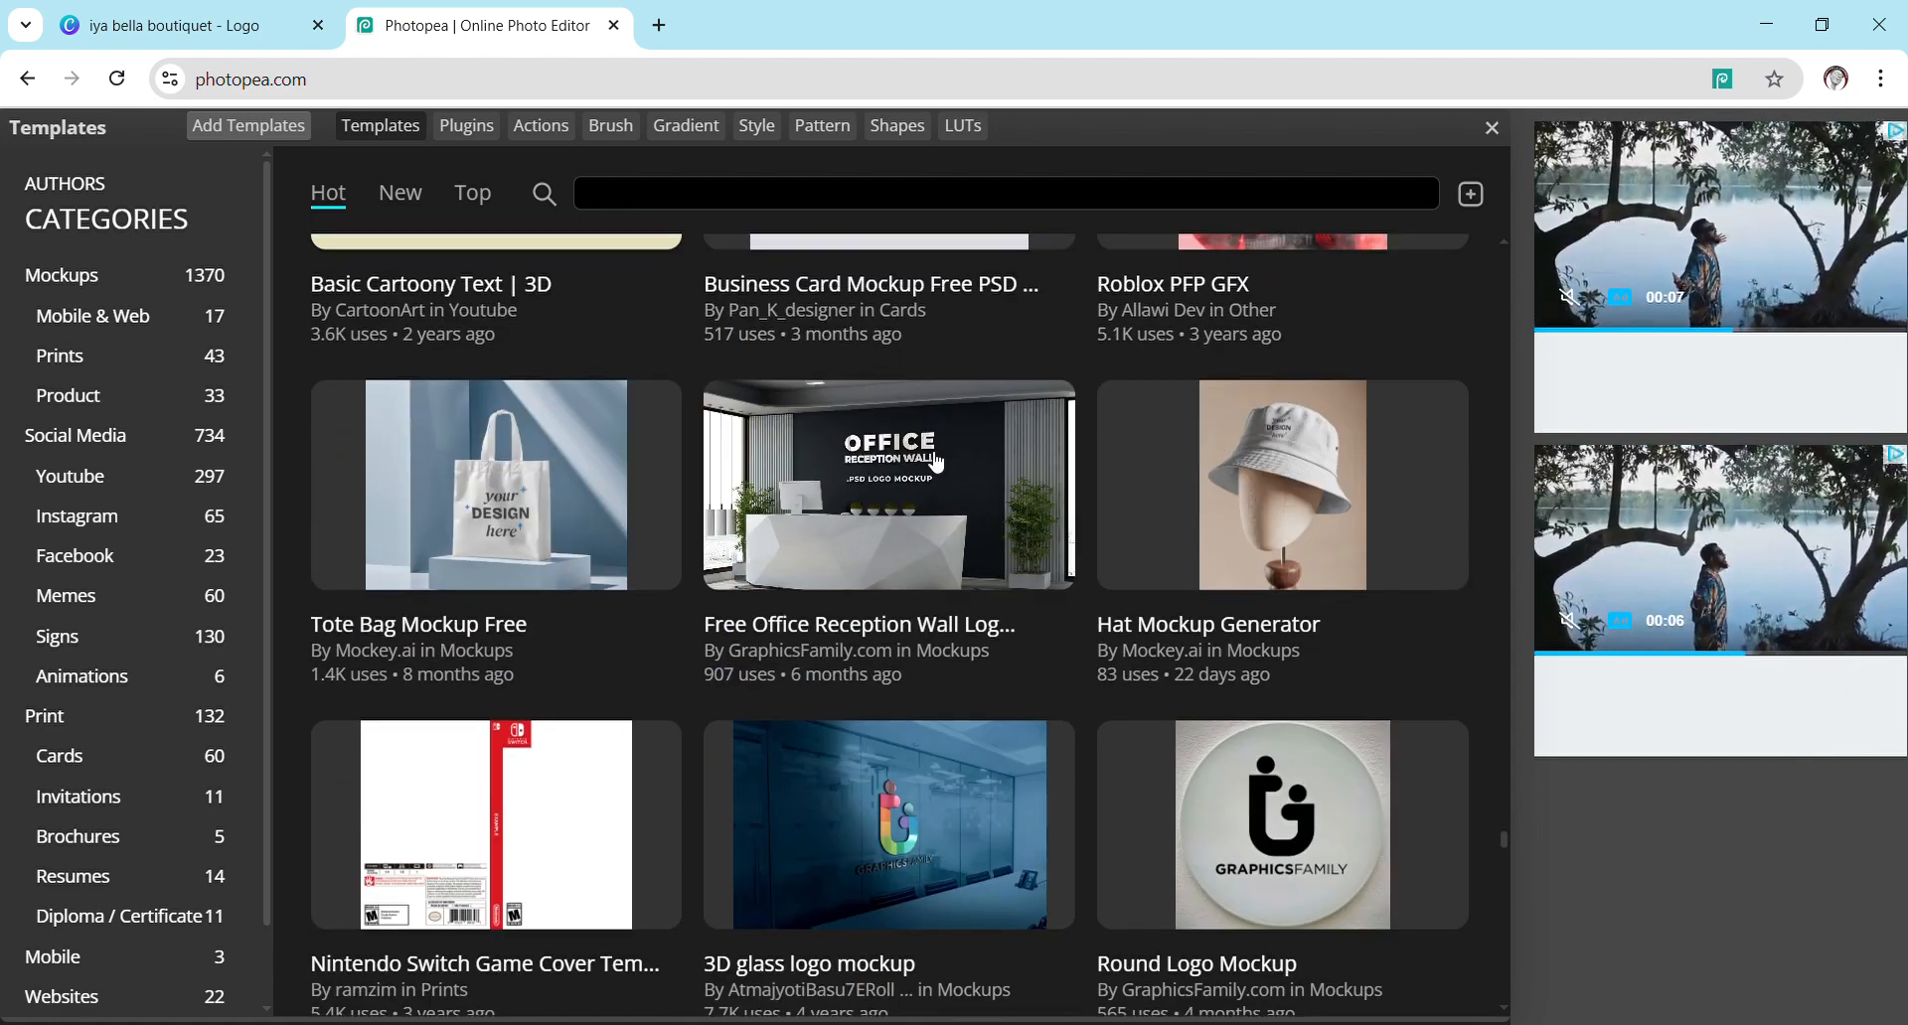
{"action": "scroll", "coordinate": [936, 462], "scroll_direction": "up", "scroll_amount": 15}
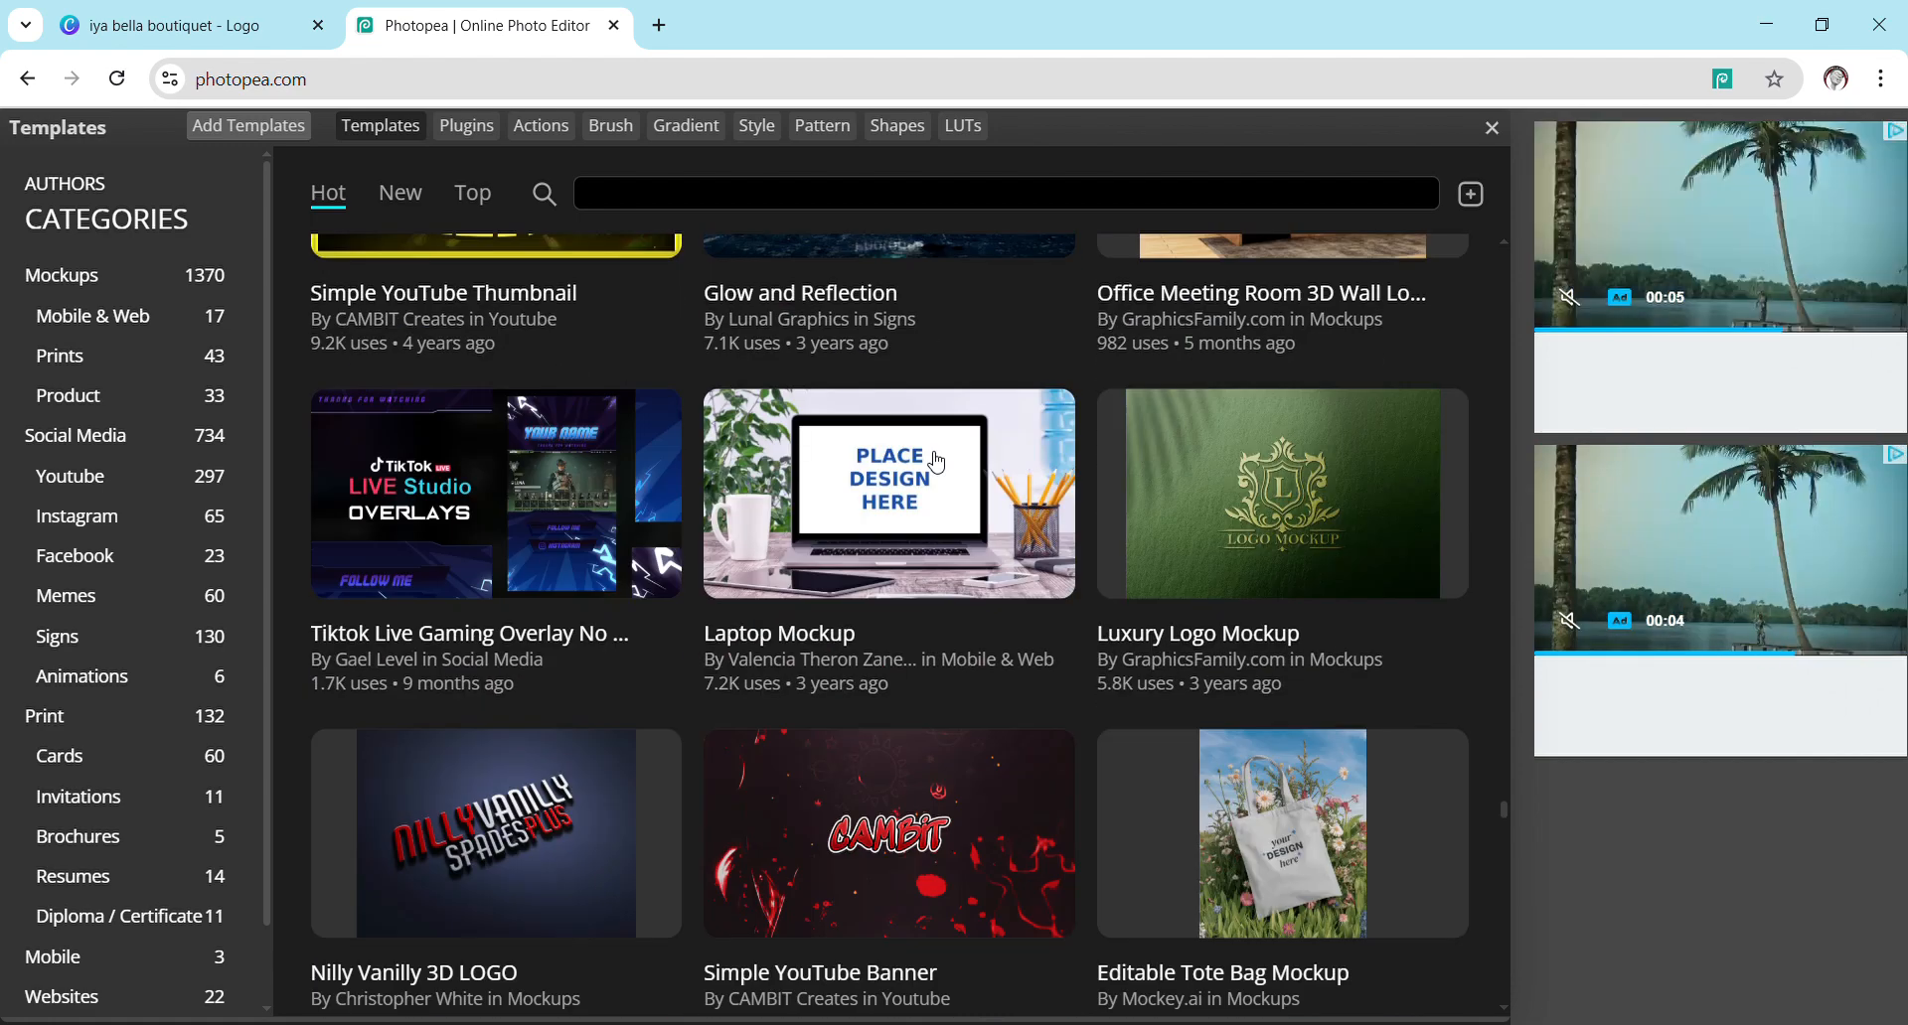
{"action": "scroll", "coordinate": [936, 462], "scroll_direction": "up", "scroll_amount": 12}
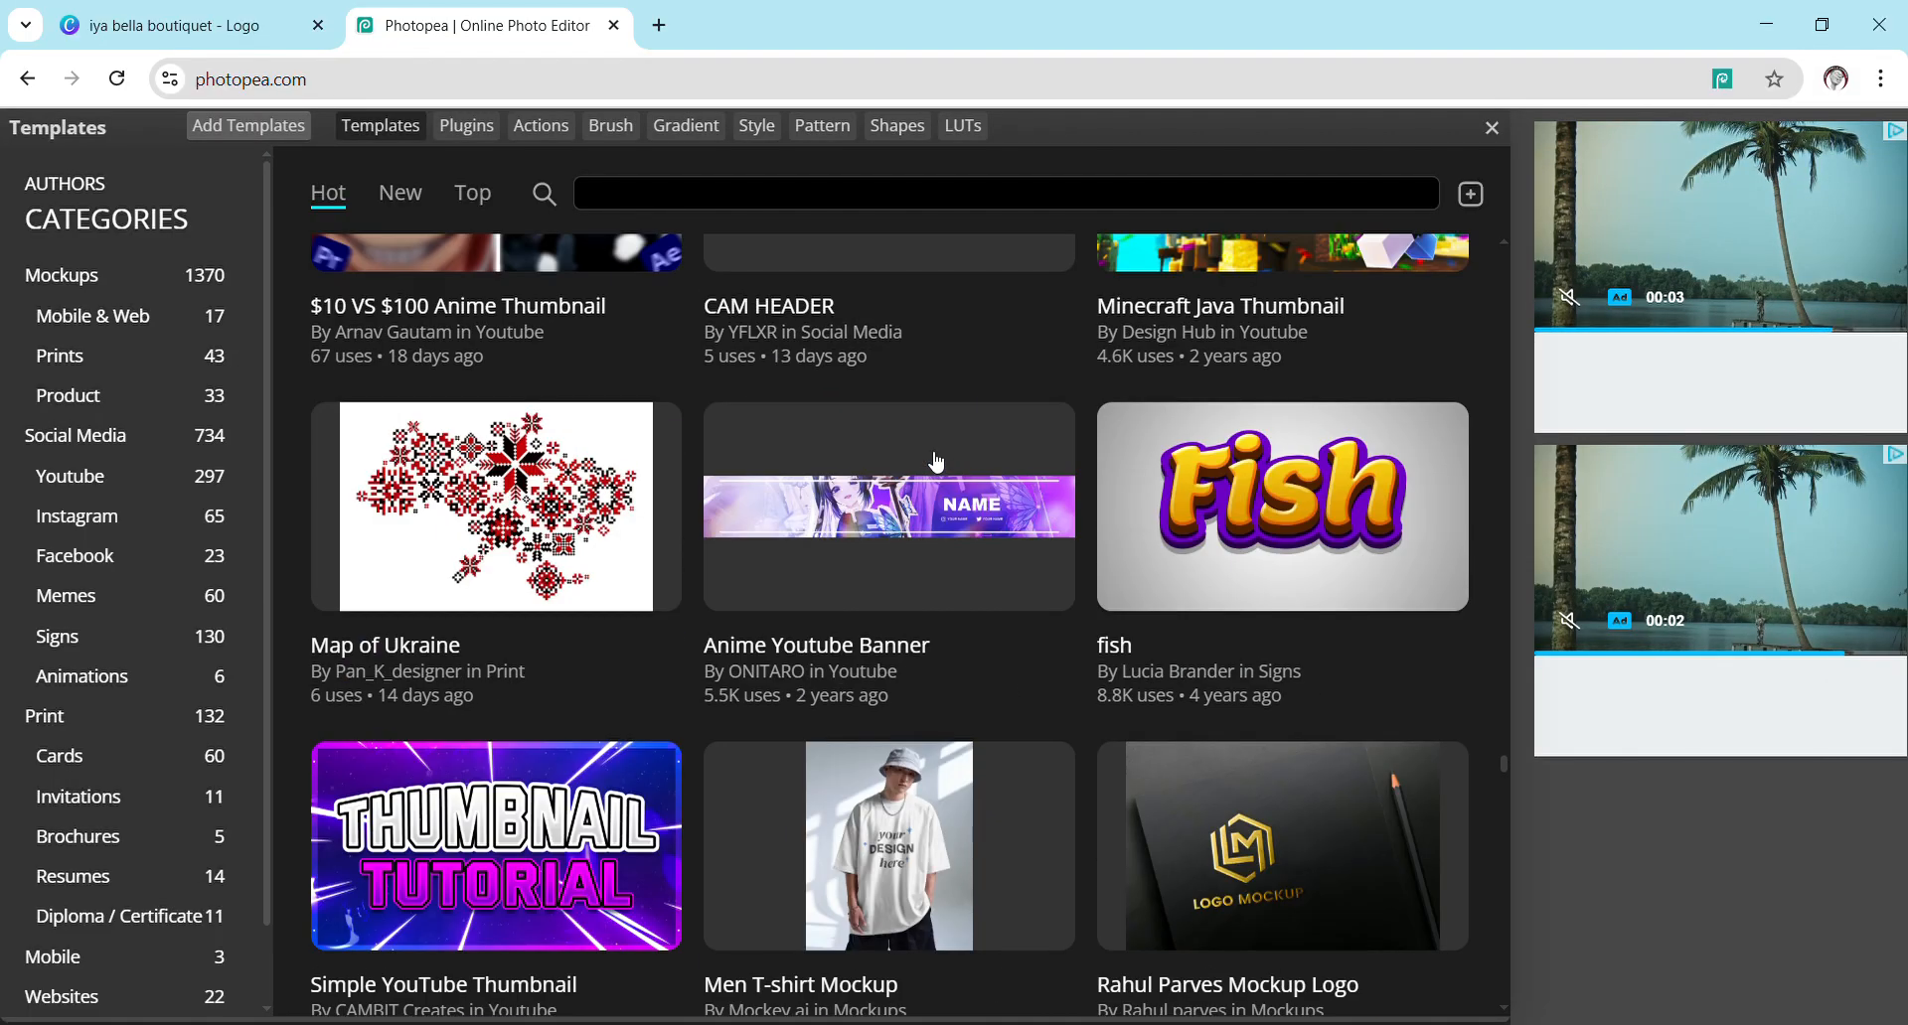
{"action": "scroll", "coordinate": [936, 462], "scroll_direction": "up", "scroll_amount": 14}
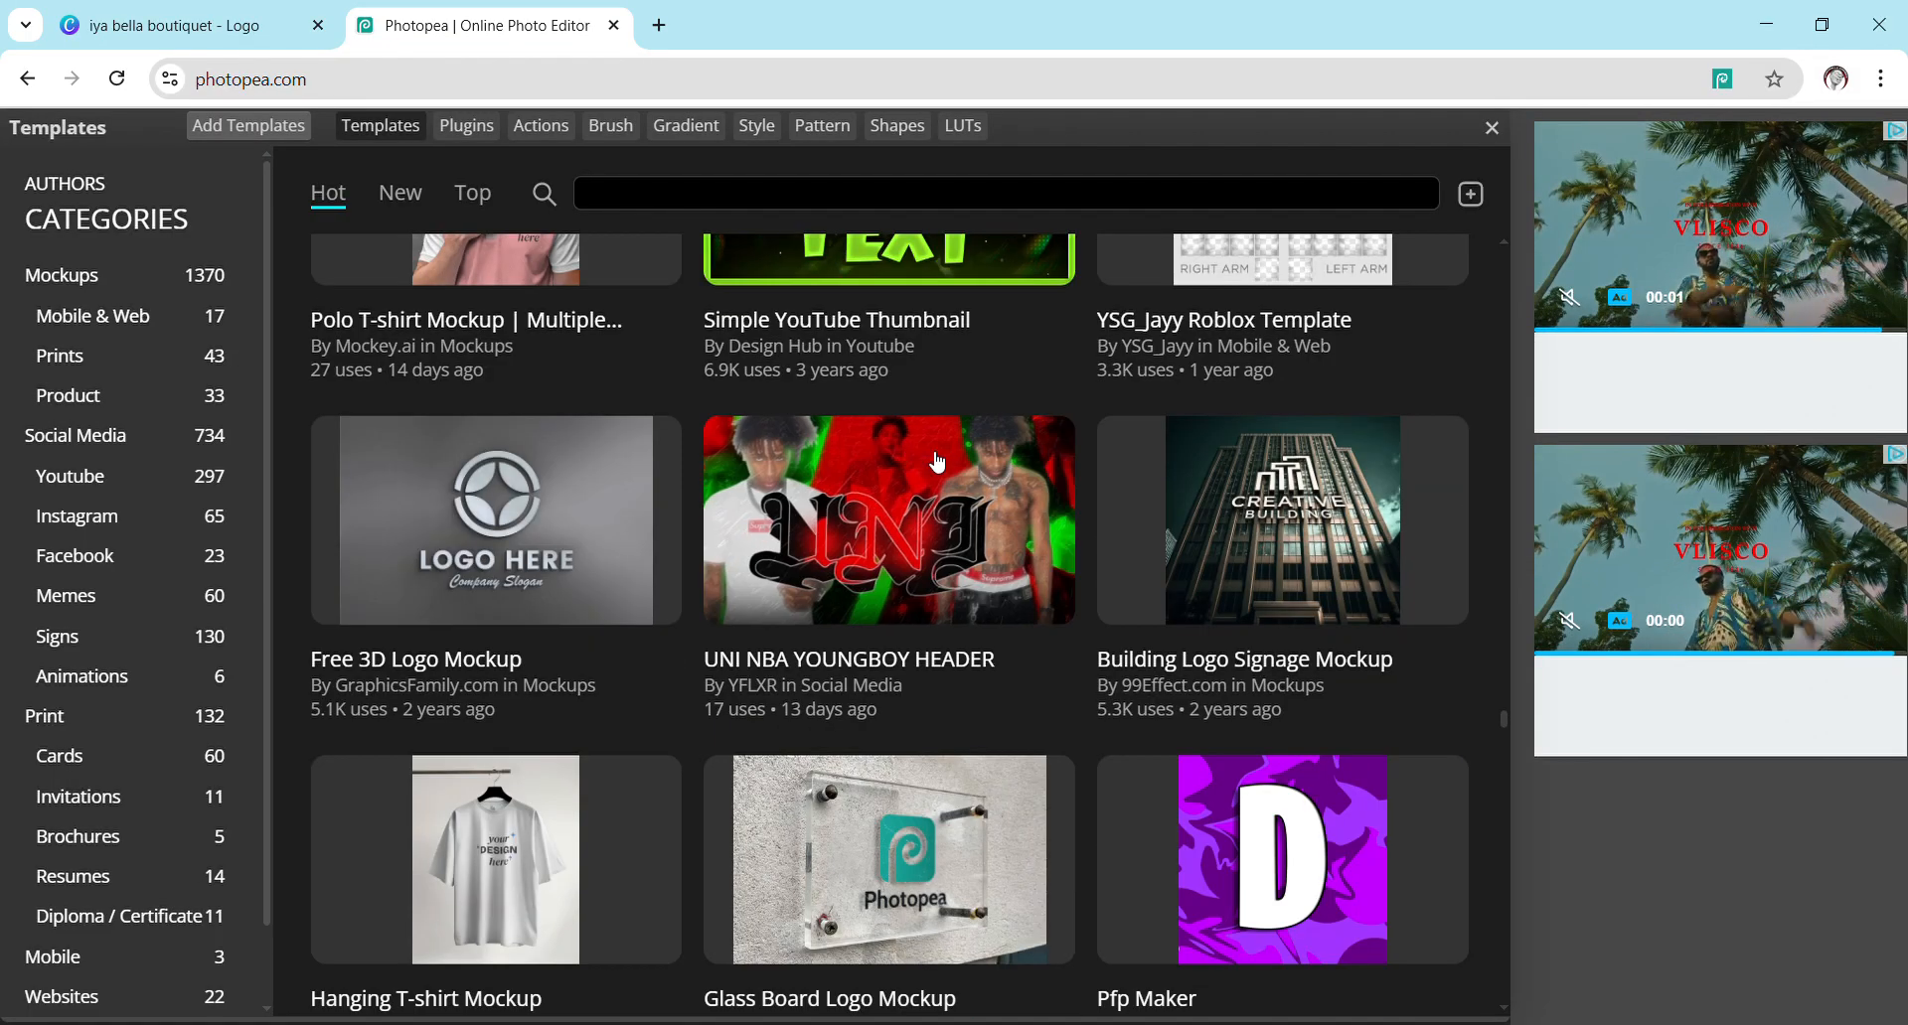
{"action": "scroll", "coordinate": [938, 460], "scroll_direction": "down", "scroll_amount": 6}
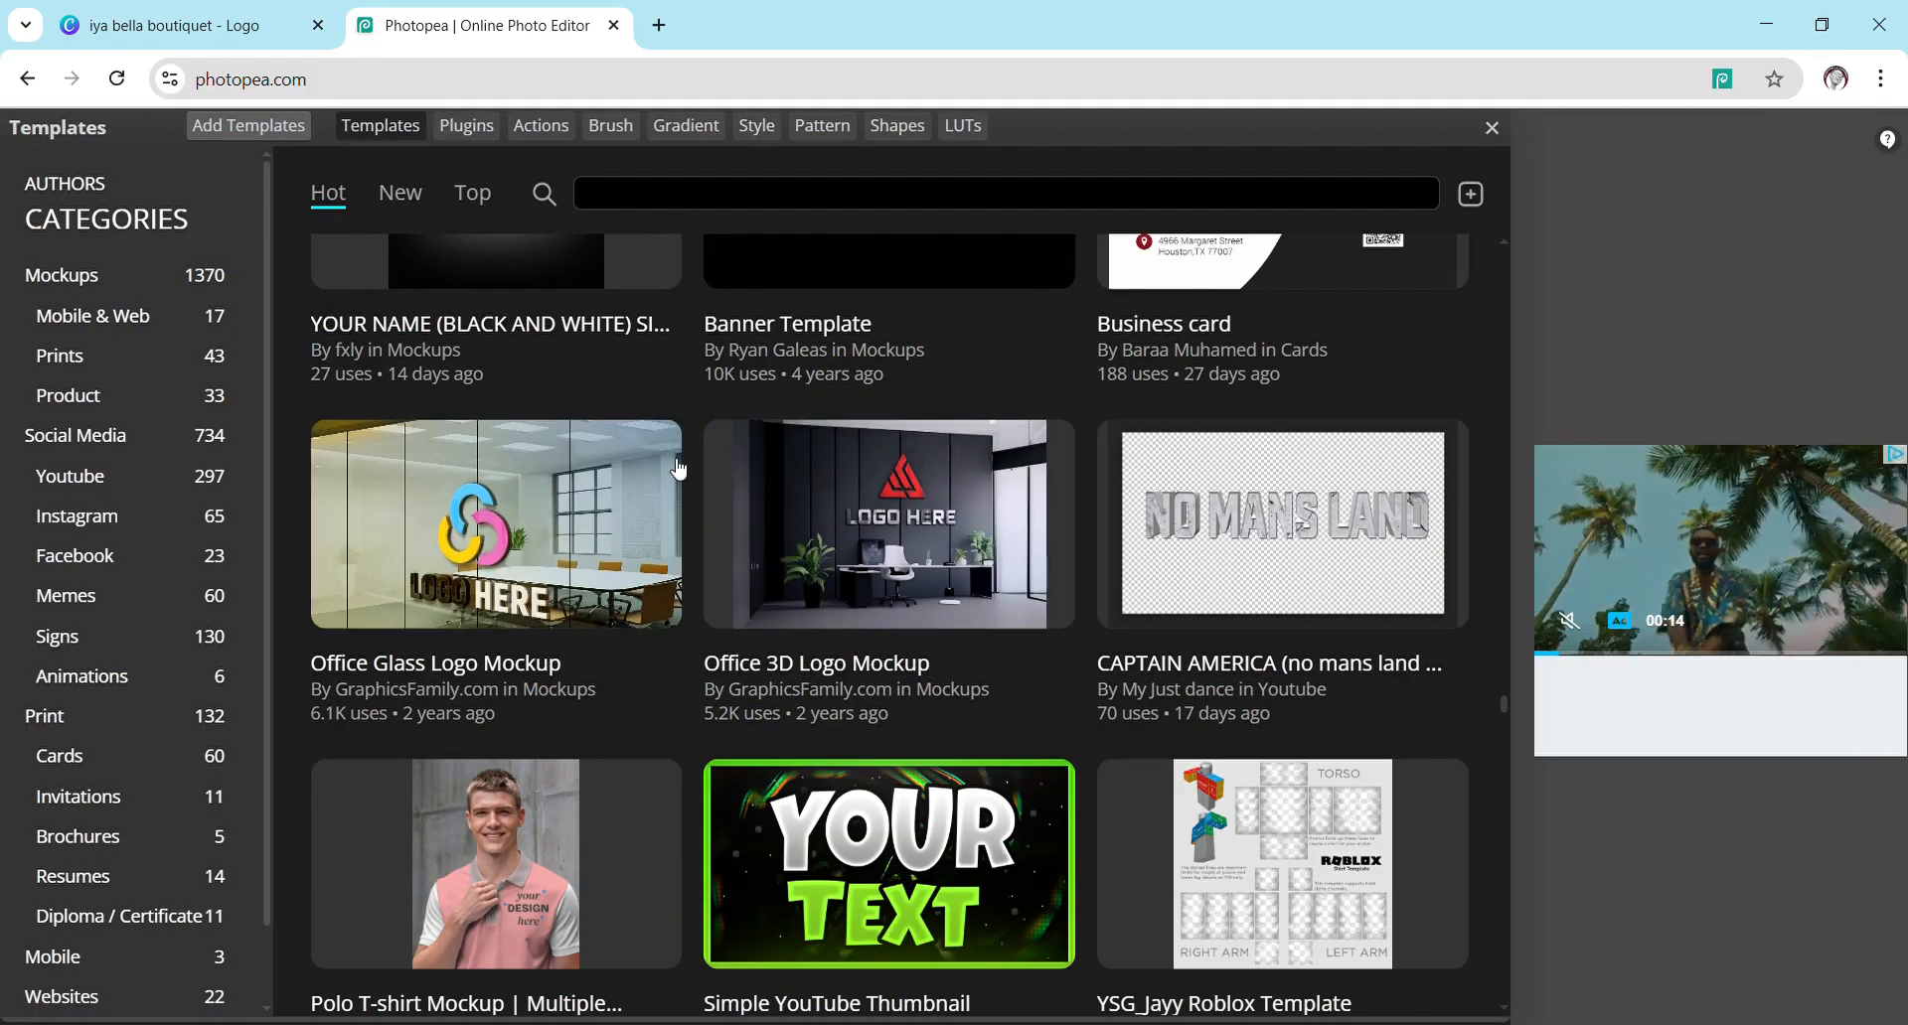
{"action": "scroll", "coordinate": [689, 426], "scroll_direction": "up", "scroll_amount": 6}
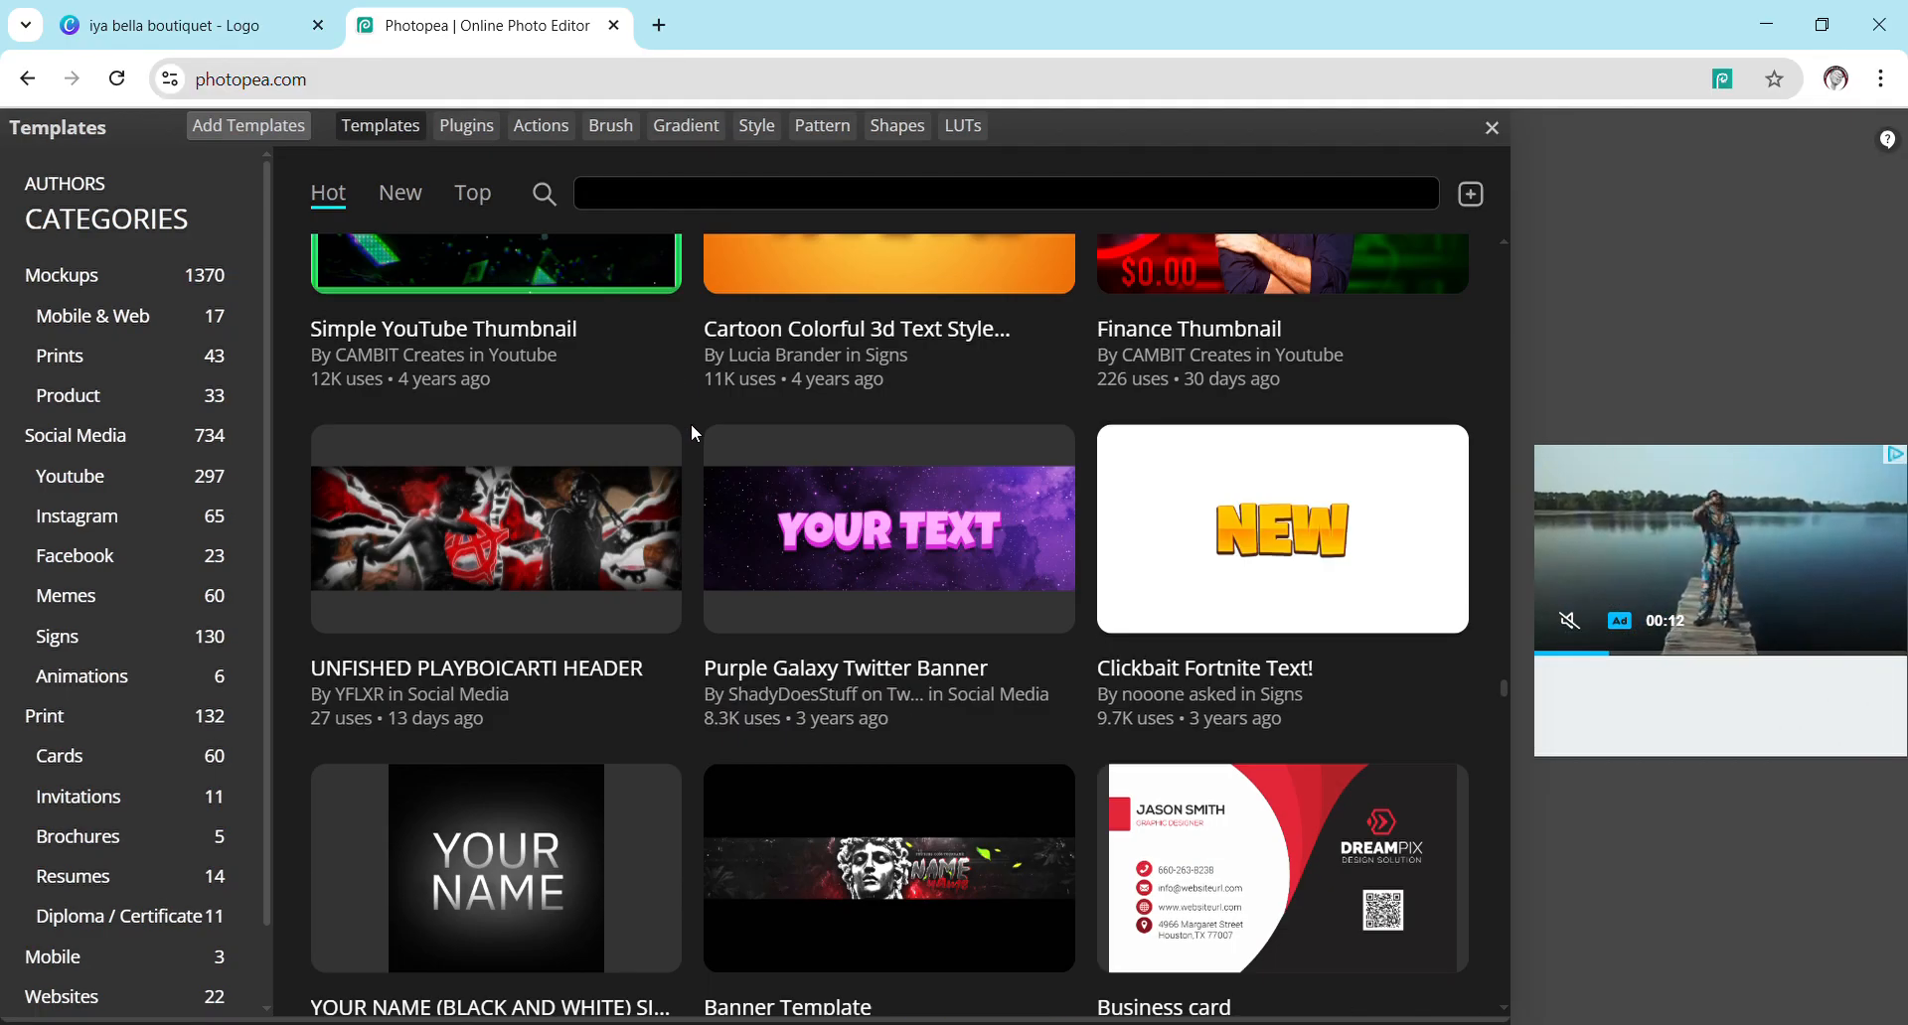
{"action": "scroll", "coordinate": [690, 424], "scroll_direction": "up", "scroll_amount": 12}
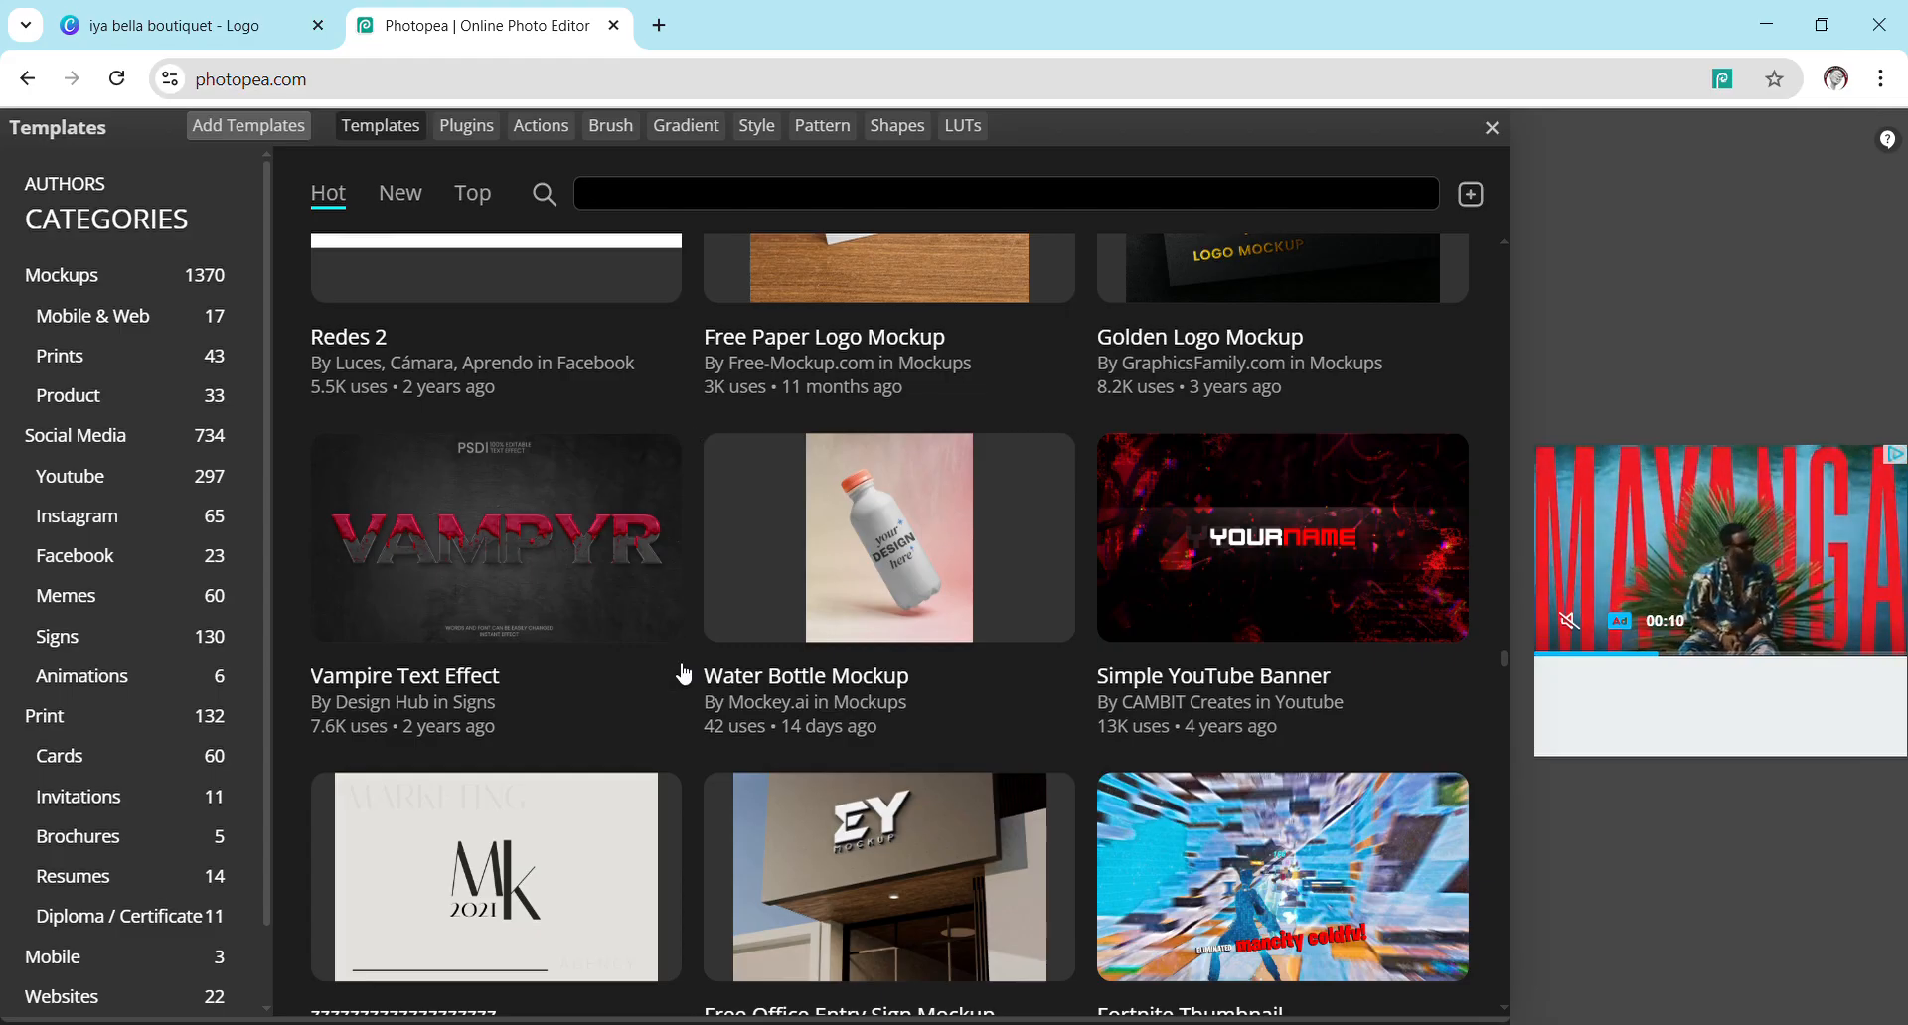
{"action": "scroll", "coordinate": [602, 576], "scroll_direction": "down", "scroll_amount": 6}
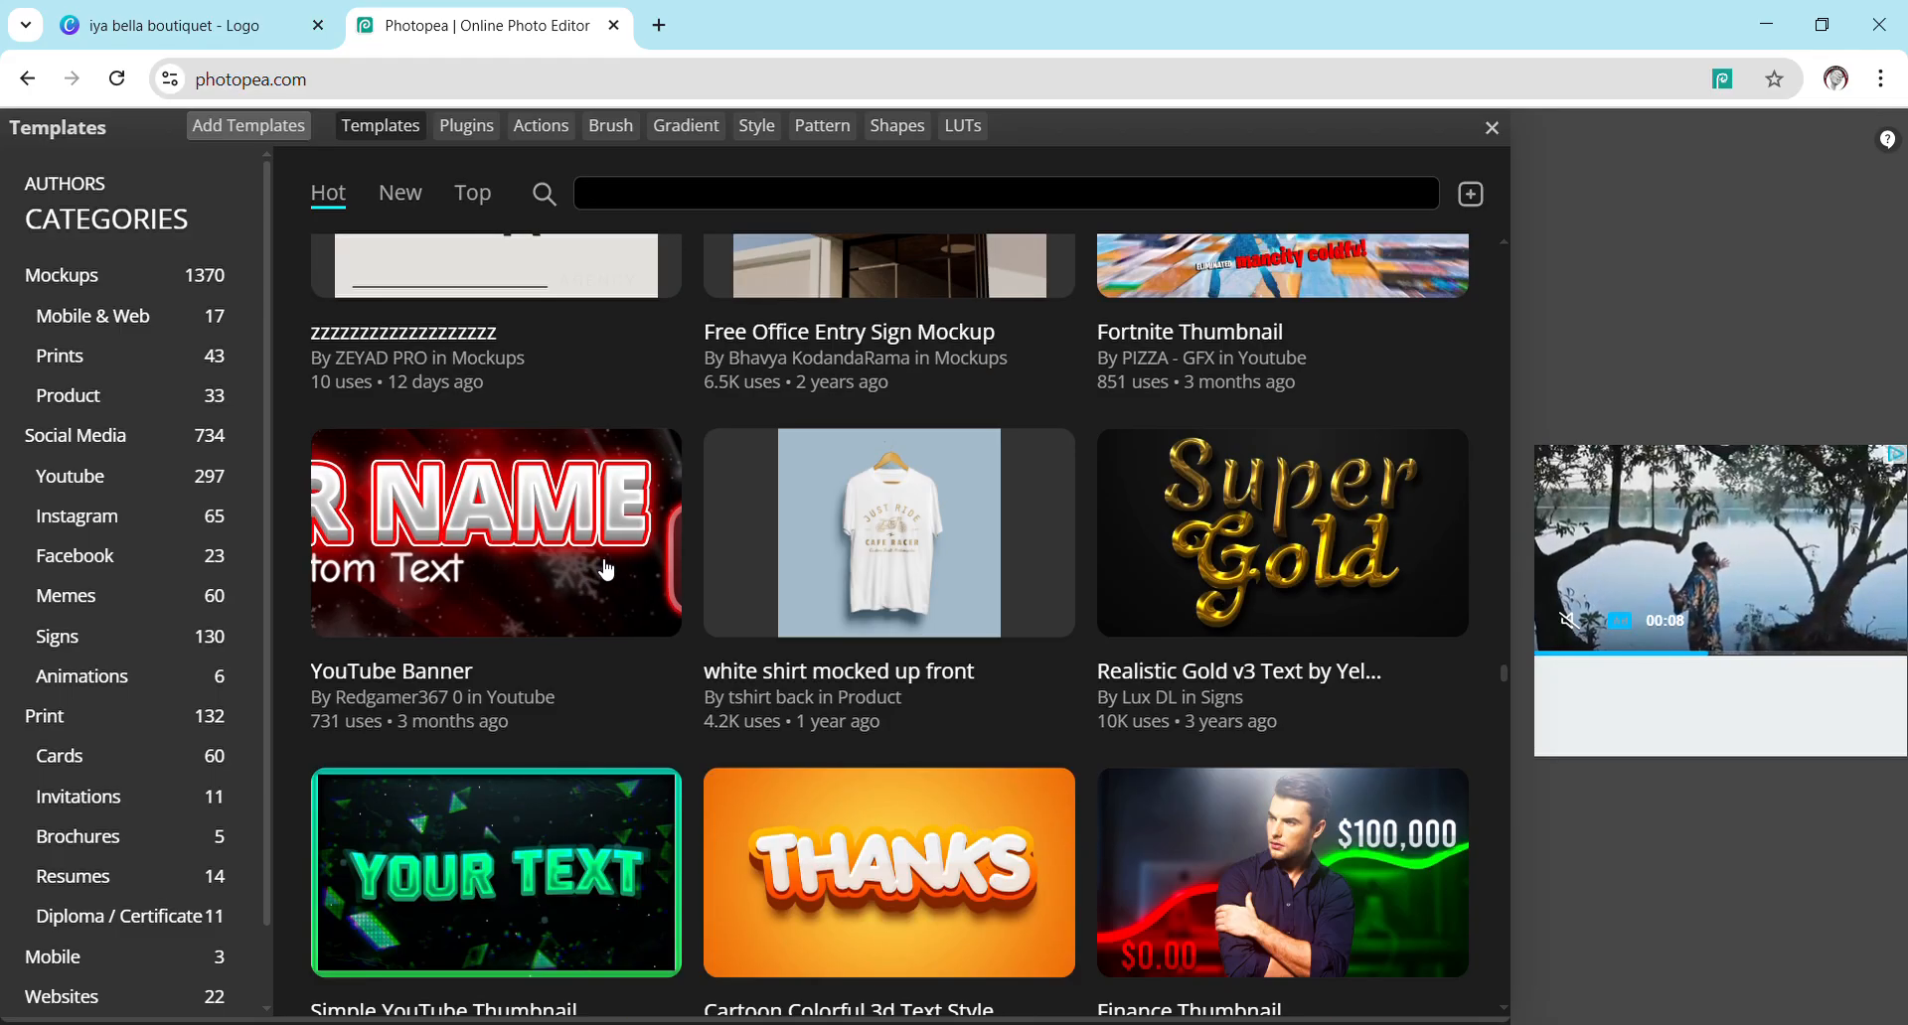
{"action": "scroll", "coordinate": [606, 571], "scroll_direction": "down", "scroll_amount": 3}
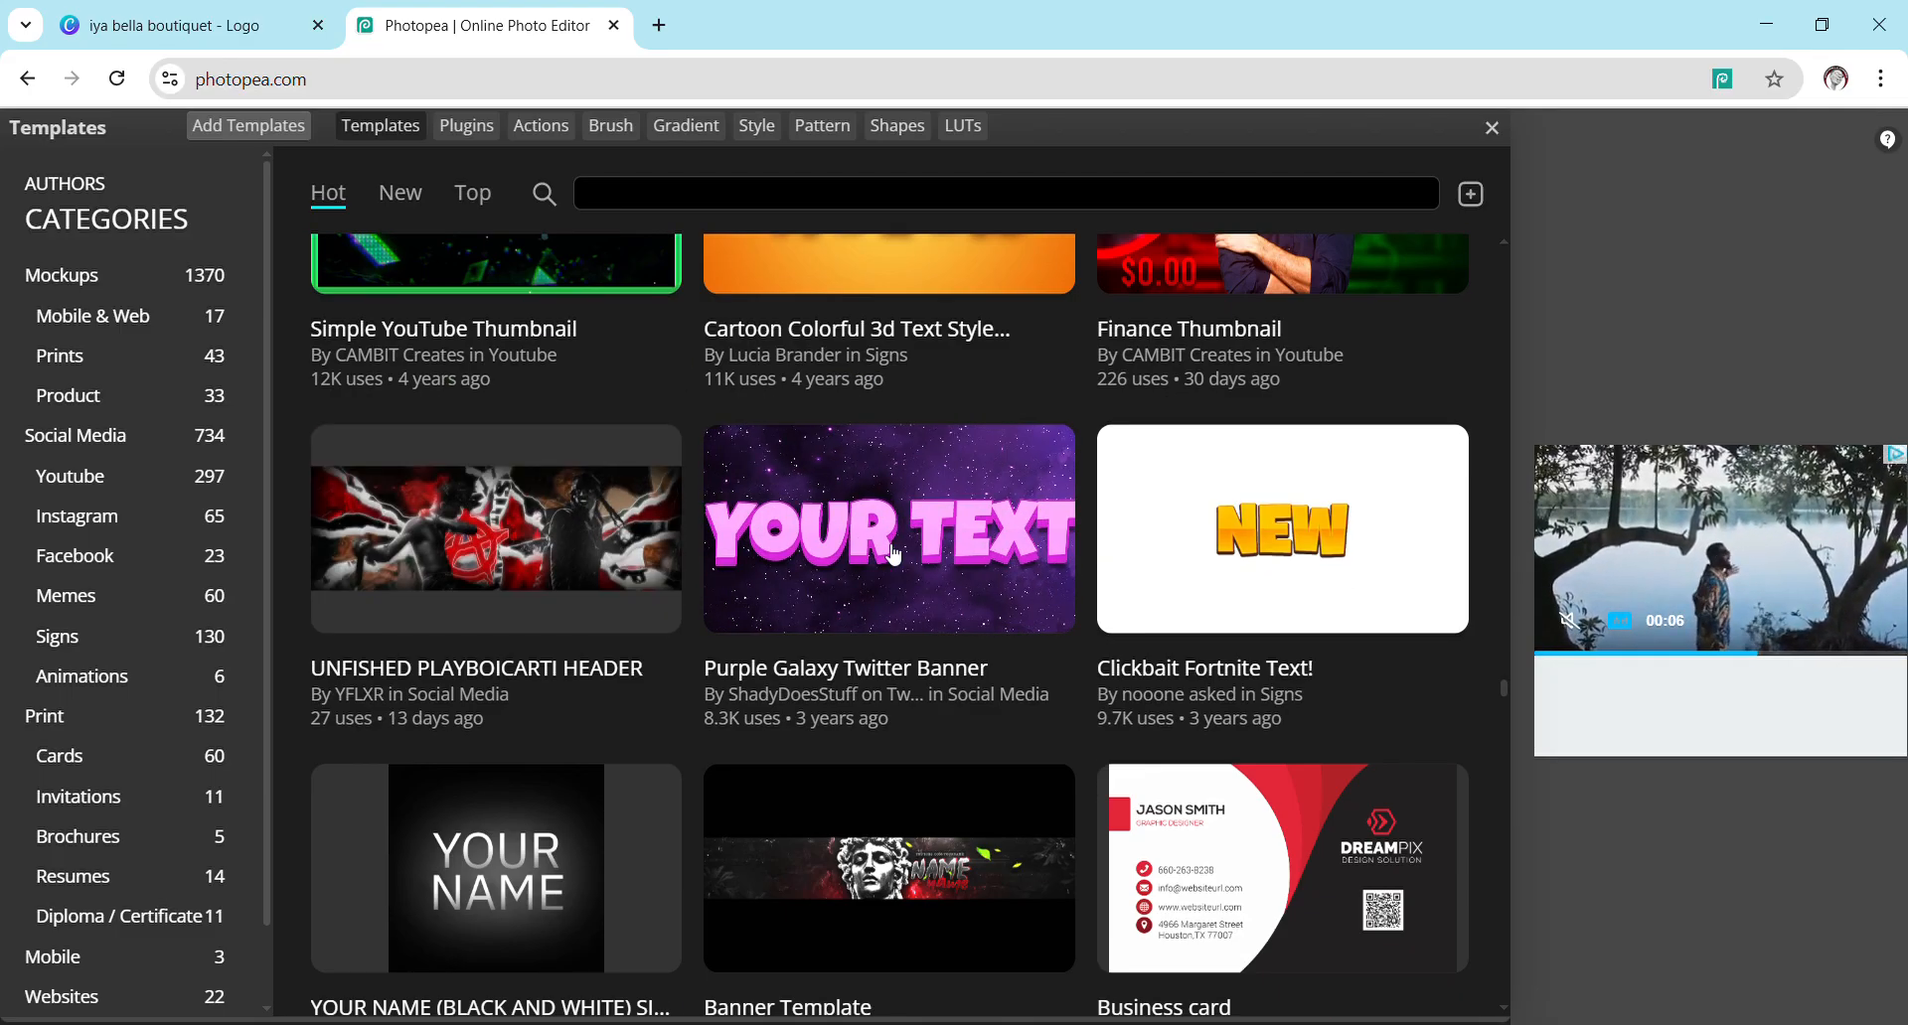
{"action": "scroll", "coordinate": [893, 554], "scroll_direction": "down", "scroll_amount": 6}
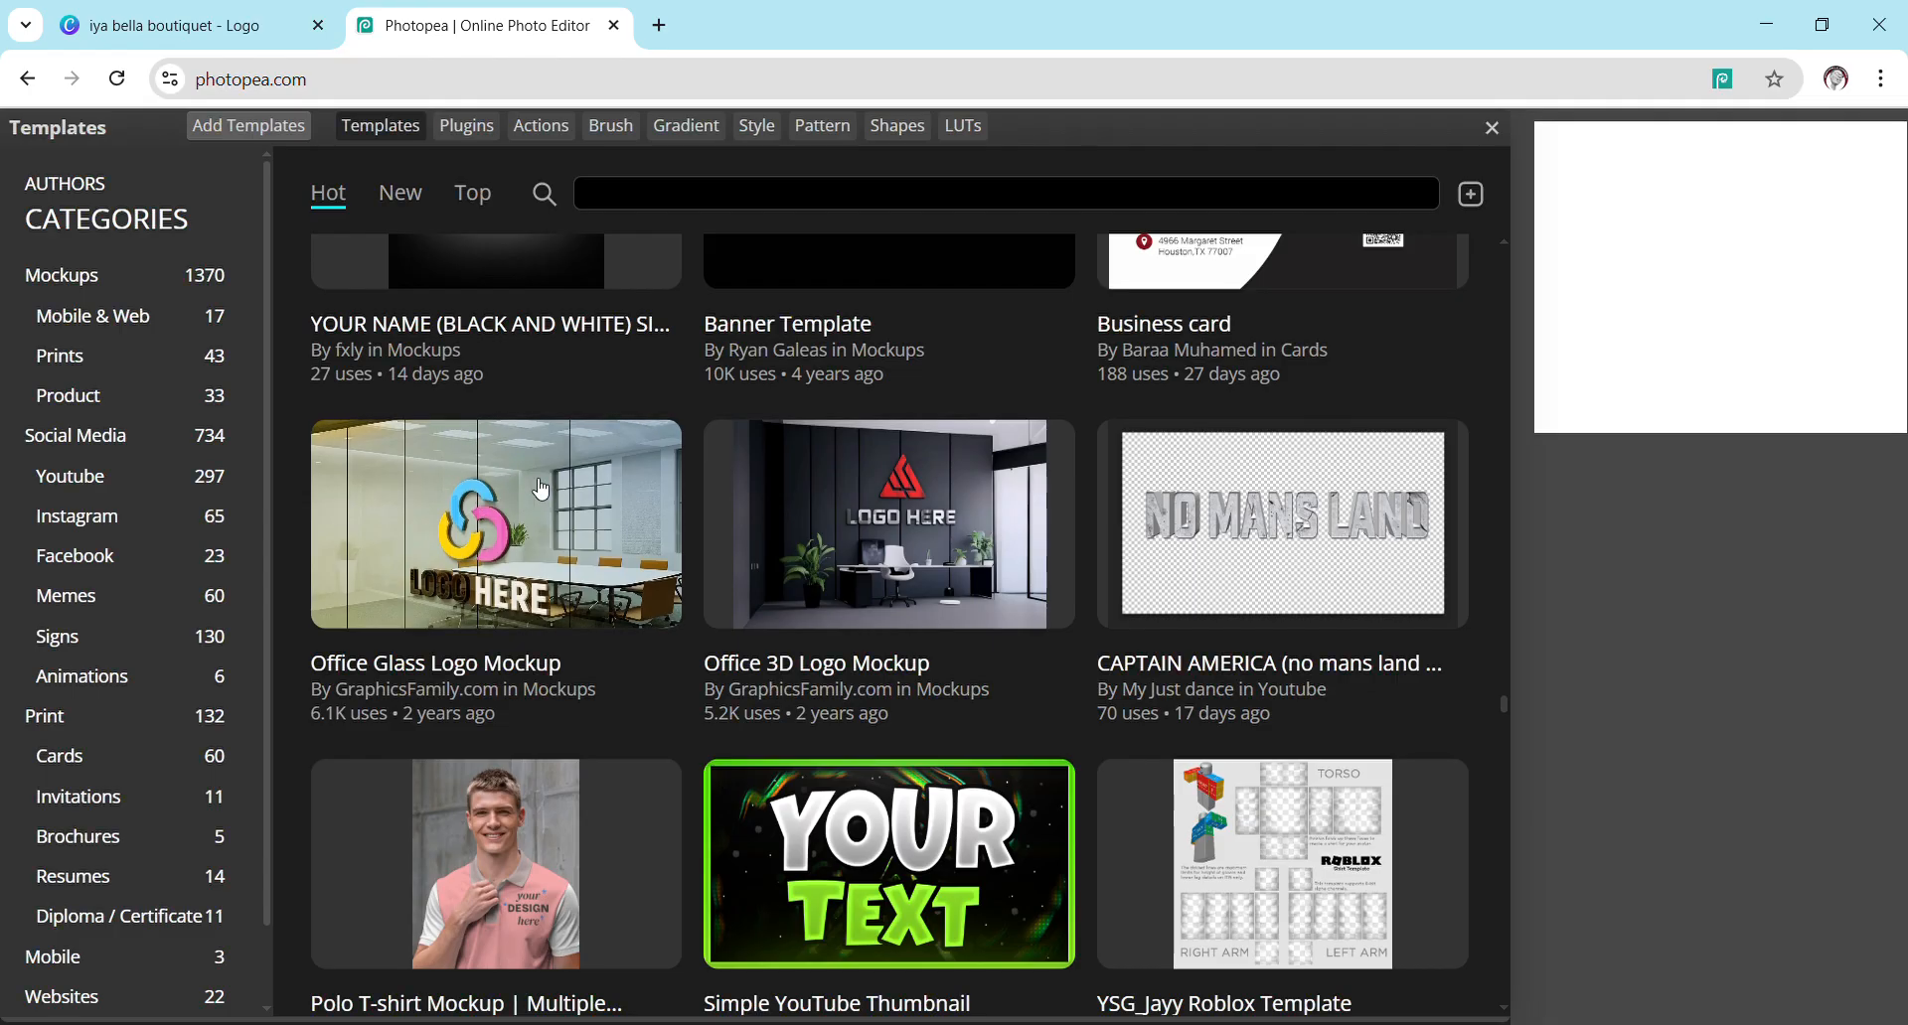
{"action": "scroll", "coordinate": [669, 519], "scroll_direction": "up", "scroll_amount": 5}
{"action": "scroll", "coordinate": [669, 519], "scroll_direction": "up", "scroll_amount": 8}
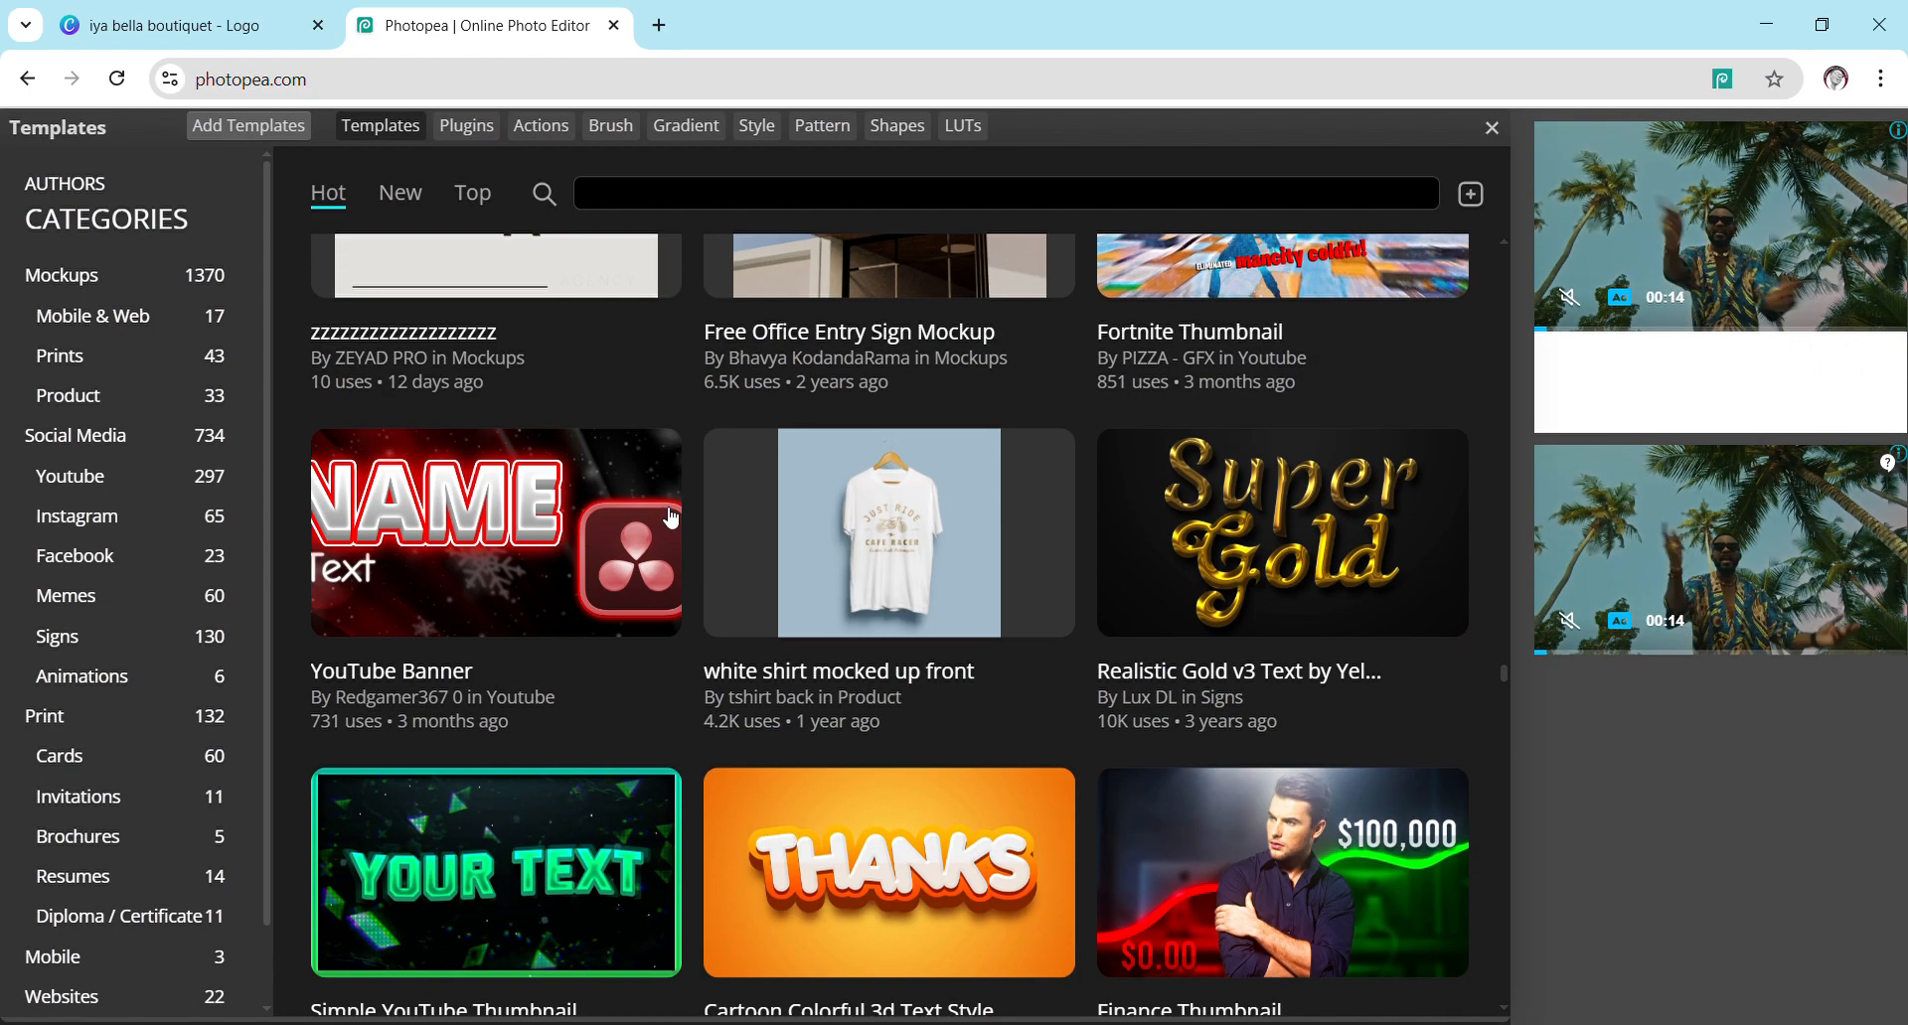
{"action": "scroll", "coordinate": [677, 505], "scroll_direction": "up", "scroll_amount": 5}
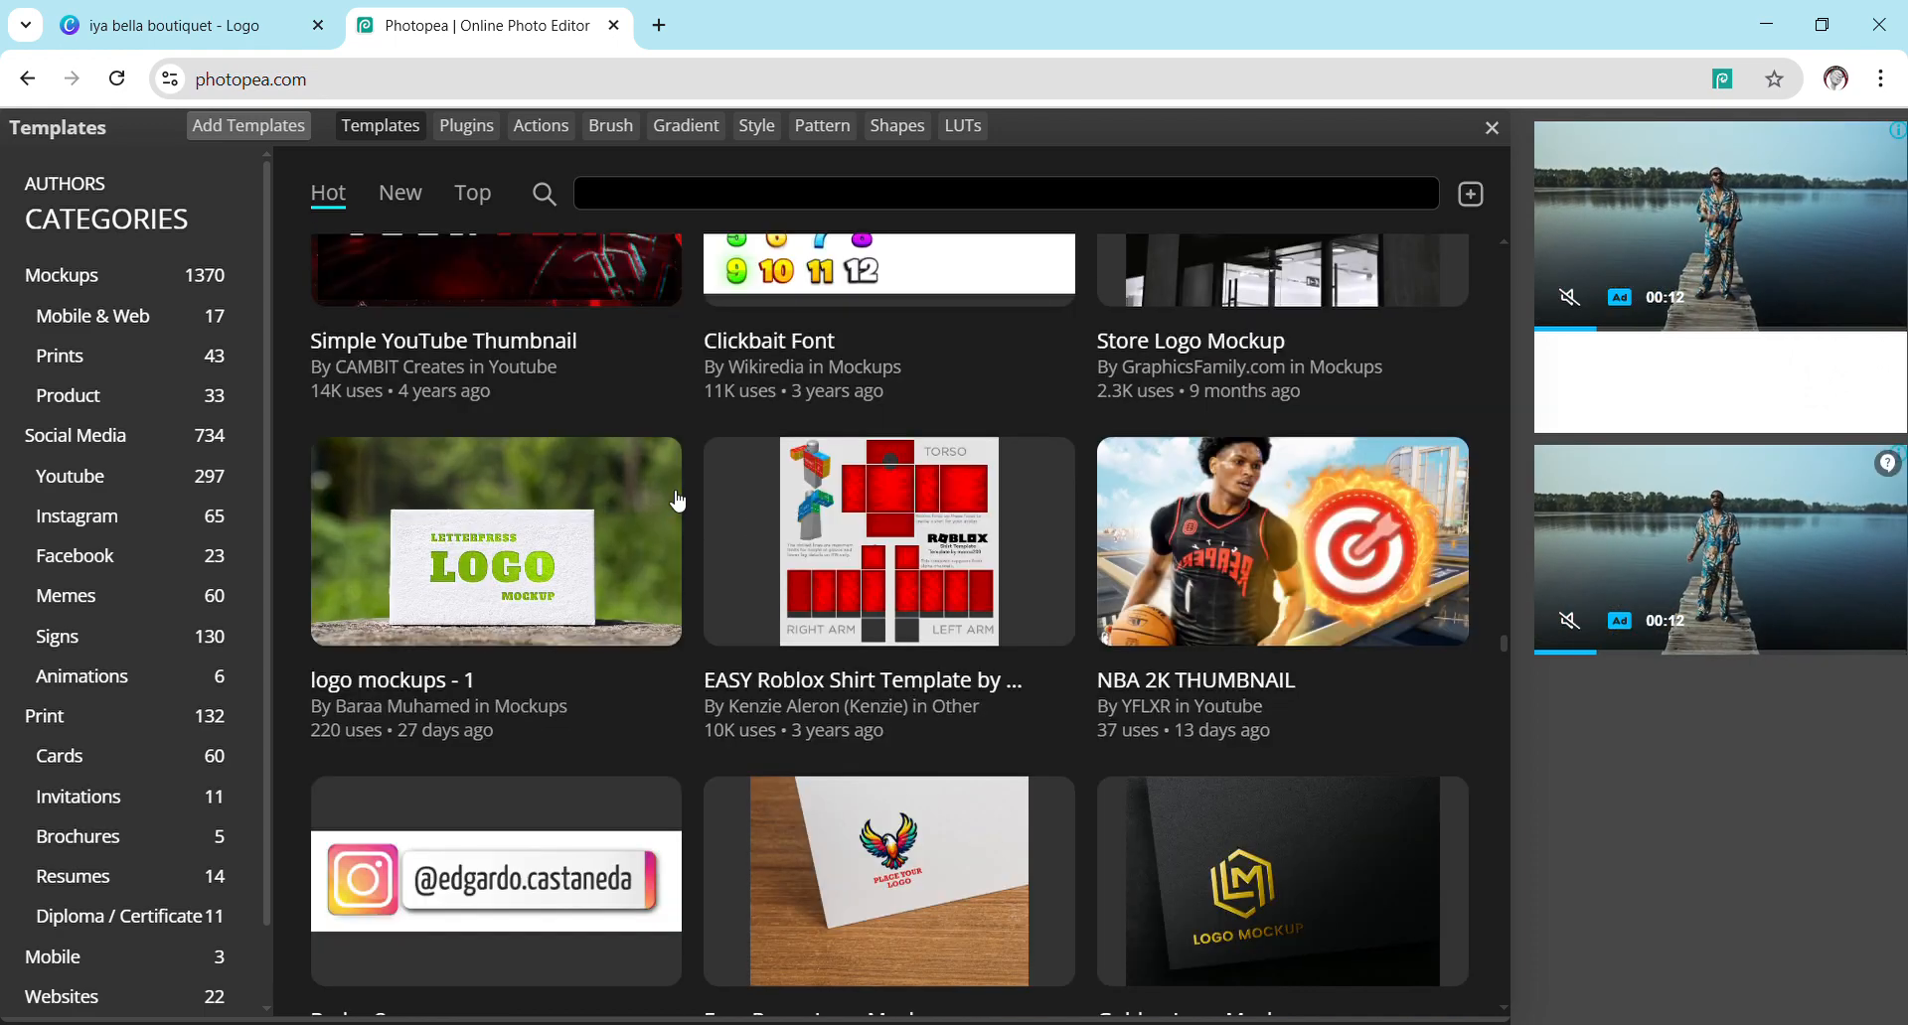
{"action": "scroll", "coordinate": [680, 486], "scroll_direction": "up", "scroll_amount": 5}
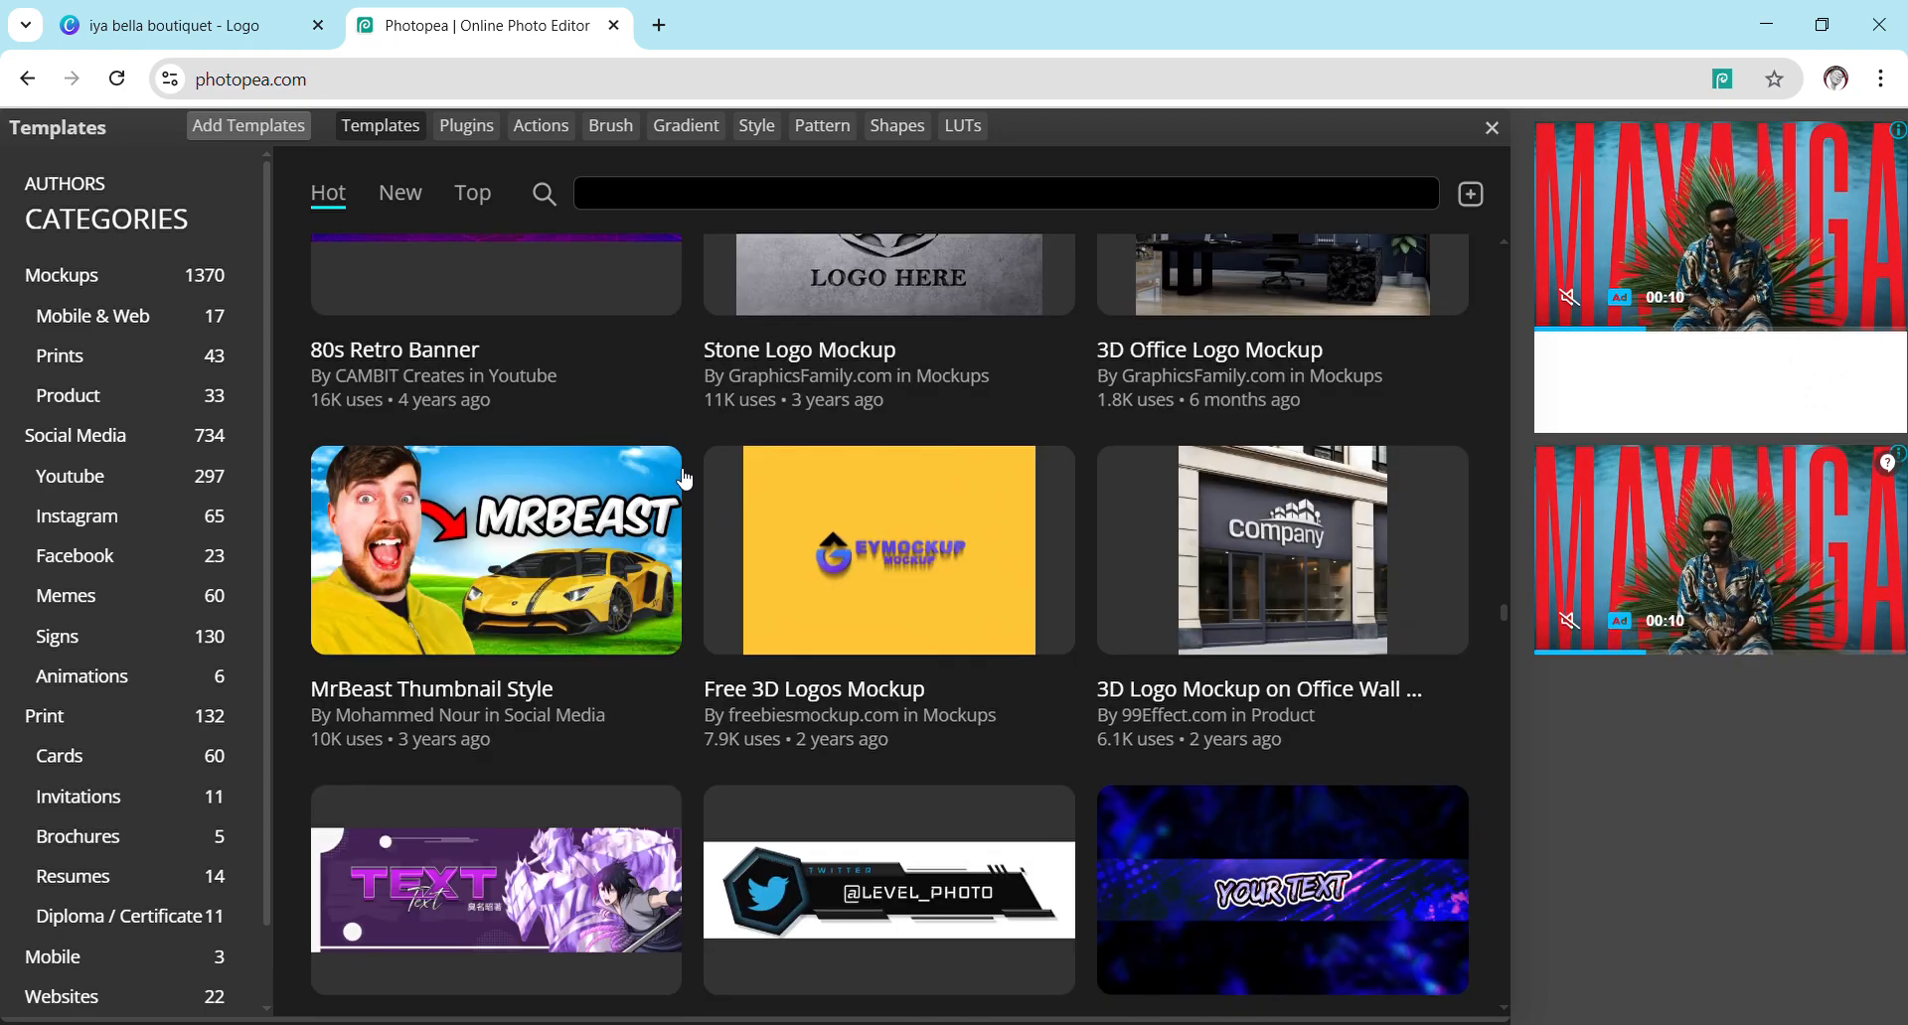
{"action": "scroll", "coordinate": [686, 468], "scroll_direction": "down", "scroll_amount": 5}
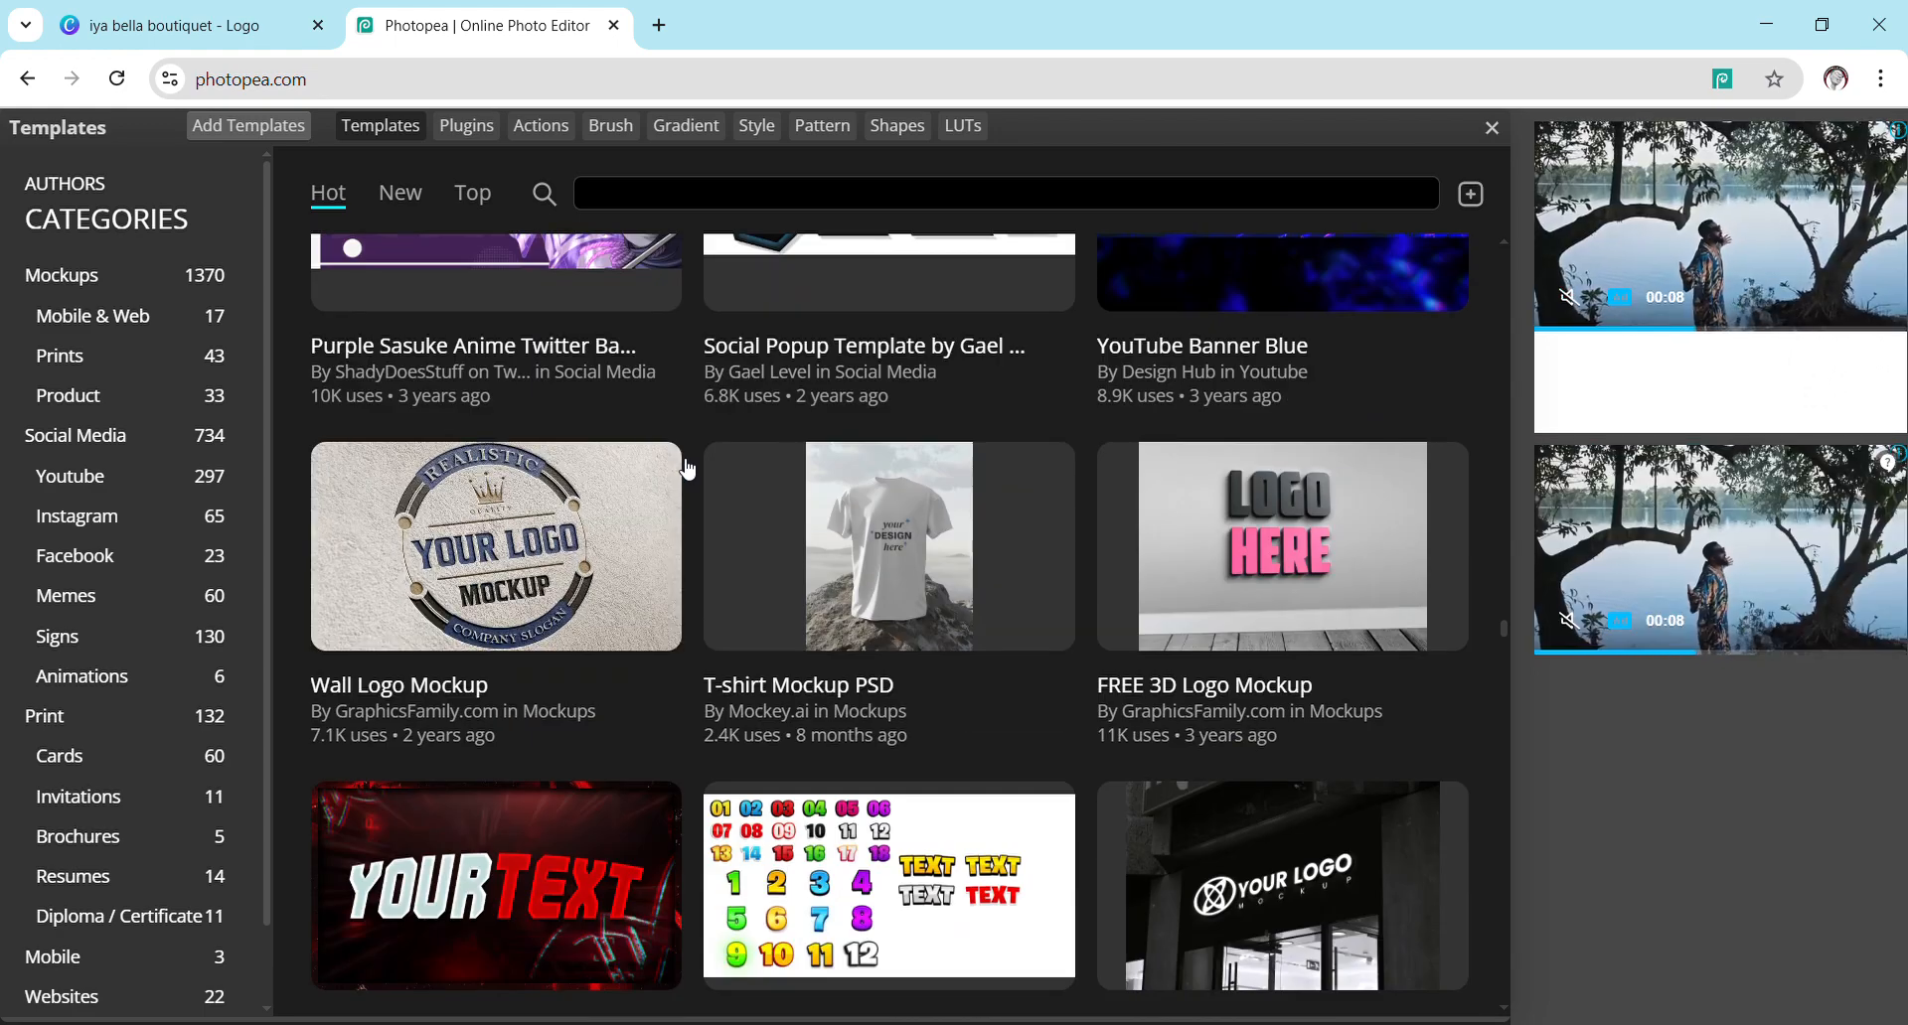
{"action": "scroll", "coordinate": [688, 469], "scroll_direction": "up", "scroll_amount": 3}
{"action": "scroll", "coordinate": [688, 469], "scroll_direction": "down", "scroll_amount": 10}
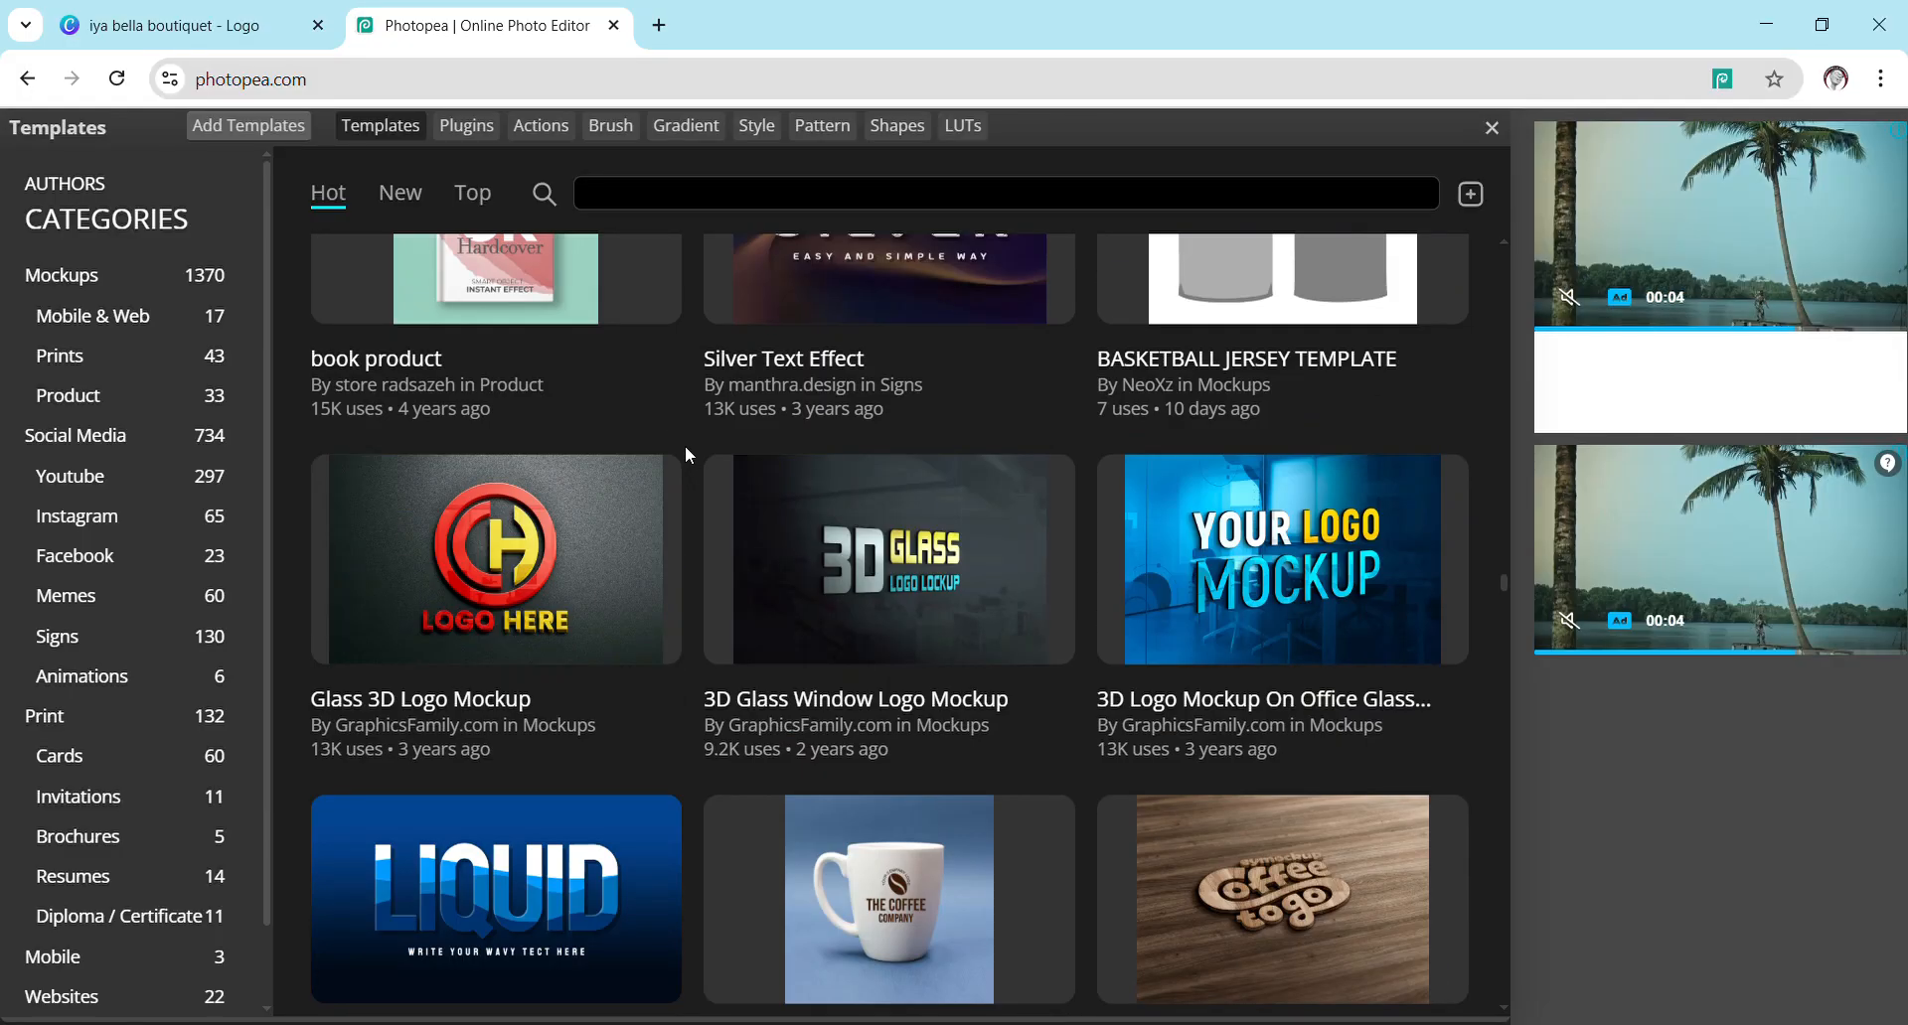
{"action": "scroll", "coordinate": [677, 432], "scroll_direction": "up", "scroll_amount": 5}
{"action": "scroll", "coordinate": [676, 426], "scroll_direction": "up", "scroll_amount": 5}
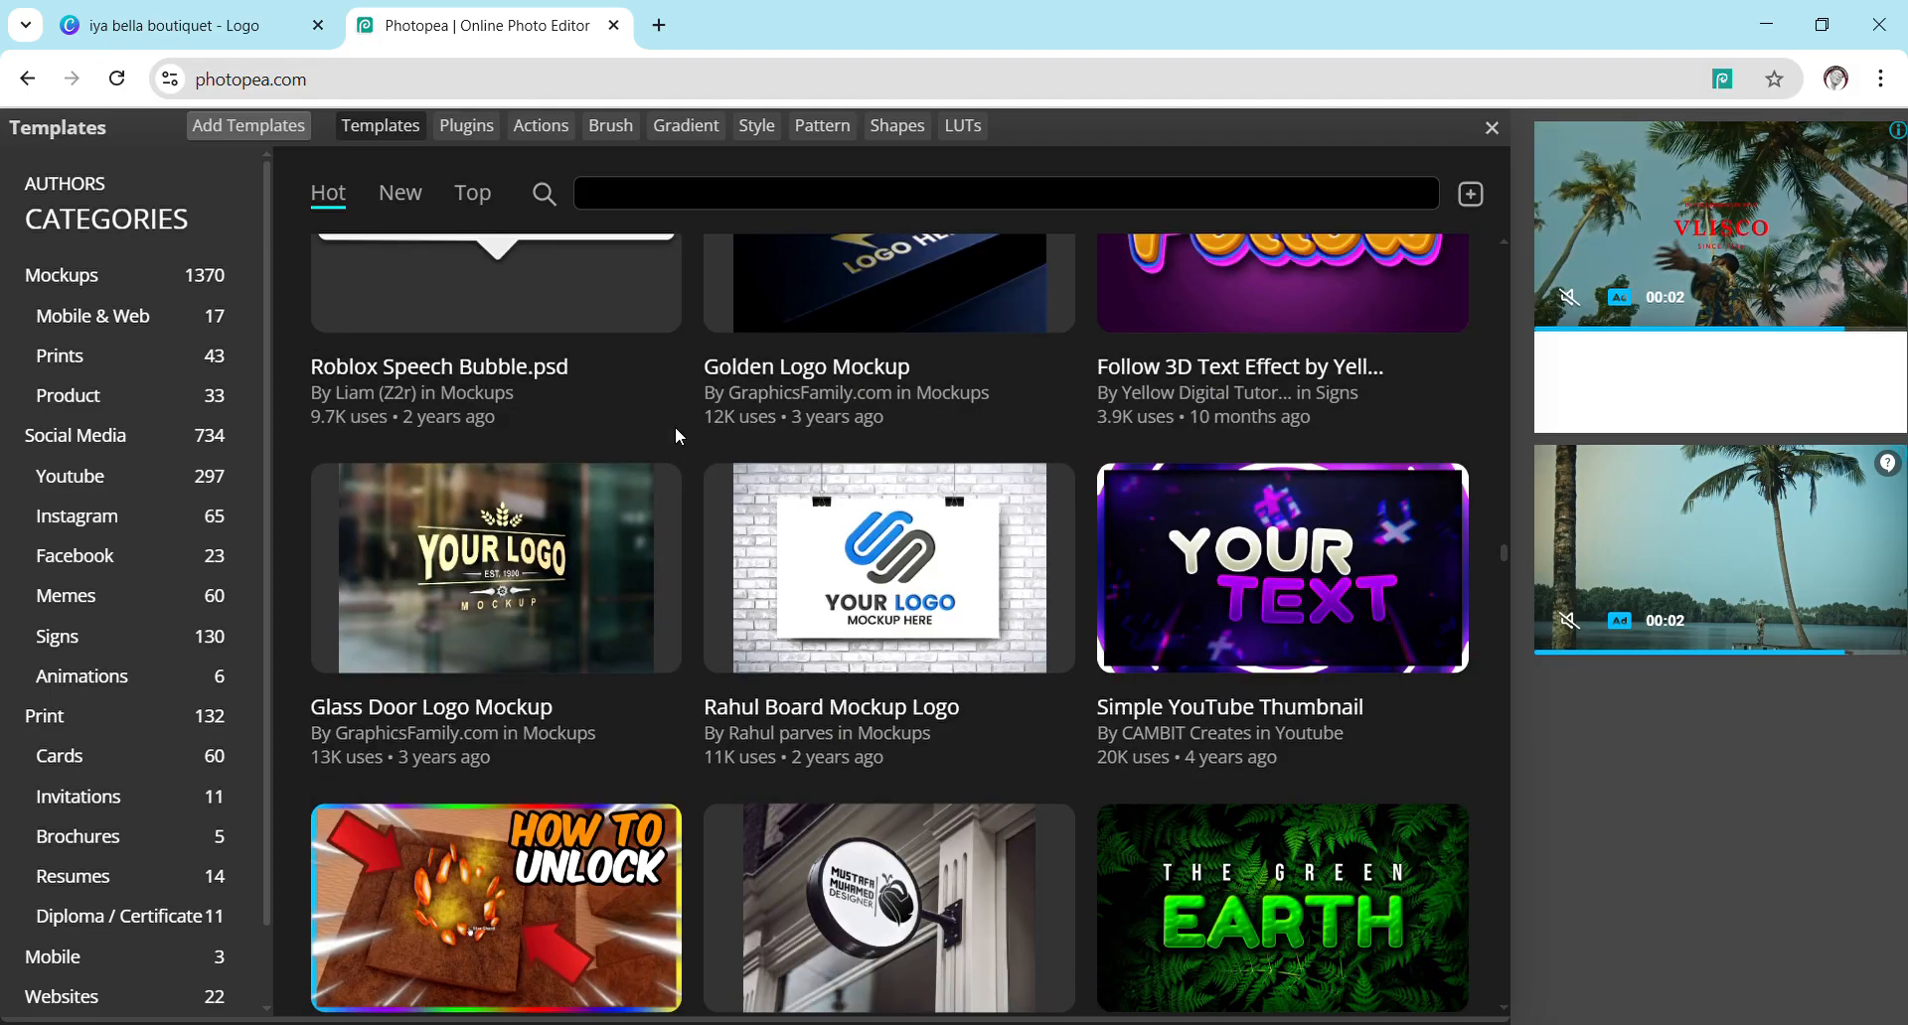
{"action": "scroll", "coordinate": [676, 425], "scroll_direction": "up", "scroll_amount": 5}
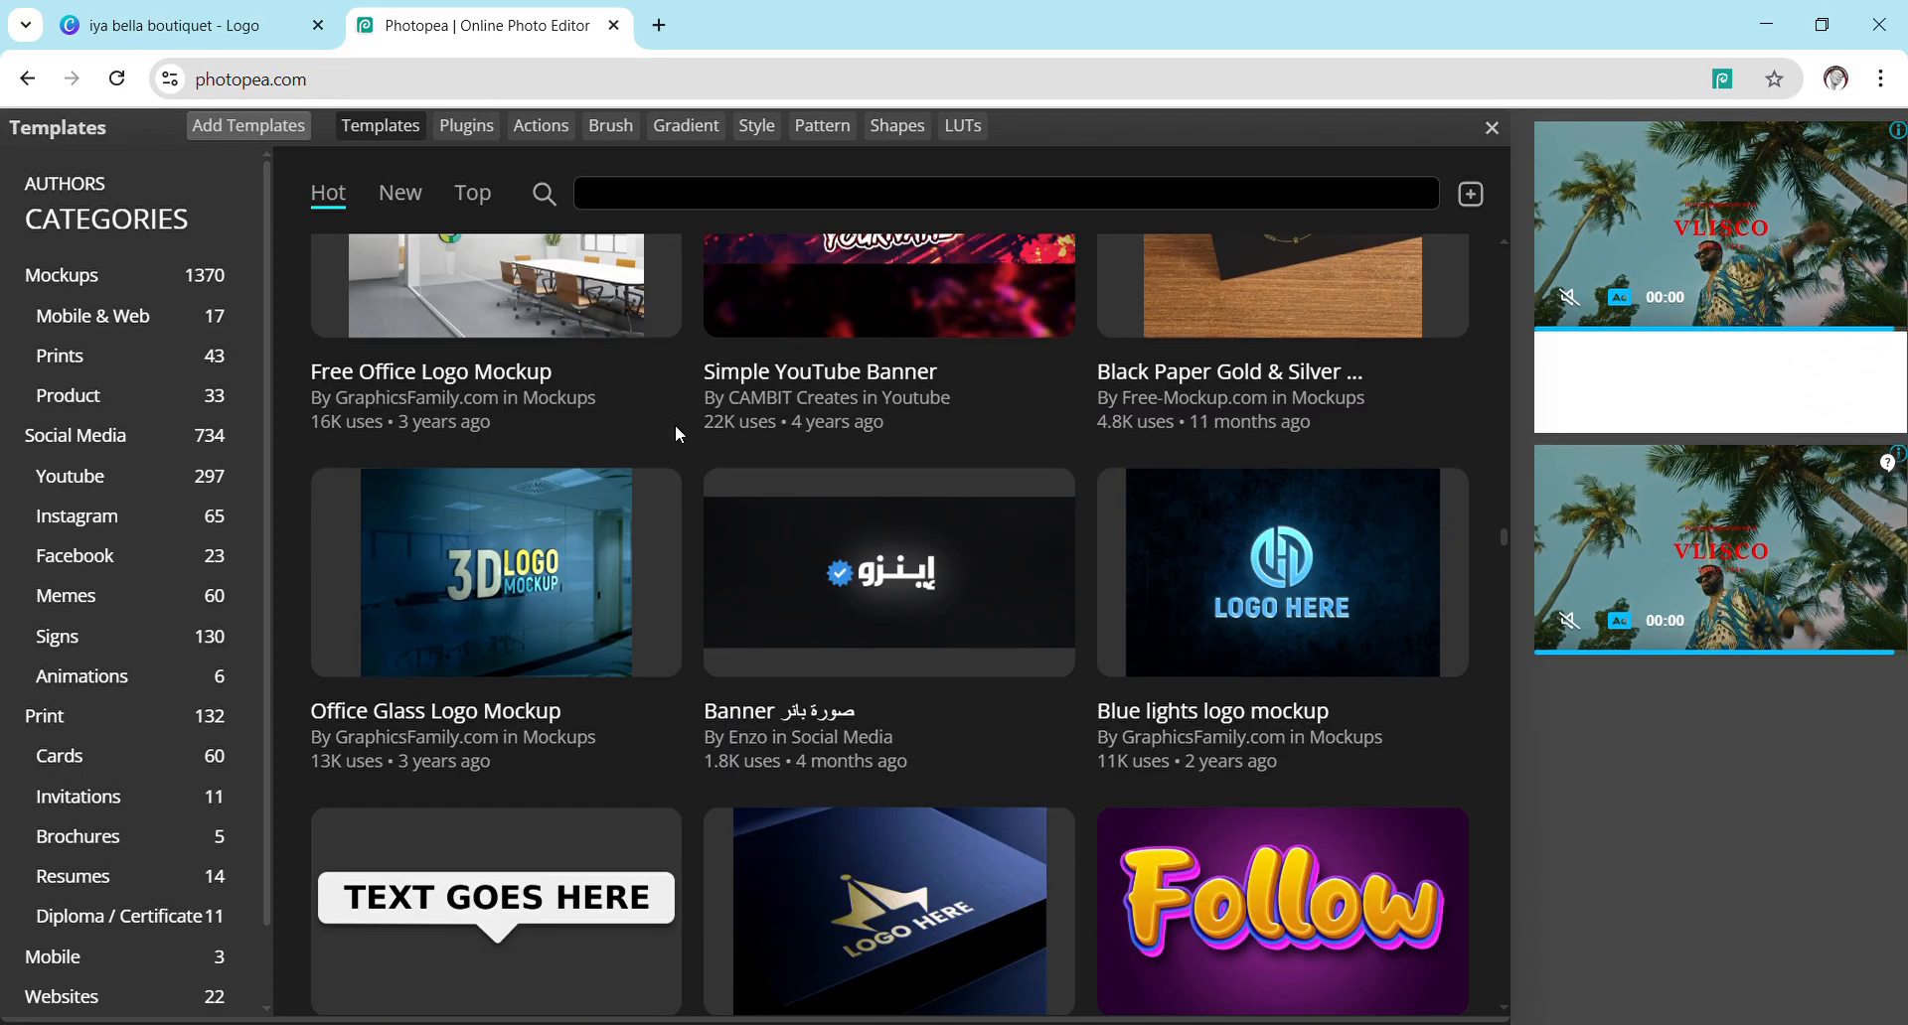
{"action": "scroll", "coordinate": [675, 427], "scroll_direction": "up", "scroll_amount": 5}
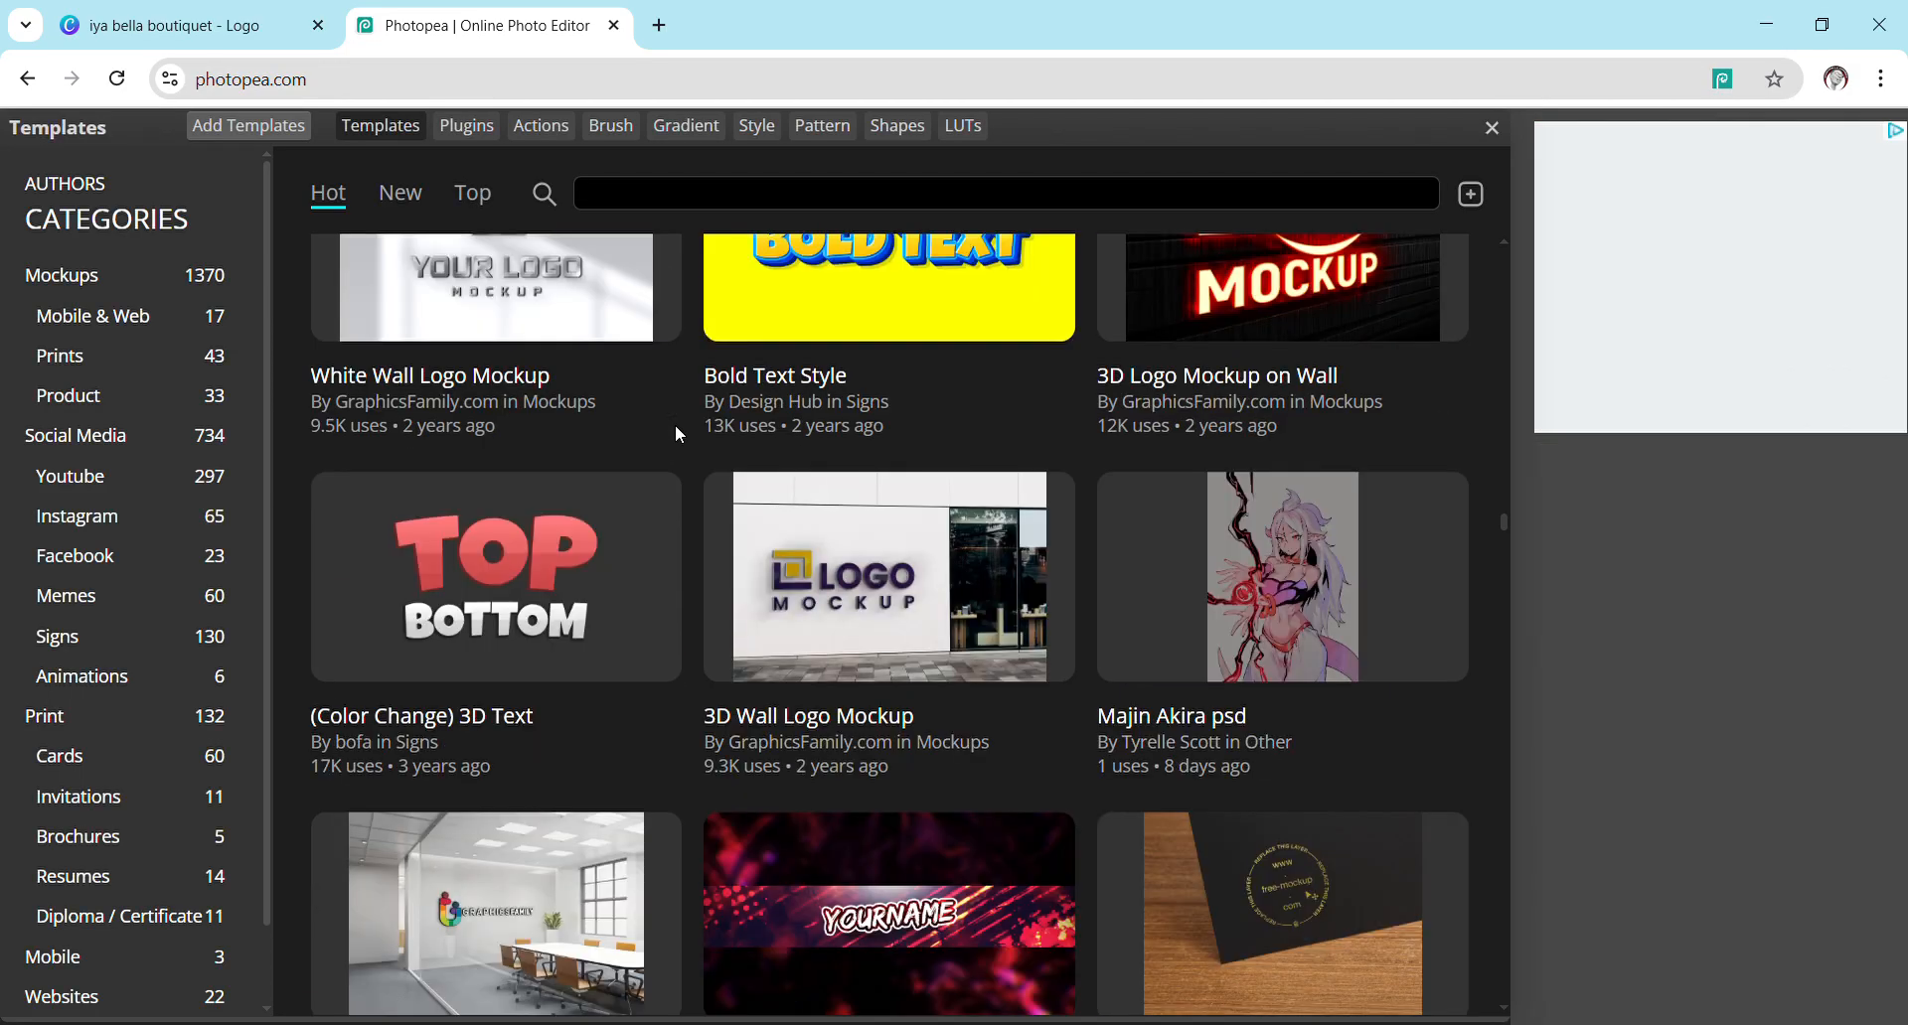
{"action": "scroll", "coordinate": [676, 436], "scroll_direction": "up", "scroll_amount": 5}
{"action": "scroll", "coordinate": [676, 435], "scroll_direction": "up", "scroll_amount": 5}
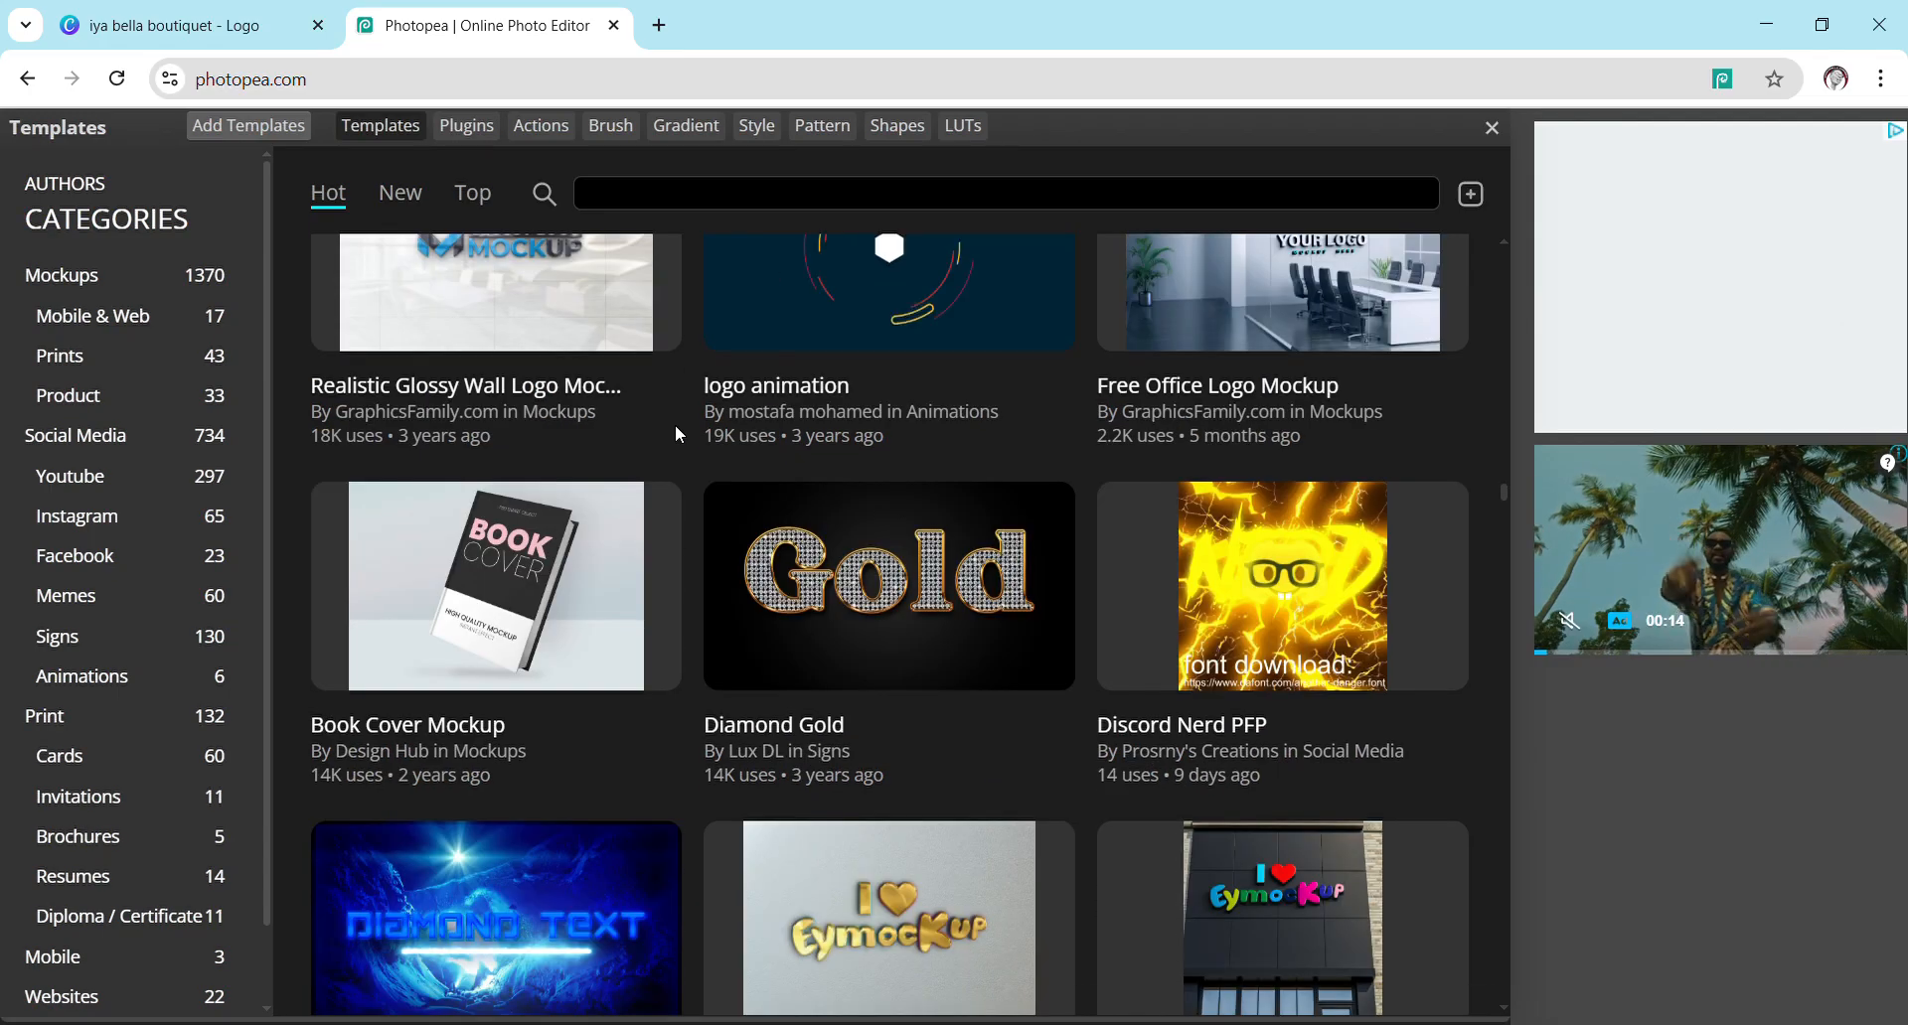
{"action": "scroll", "coordinate": [676, 425], "scroll_direction": "up", "scroll_amount": 5}
{"action": "scroll", "coordinate": [676, 425], "scroll_direction": "up", "scroll_amount": 5}
{"action": "scroll", "coordinate": [675, 425], "scroll_direction": "up", "scroll_amount": 5}
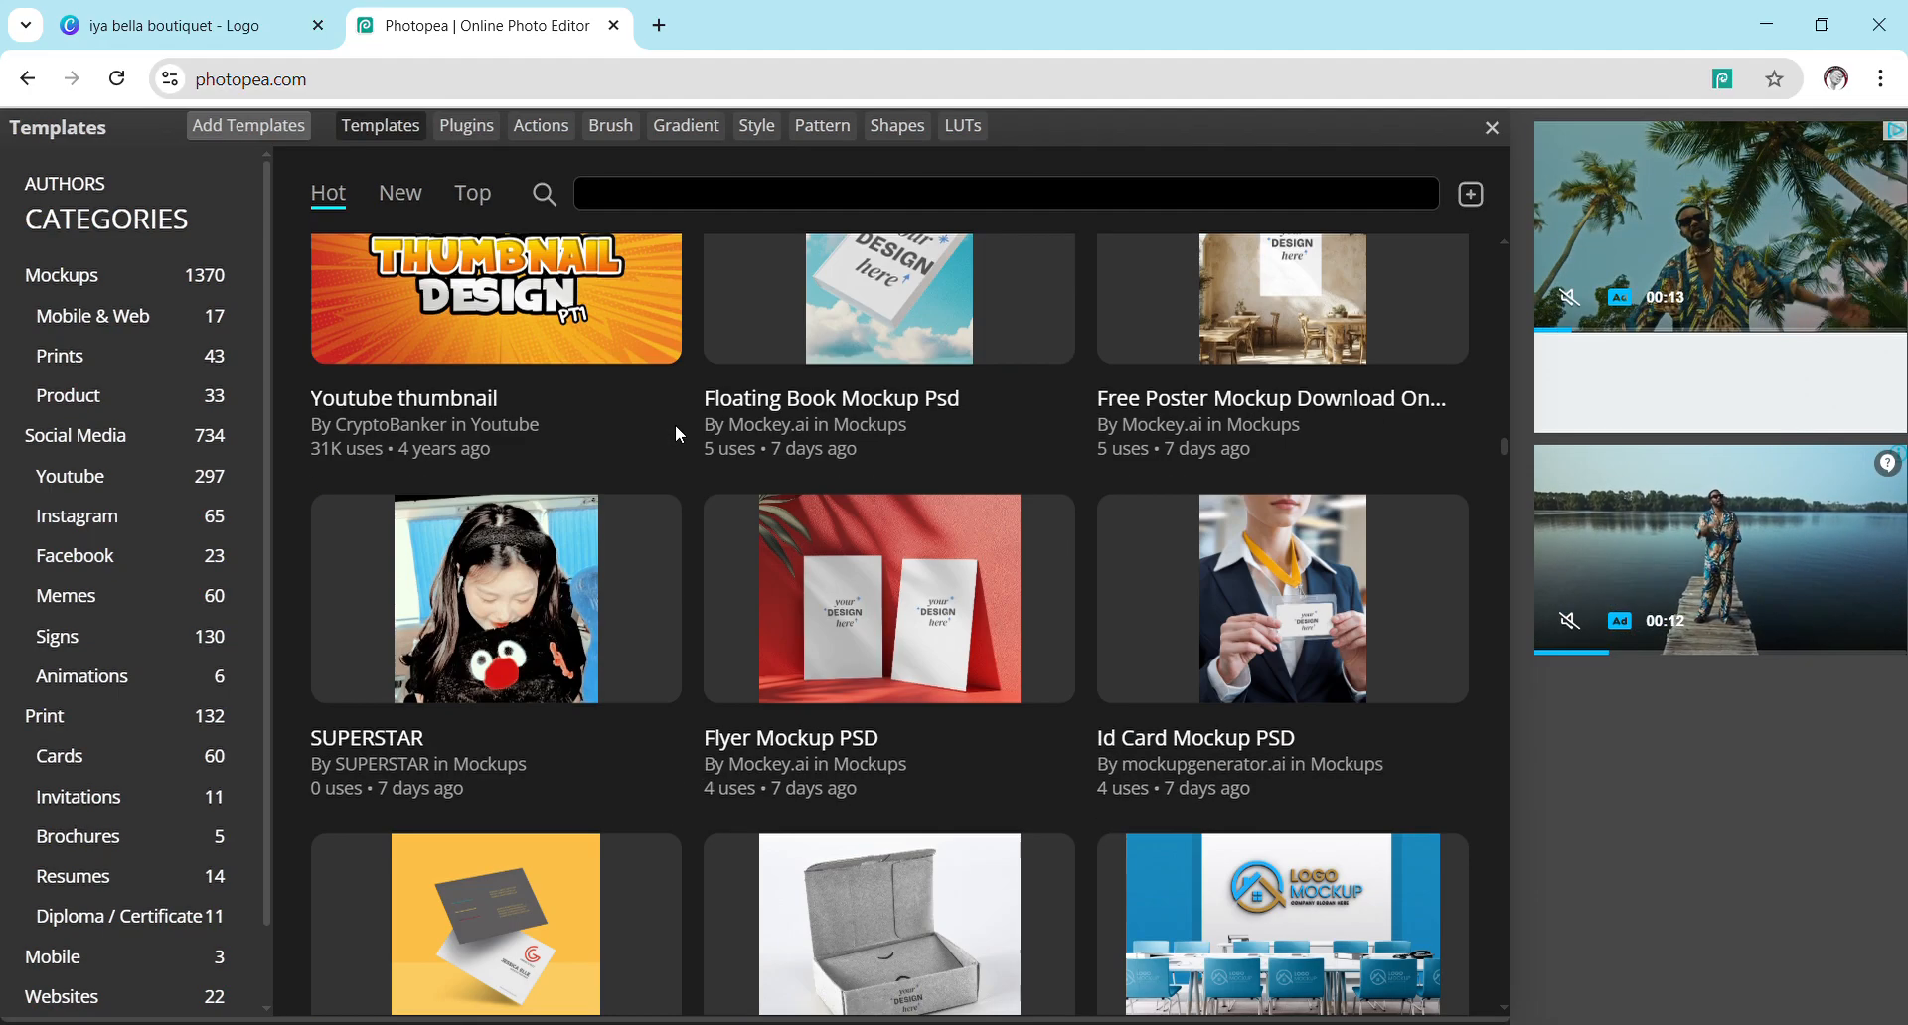
{"action": "scroll", "coordinate": [675, 426], "scroll_direction": "up", "scroll_amount": 8}
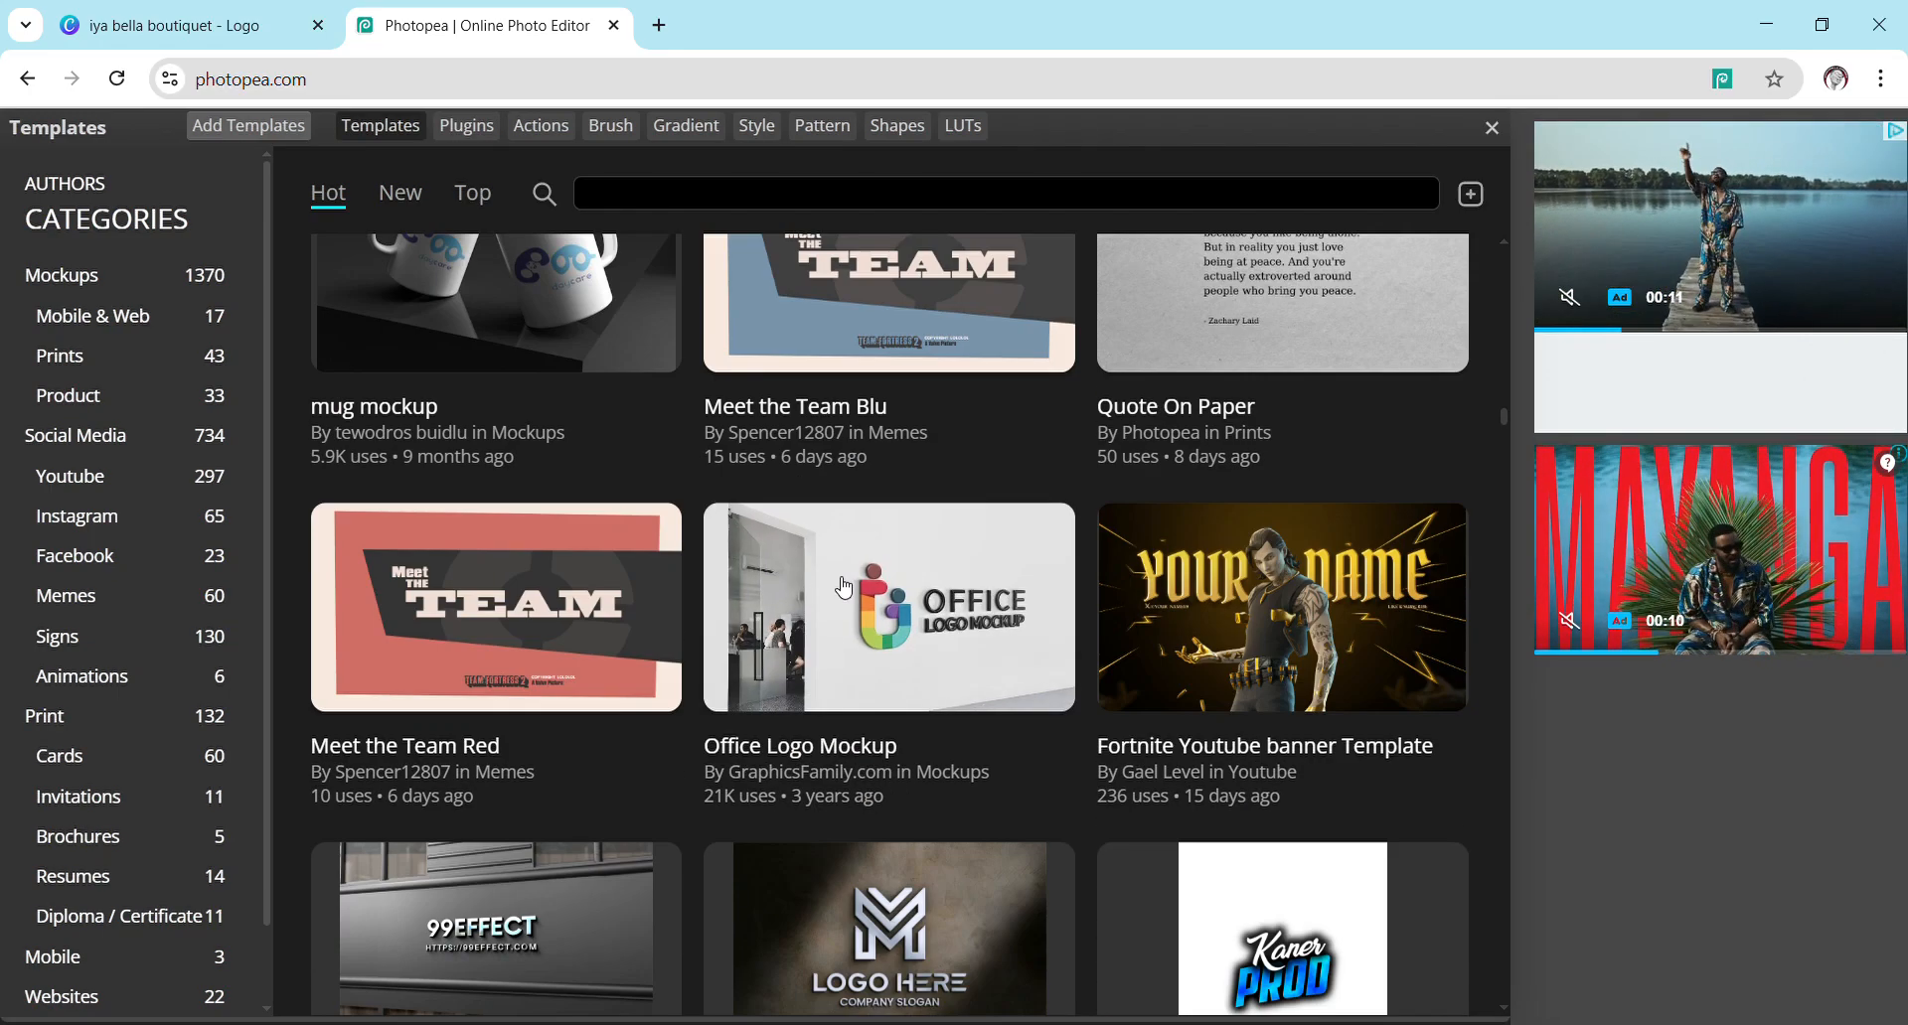
{"action": "scroll", "coordinate": [844, 589], "scroll_direction": "up", "scroll_amount": 5}
{"action": "scroll", "coordinate": [844, 586], "scroll_direction": "up", "scroll_amount": 5}
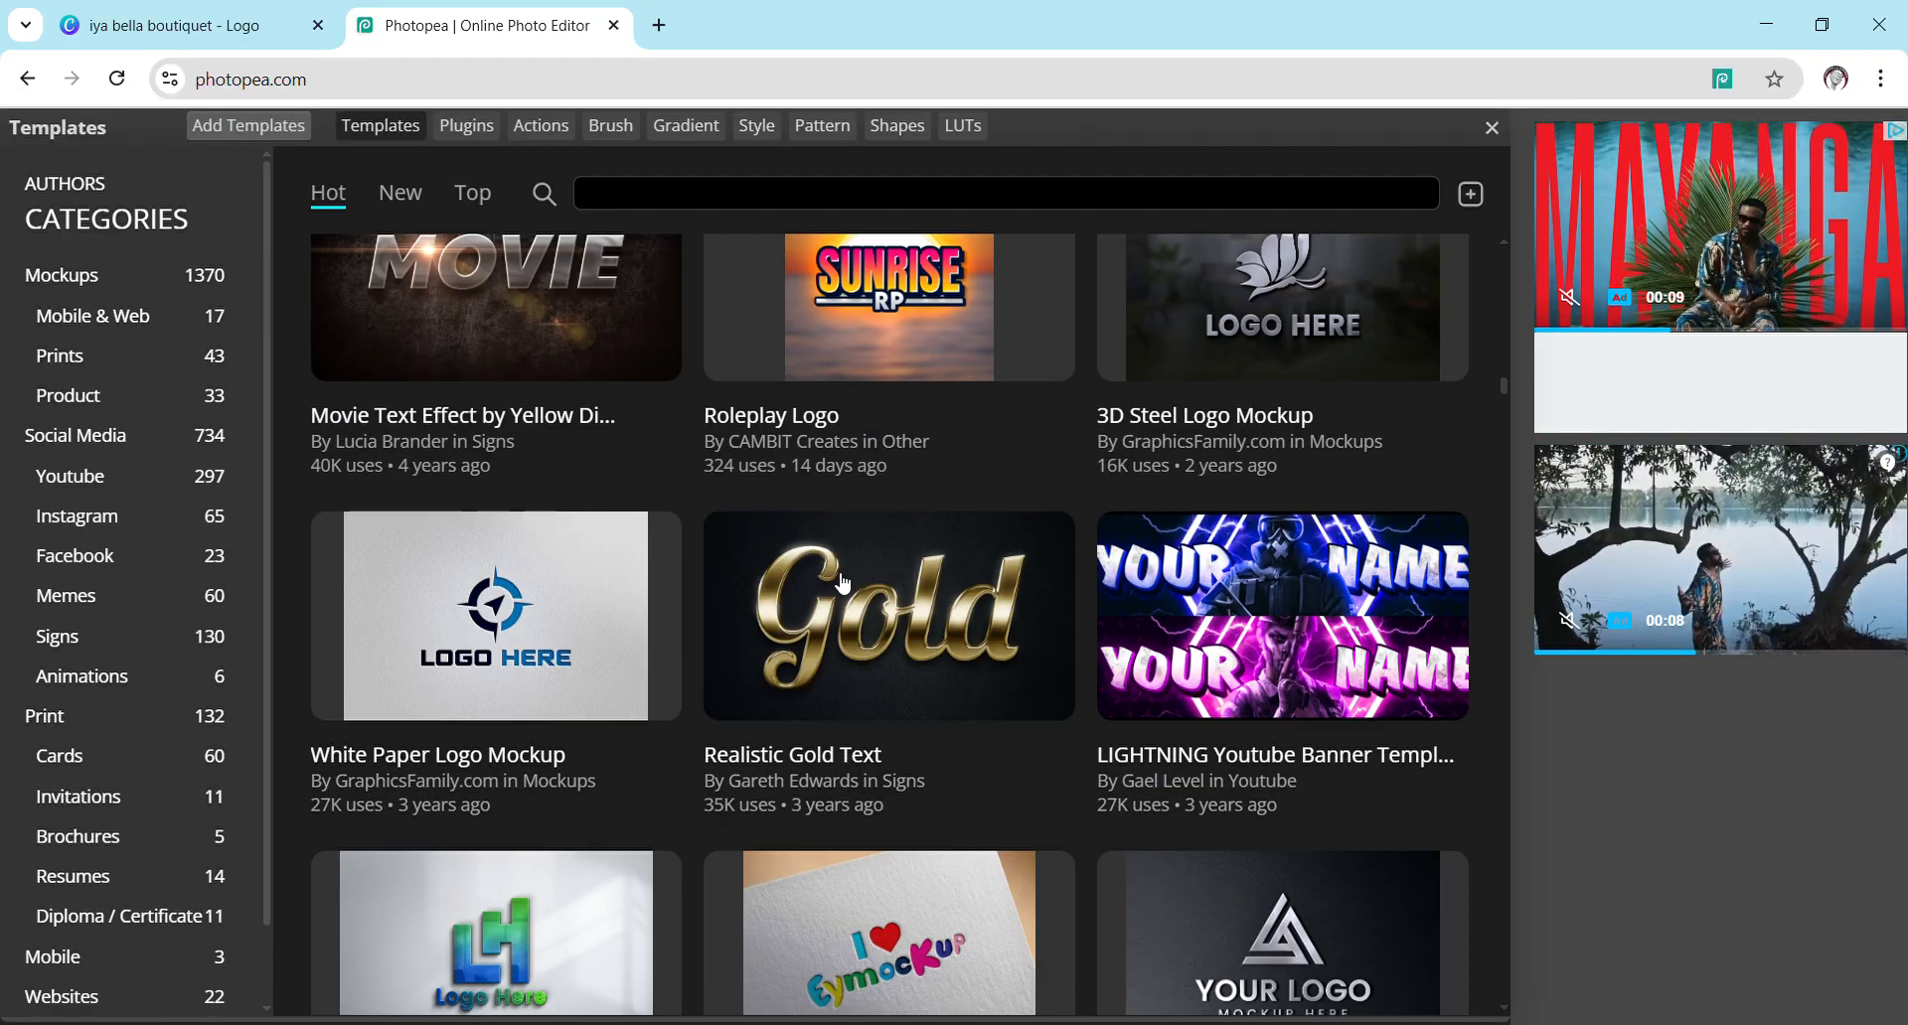
{"action": "scroll", "coordinate": [844, 587], "scroll_direction": "up", "scroll_amount": 10}
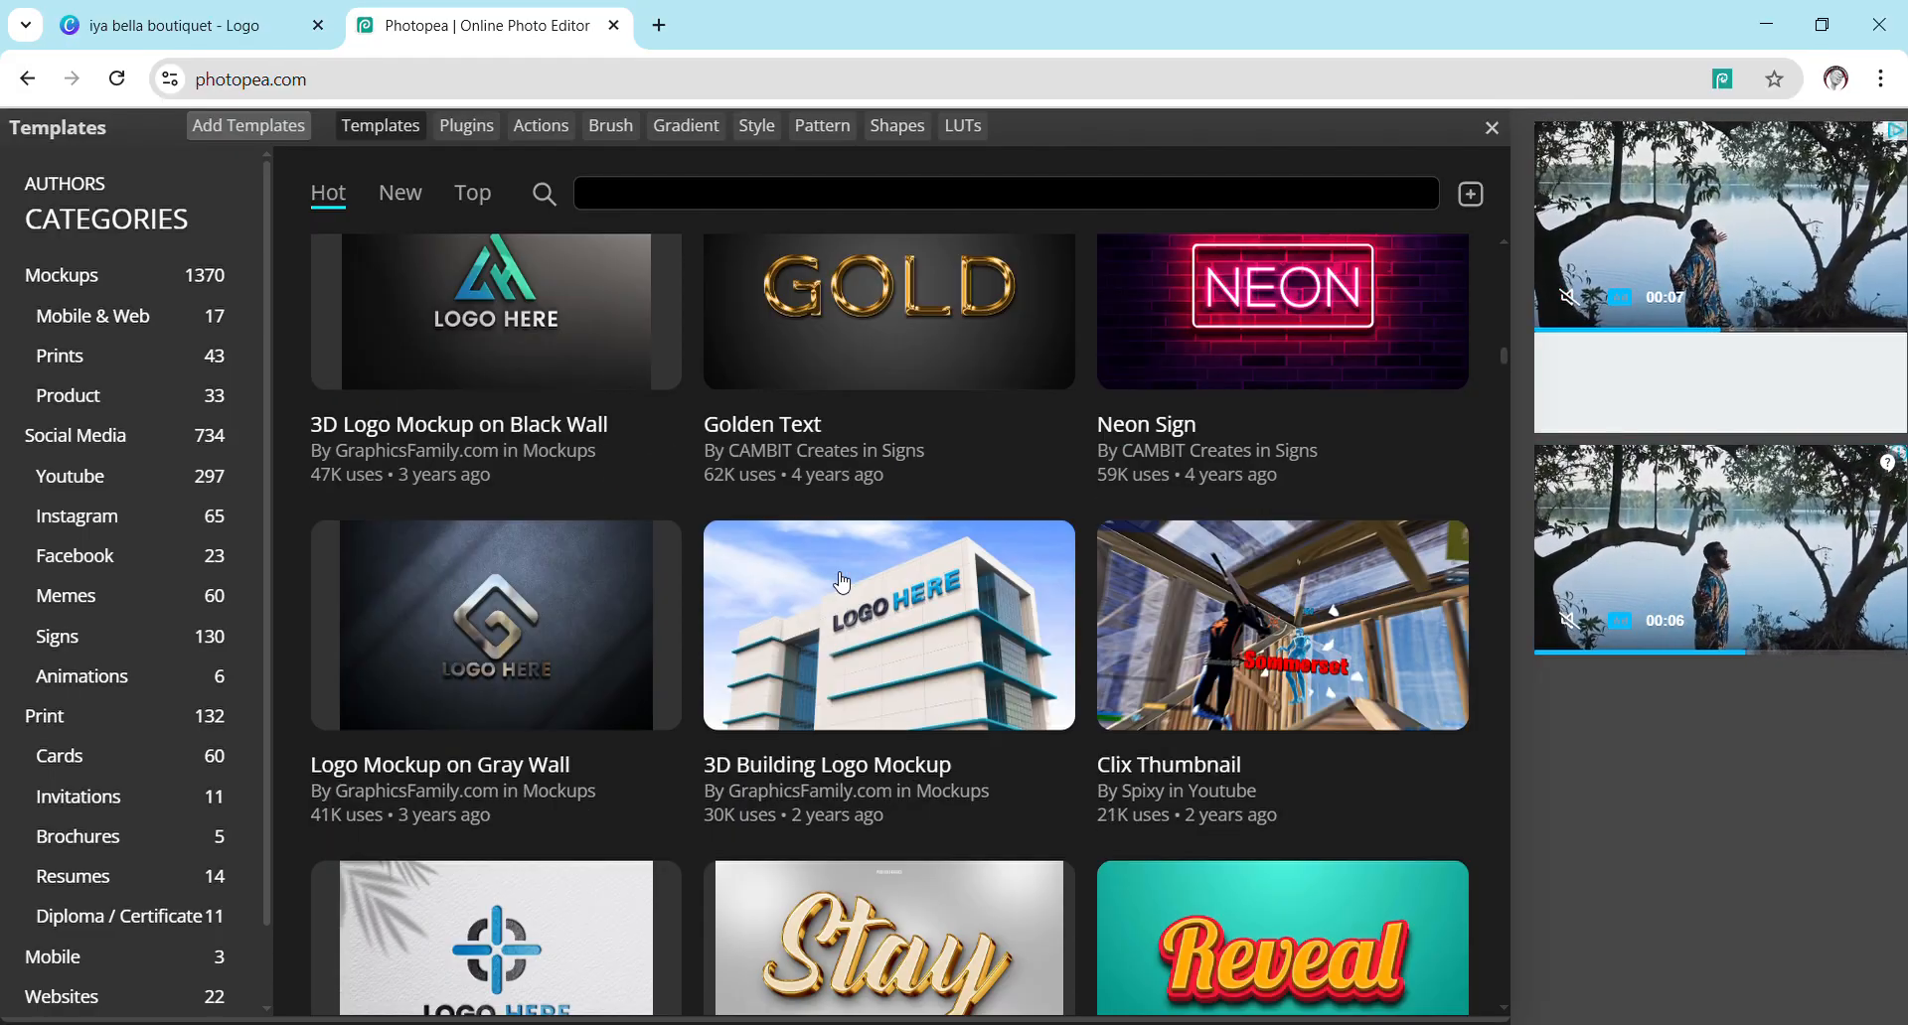
{"action": "scroll", "coordinate": [844, 587], "scroll_direction": "up", "scroll_amount": 5}
{"action": "scroll", "coordinate": [840, 582], "scroll_direction": "up", "scroll_amount": 5}
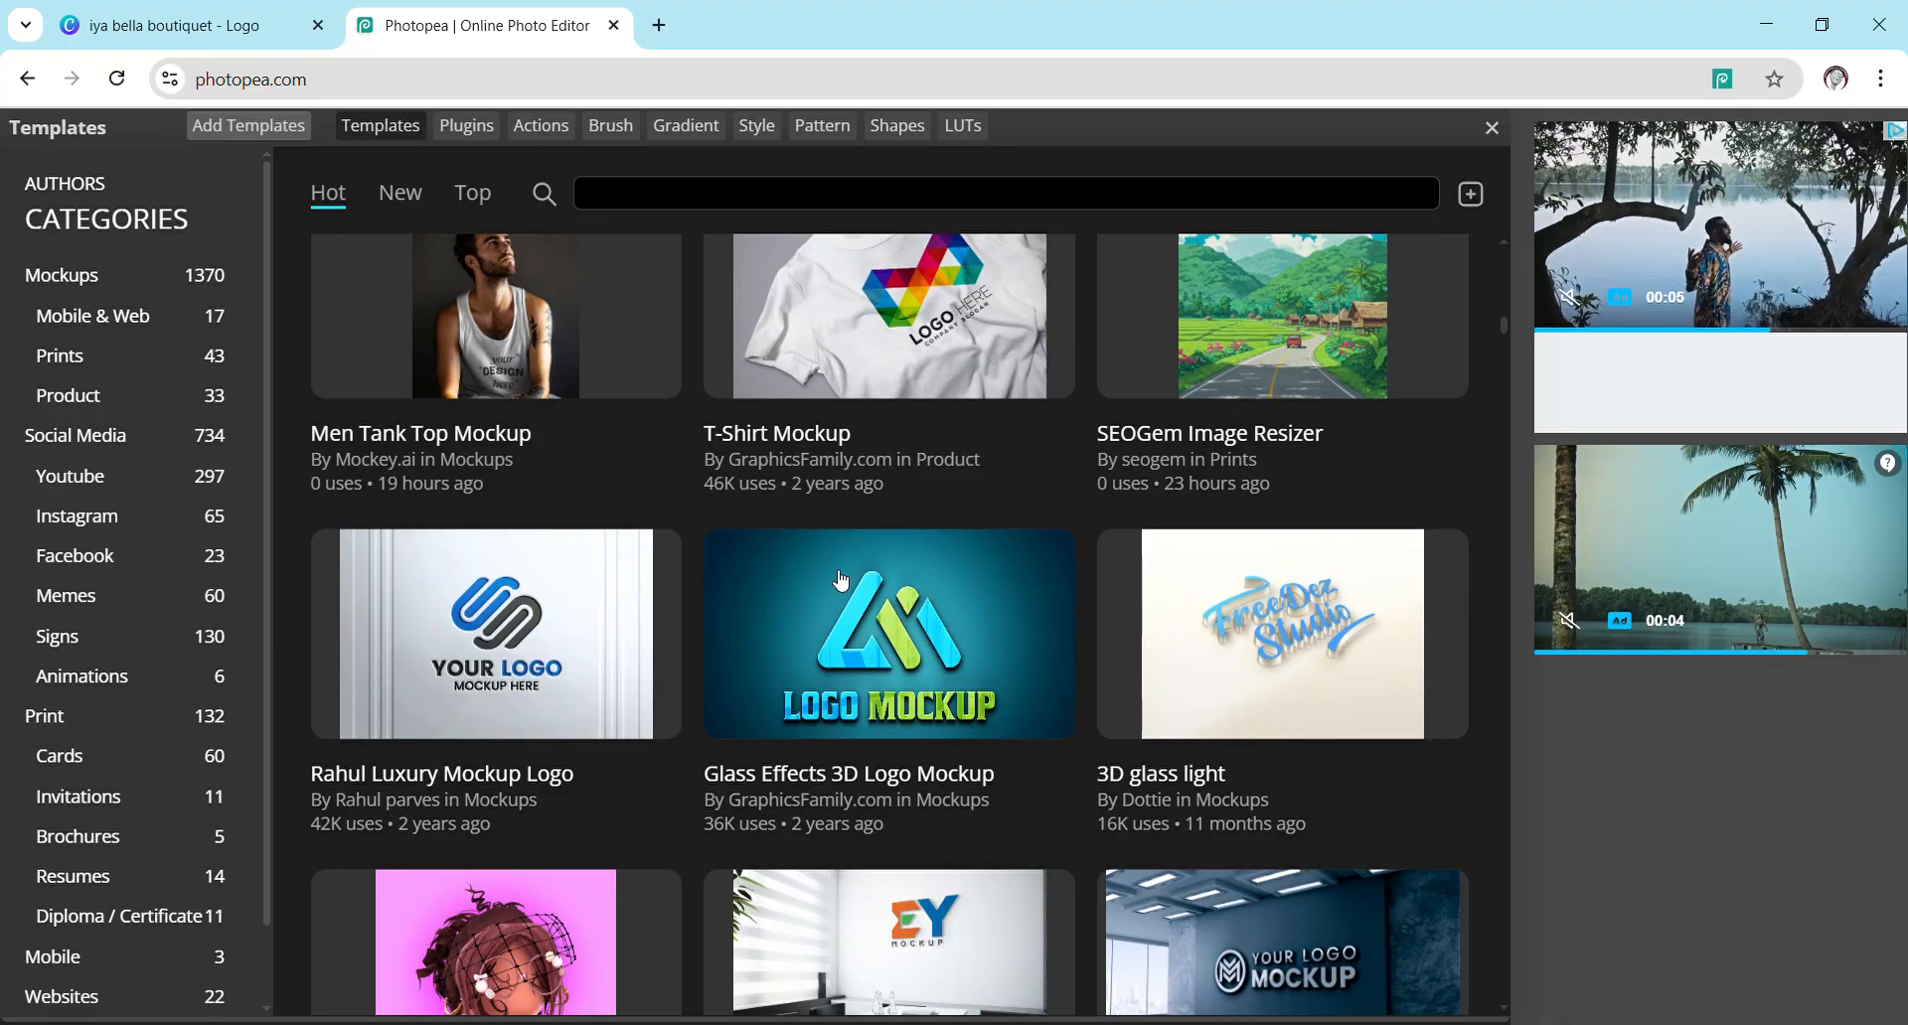
{"action": "scroll", "coordinate": [841, 581], "scroll_direction": "up", "scroll_amount": 5}
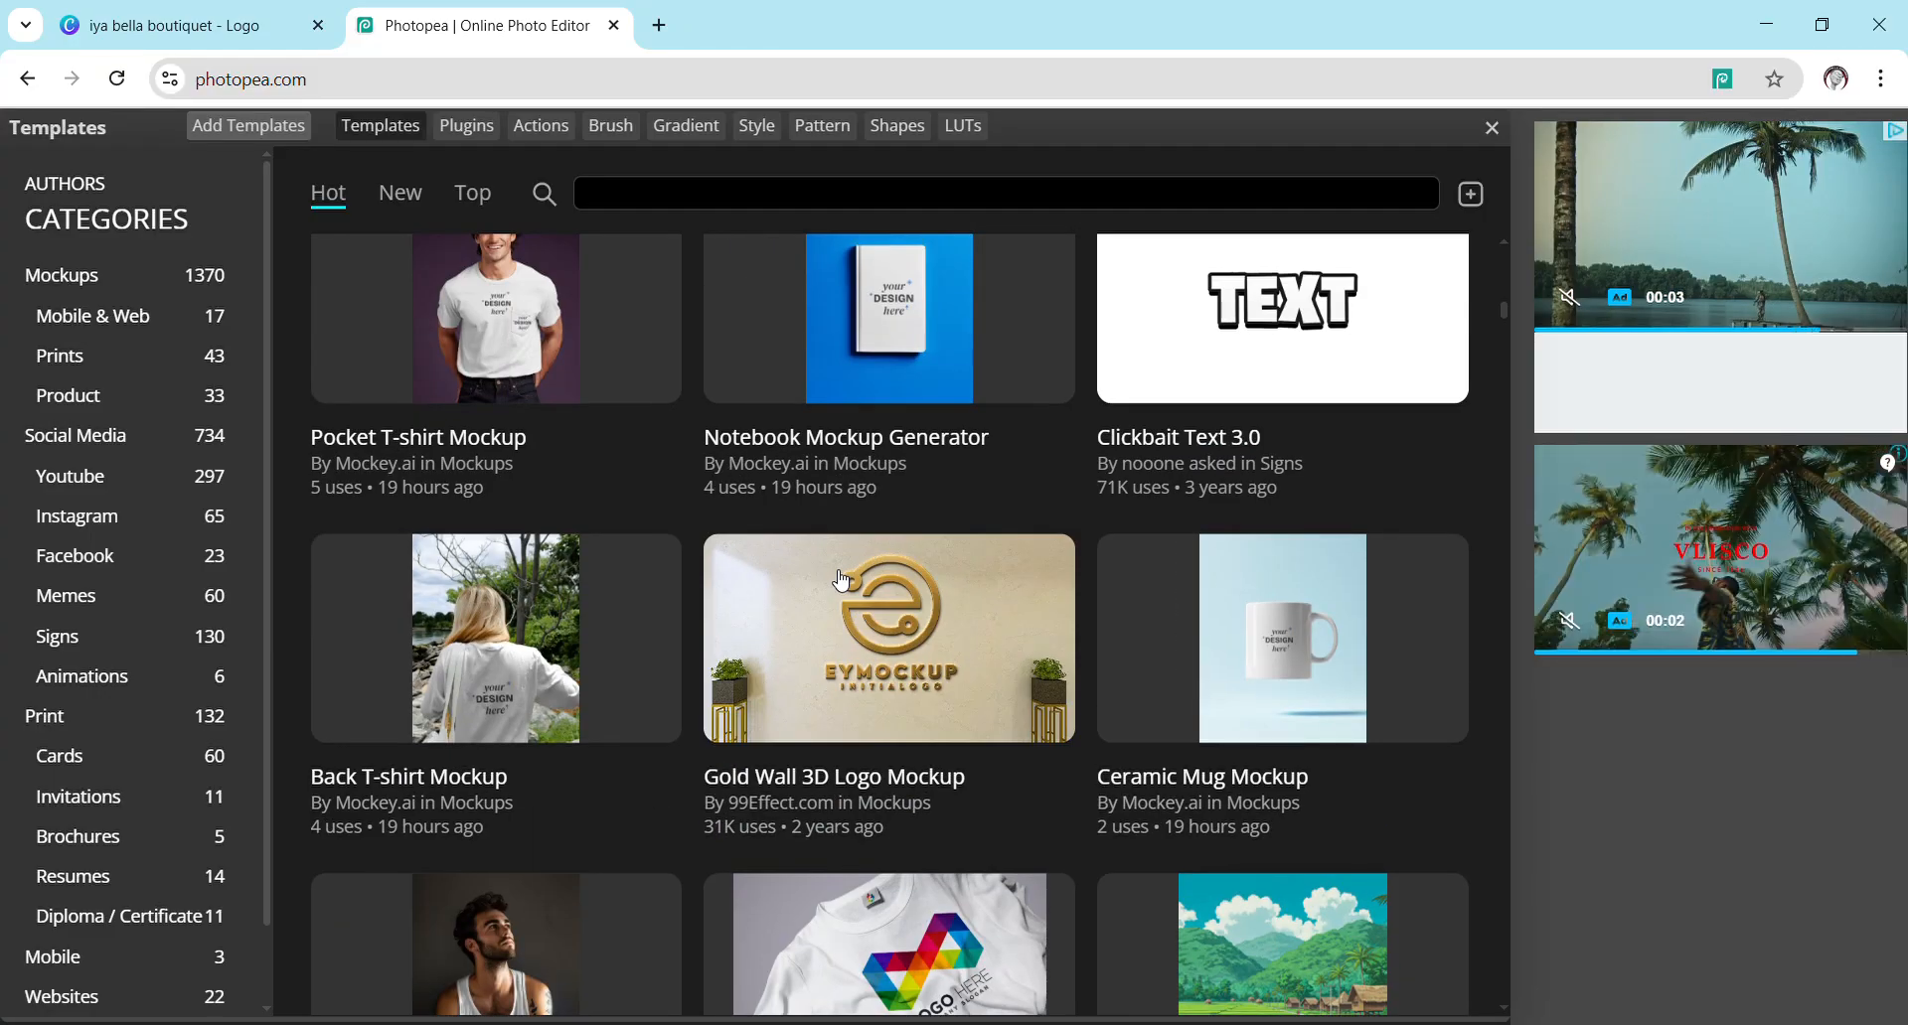
Choose the Gold Wall 3D Logo Mockup by 99Effect.com and open it in Photopea through its template link.
{"action": "scroll", "coordinate": [841, 580], "scroll_direction": "up", "scroll_amount": 5}
{"action": "scroll", "coordinate": [840, 580], "scroll_direction": "down", "scroll_amount": 5}
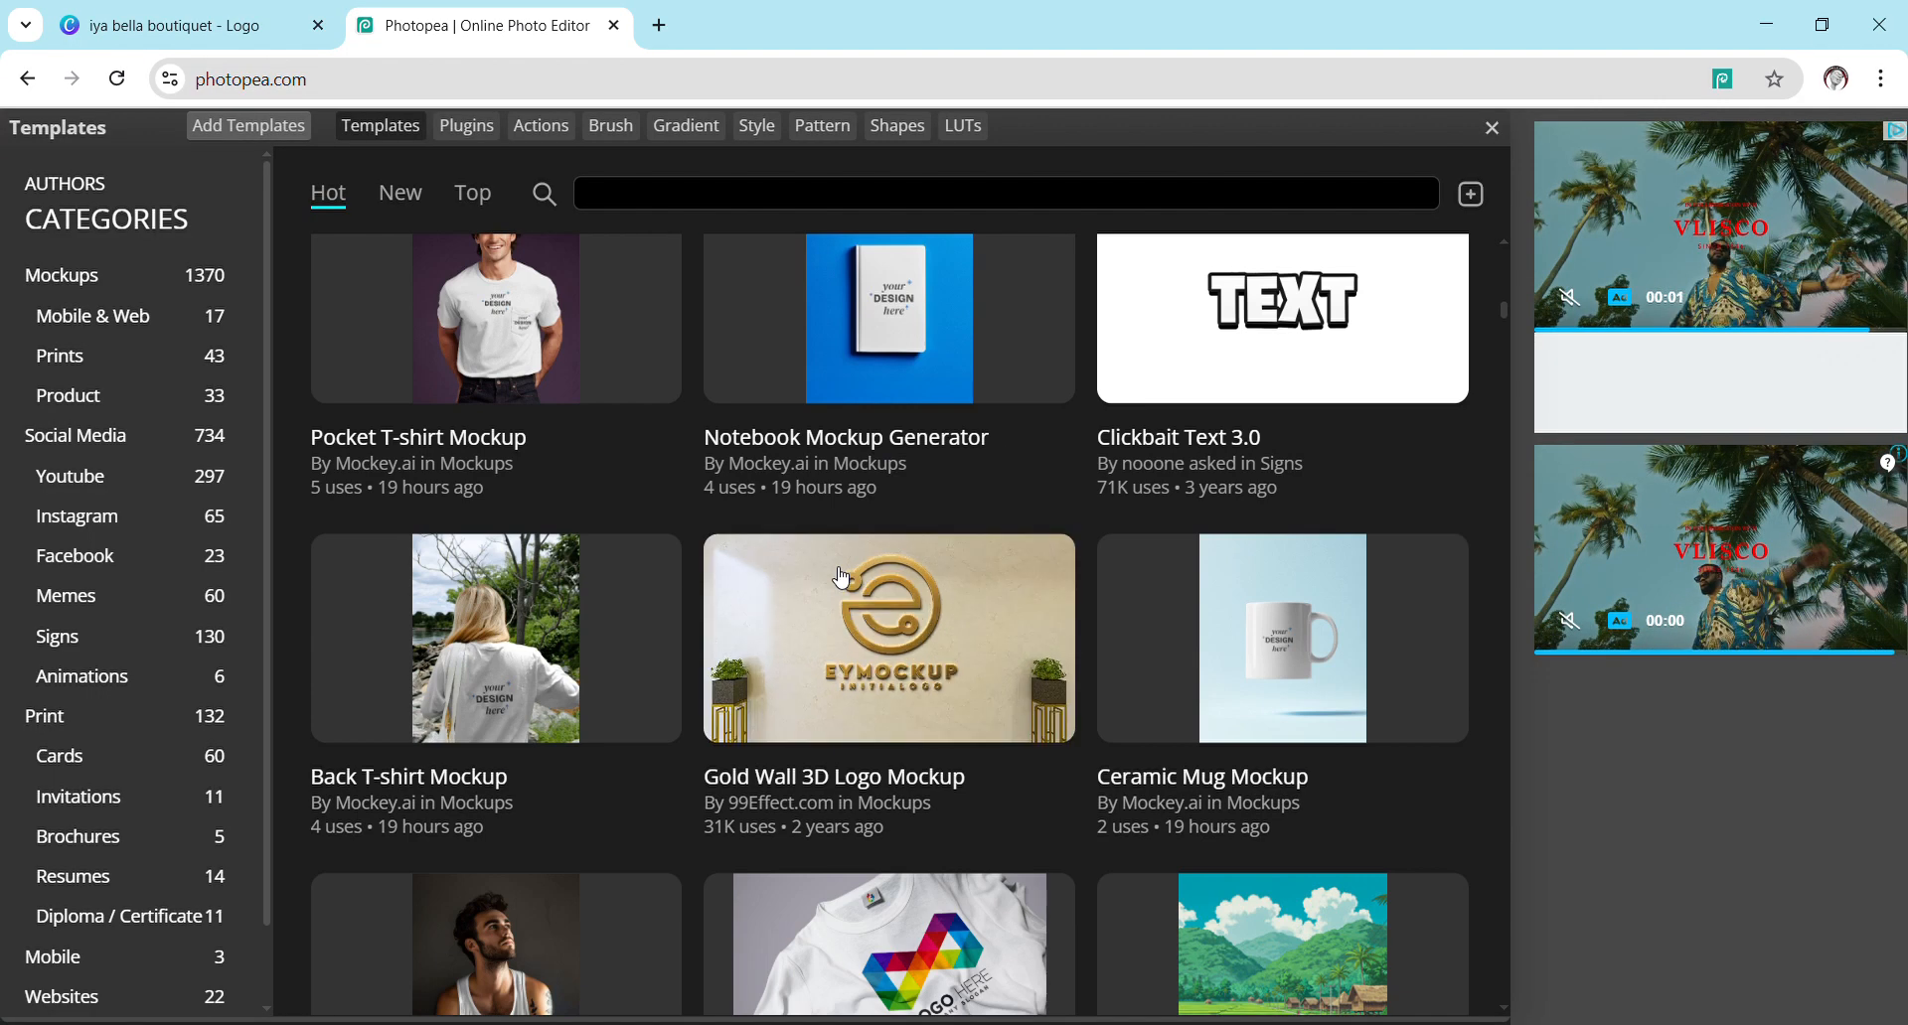
{"action": "left_click", "coordinate": [891, 640]}
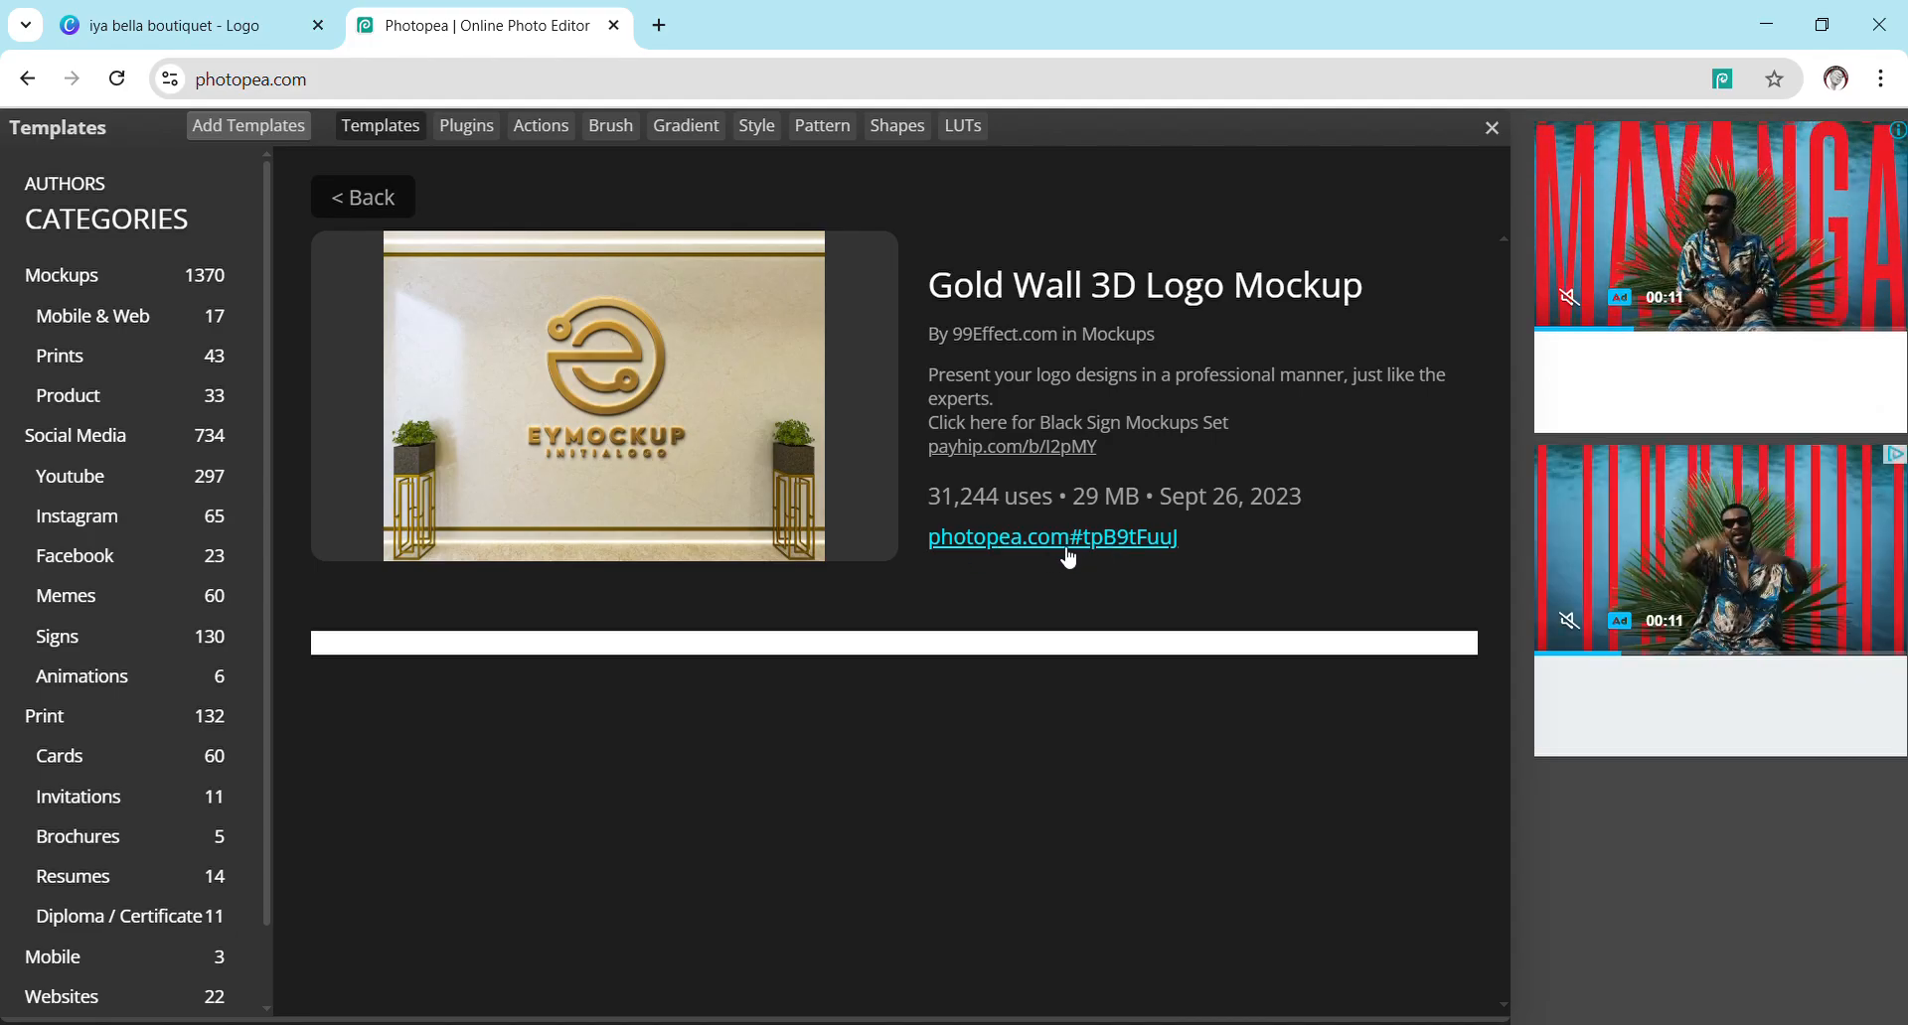
{"action": "left_click", "coordinate": [1039, 537]}
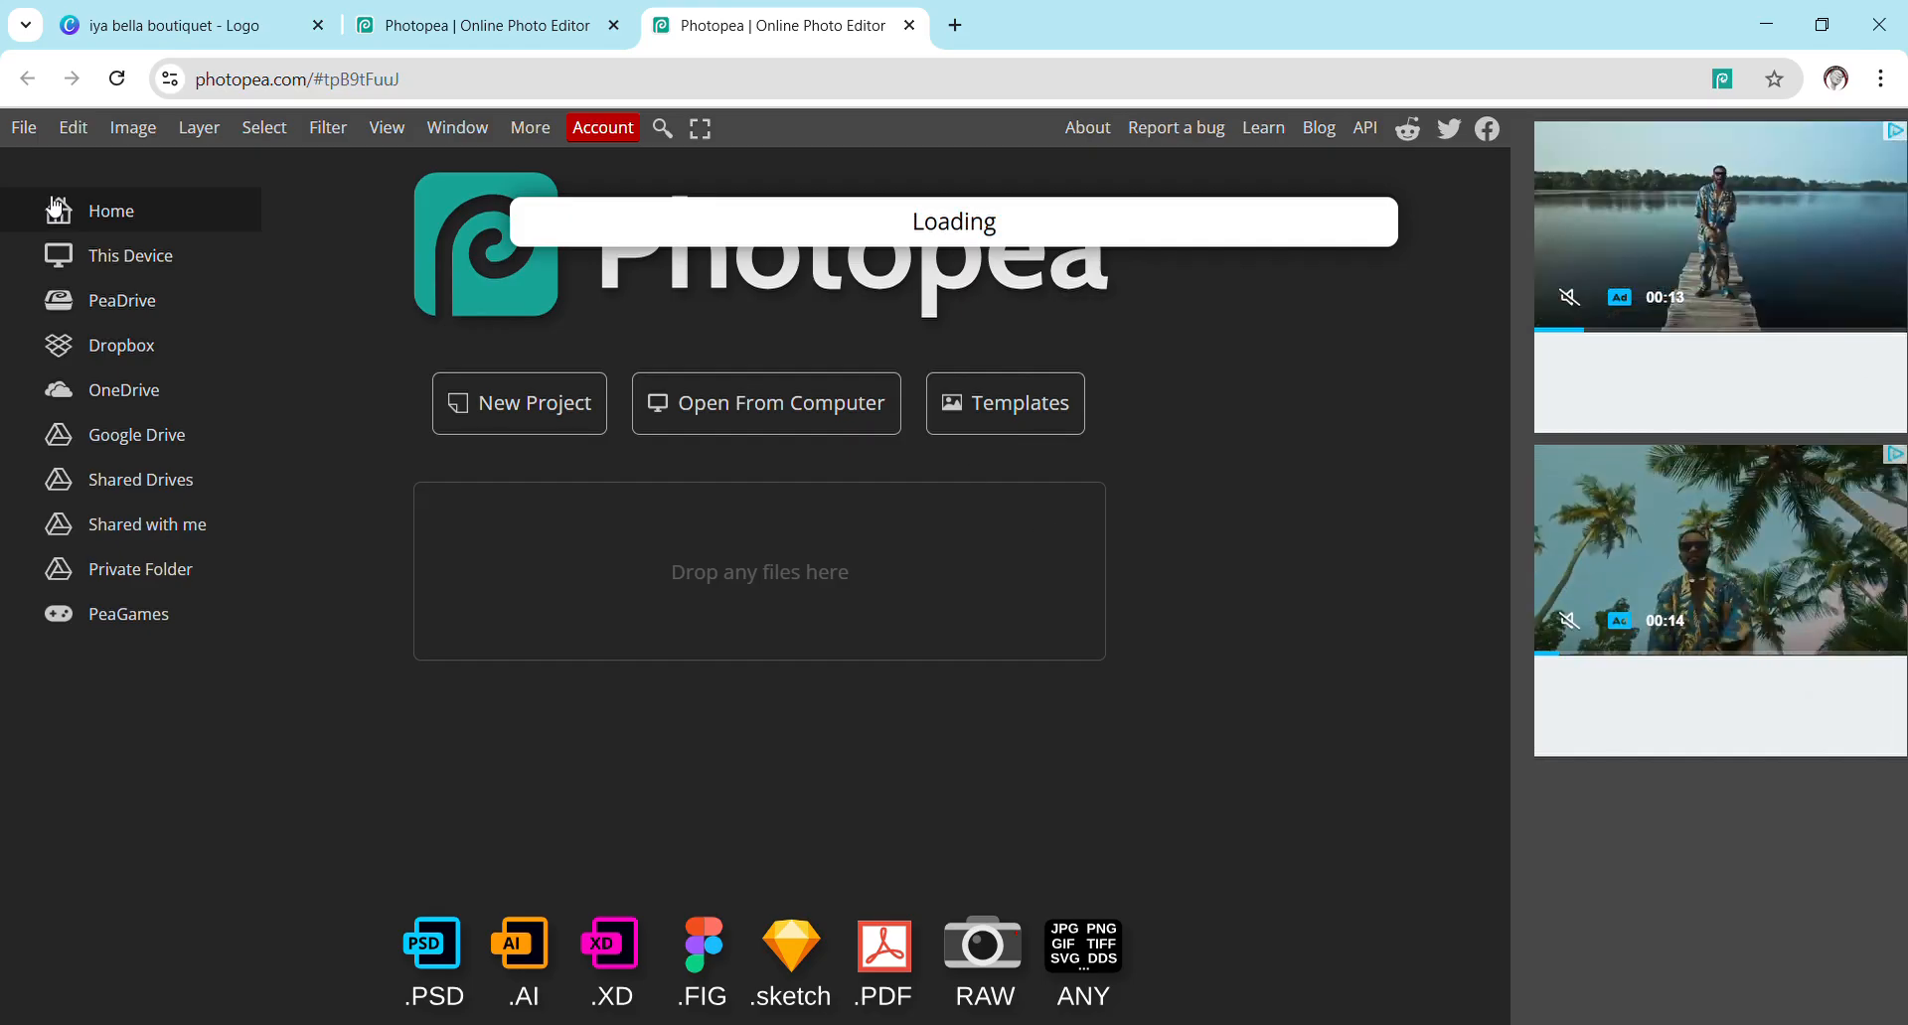
Return to the Canva design and set its download to a compressed PNG at size 1 with a transparent background.
{"action": "left_click", "coordinate": [184, 38]}
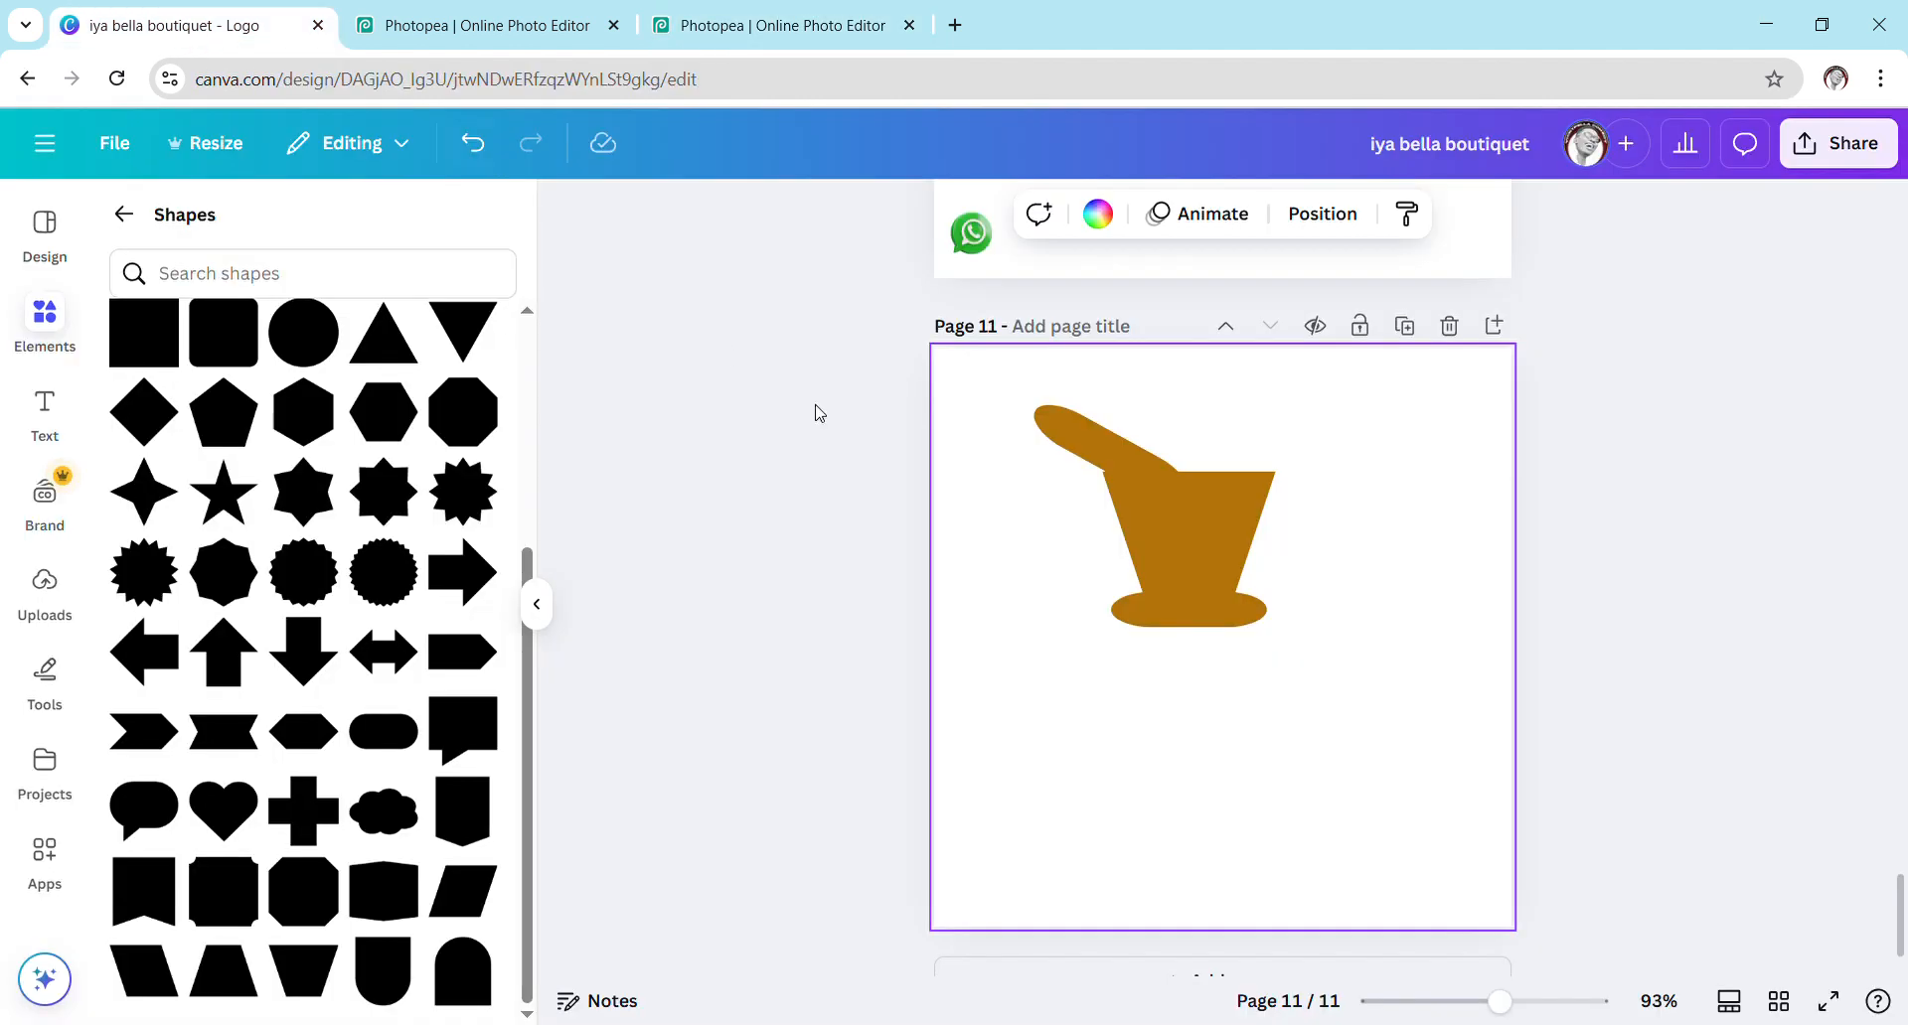
{"action": "left_click", "coordinate": [536, 604]}
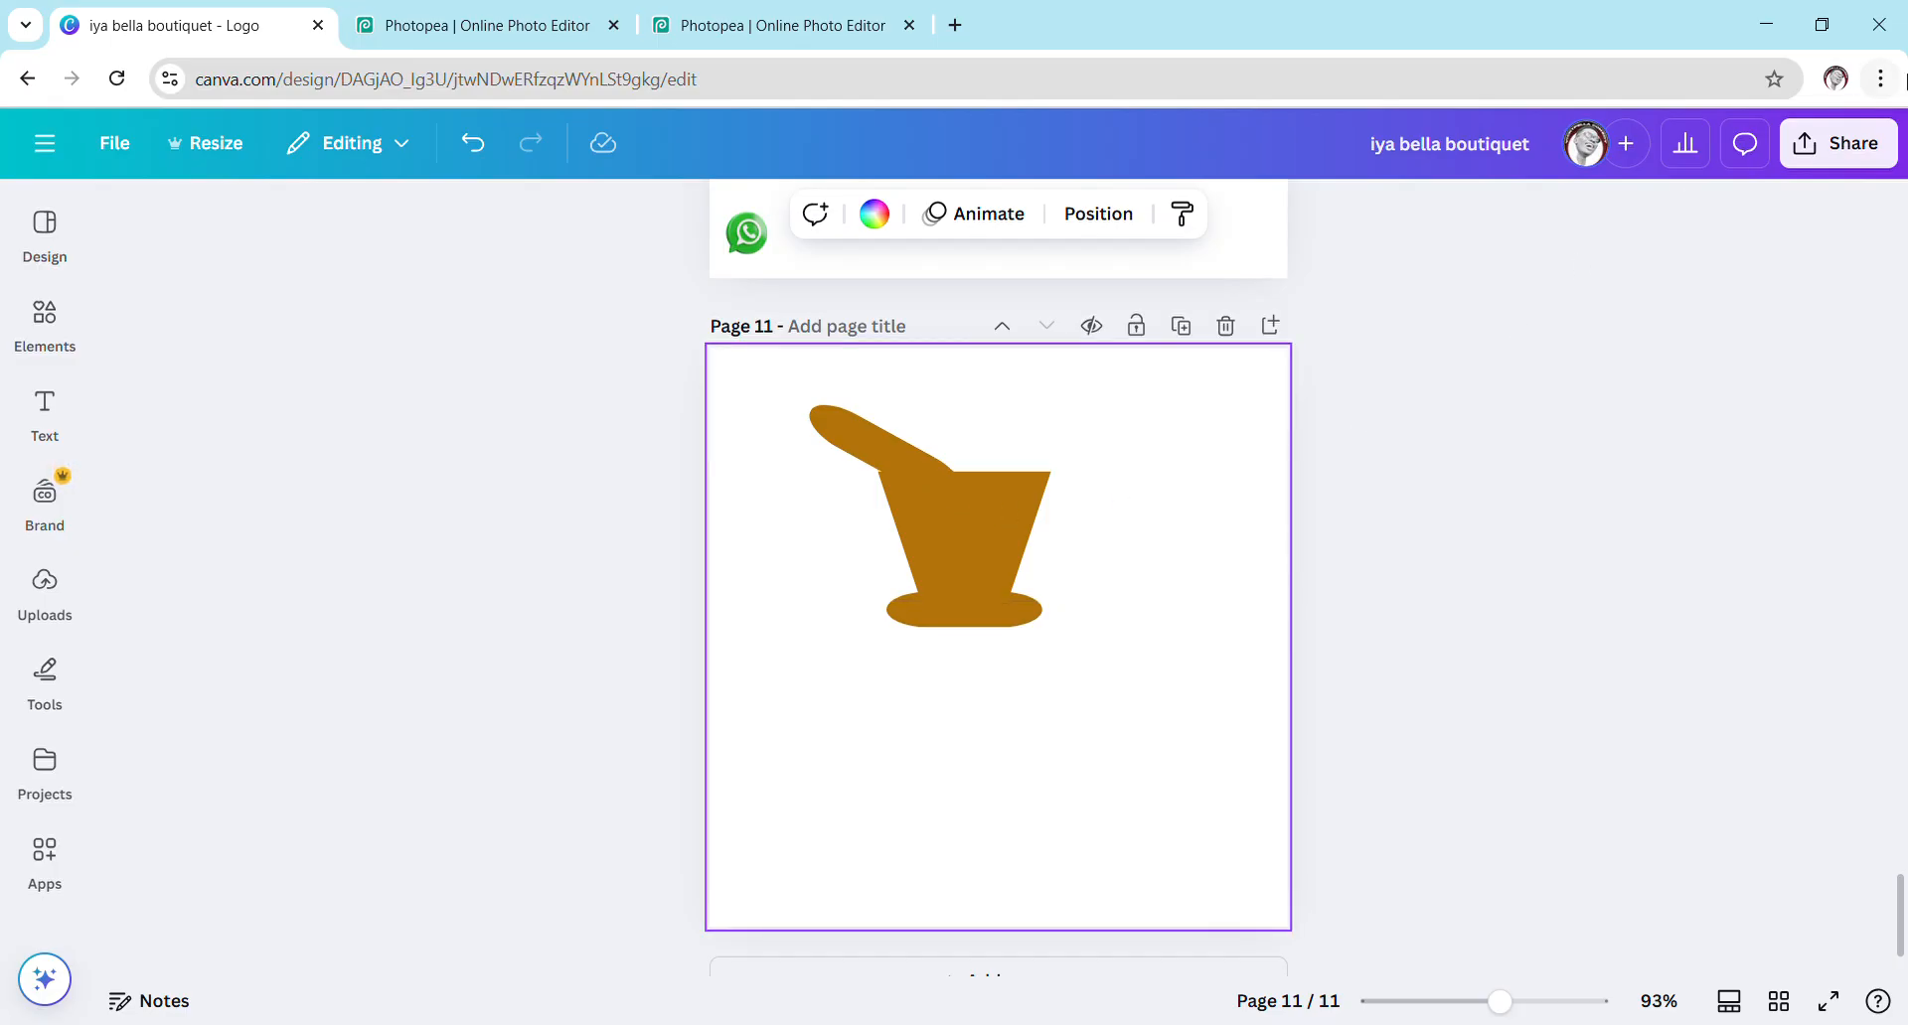
{"action": "left_click", "coordinate": [1885, 159]}
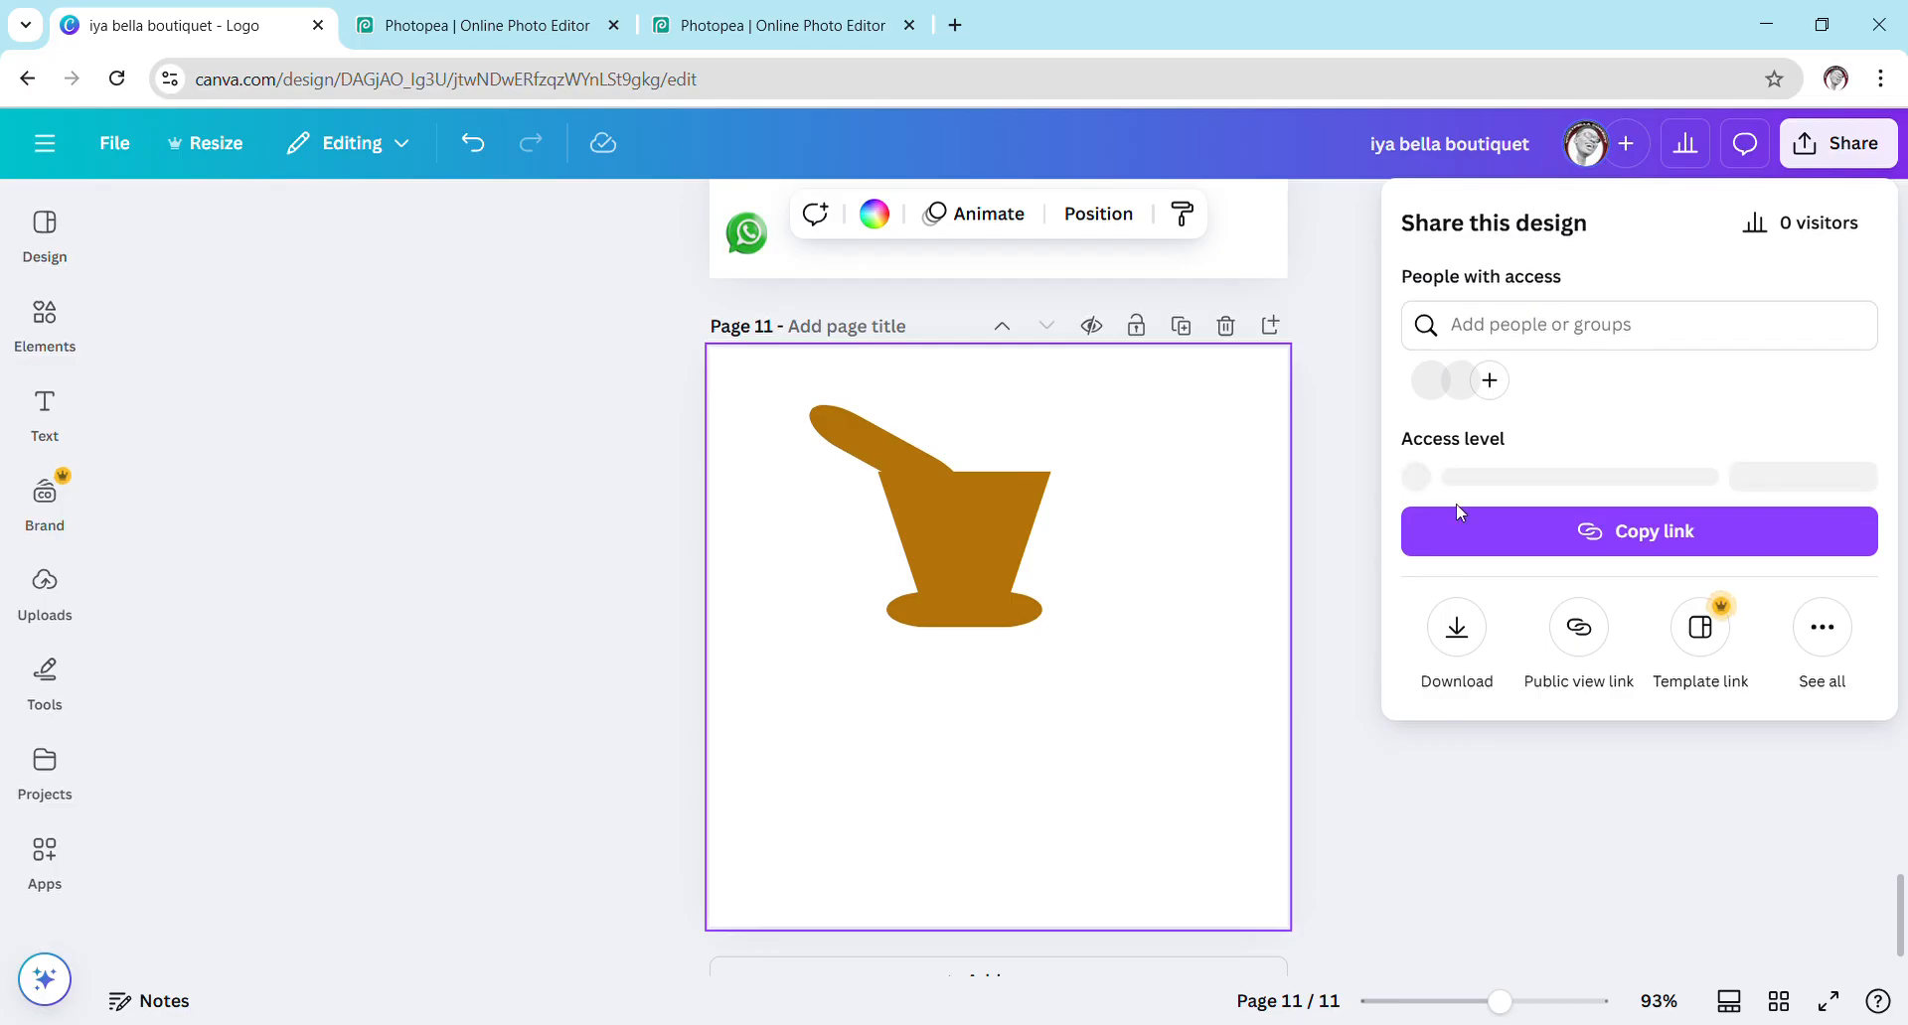
{"action": "left_click", "coordinate": [1469, 656]}
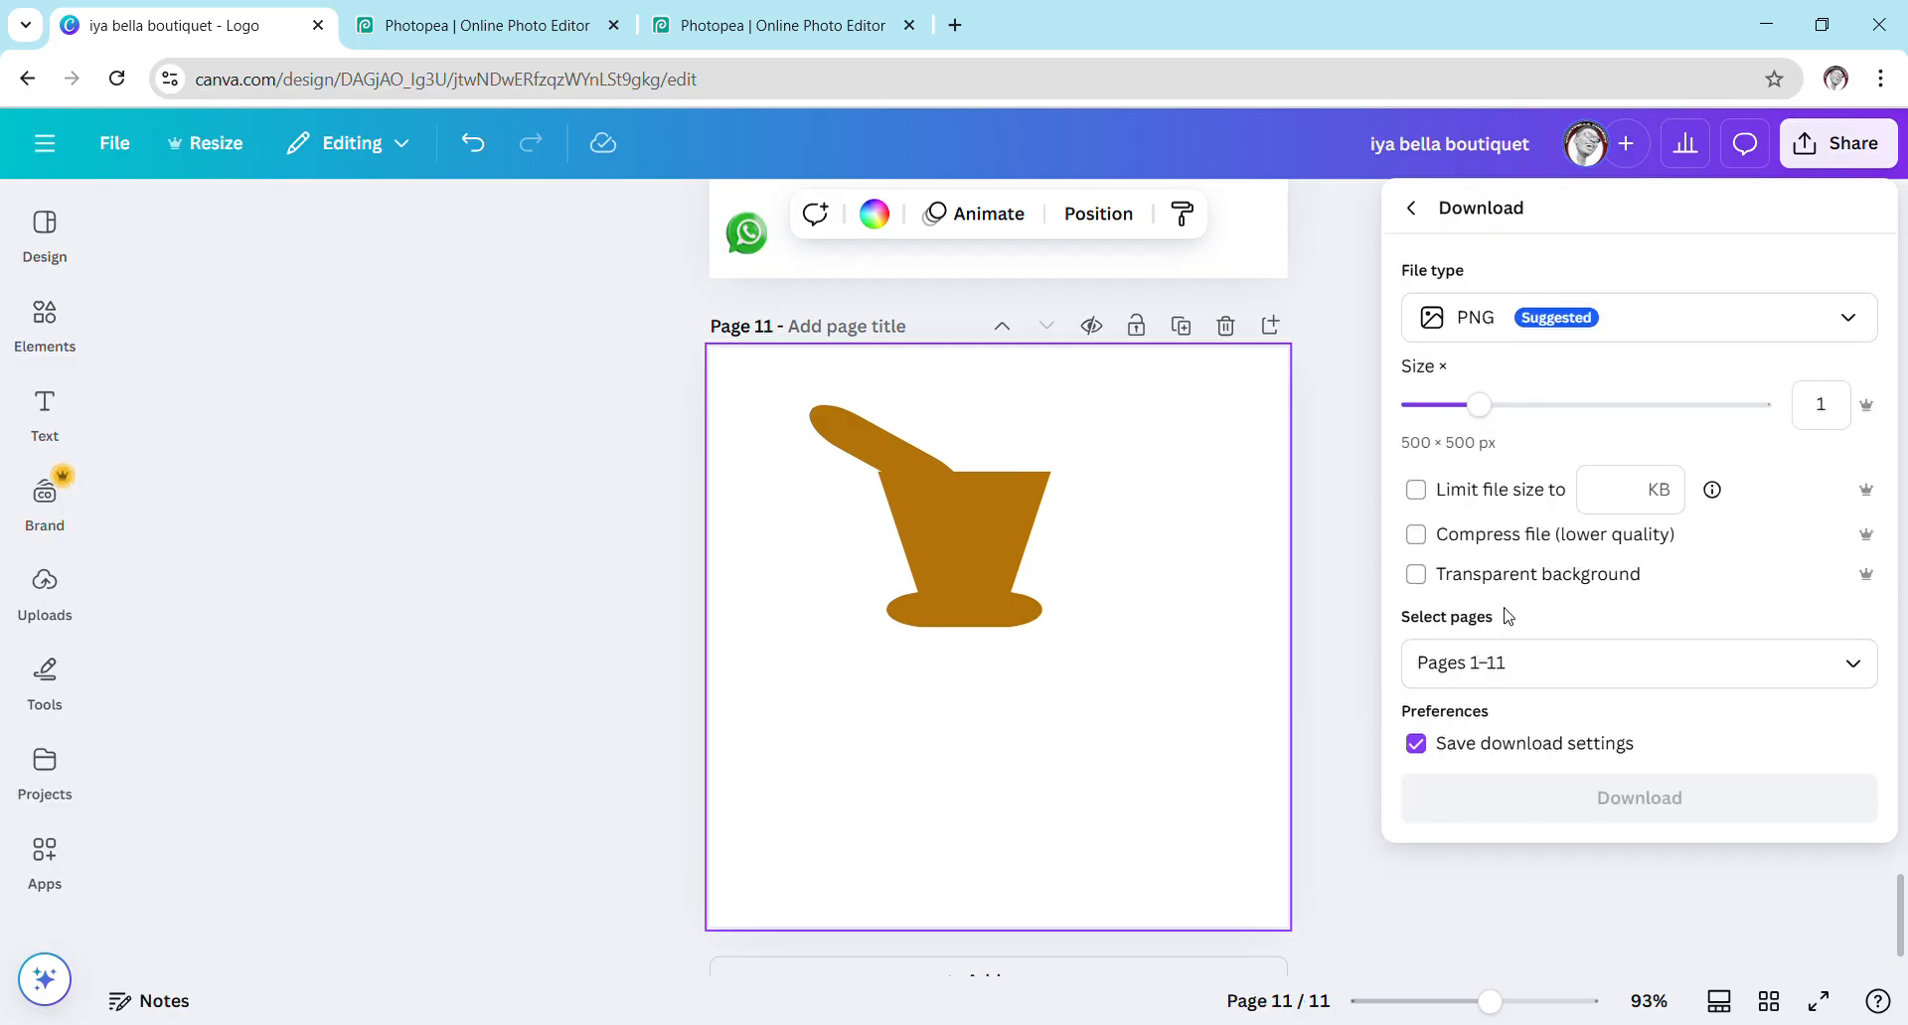
{"action": "left_click", "coordinate": [1763, 317]}
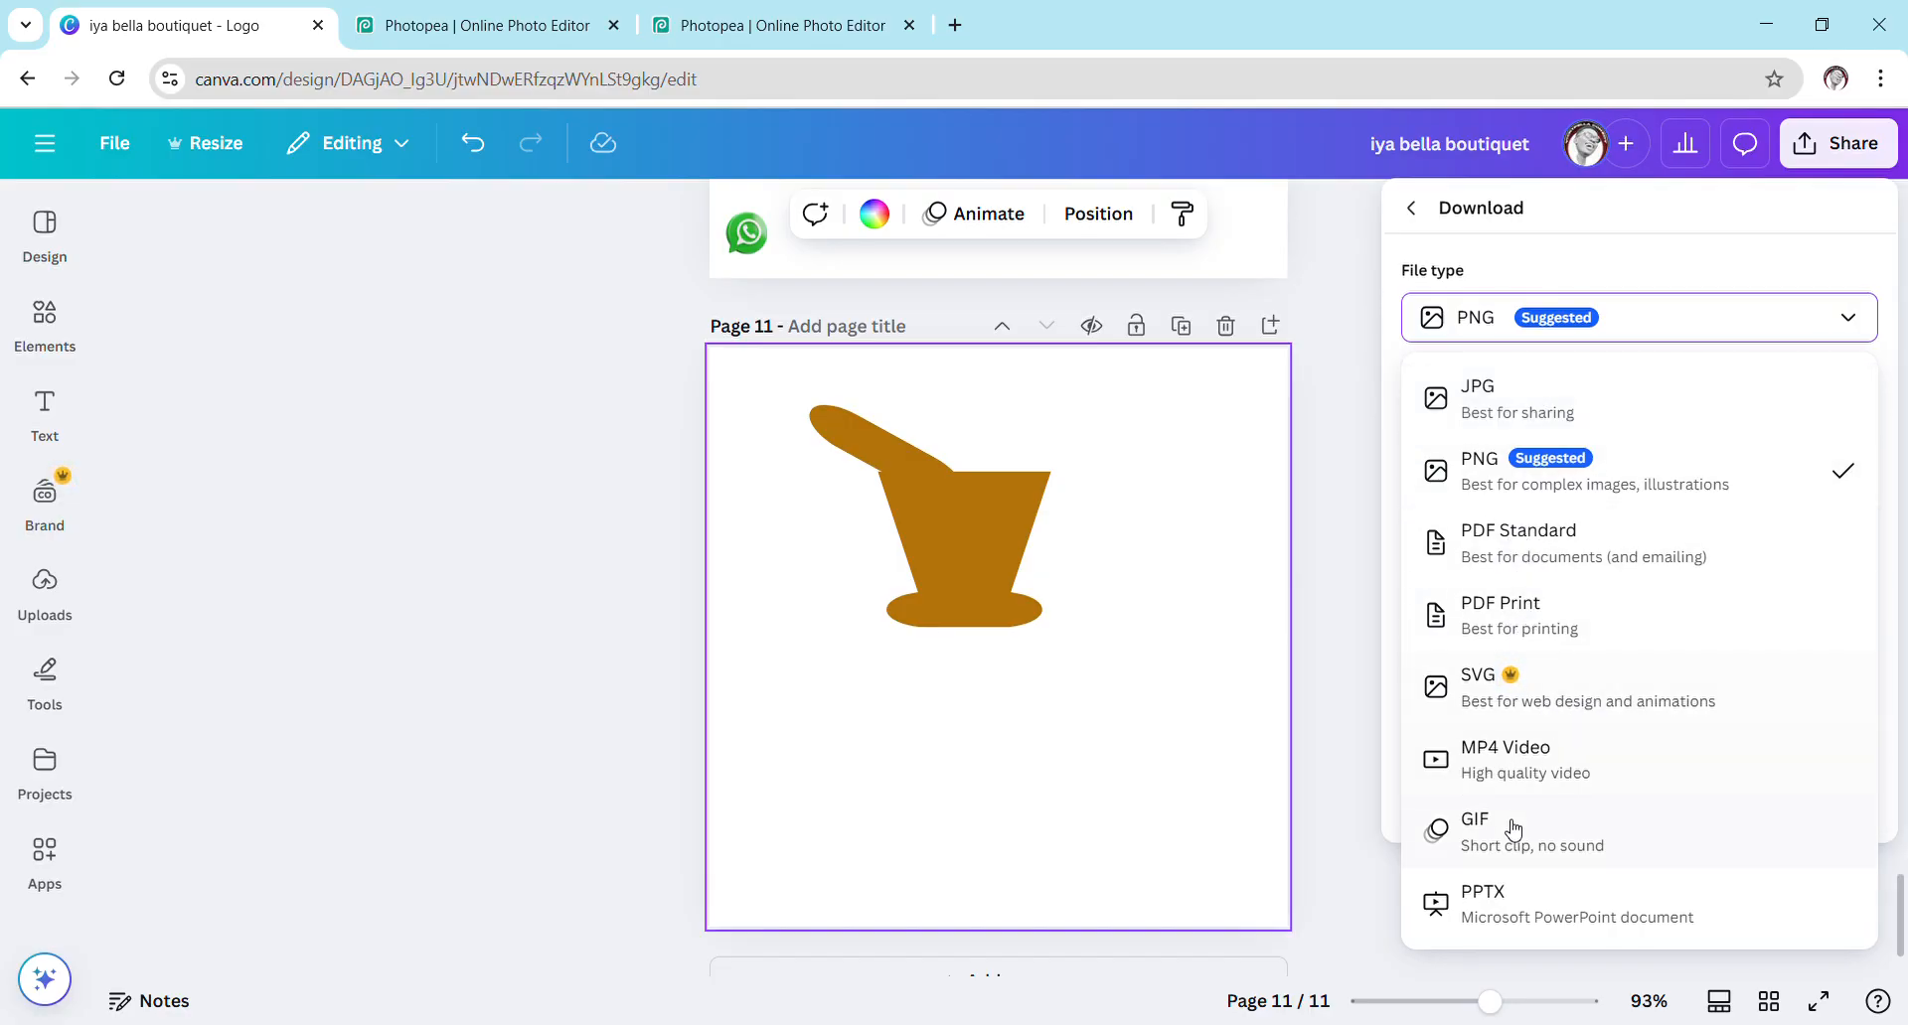
{"action": "left_click", "coordinate": [1479, 328]}
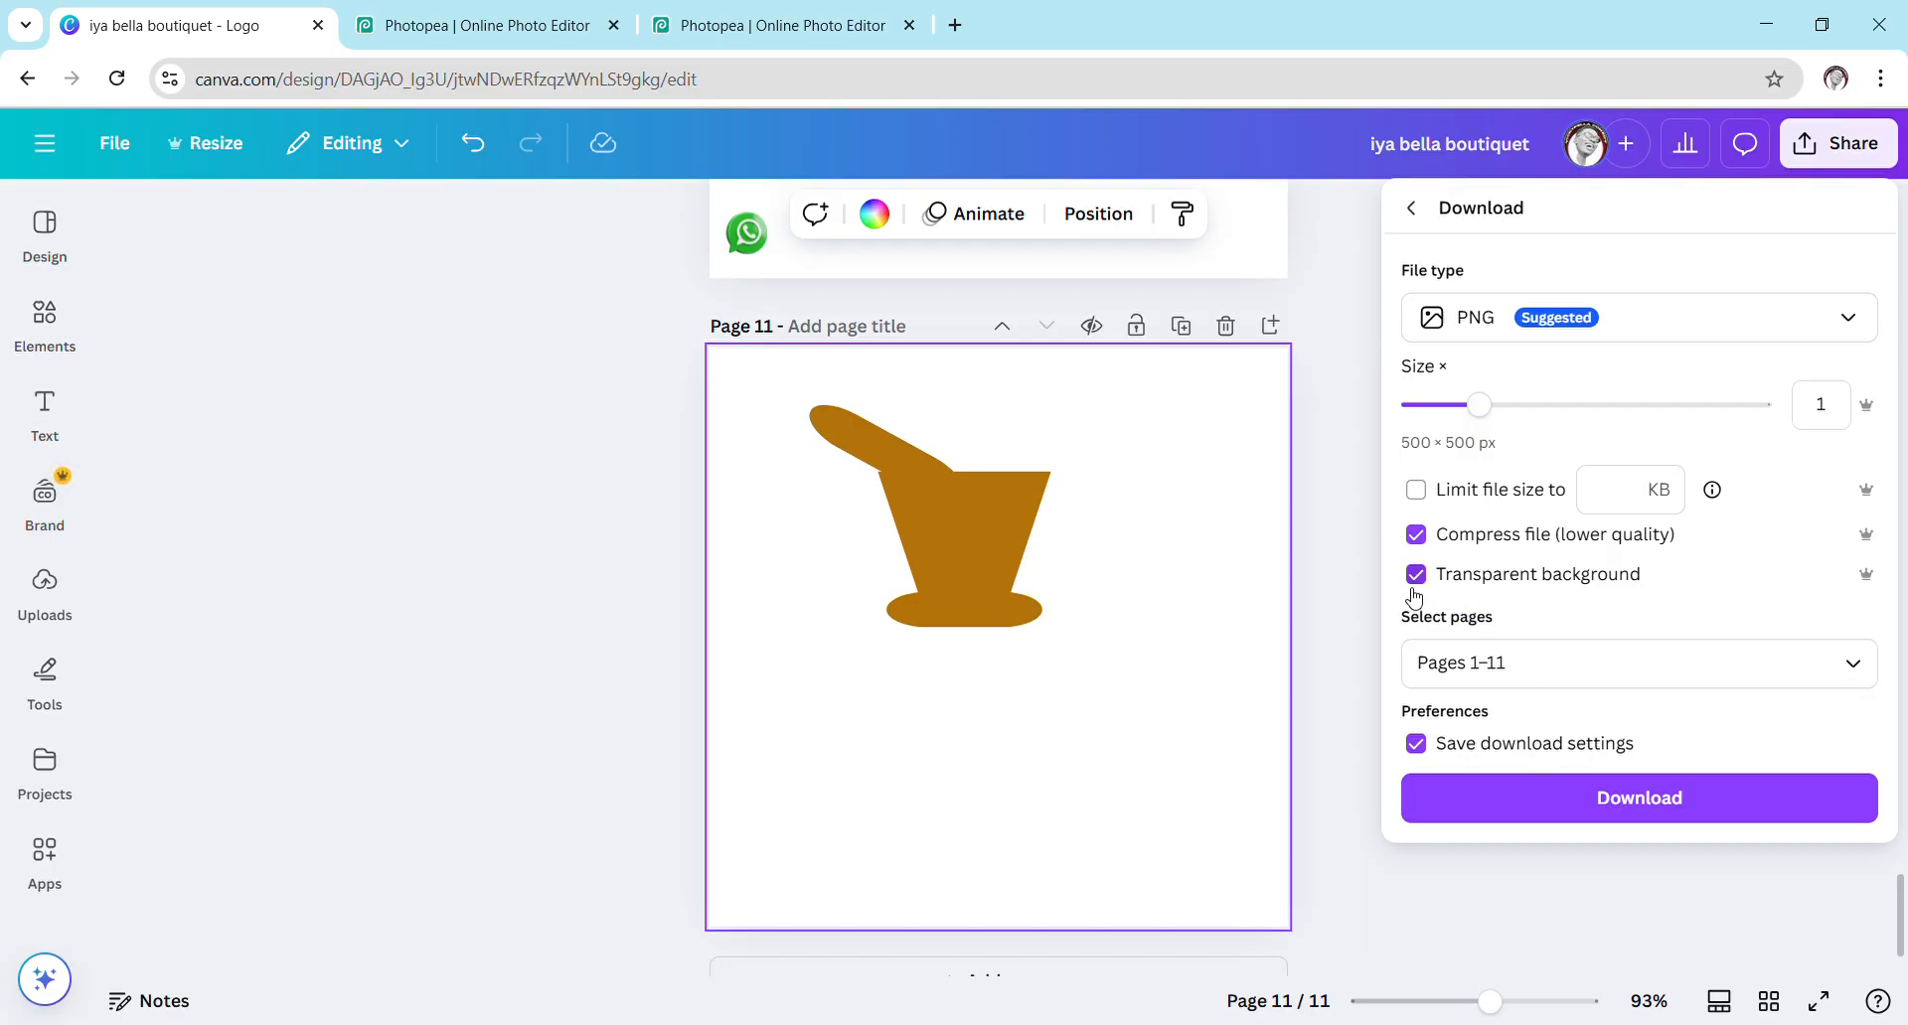
Limit the download to the current page (Page 11) and download the logo.
{"action": "left_click", "coordinate": [1514, 668]}
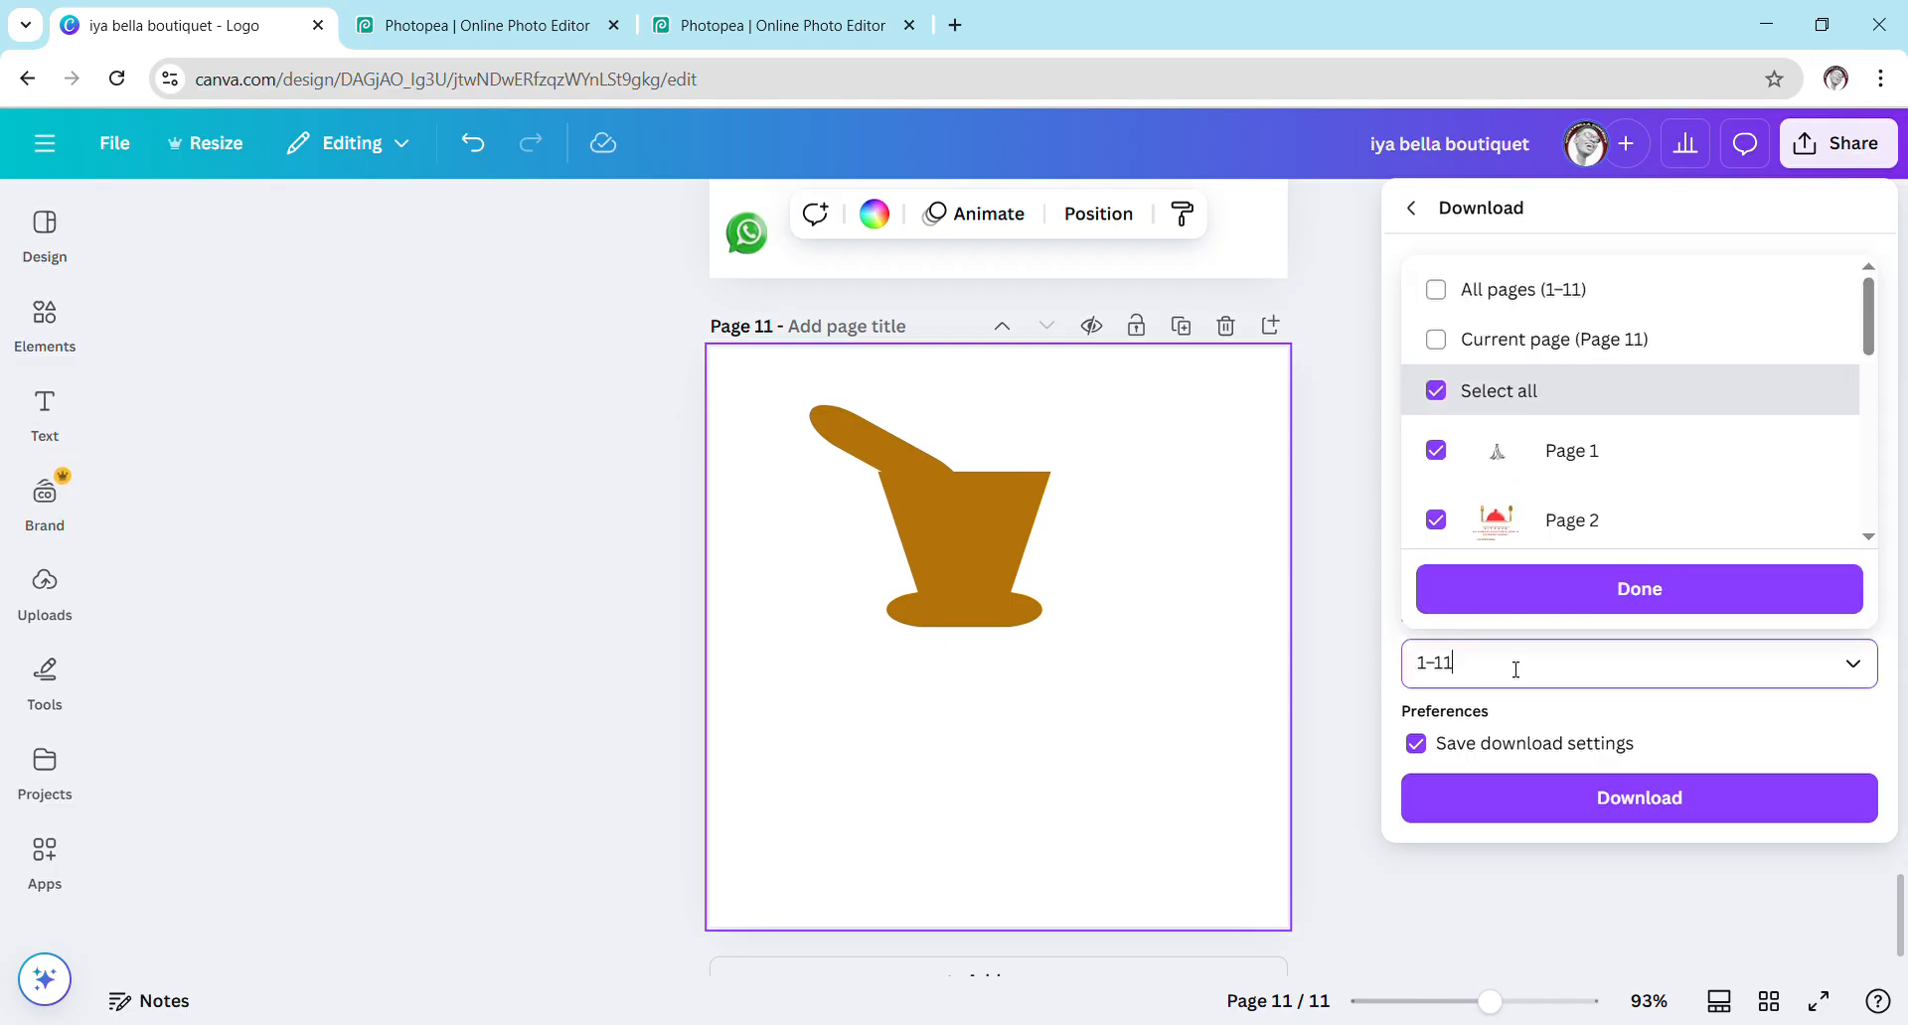
{"action": "left_click", "coordinate": [1437, 335]}
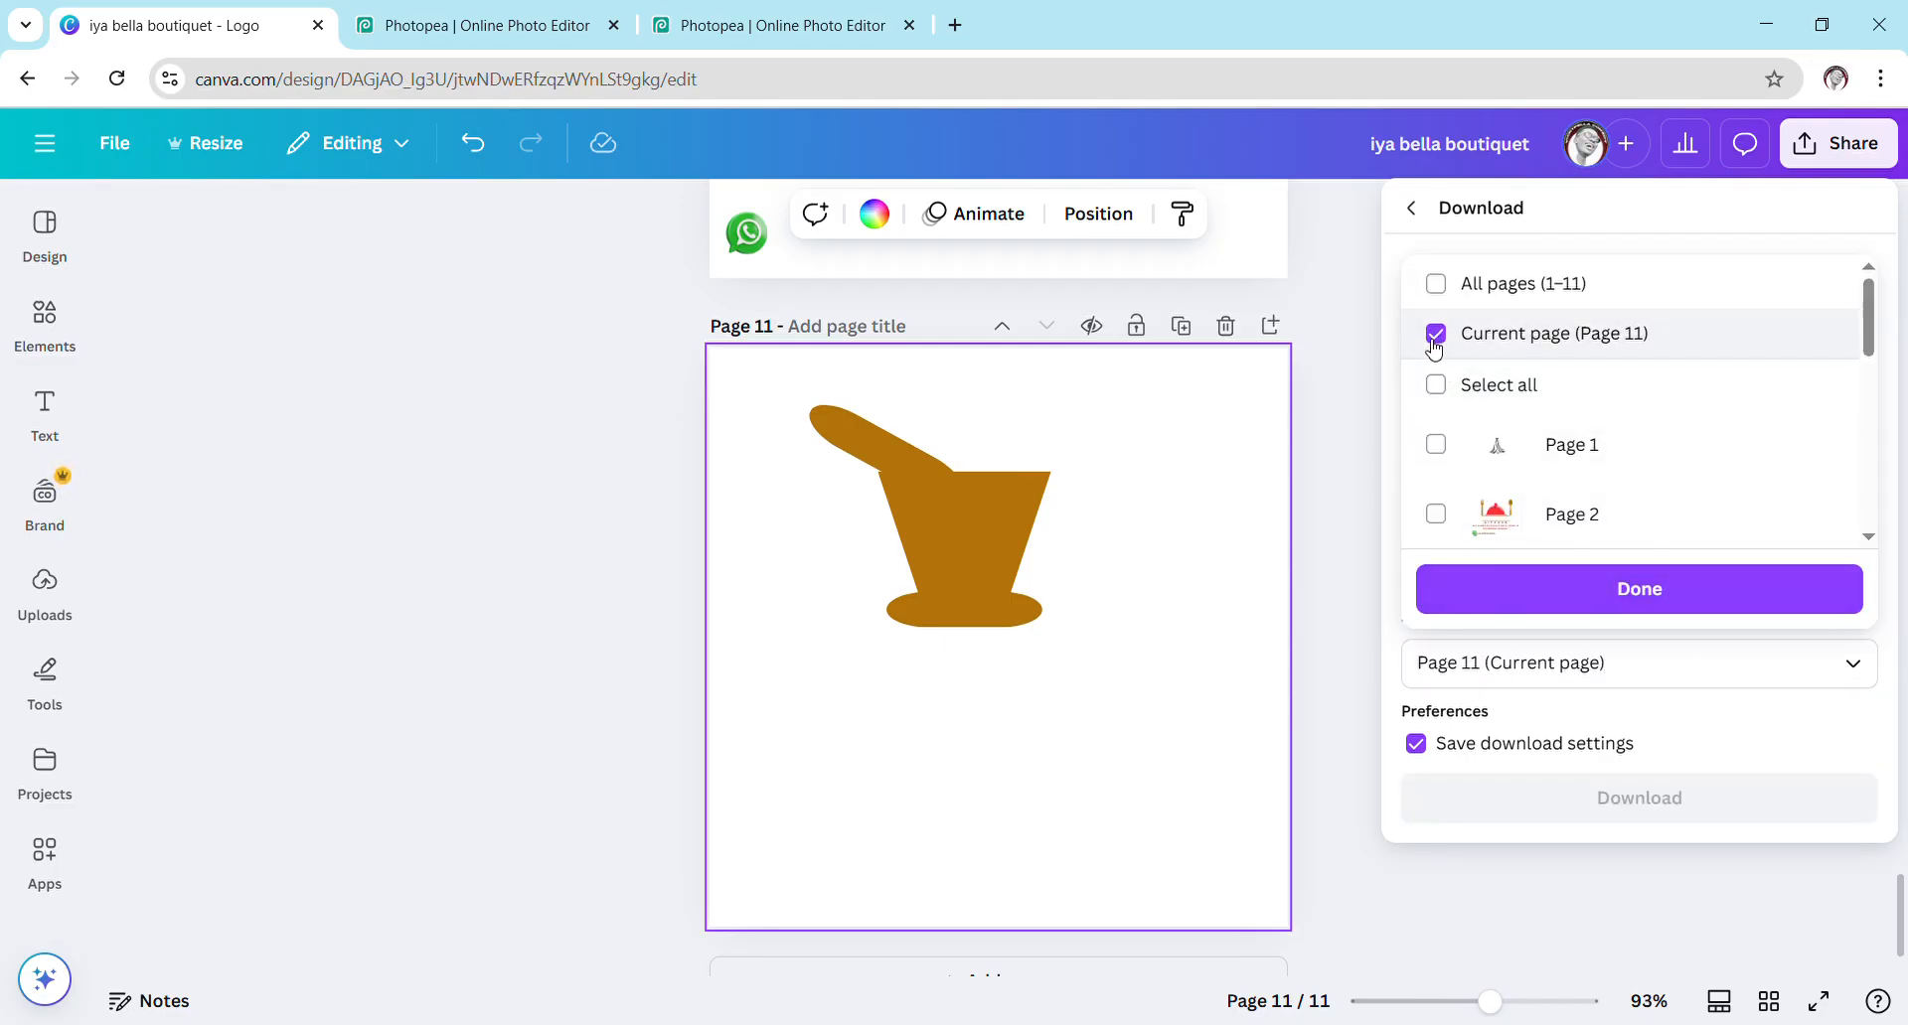
{"action": "left_click", "coordinate": [1508, 597]}
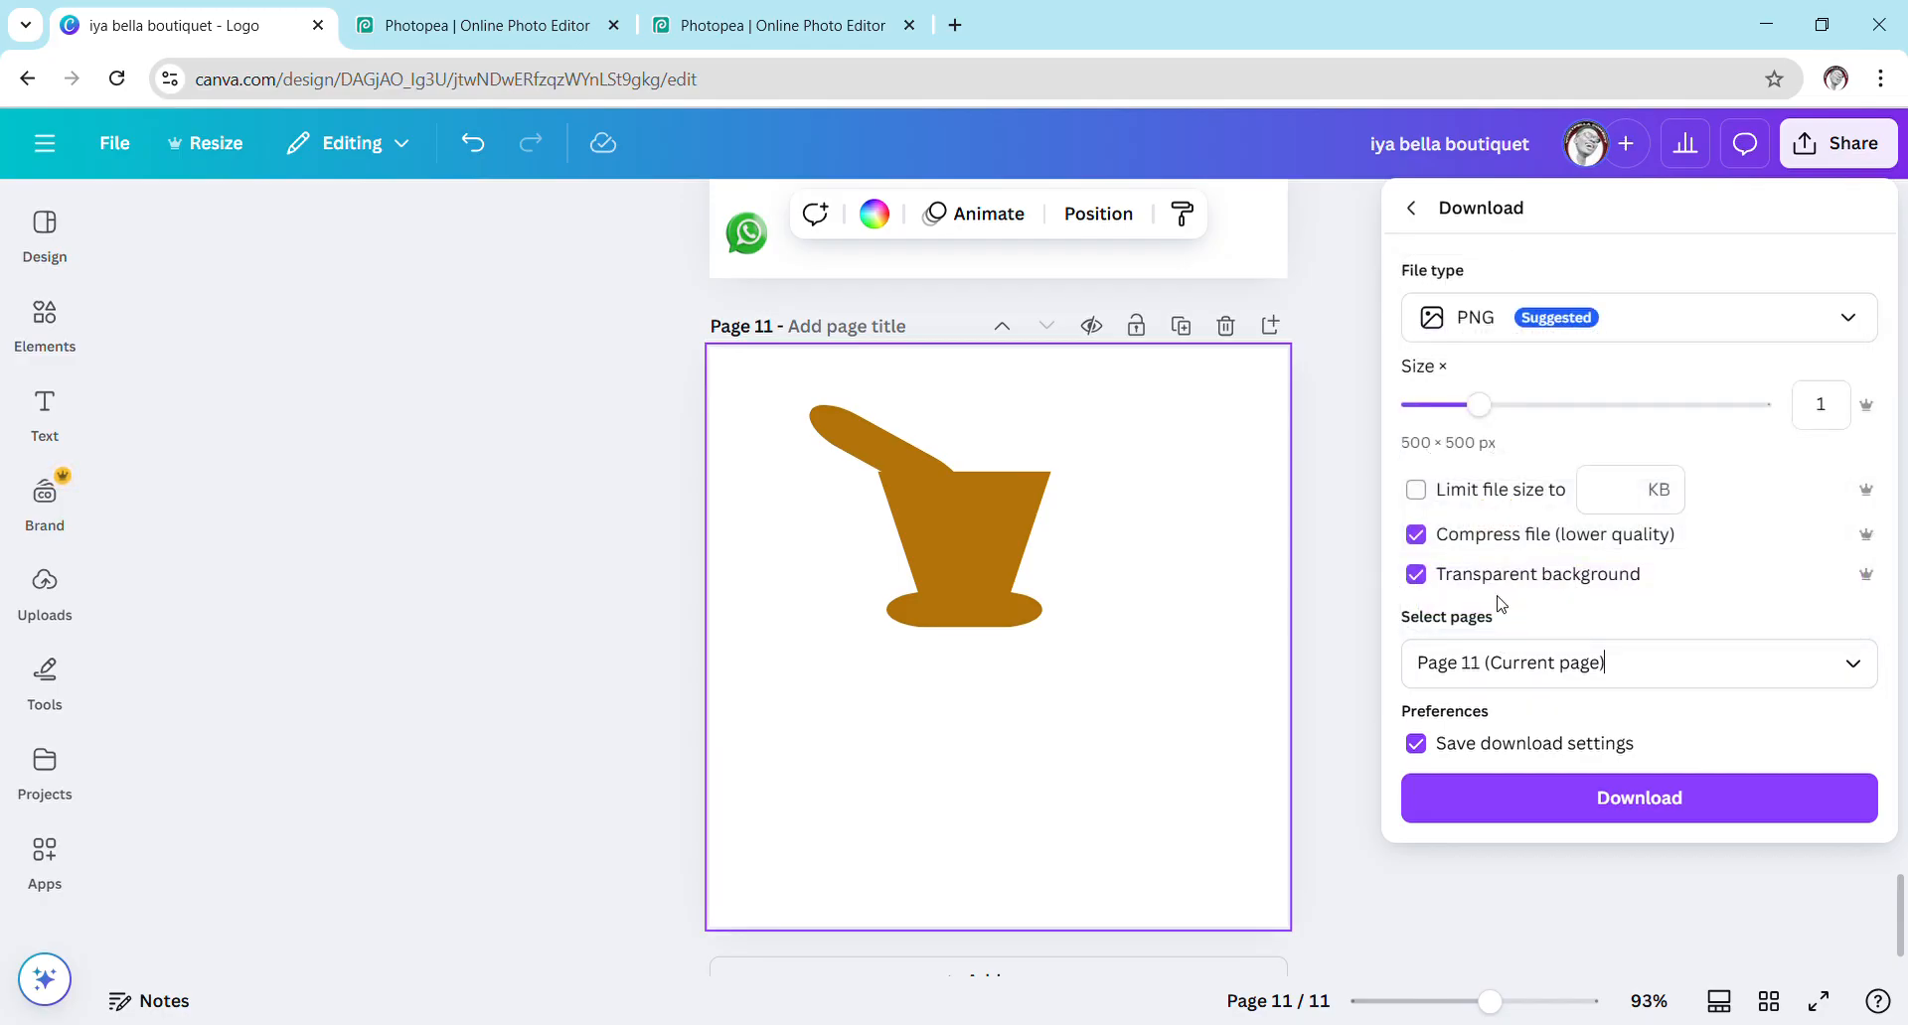
{"action": "left_click", "coordinate": [1484, 800]}
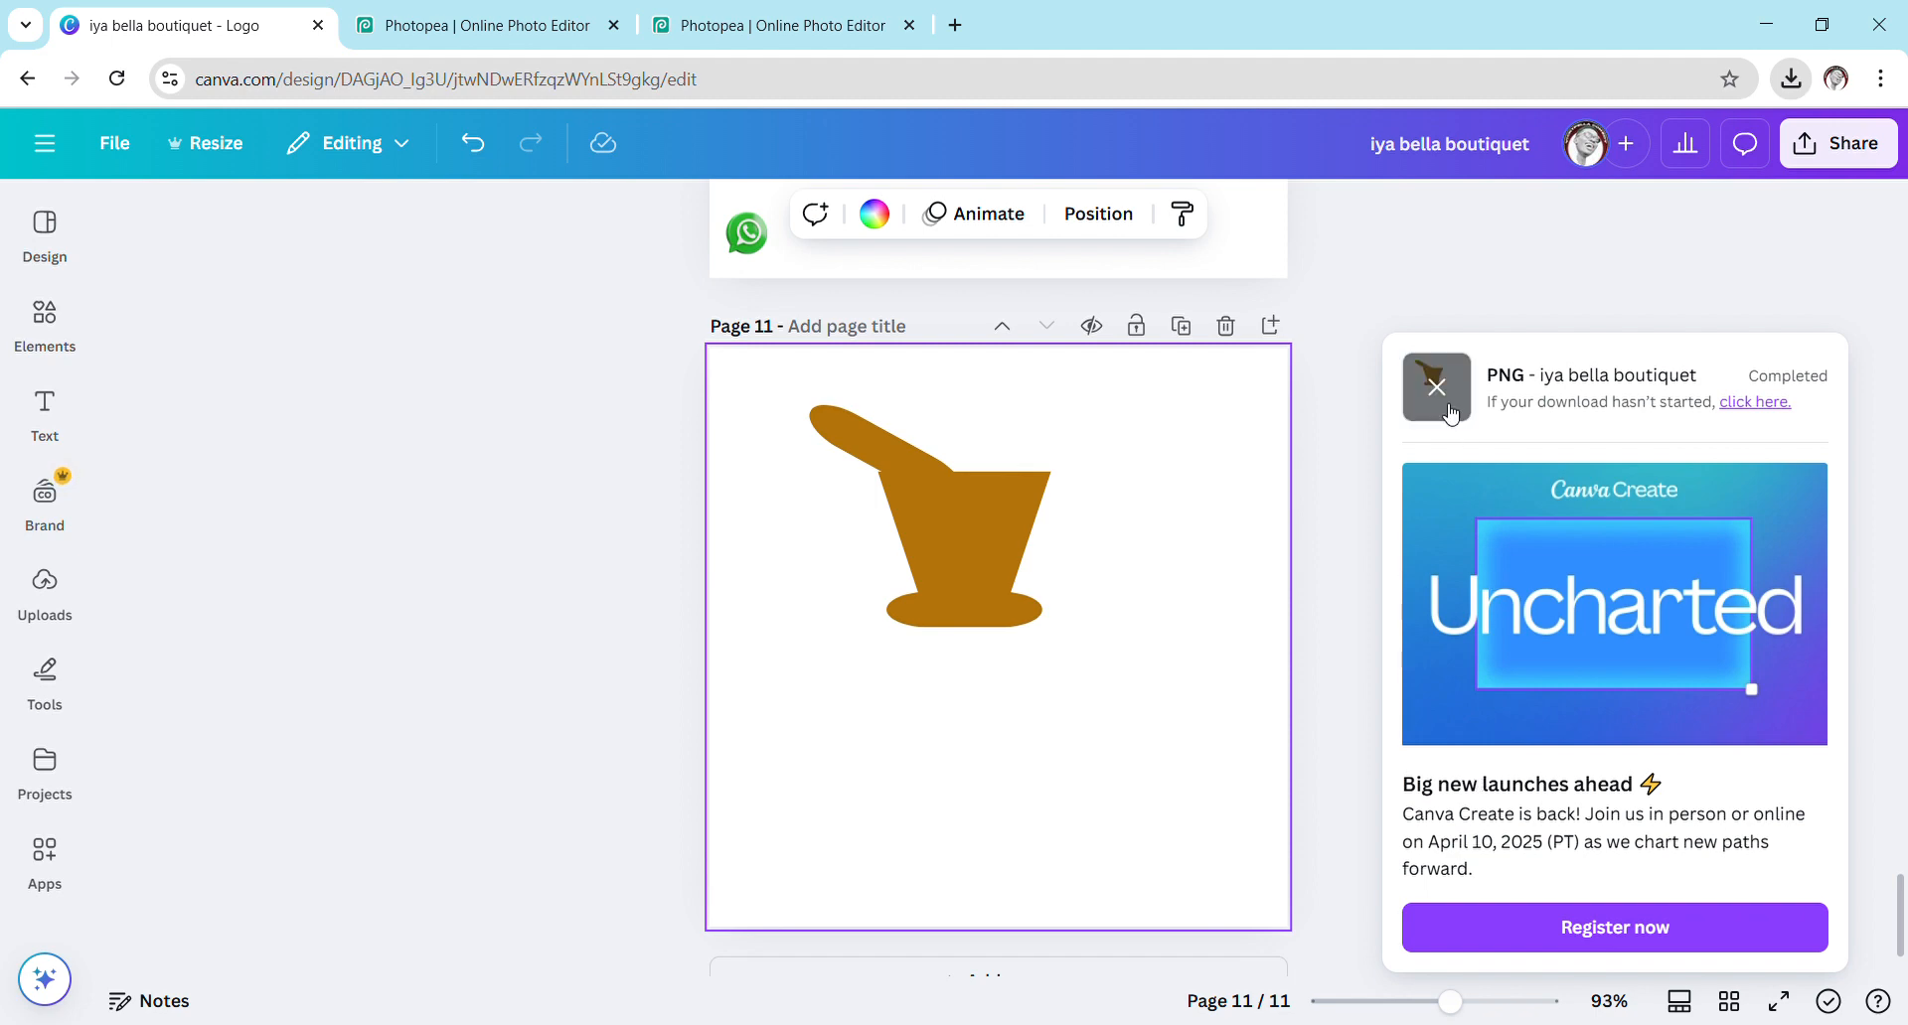
Switch to the Photopea mockup, open the Place Your Design Here smart object, and hide its sample logo layer 3.
{"action": "left_click", "coordinate": [768, 36]}
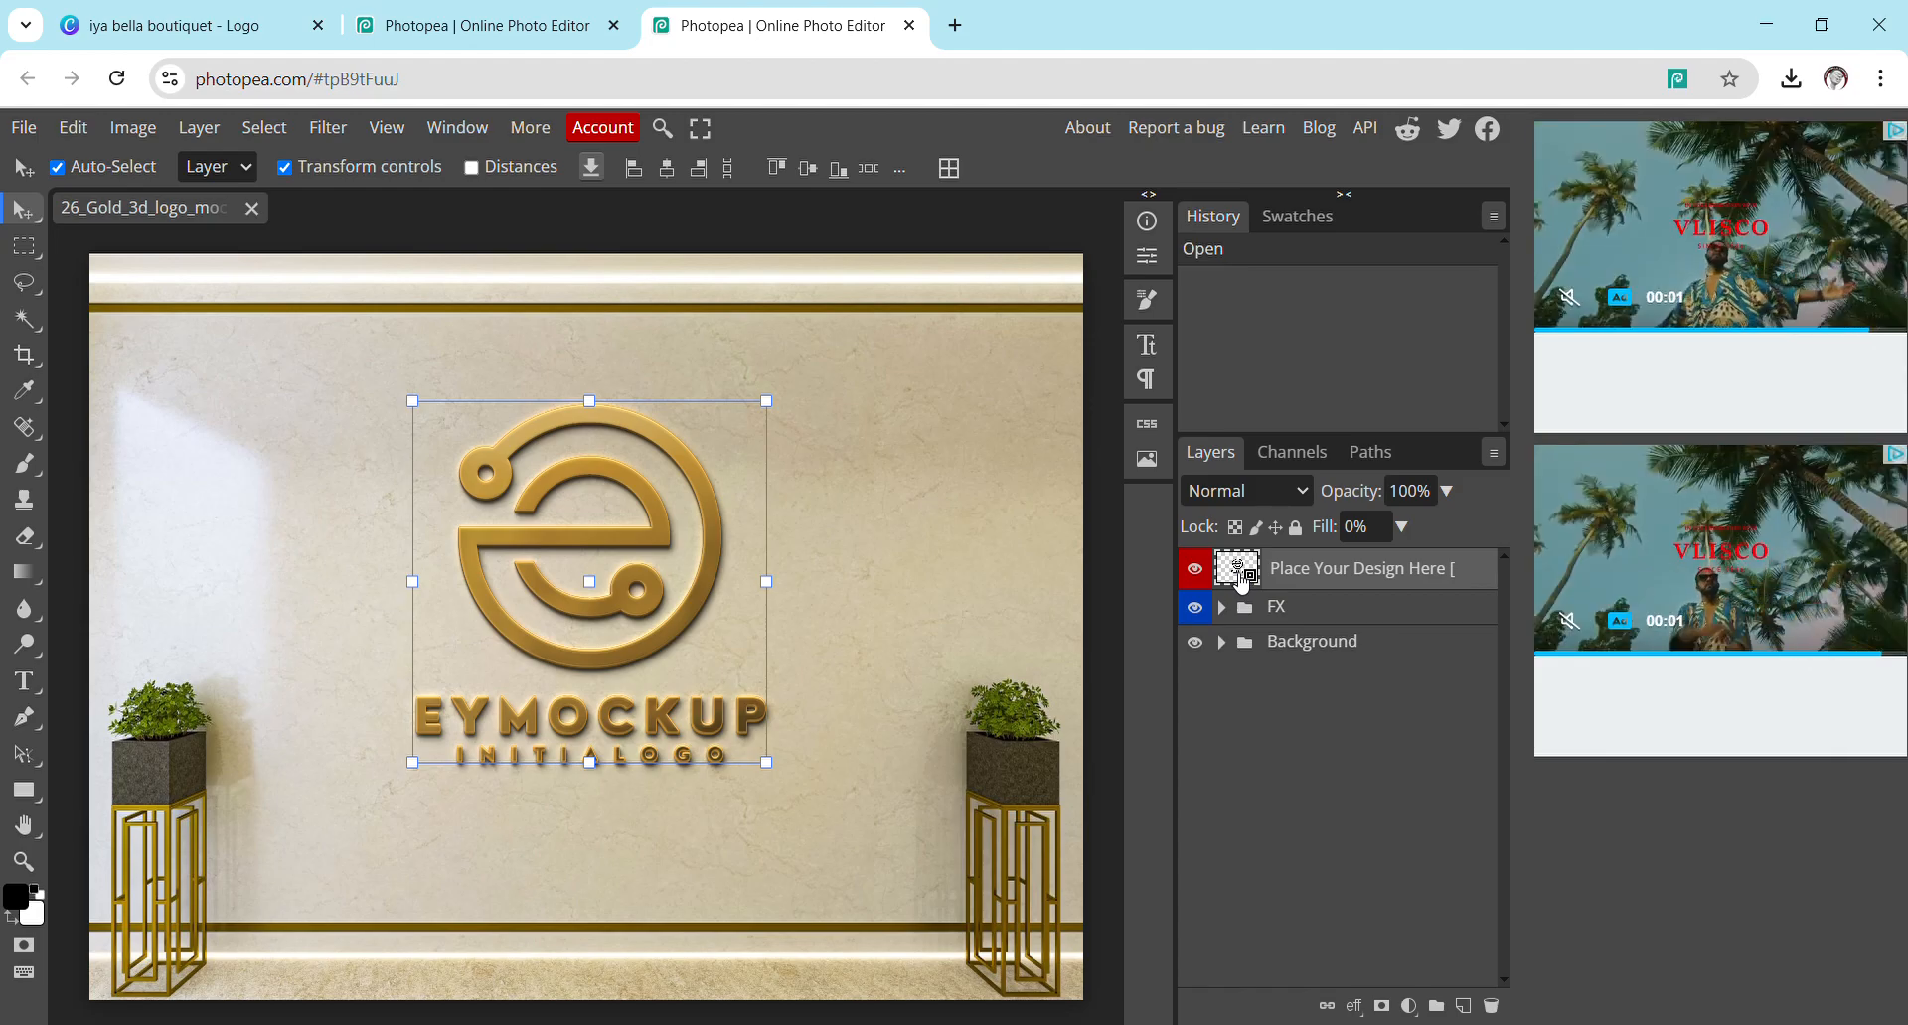
{"action": "double_click", "coordinate": [1242, 581]}
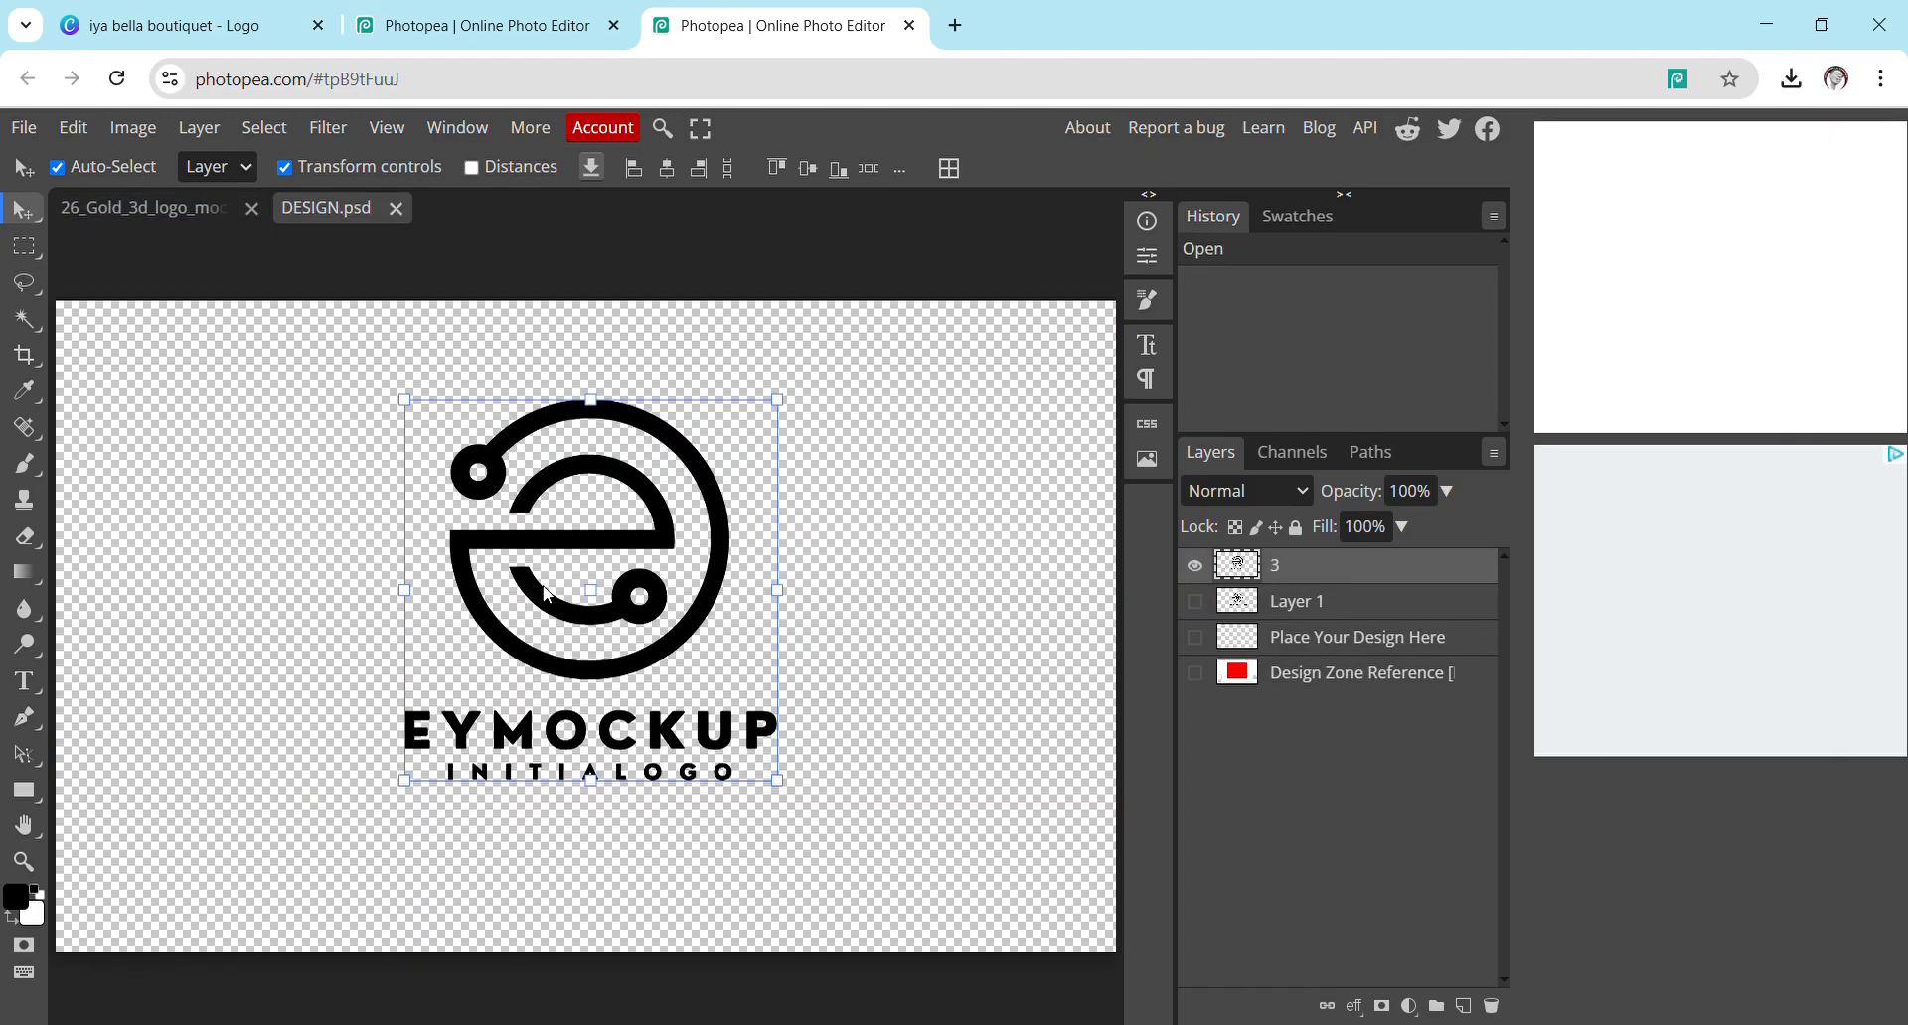
{"action": "left_click", "coordinate": [1196, 566]}
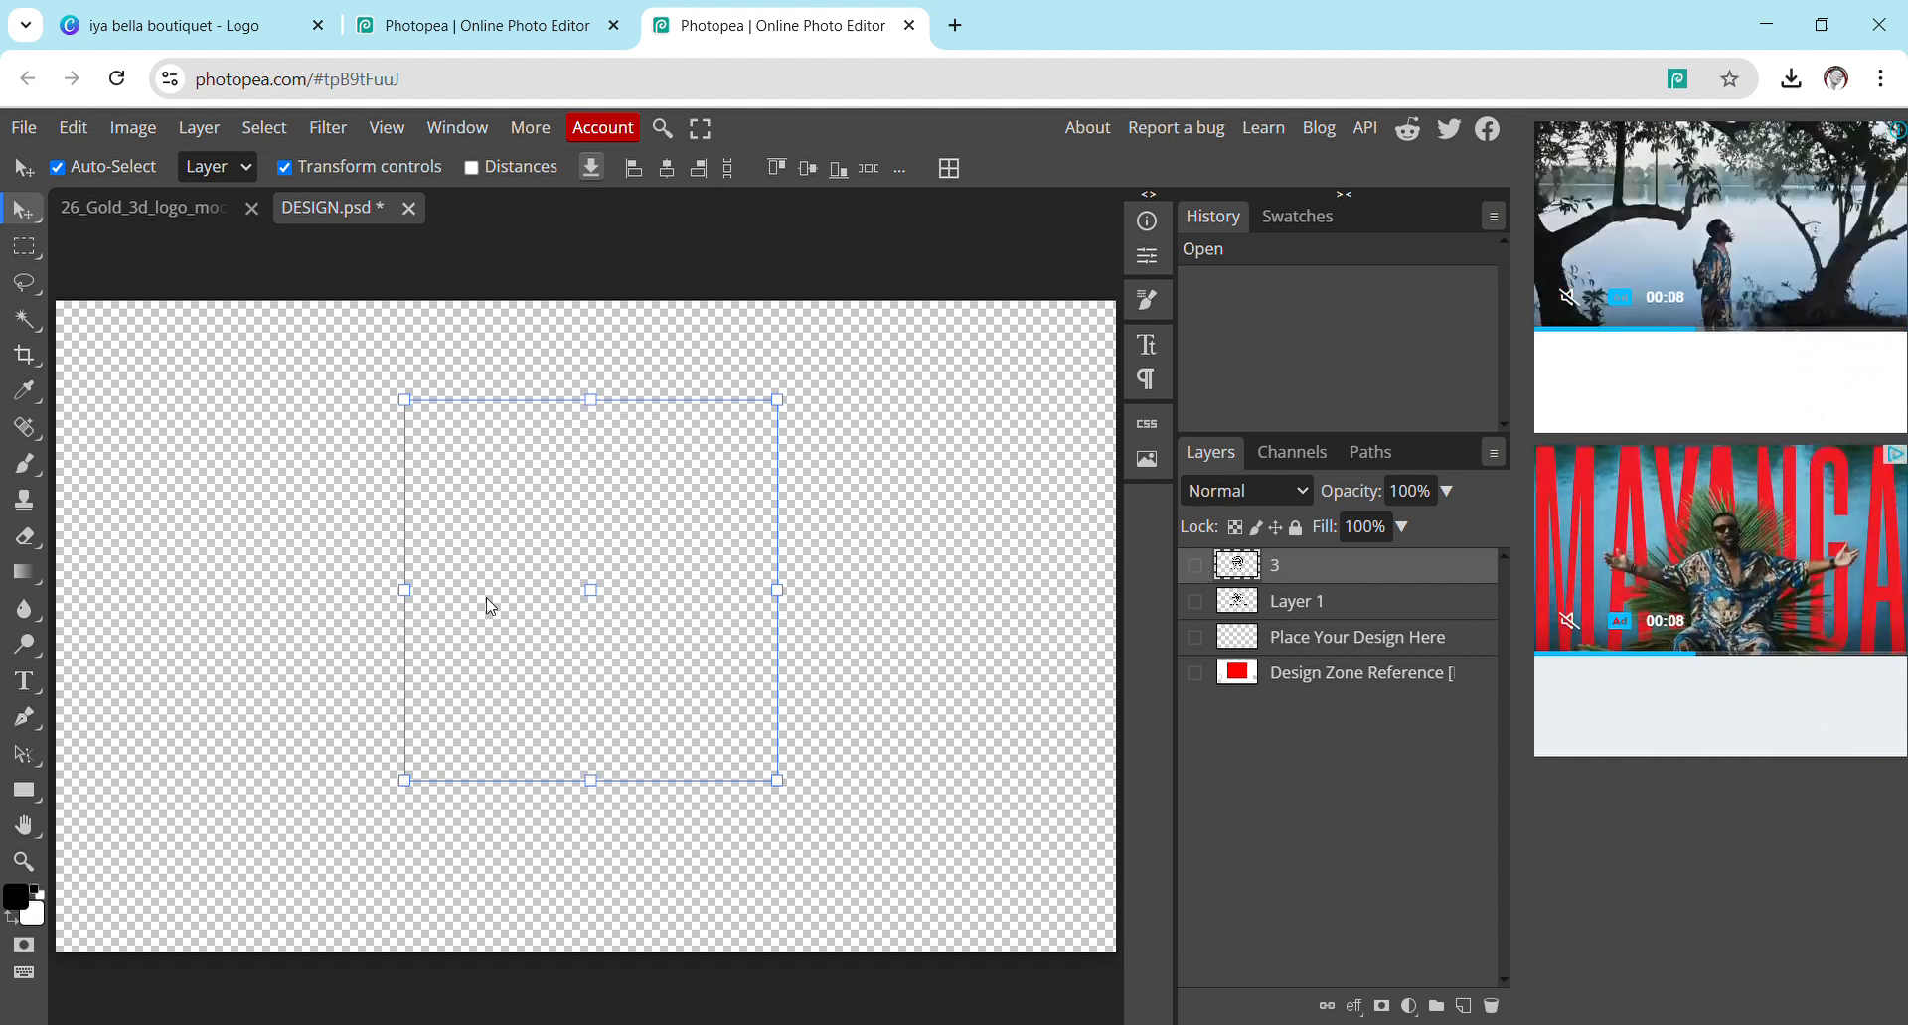
Place the downloaded mortar-and-pestle PNG into DESIGN.psd.
{"action": "left_click", "coordinate": [23, 128]}
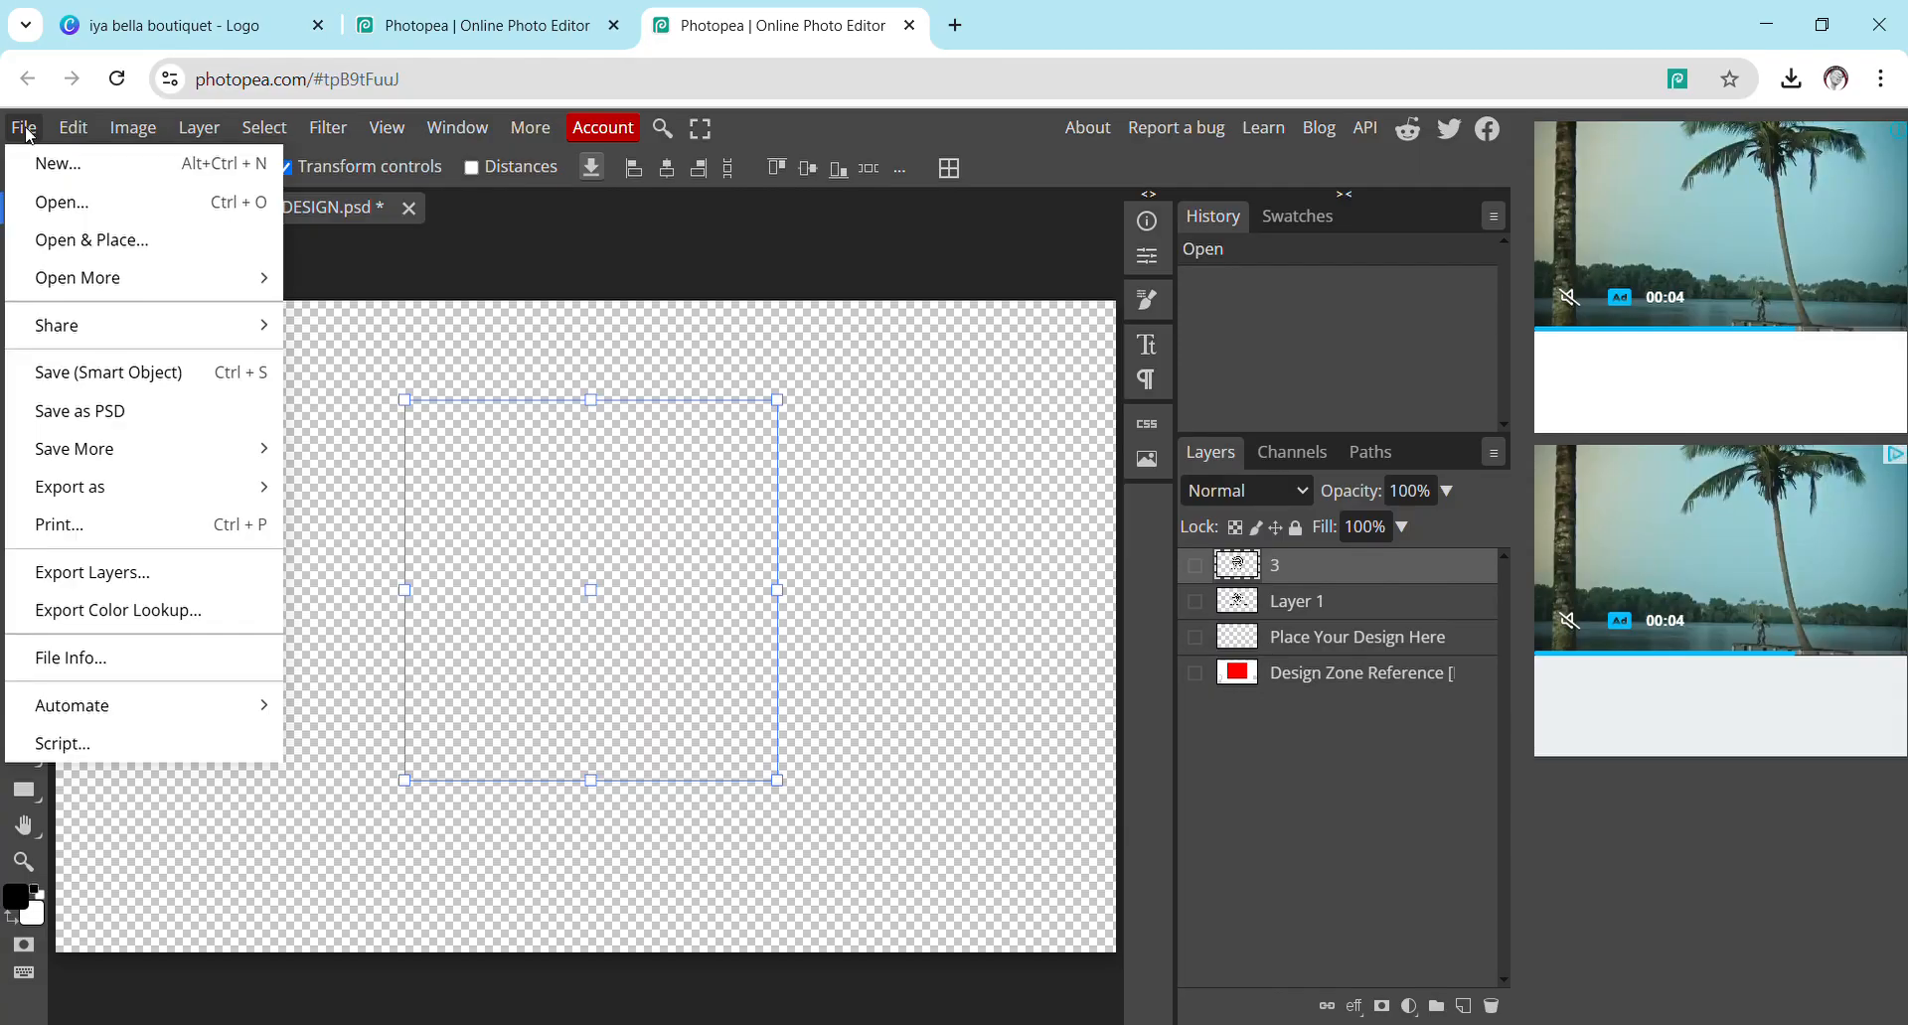
{"action": "left_click", "coordinate": [117, 241]}
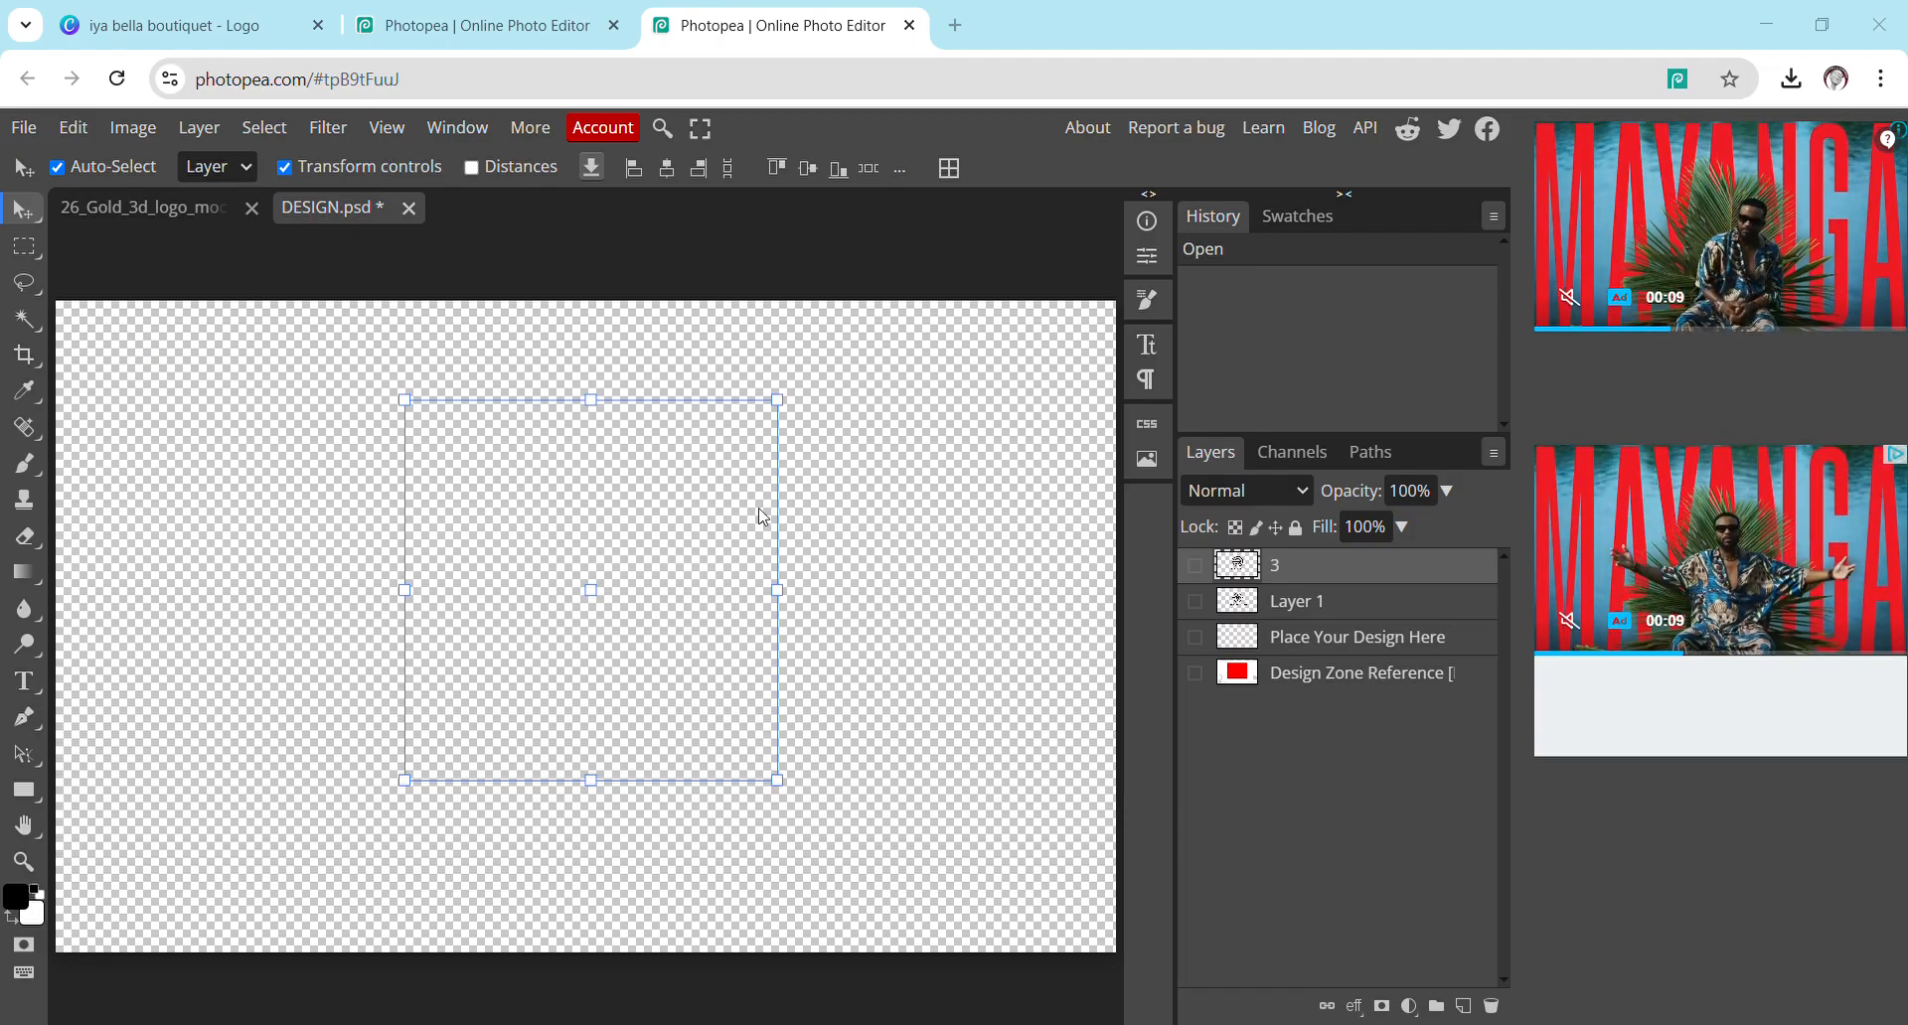
{"action": "left_click", "coordinate": [742, 553]}
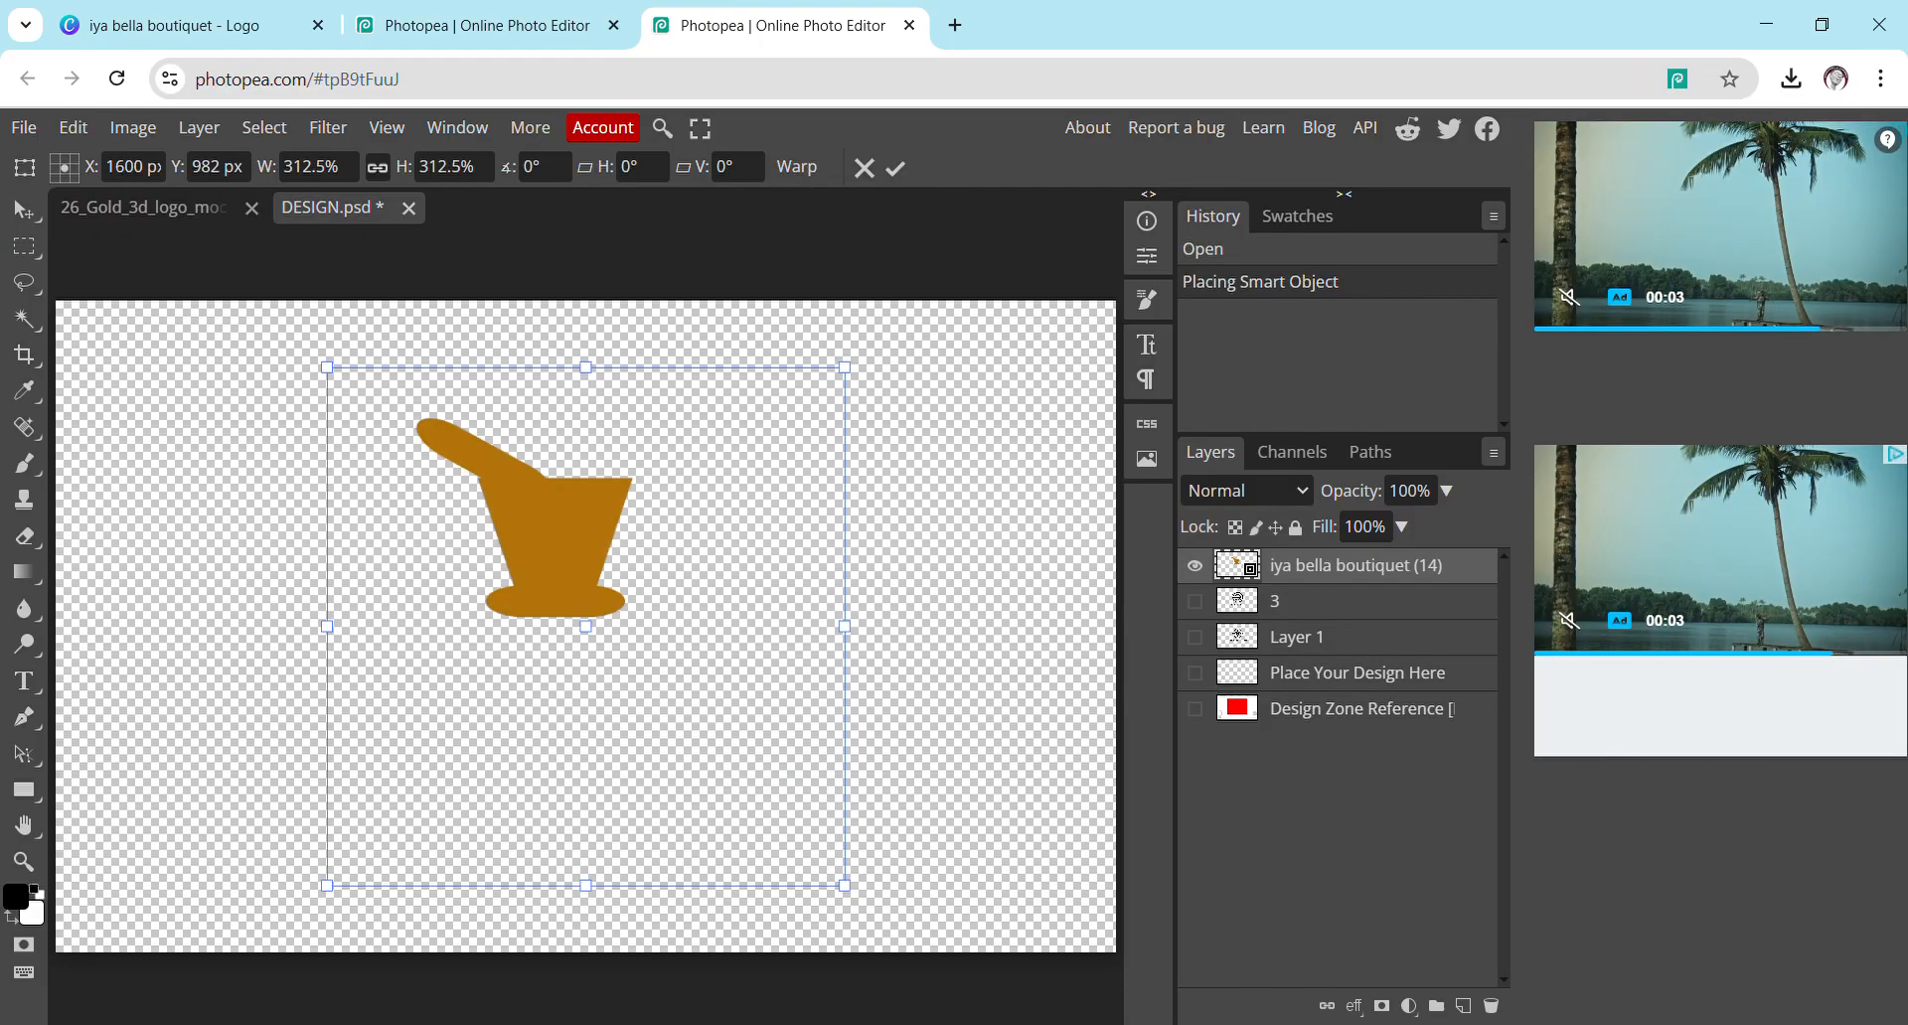
Enlarge the placed logo proportionally to about 542.7% and position it around X 1671 px, Y 1452 px.
{"action": "left_click_drag", "start_coordinate": [853, 896], "coordinate": [1093, 1024]}
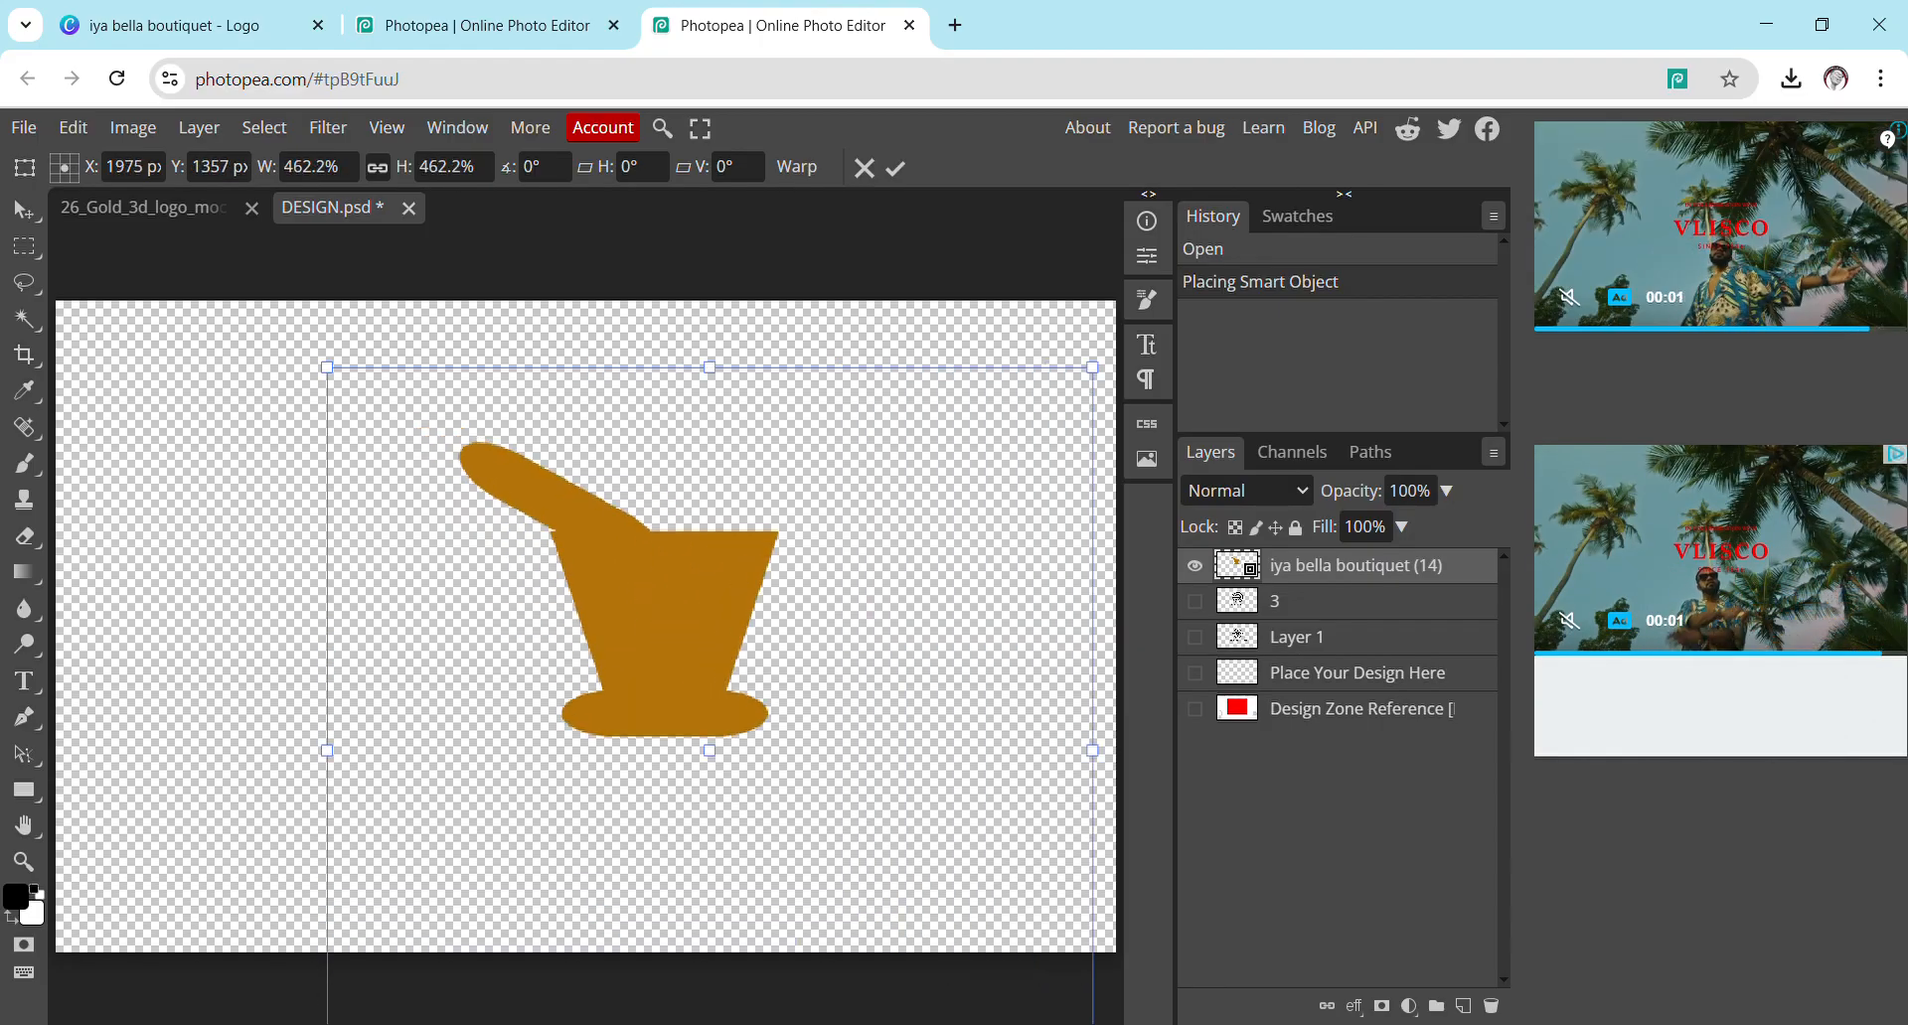
{"action": "left_click_drag", "start_coordinate": [975, 831], "coordinate": [840, 814]}
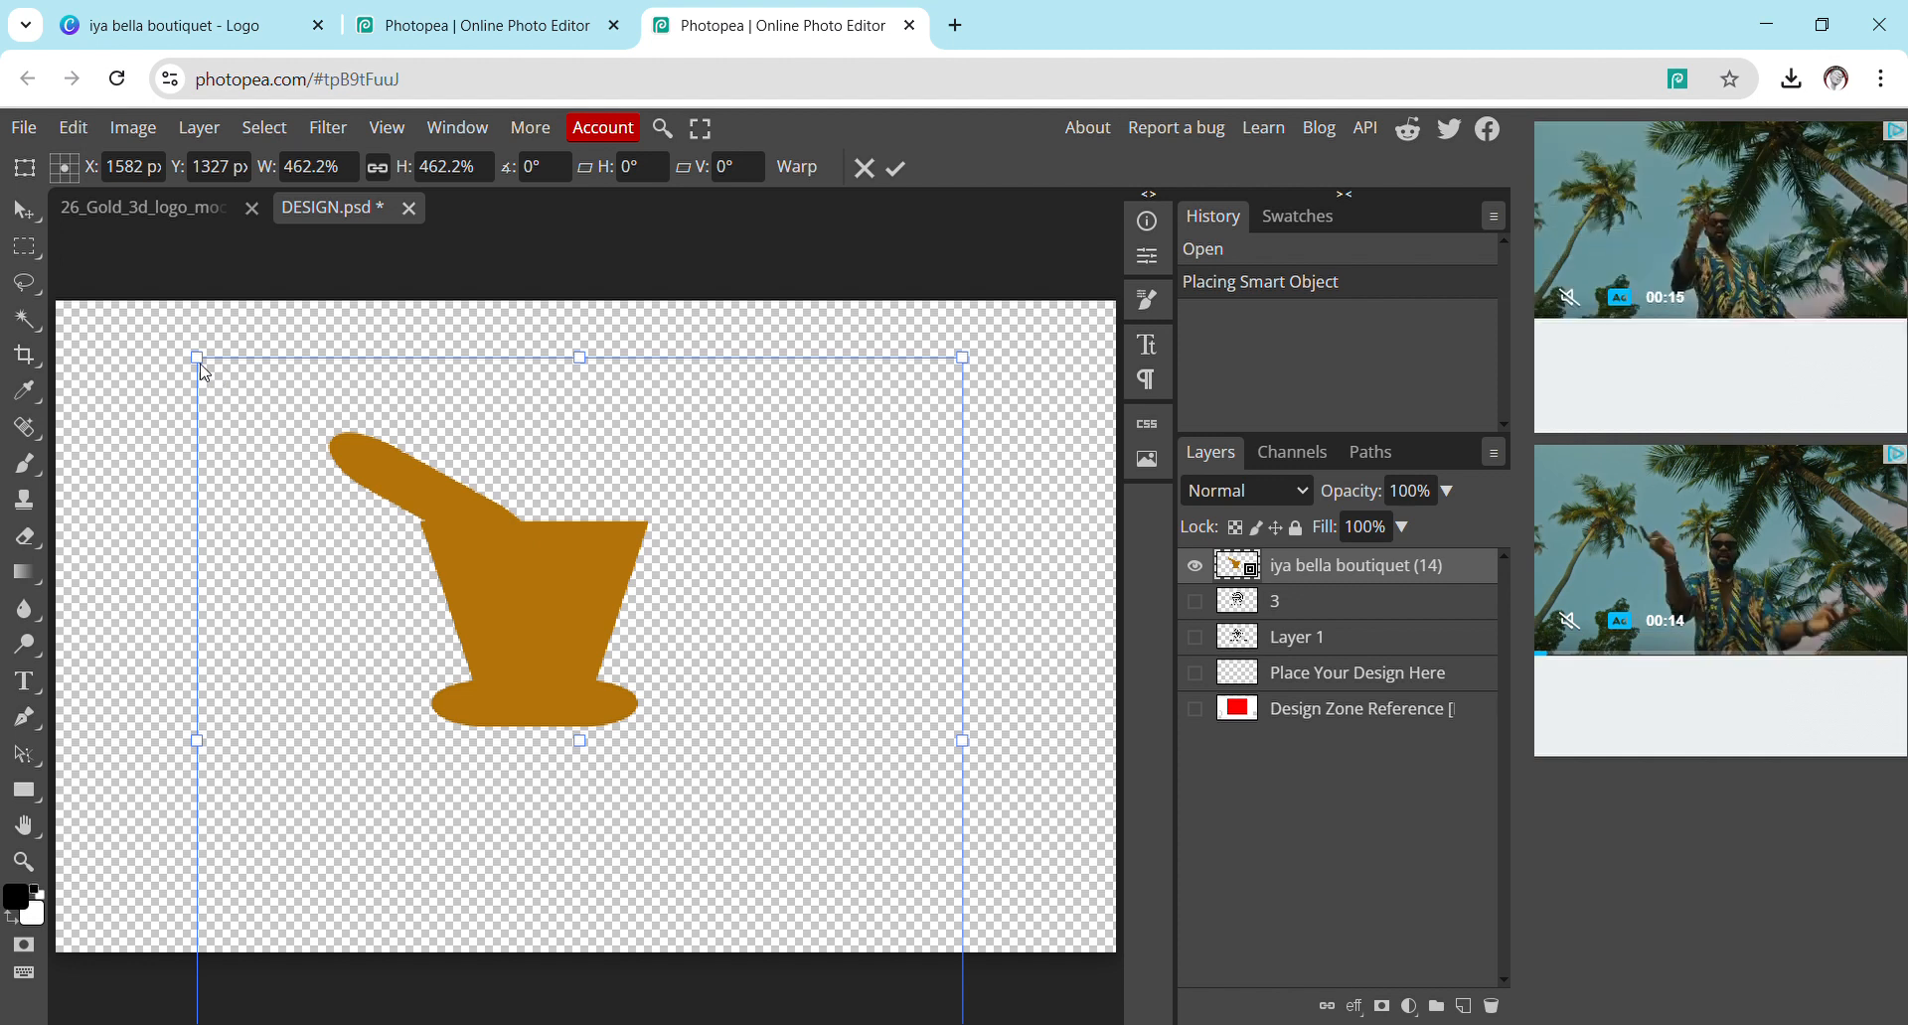
{"action": "left_click_drag", "start_coordinate": [202, 362], "coordinate": [137, 304]}
{"action": "left_click_drag", "start_coordinate": [177, 457], "coordinate": [209, 541]}
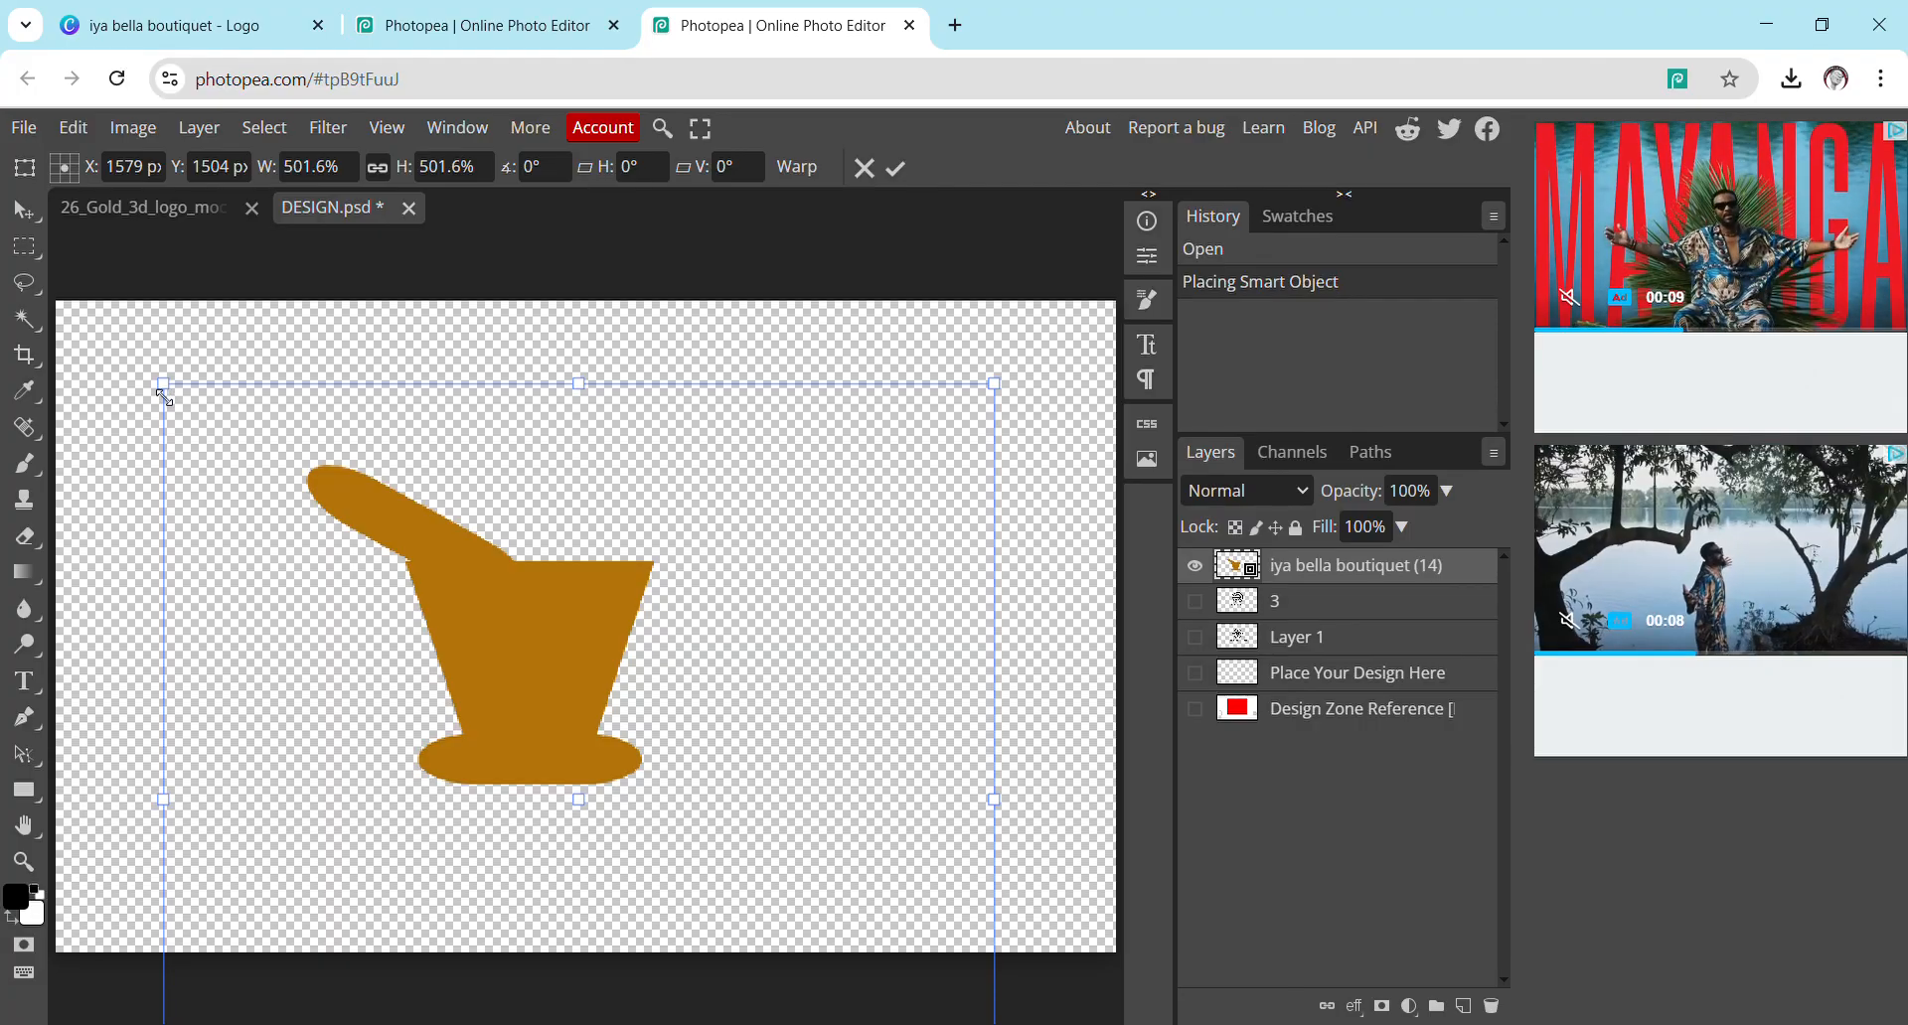
{"action": "left_click_drag", "start_coordinate": [164, 388], "coordinate": [107, 287]}
{"action": "left_click_drag", "start_coordinate": [147, 476], "coordinate": [209, 497]}
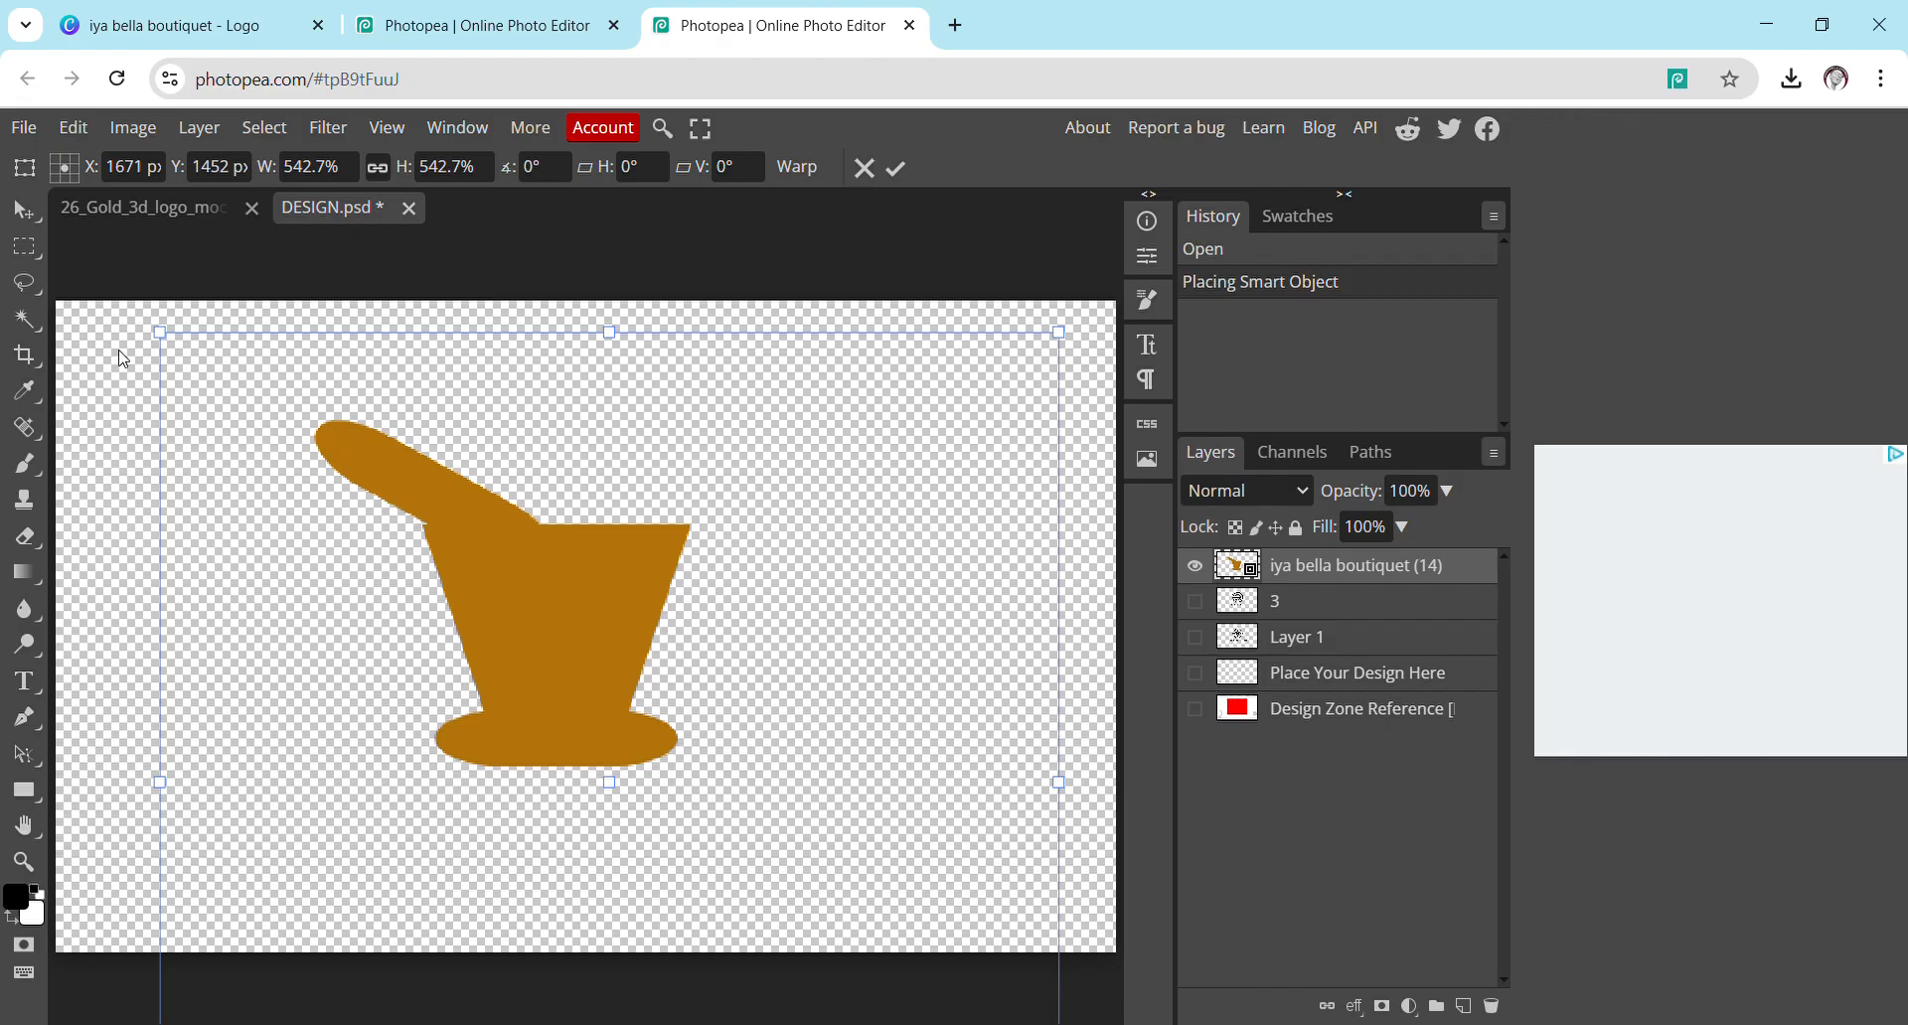
Save the edited smart object and return to the gold wall mockup document.
{"action": "left_click", "coordinate": [23, 128]}
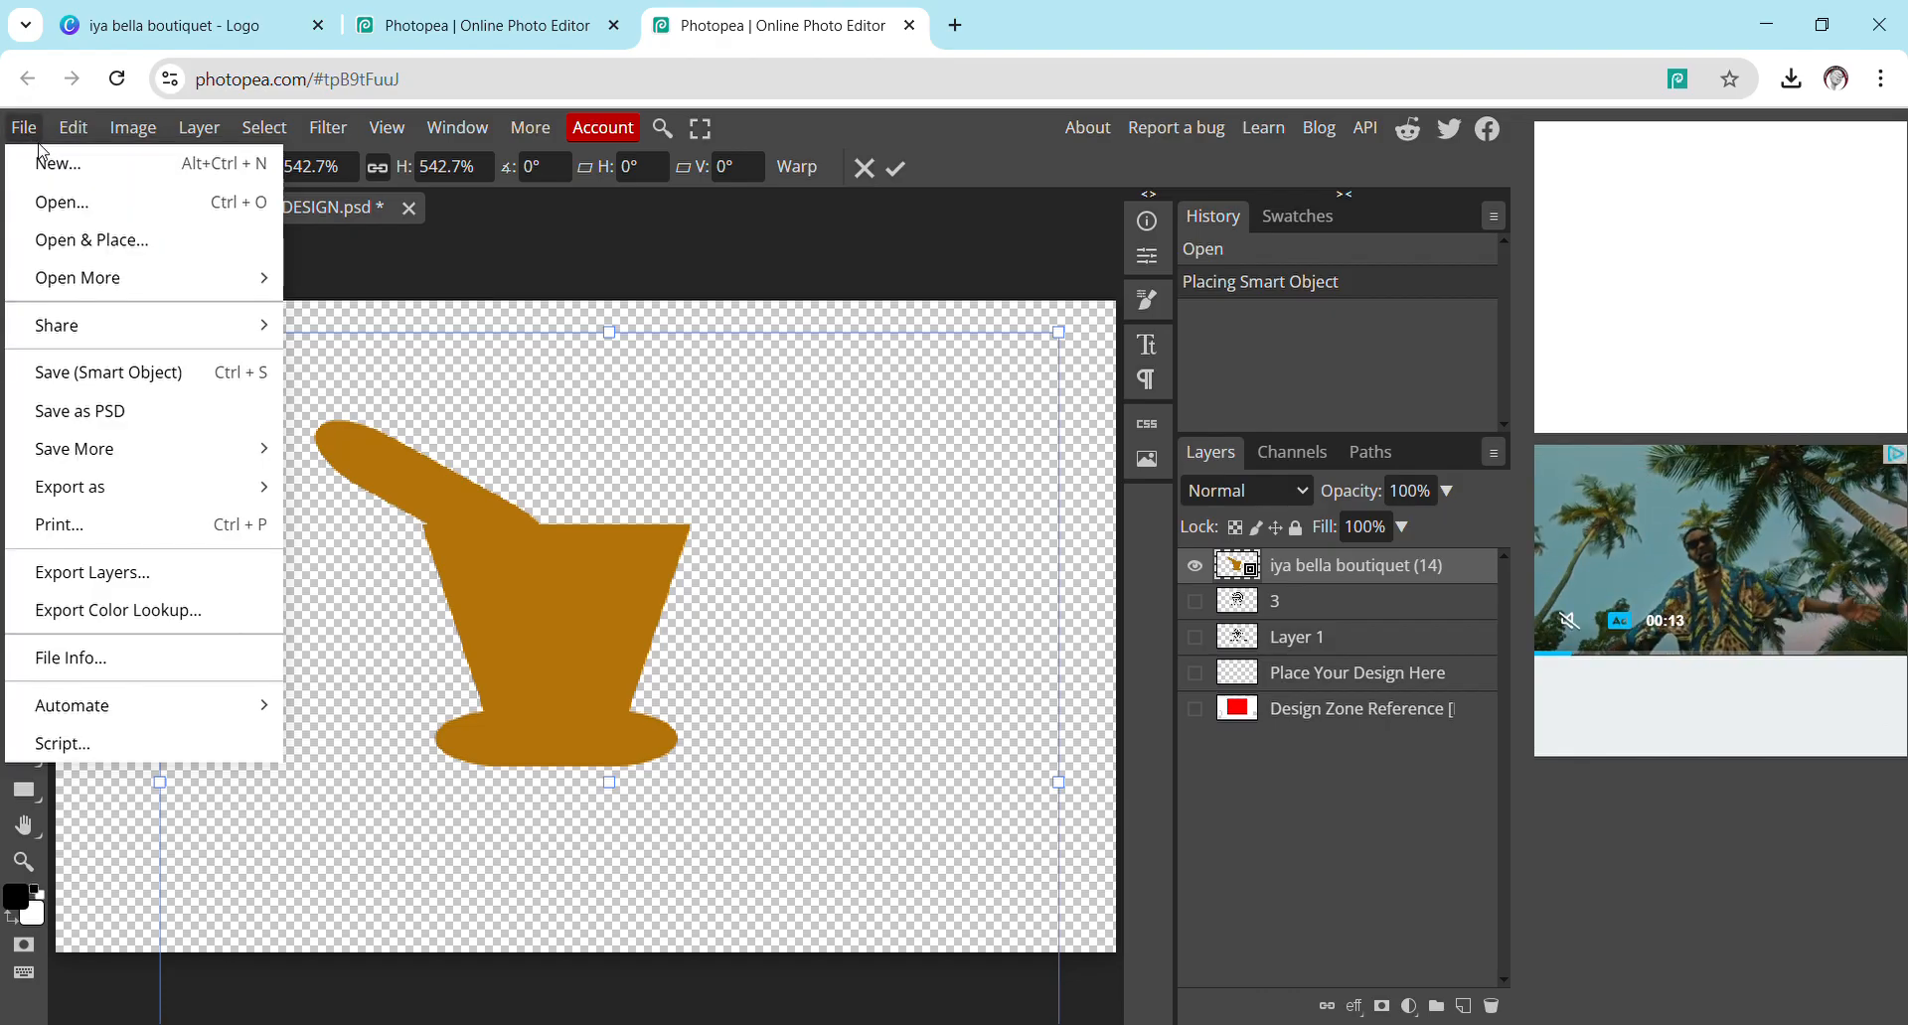
{"action": "left_click", "coordinate": [103, 373]}
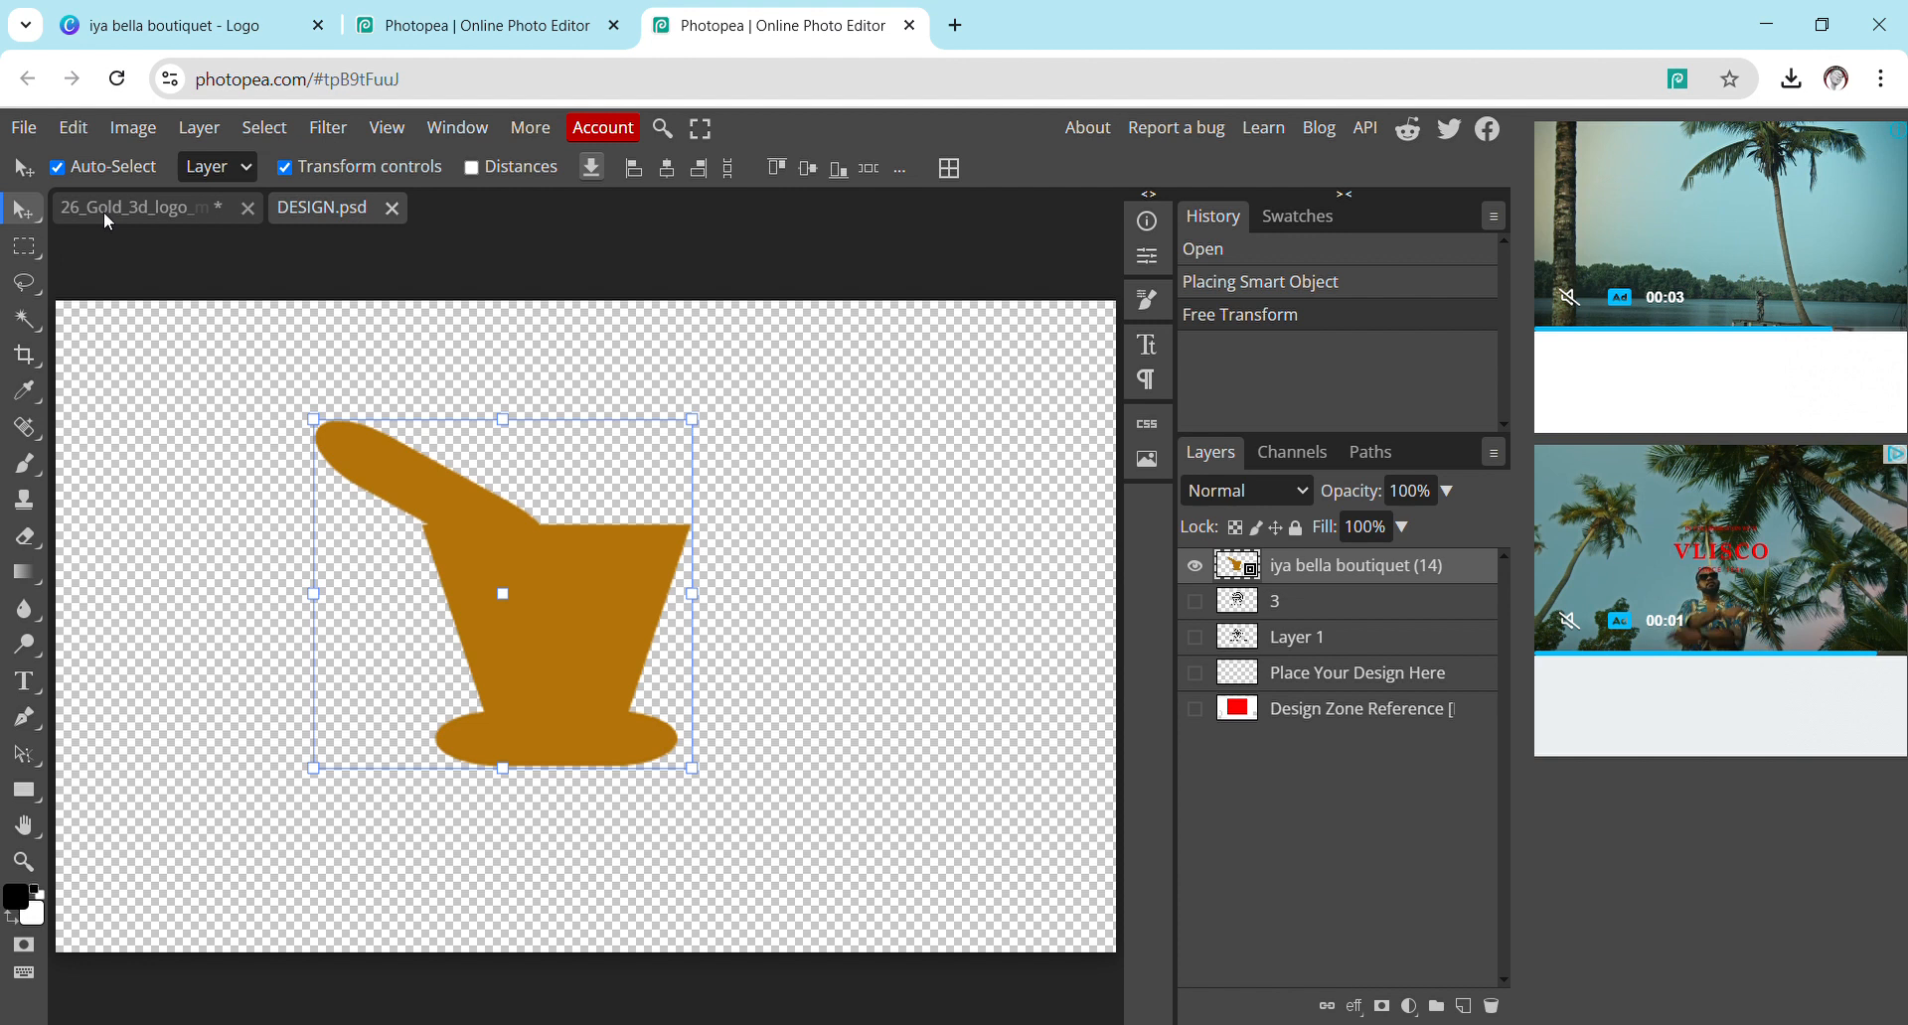
{"action": "left_click", "coordinate": [139, 199]}
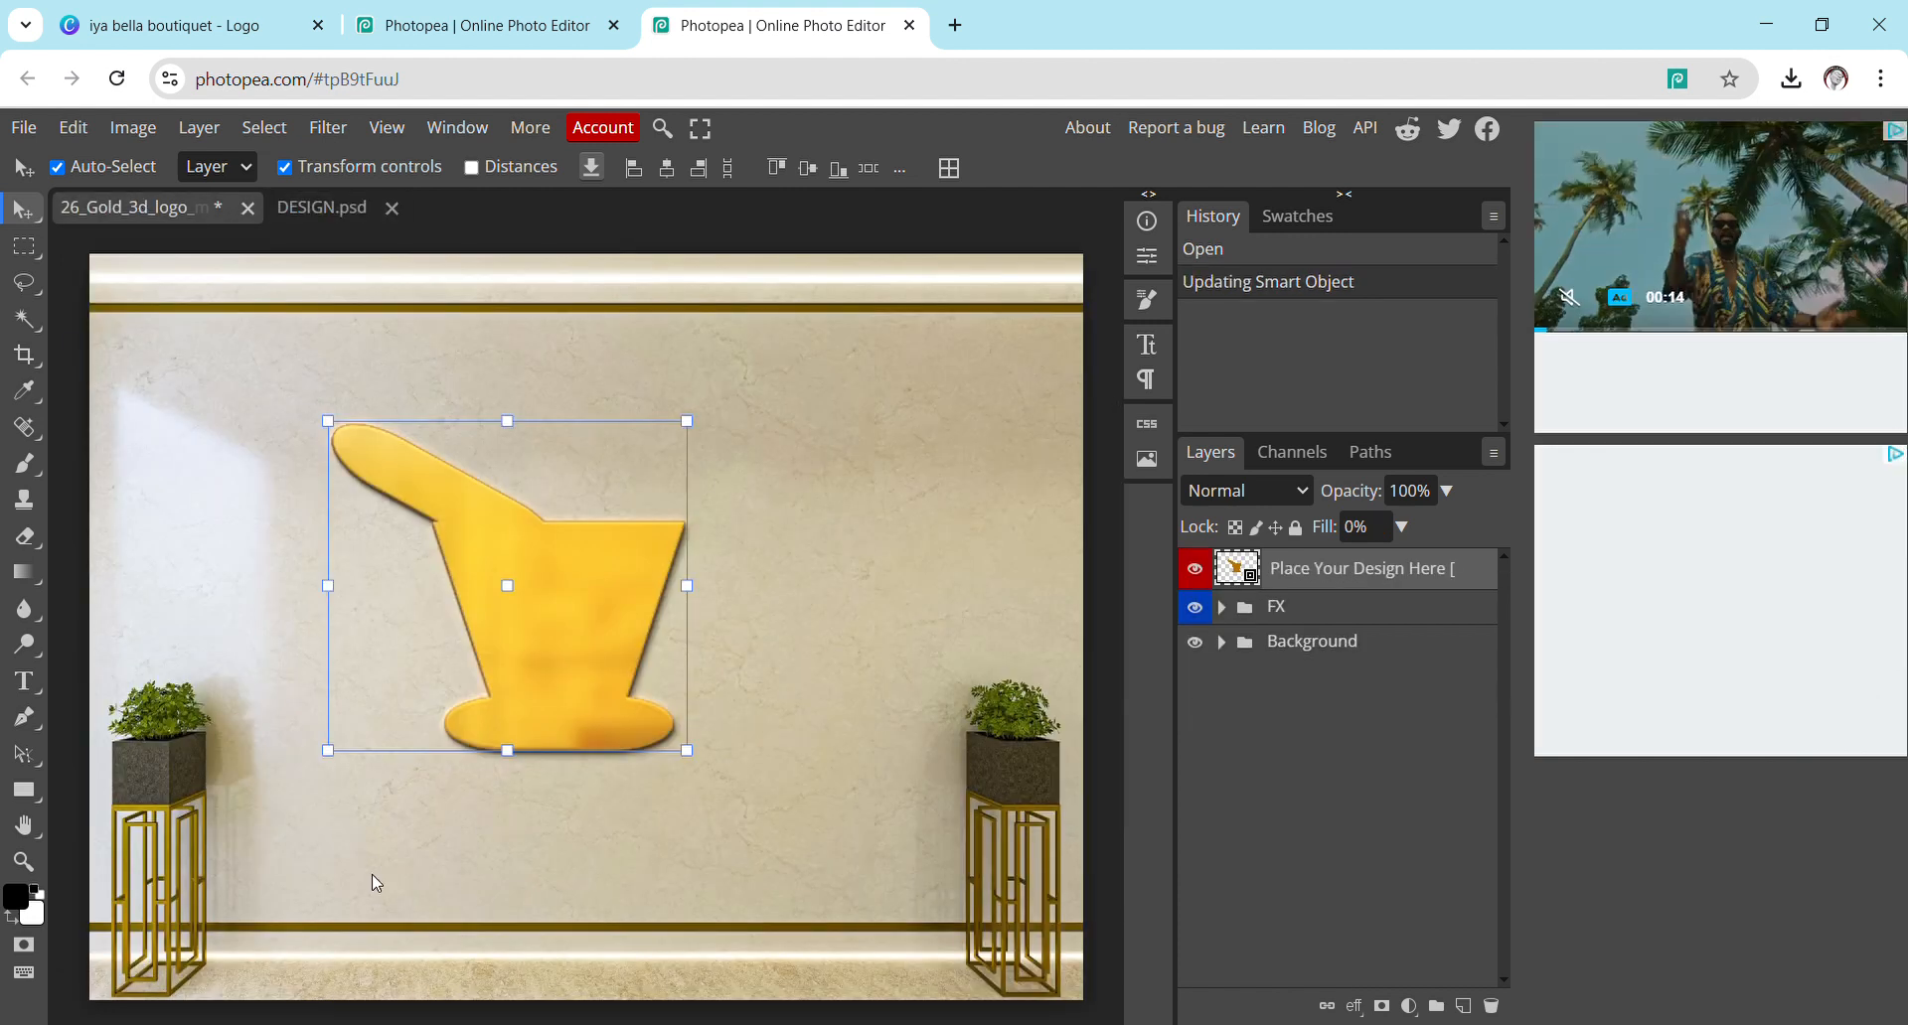
In the FX group, hide the second Effect [Border], Effect [Glow], Color Balance, both Light, Curves, Contrast Reflection and Reflection layers.
{"action": "left_click", "coordinate": [733, 824]}
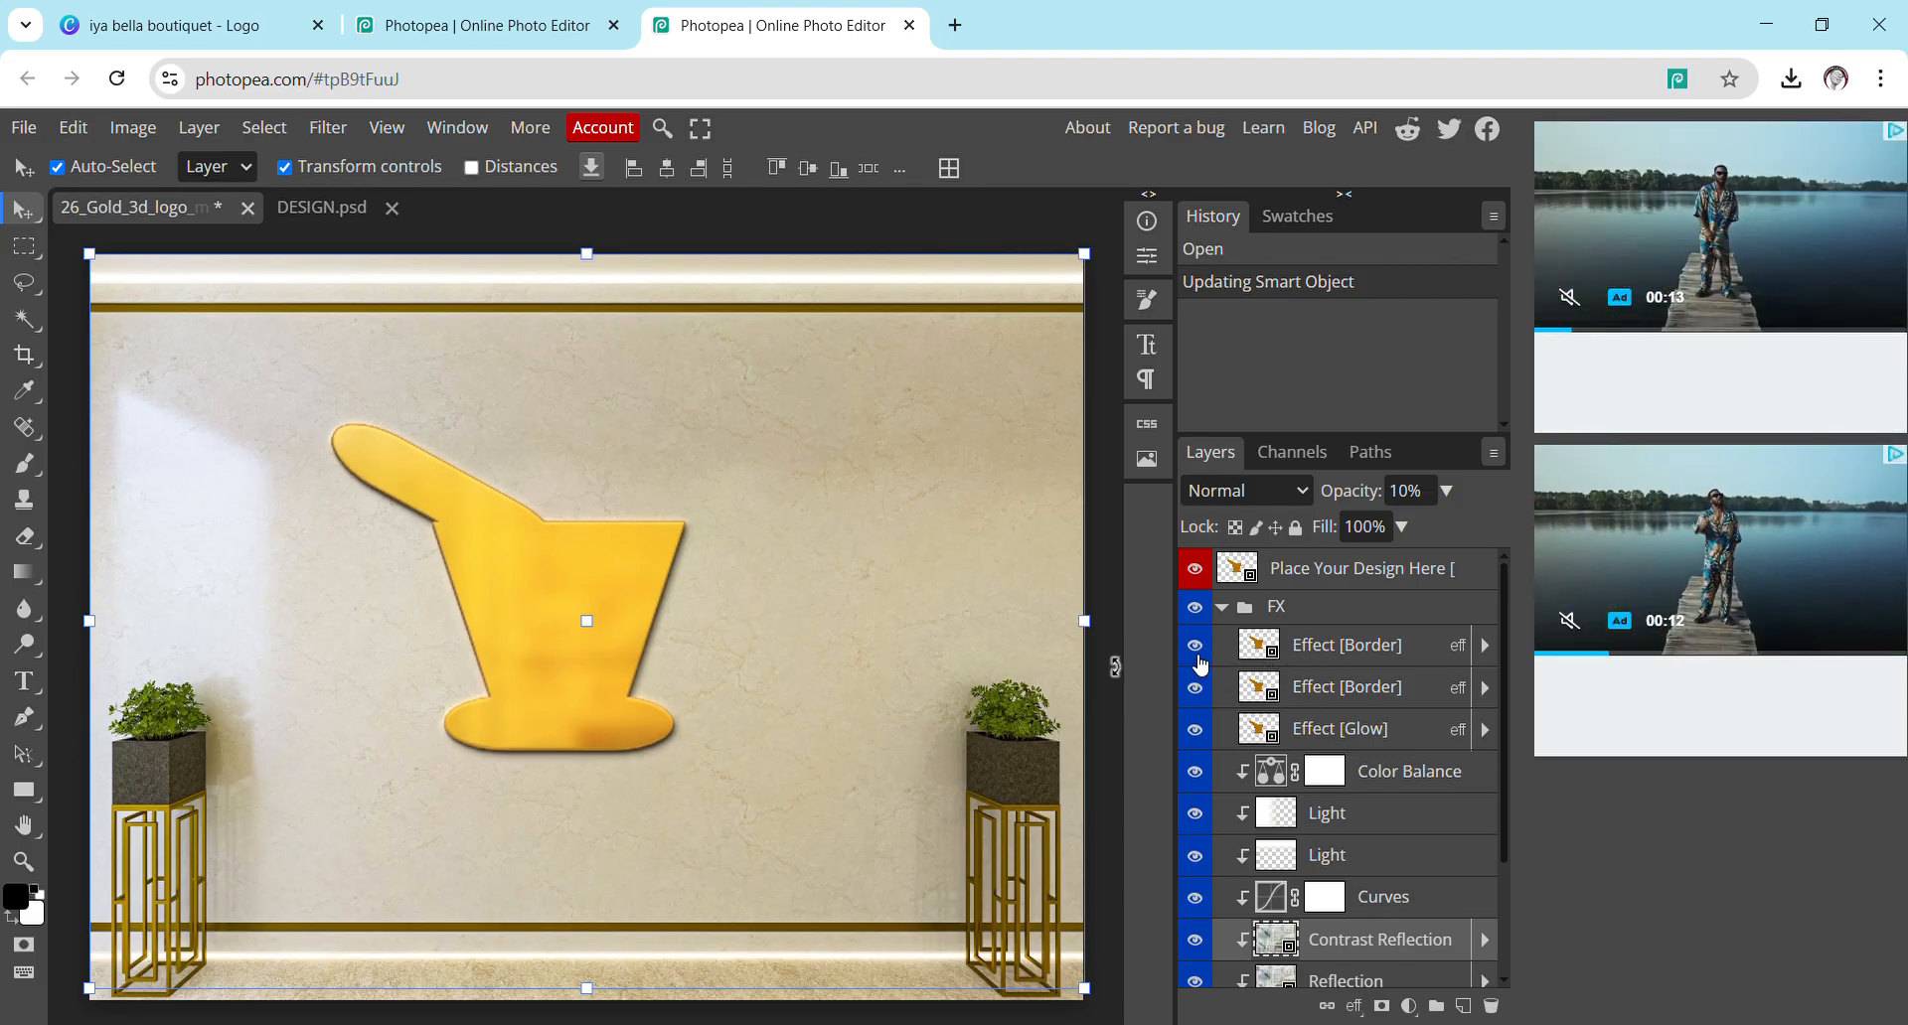
{"action": "left_click", "coordinate": [1197, 687]}
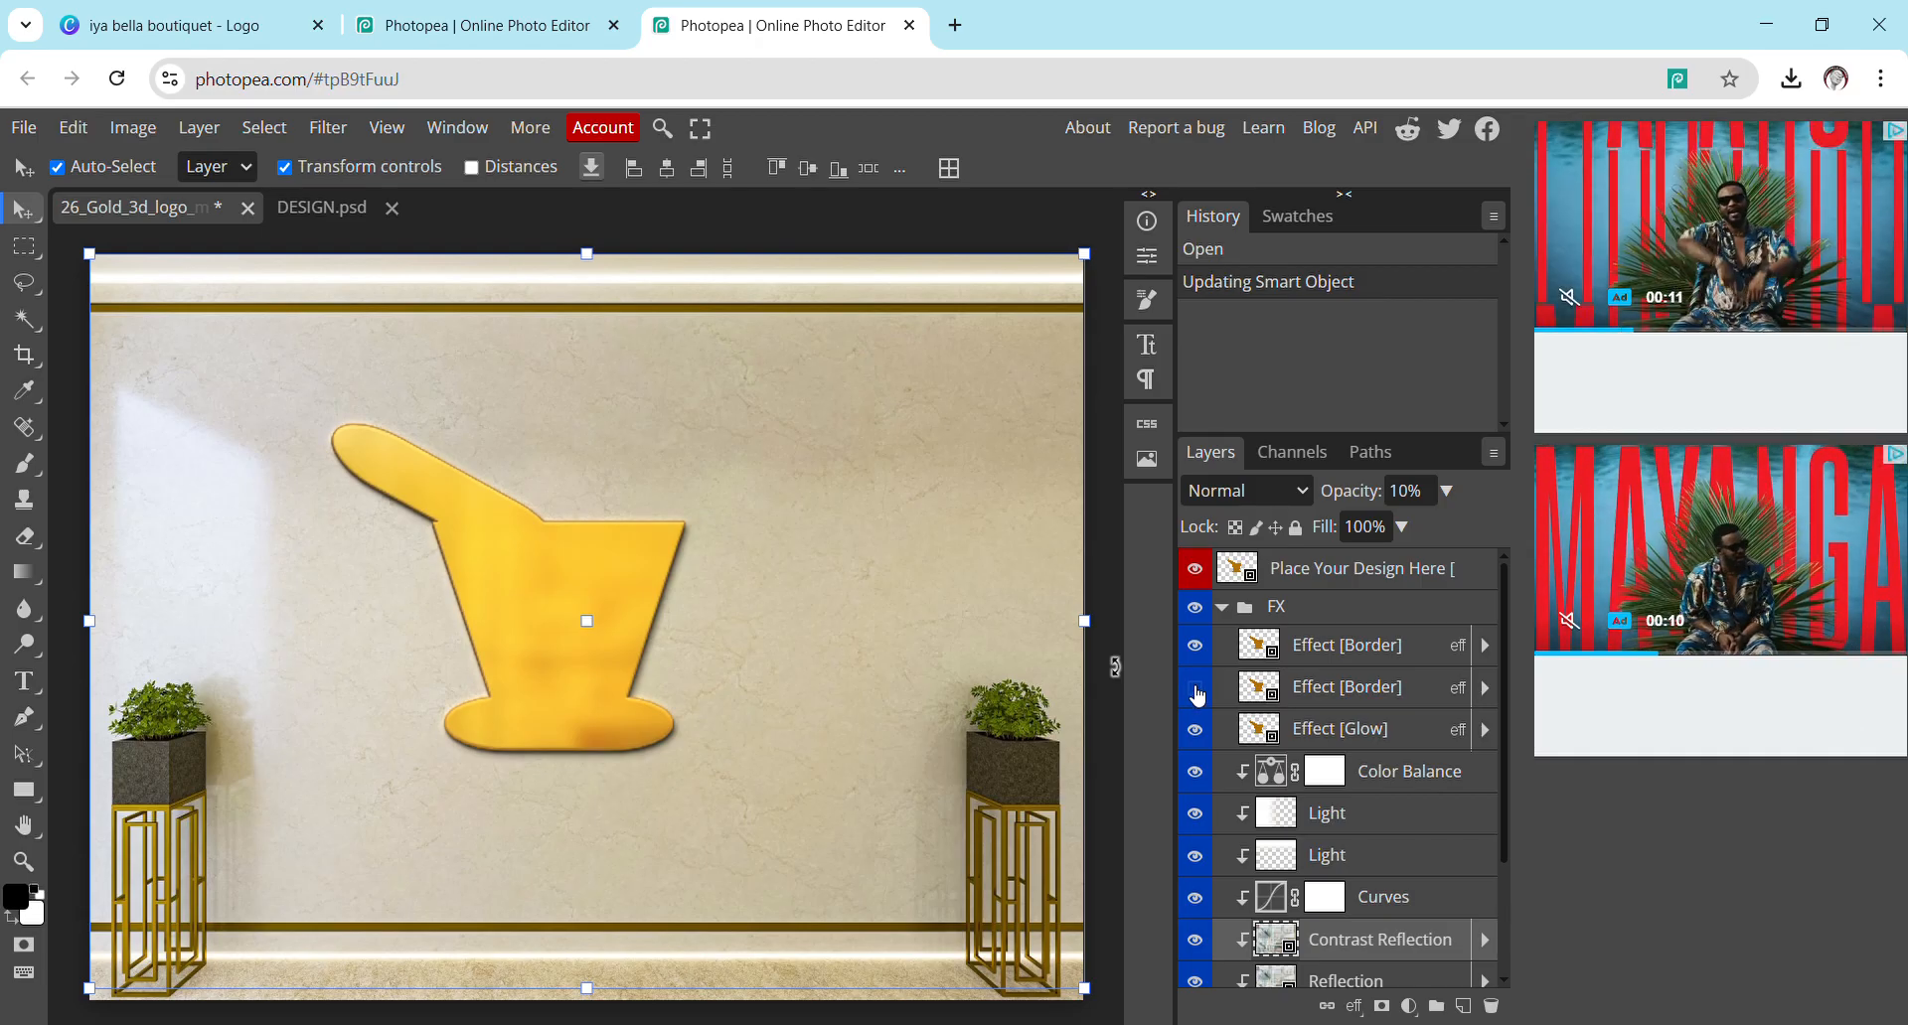
{"action": "left_click", "coordinate": [1195, 731]}
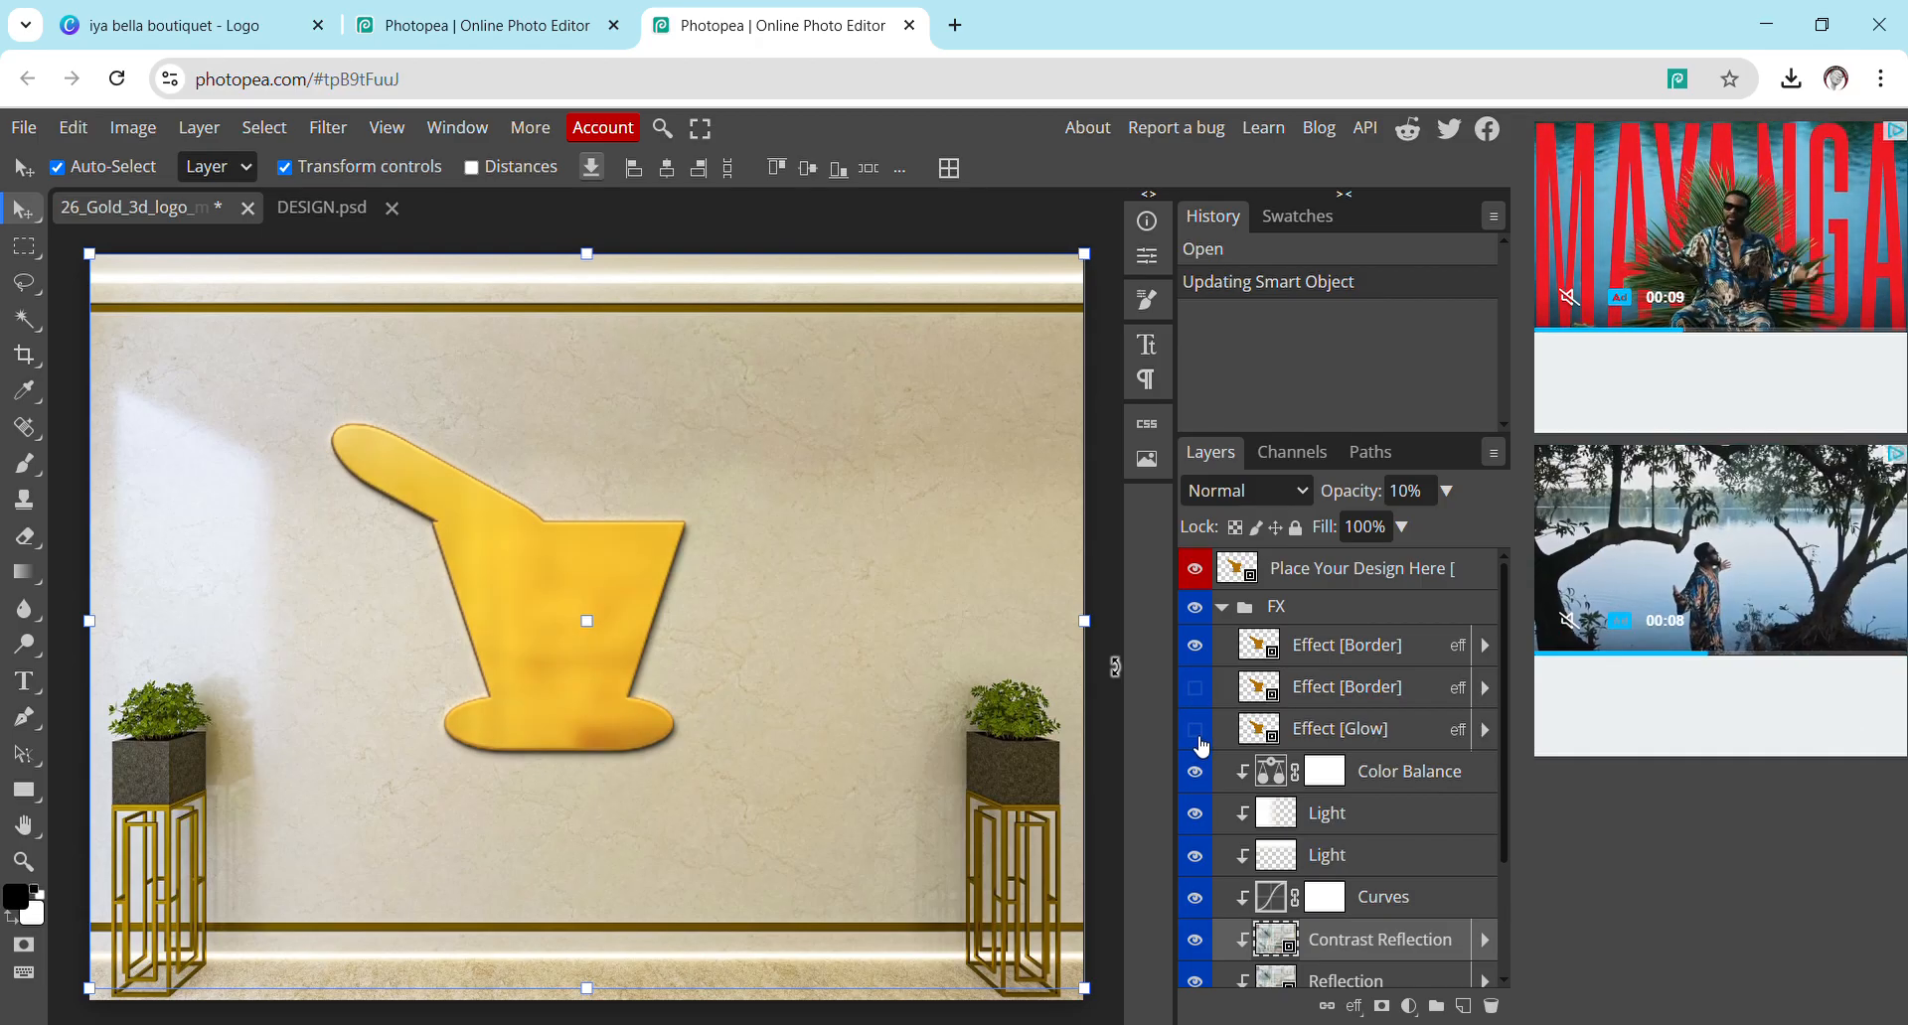
{"action": "left_click", "coordinate": [1195, 772]}
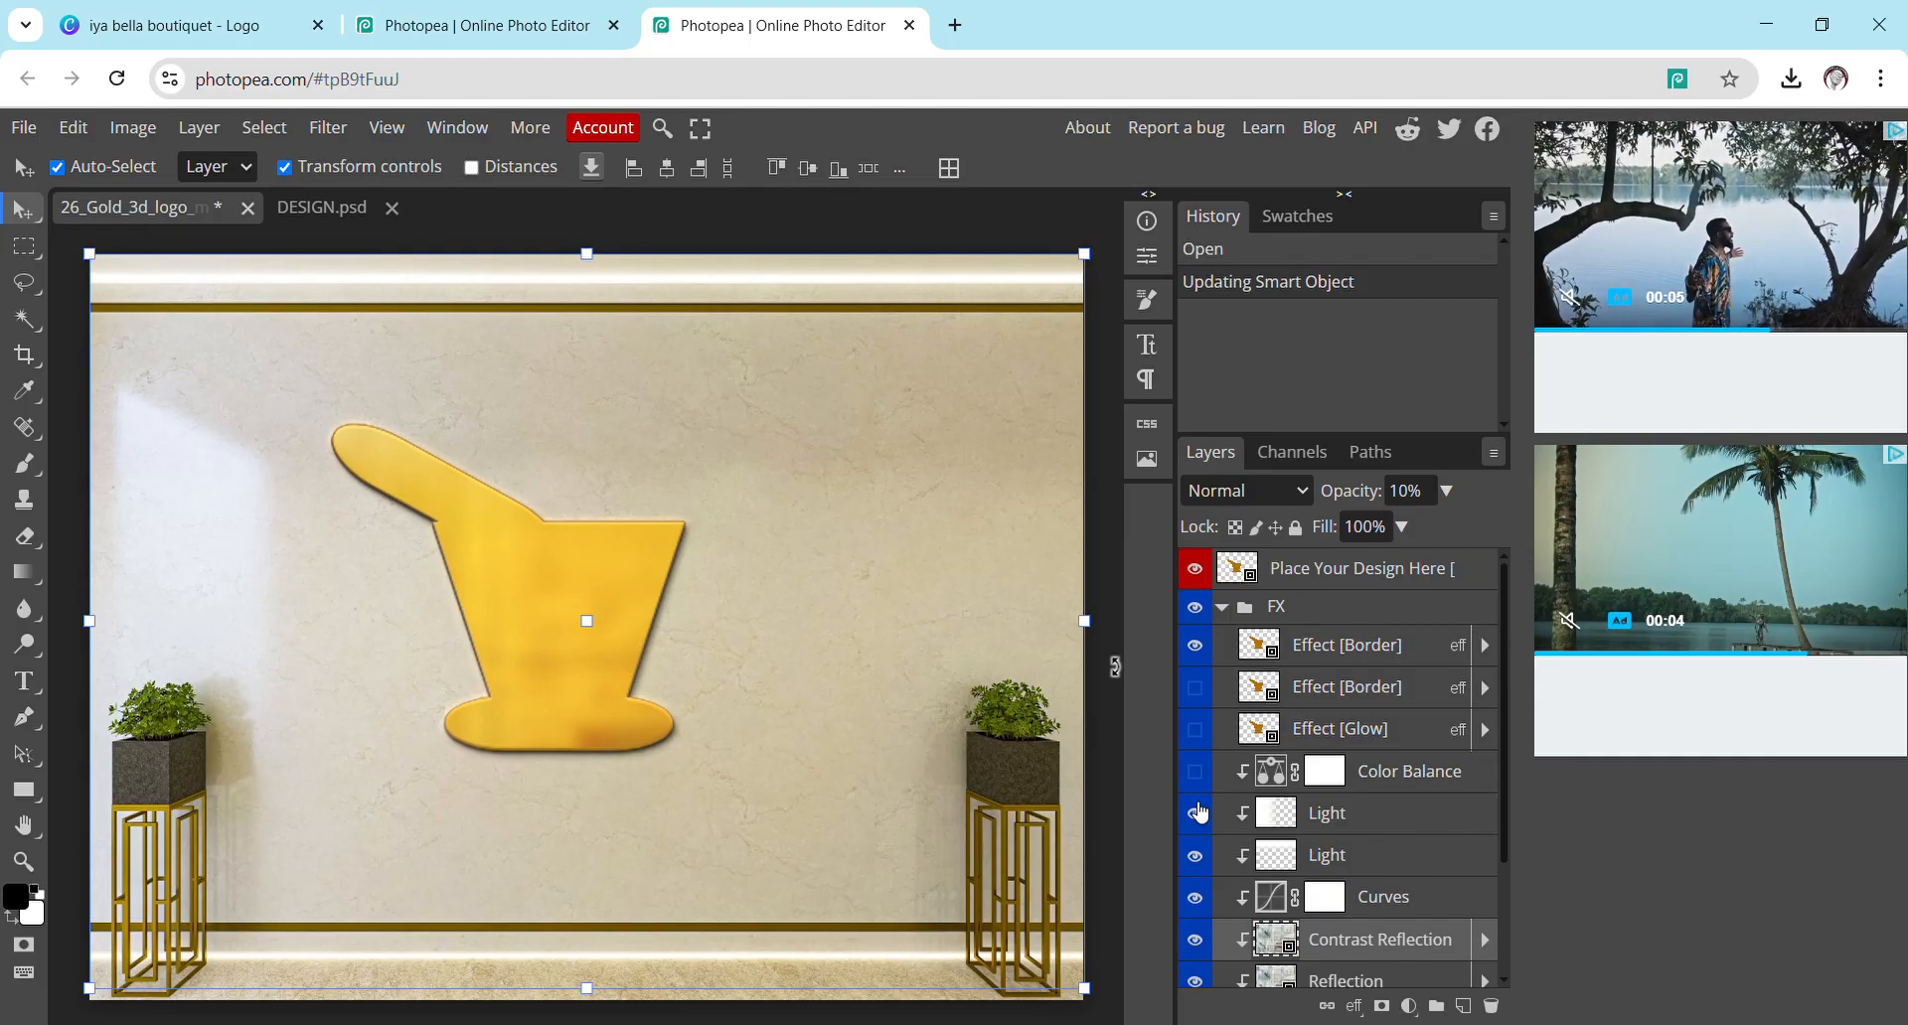
{"action": "left_click", "coordinate": [1198, 813]}
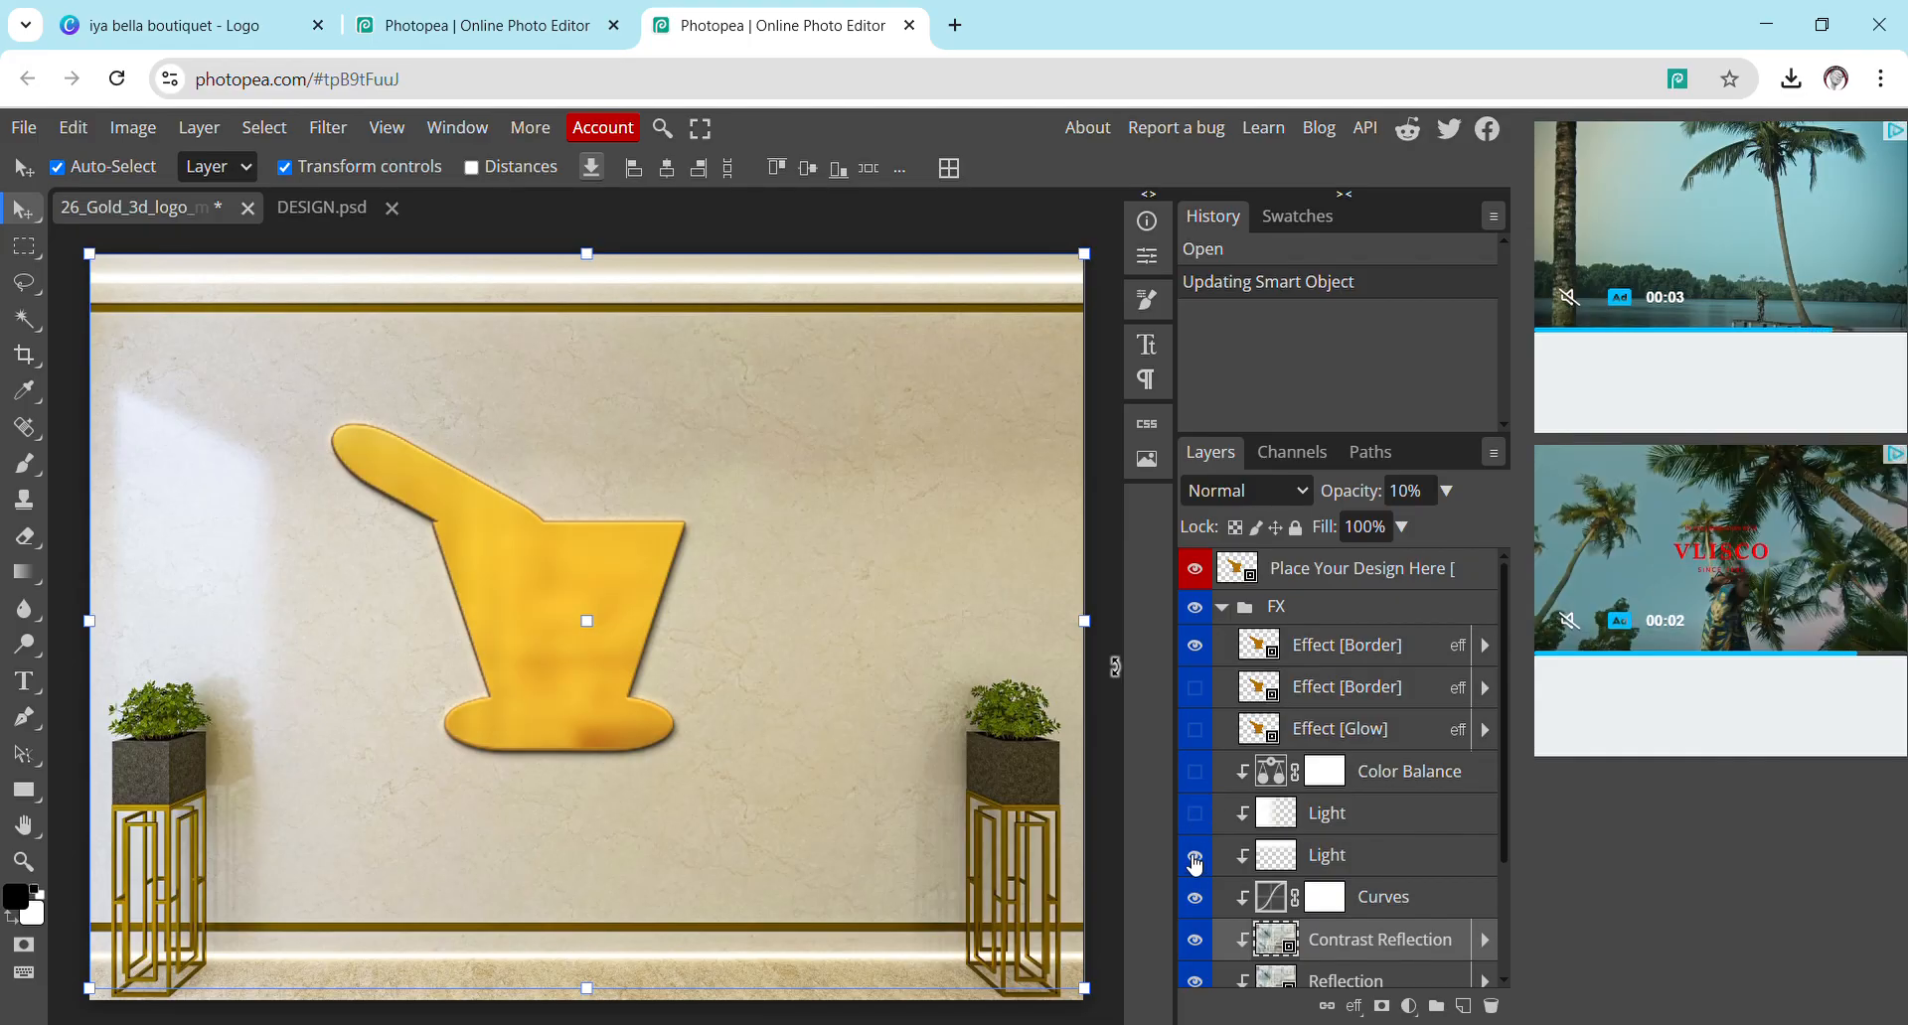
{"action": "left_click", "coordinate": [1196, 858]}
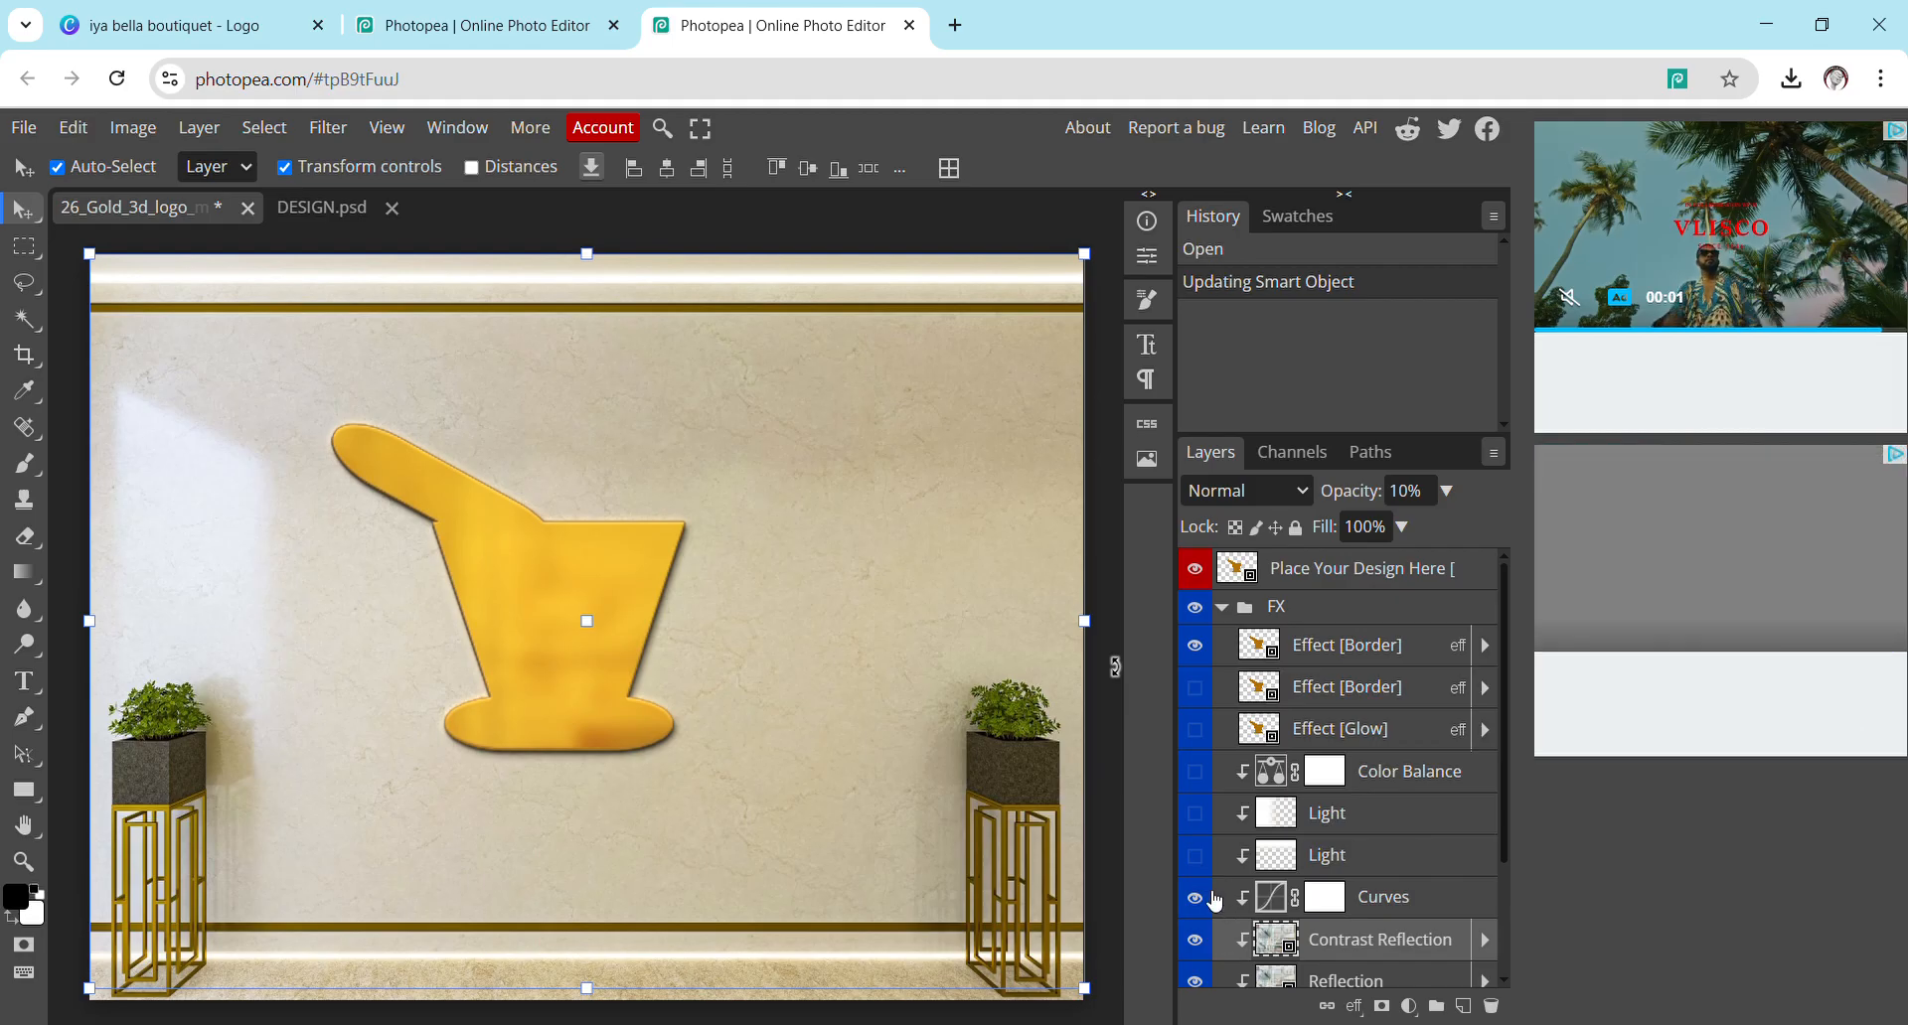
{"action": "left_click", "coordinate": [1200, 899]}
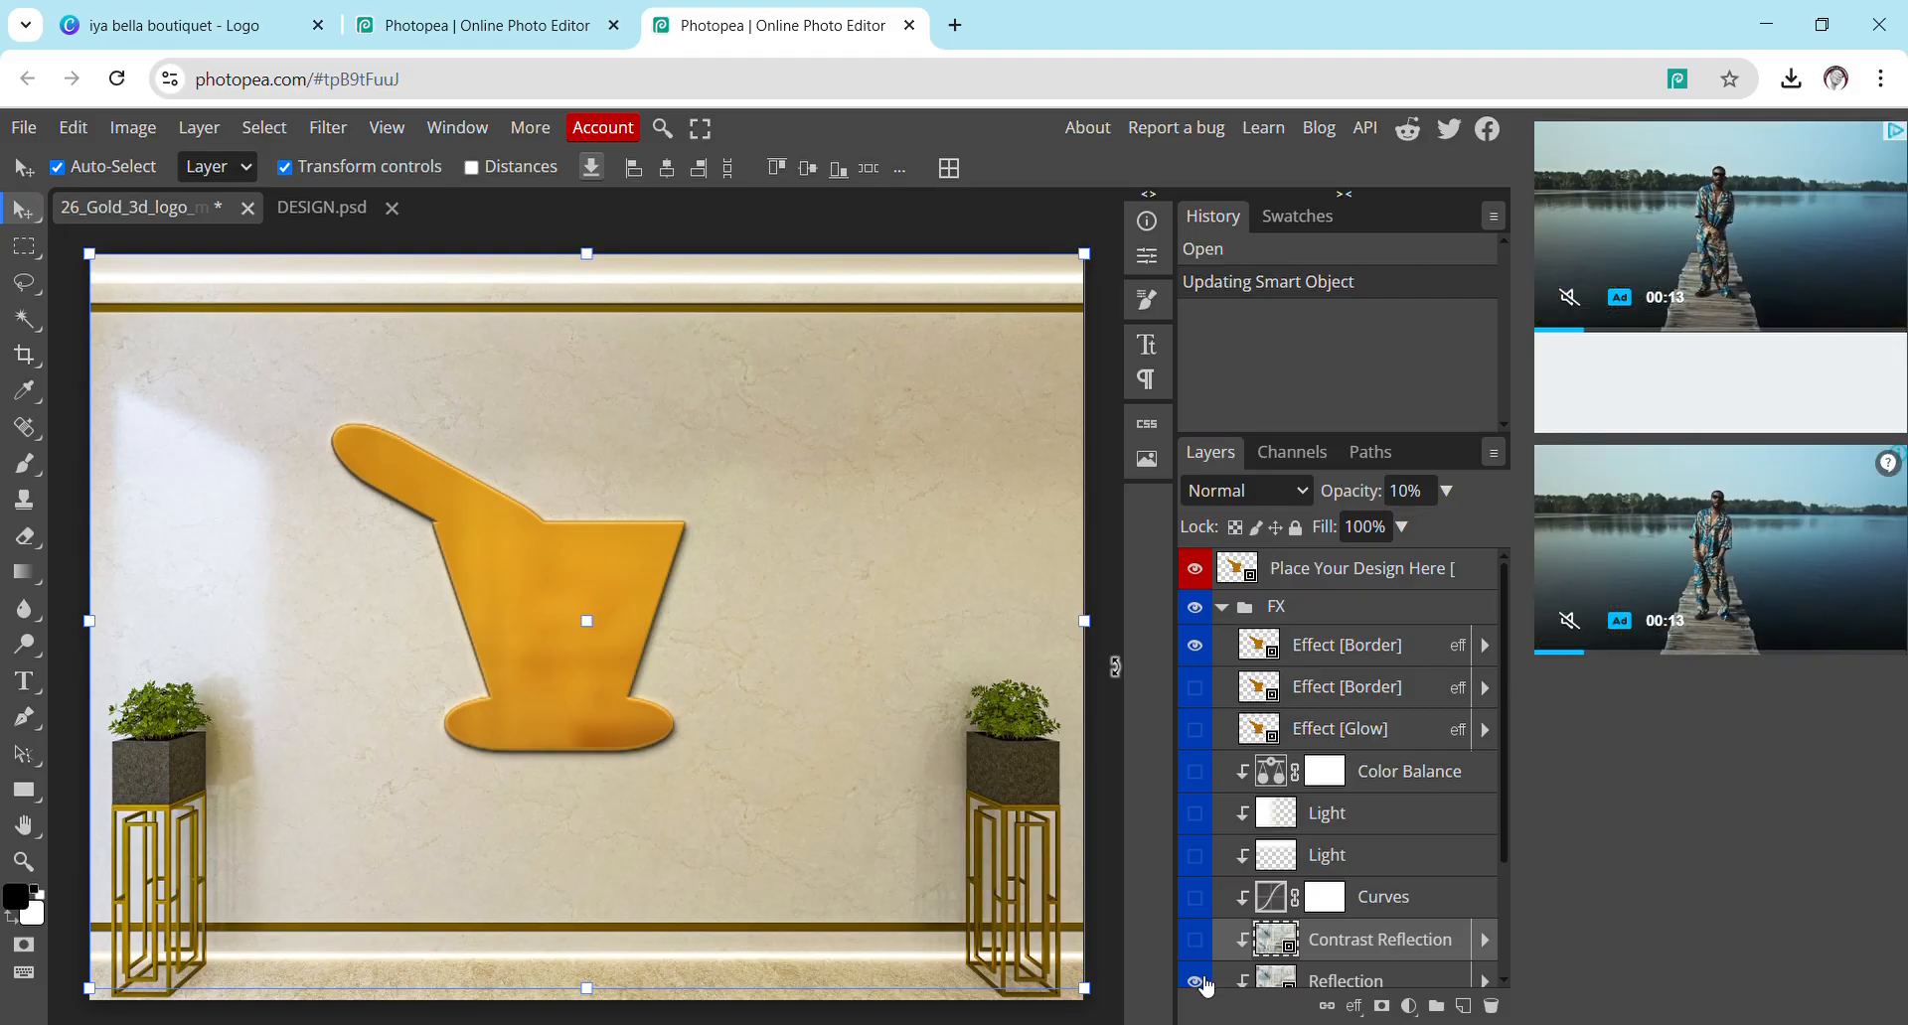
{"action": "left_click", "coordinate": [1196, 983]}
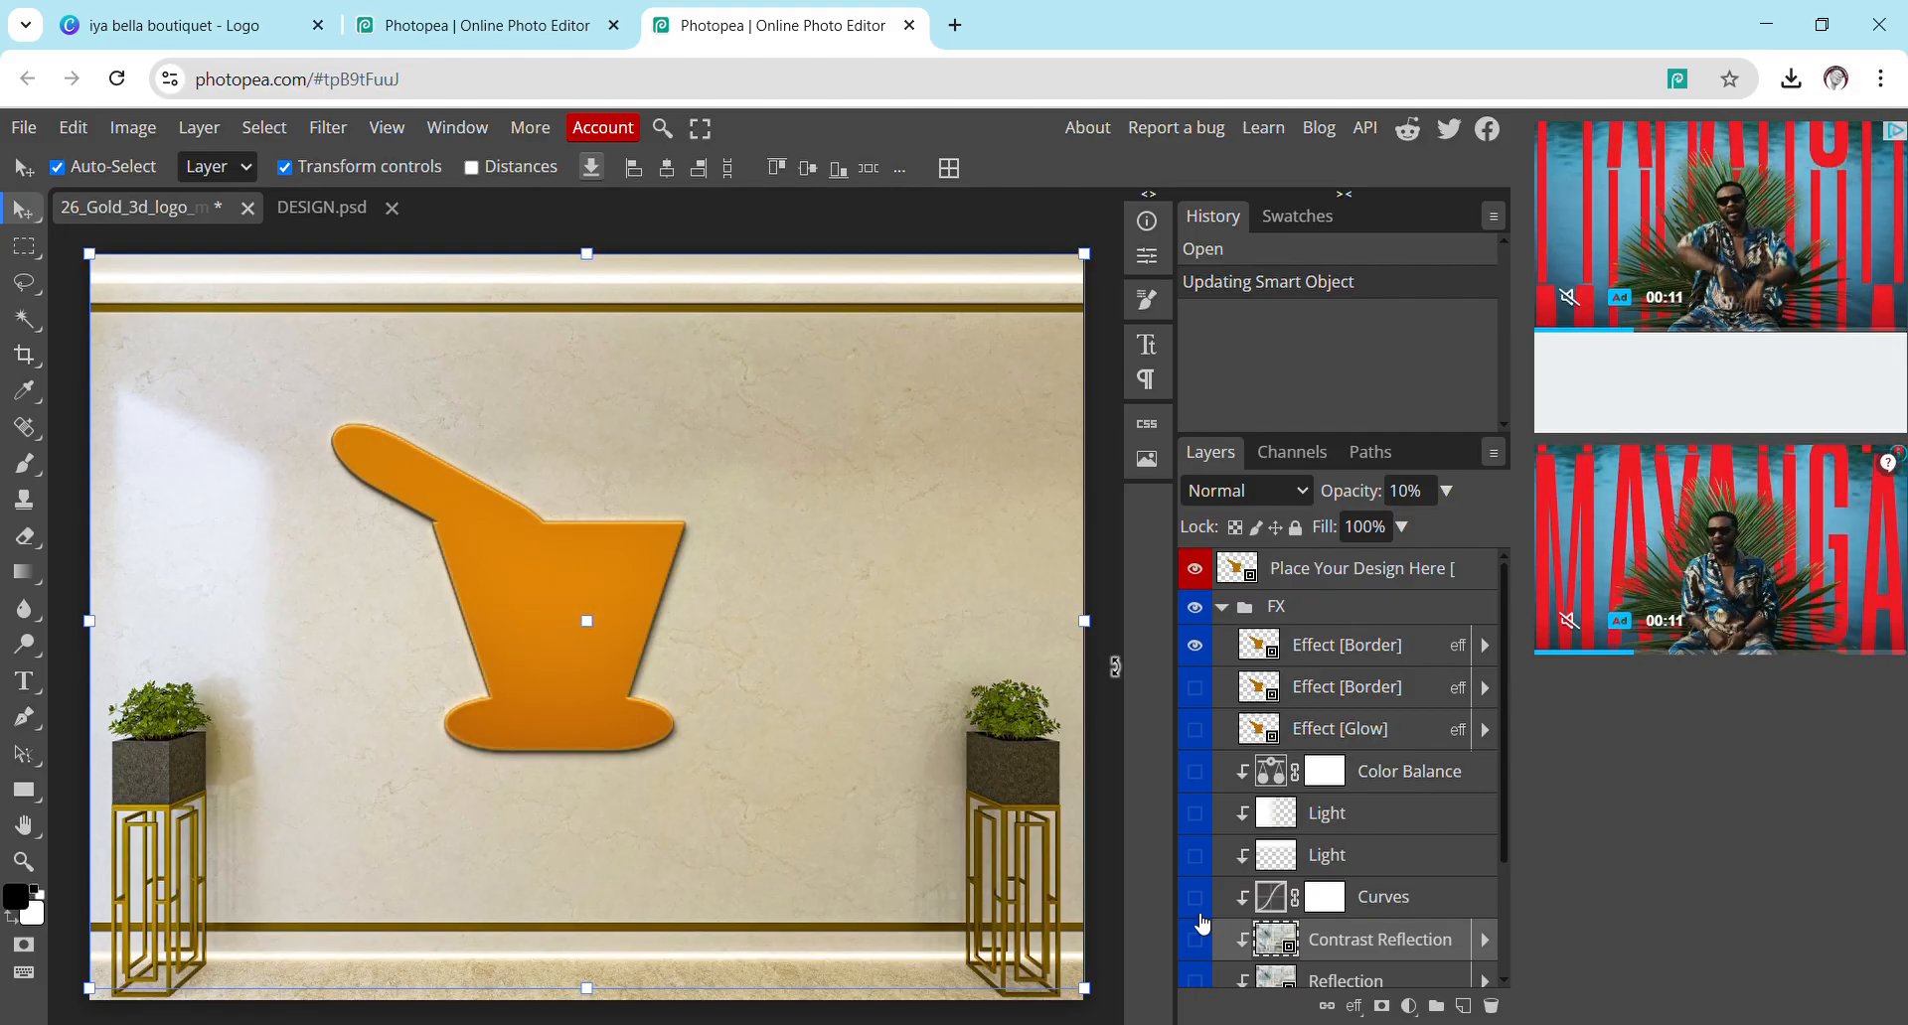
Toggle the Reflection, Contrast Reflection, Curves and lower Light layers on and off again to compare the logo's finish.
{"action": "left_click_drag", "start_coordinate": [1197, 981], "coordinate": [1202, 919]}
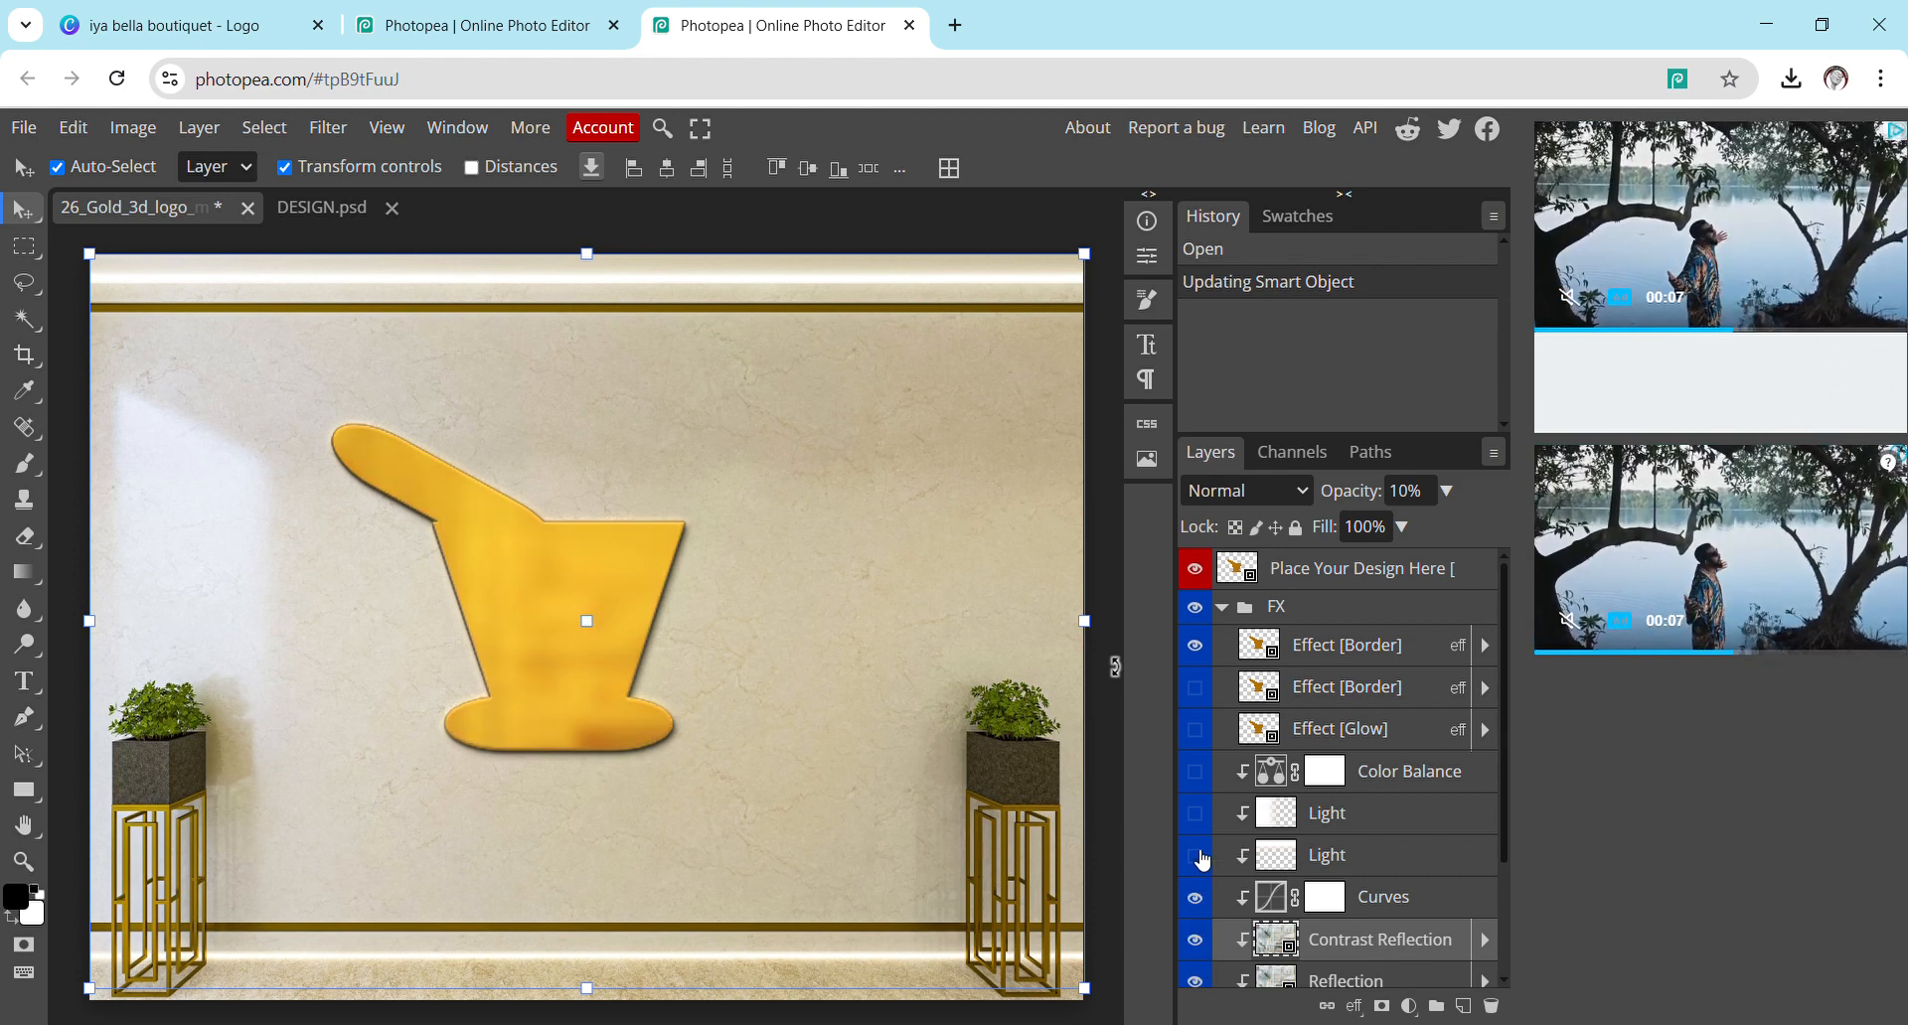
{"action": "left_click", "coordinate": [1197, 856]}
{"action": "left_click_drag", "start_coordinate": [1200, 902], "coordinate": [1198, 857]}
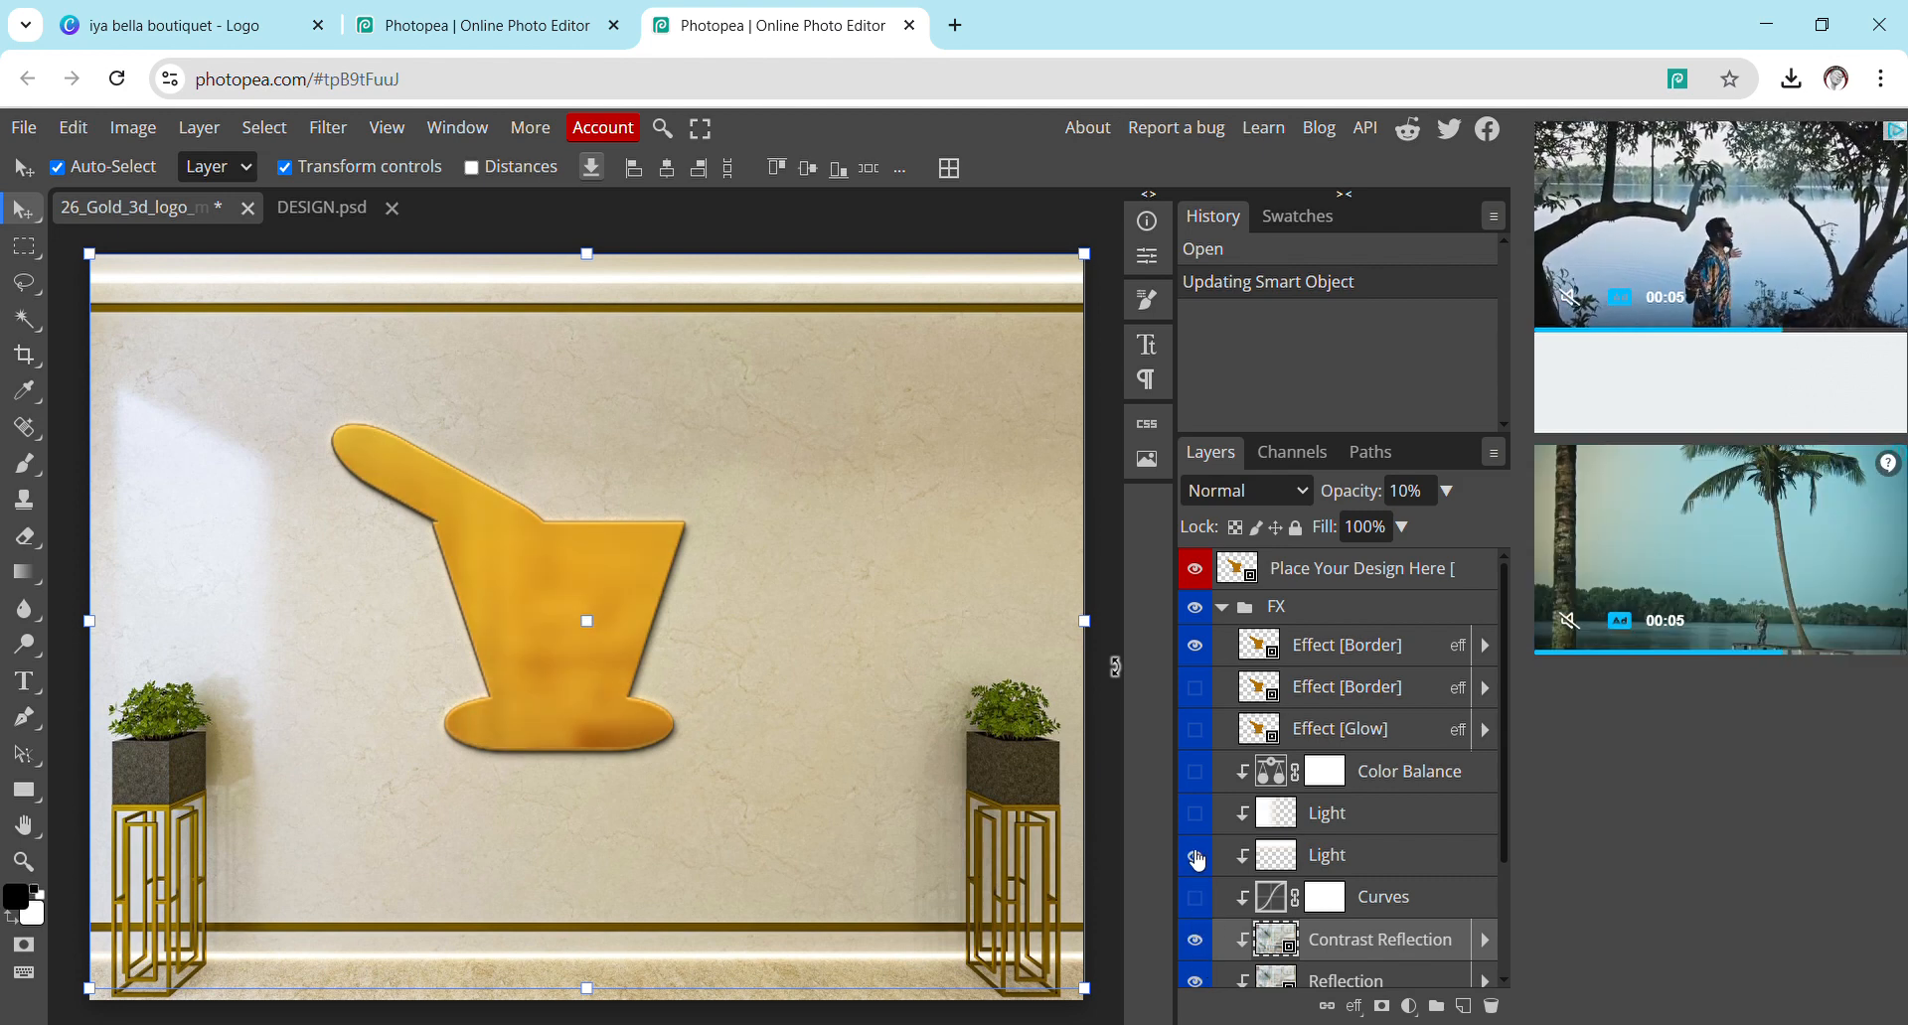
{"action": "left_click", "coordinate": [1199, 982]}
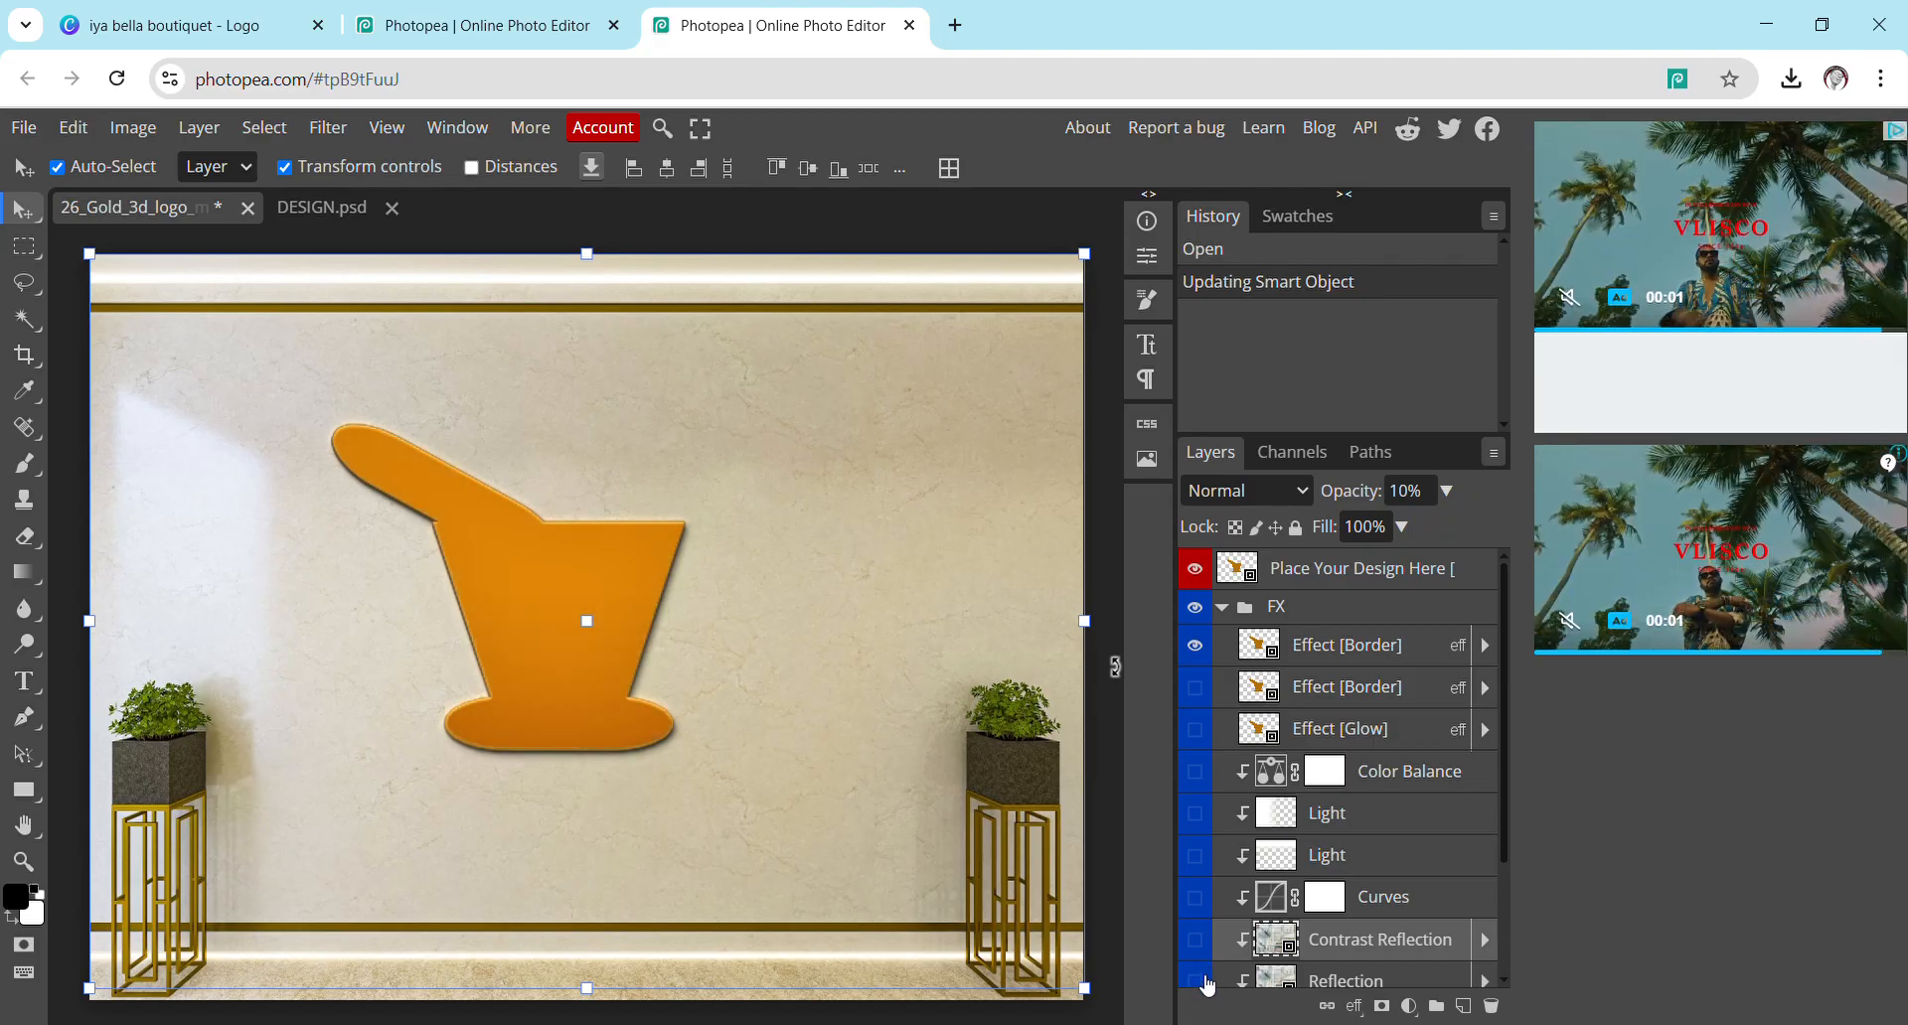